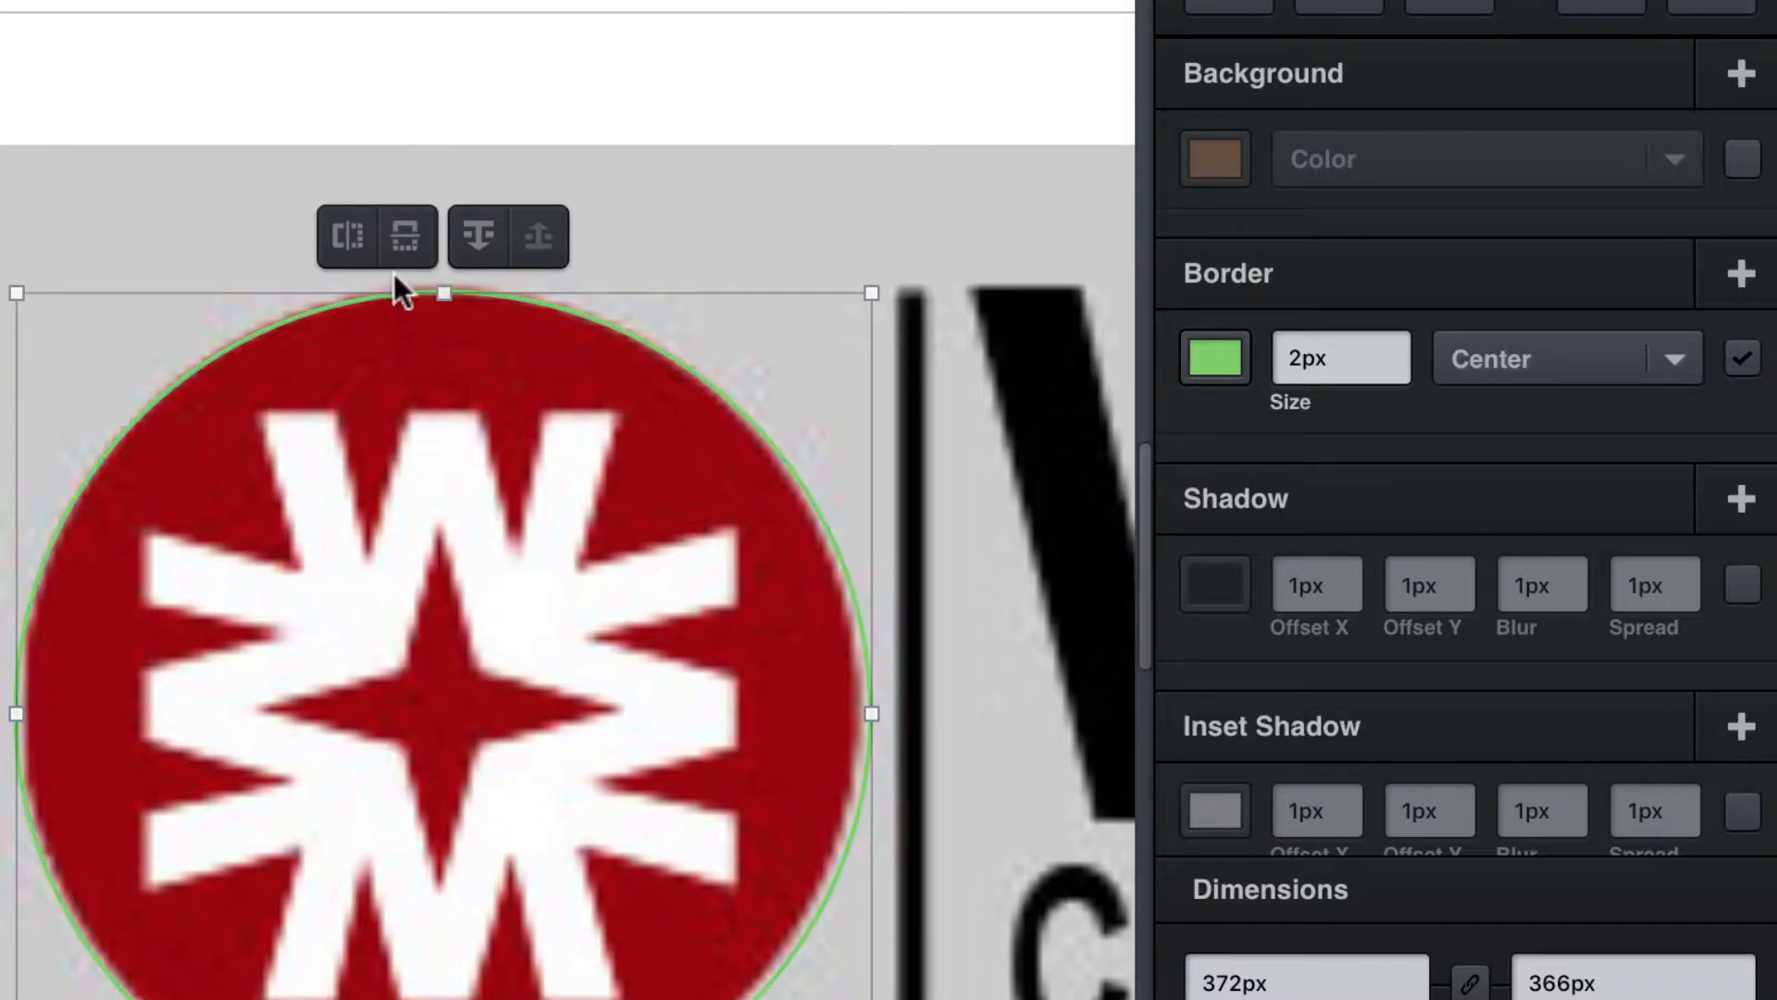
- Resize the ellipse to about 369 by 367 px so its outline fits the logo's red circle
{"action": "mouse_move", "coordinate": [444, 292]}
{"action": "left_mouse_down"}
{"action": "mouse_move", "coordinate": [448, 258]}
{"action": "mouse_move", "coordinate": [443, 288]}
{"action": "left_mouse_up"}
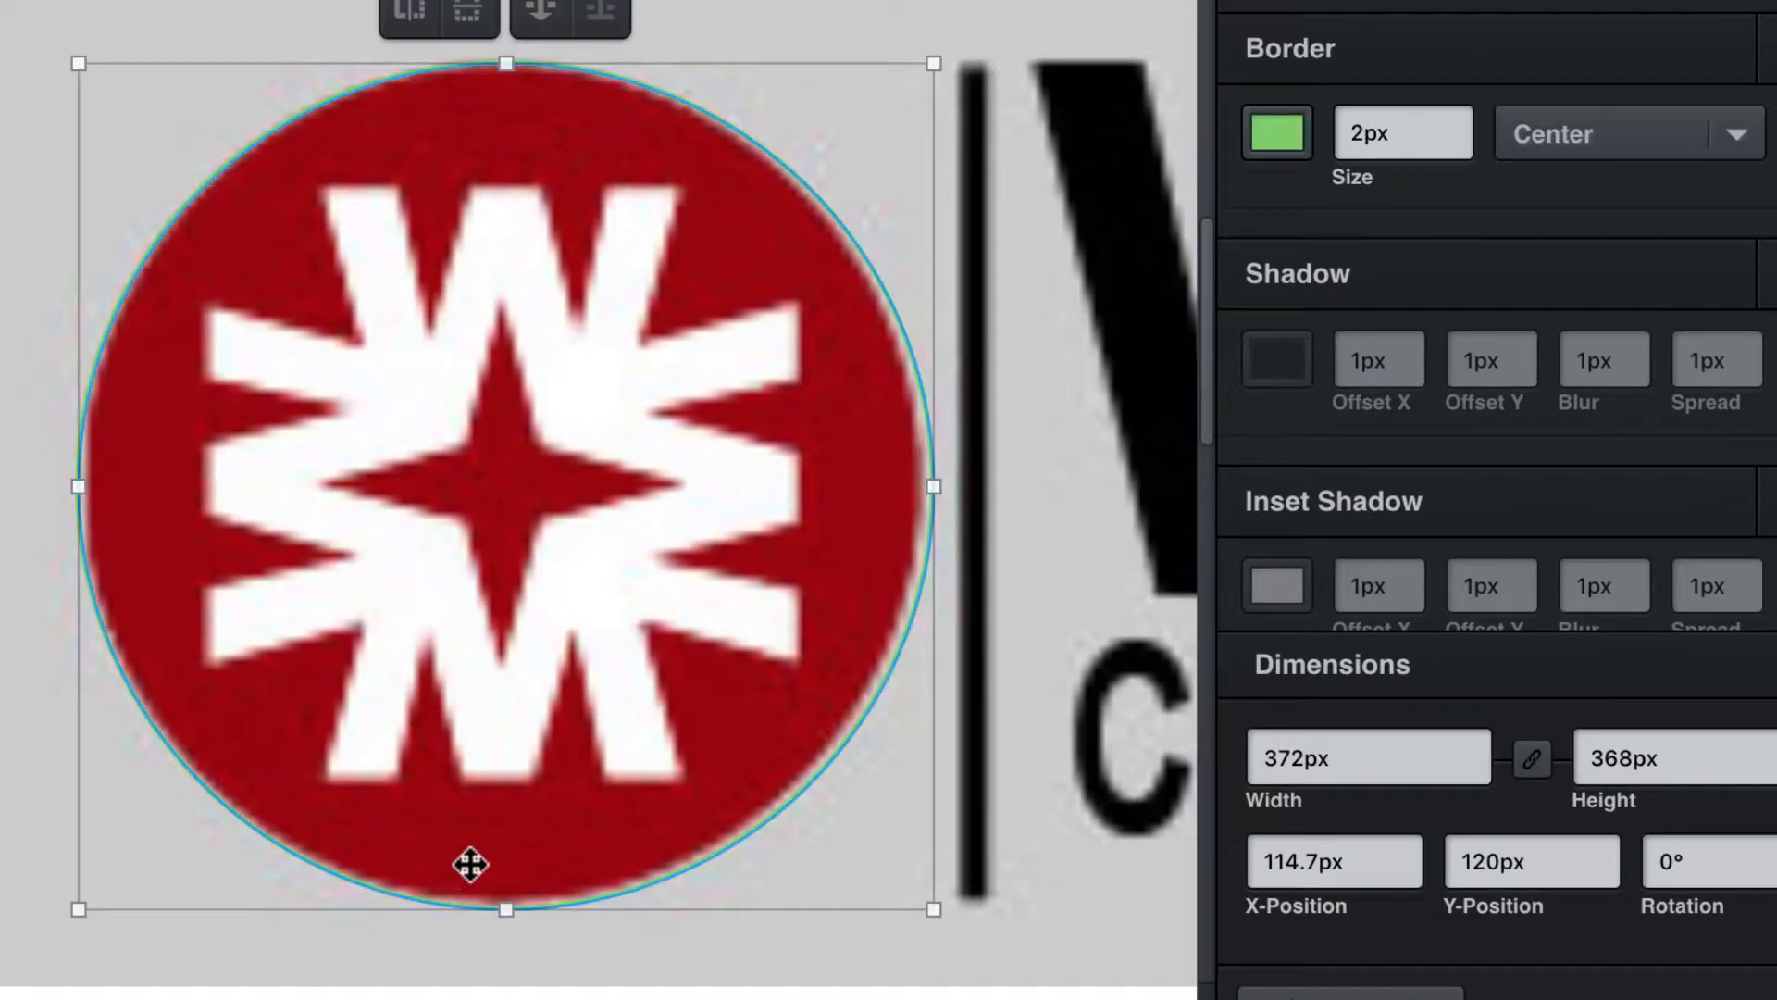
{"action": "mouse_move", "coordinate": [503, 911]}
{"action": "left_mouse_down"}
{"action": "mouse_move", "coordinate": [507, 856]}
{"action": "mouse_move", "coordinate": [508, 917]}
{"action": "left_mouse_up"}
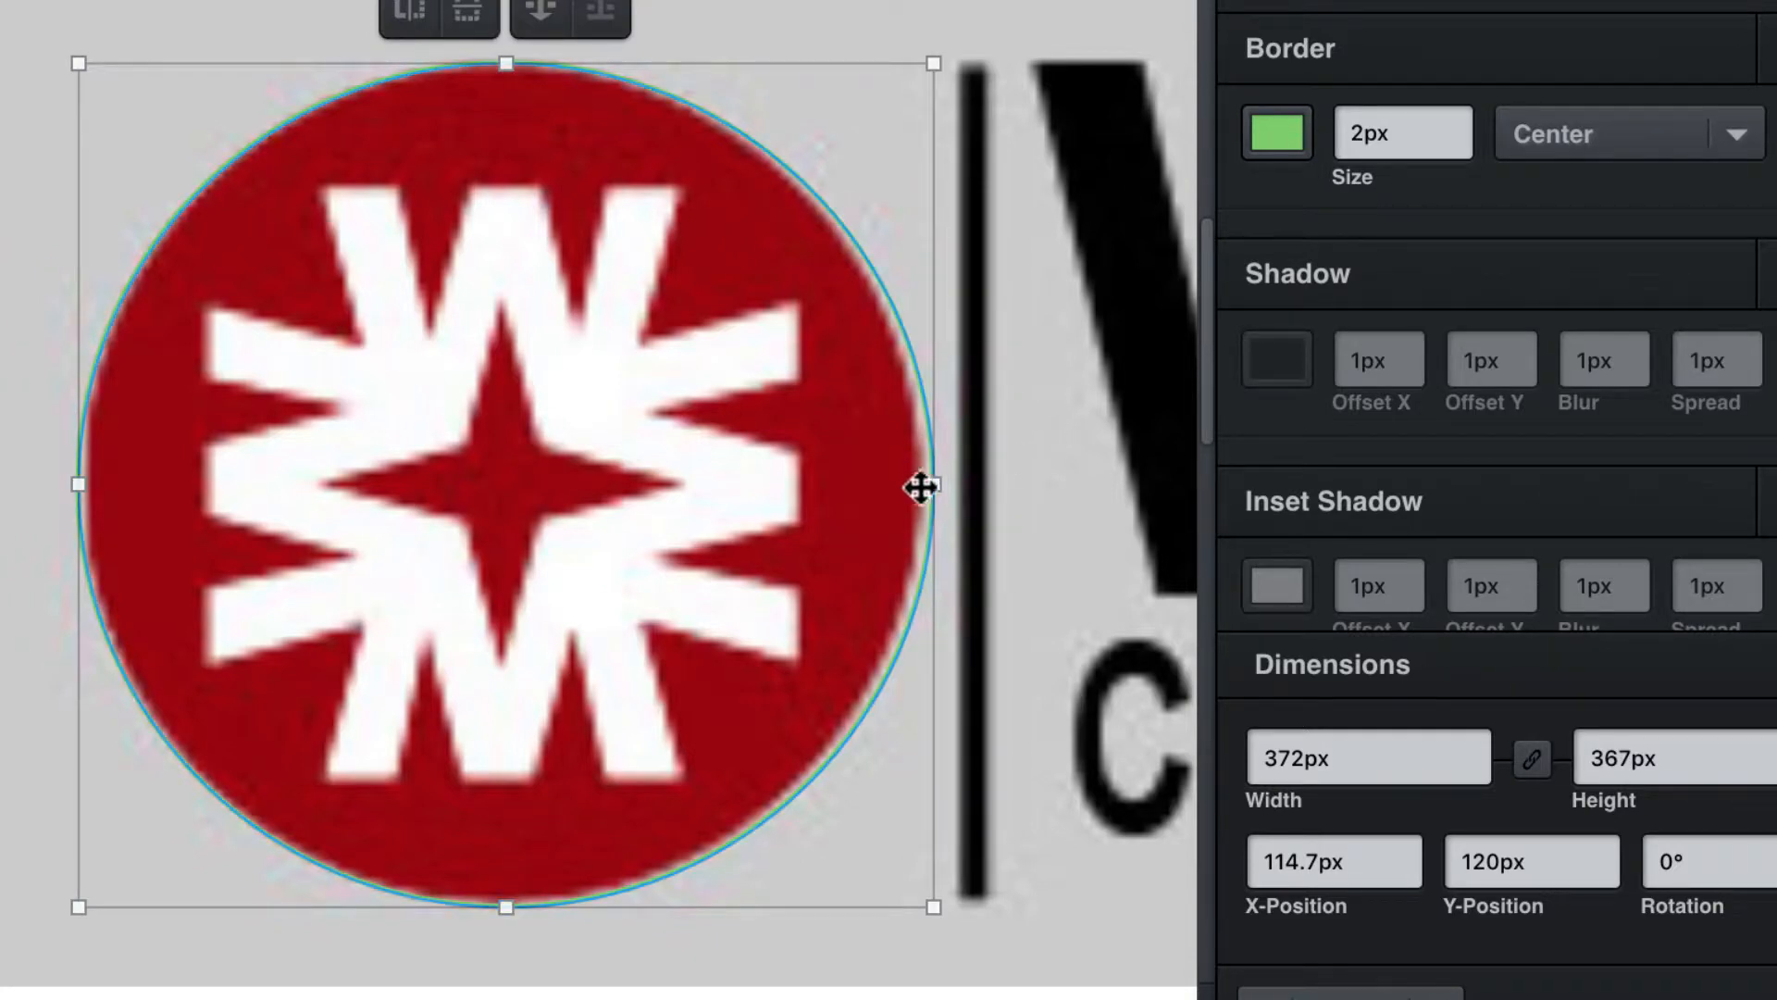
{"action": "left_click_drag", "start_coordinate": [932, 486], "coordinate": [925, 486]}
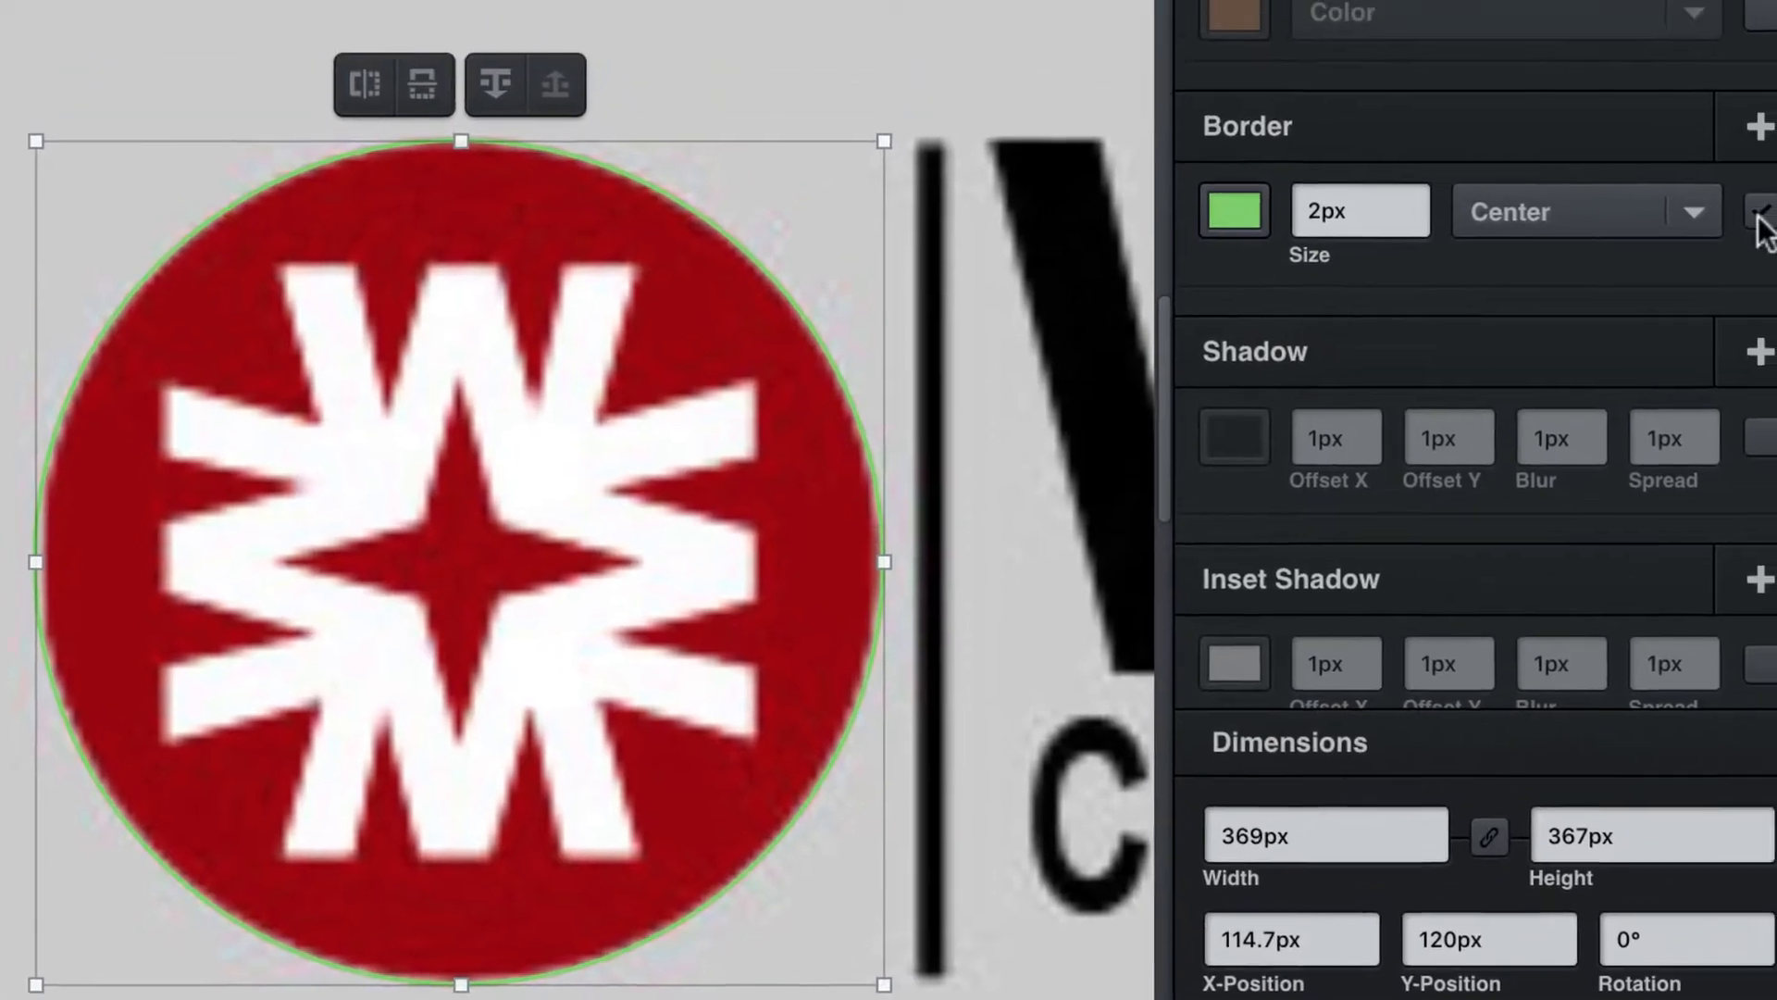
- Replace the ellipse's border with a background fill in the red sampled from the logo
{"action": "left_click", "coordinate": [1759, 214]}
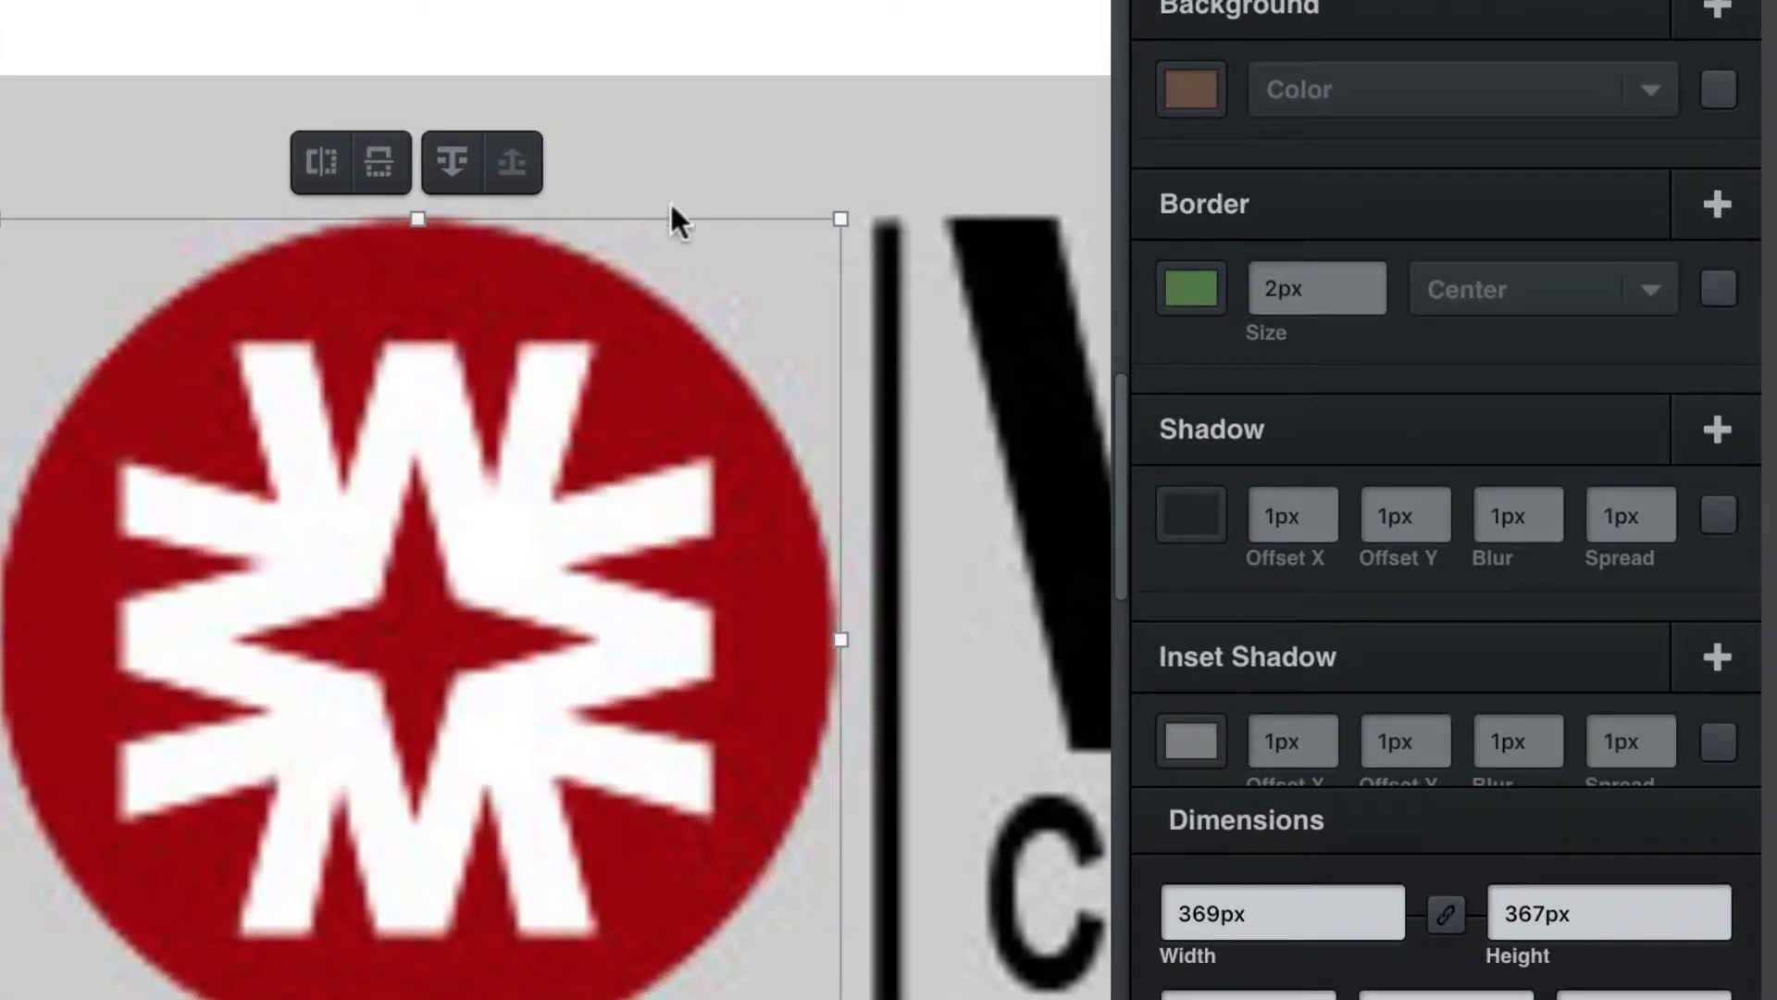
{"action": "left_click", "coordinate": [1712, 88]}
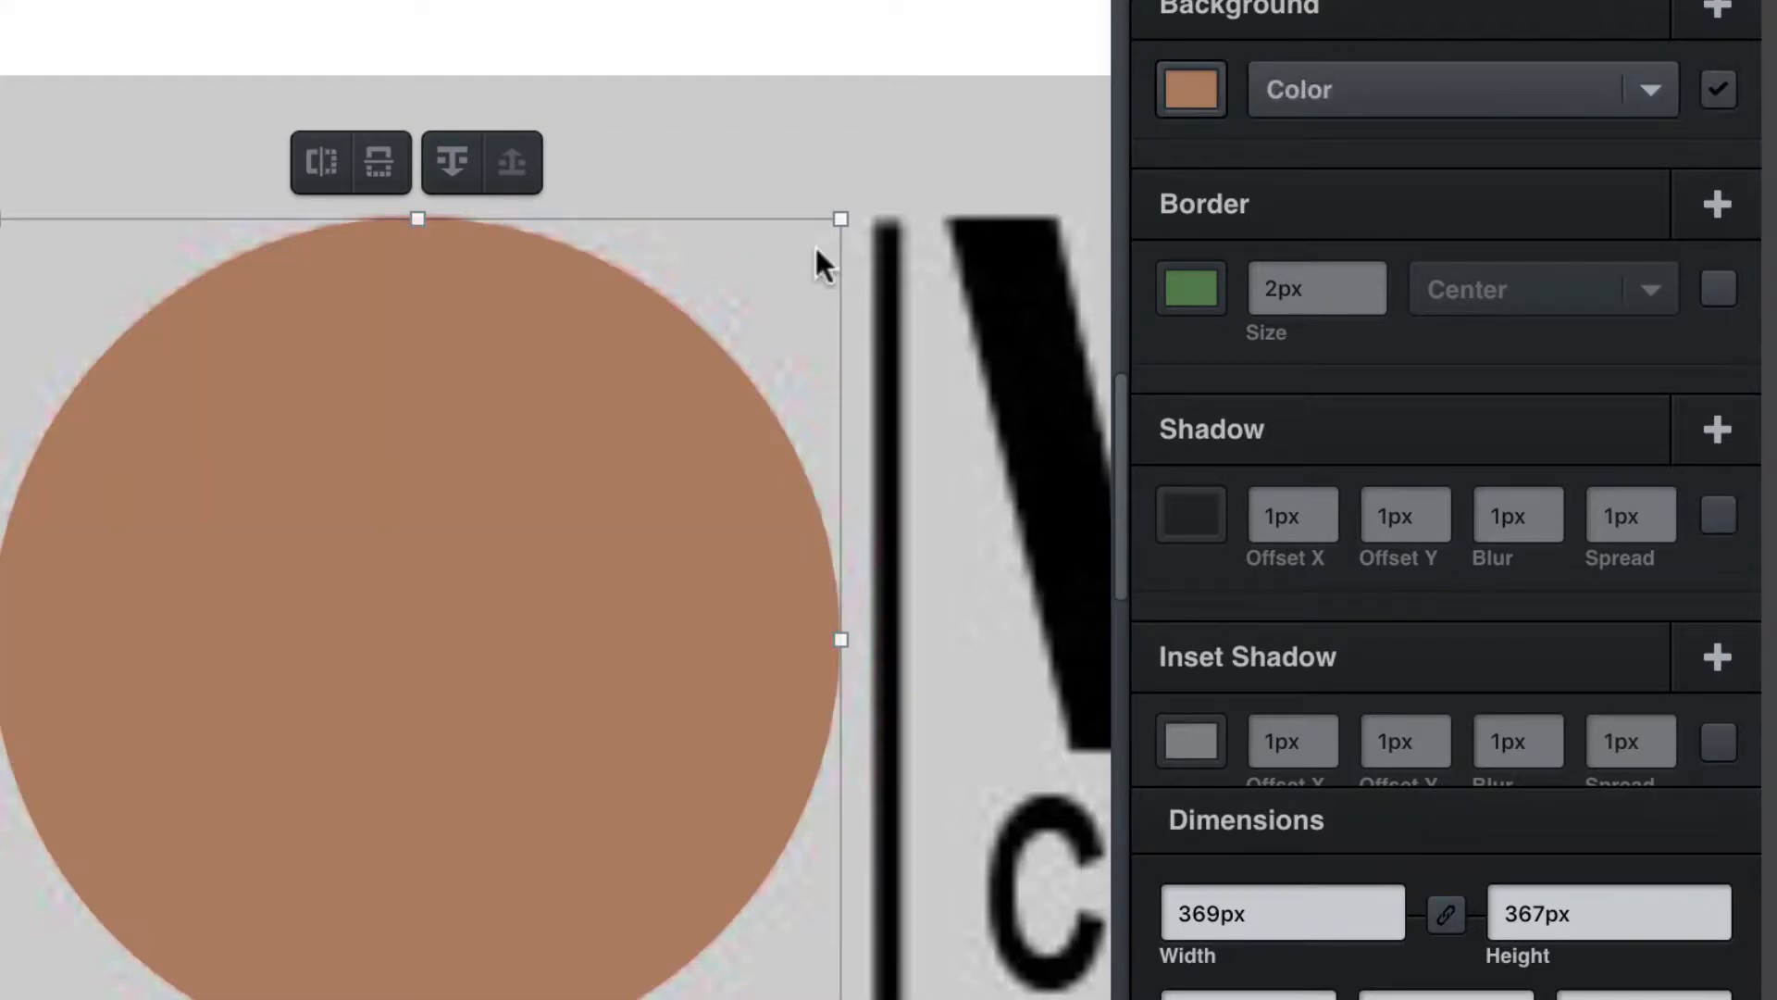
{"action": "left_click_drag", "start_coordinate": [429, 412], "coordinate": [550, 411]}
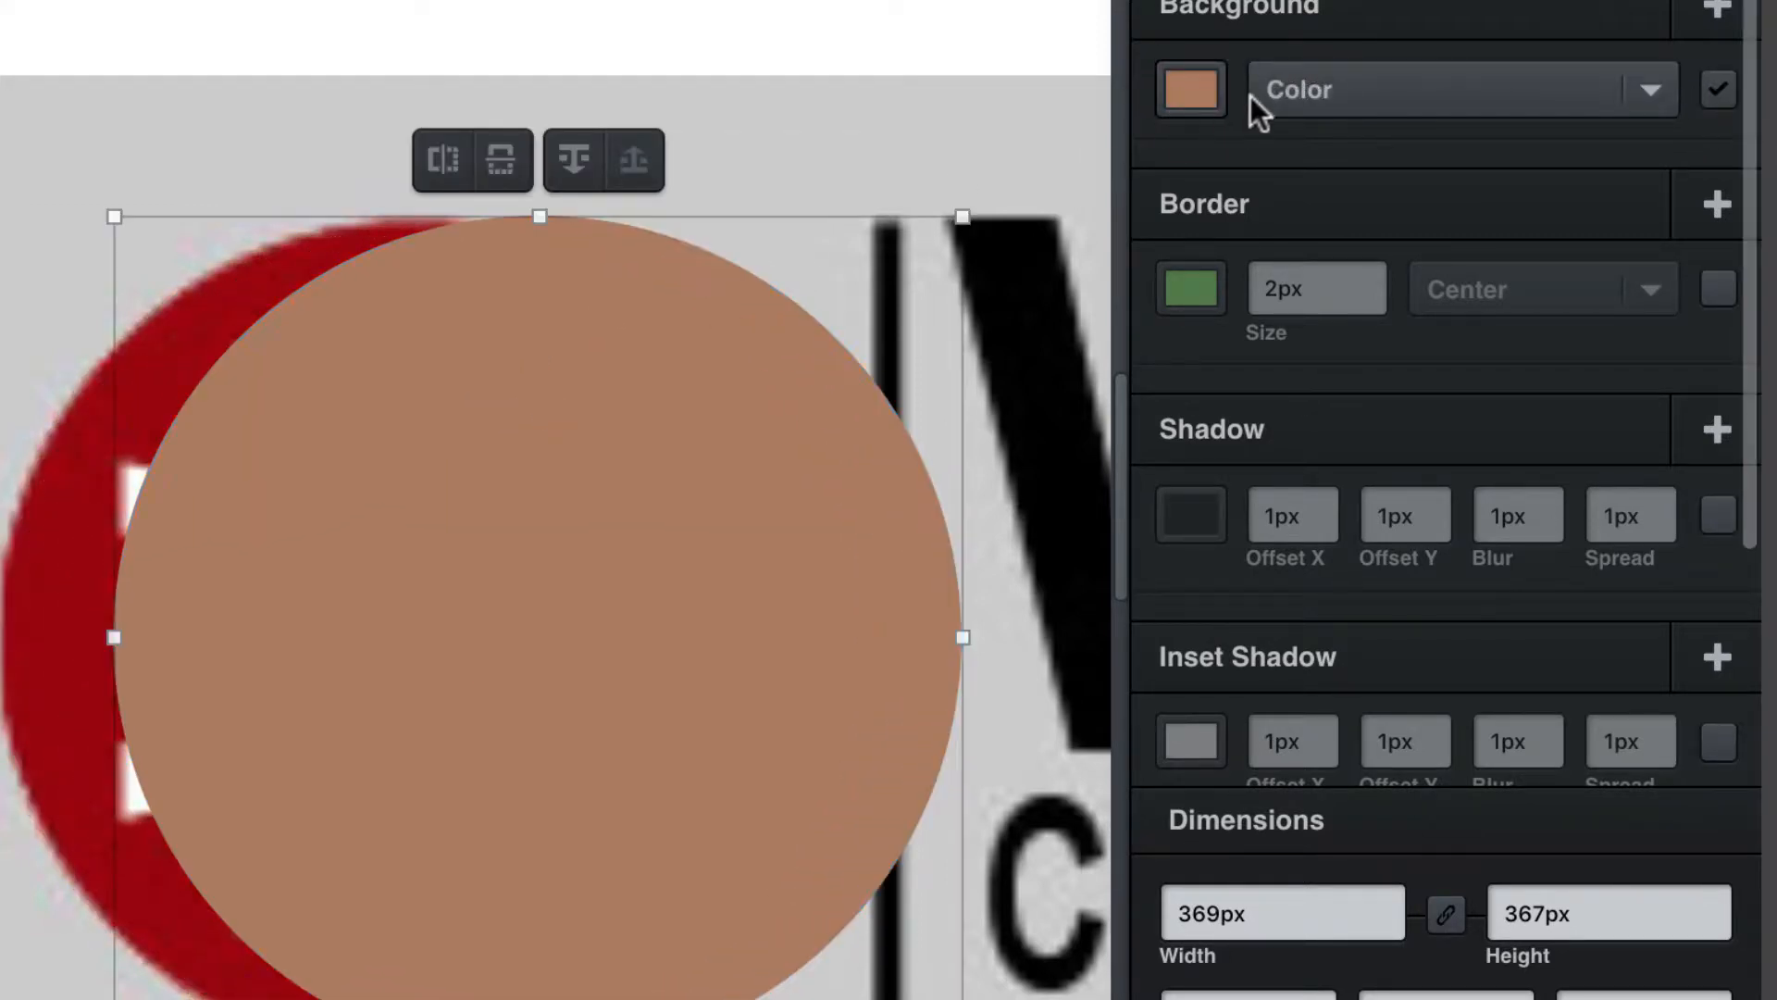
{"action": "left_click", "coordinate": [1186, 85]}
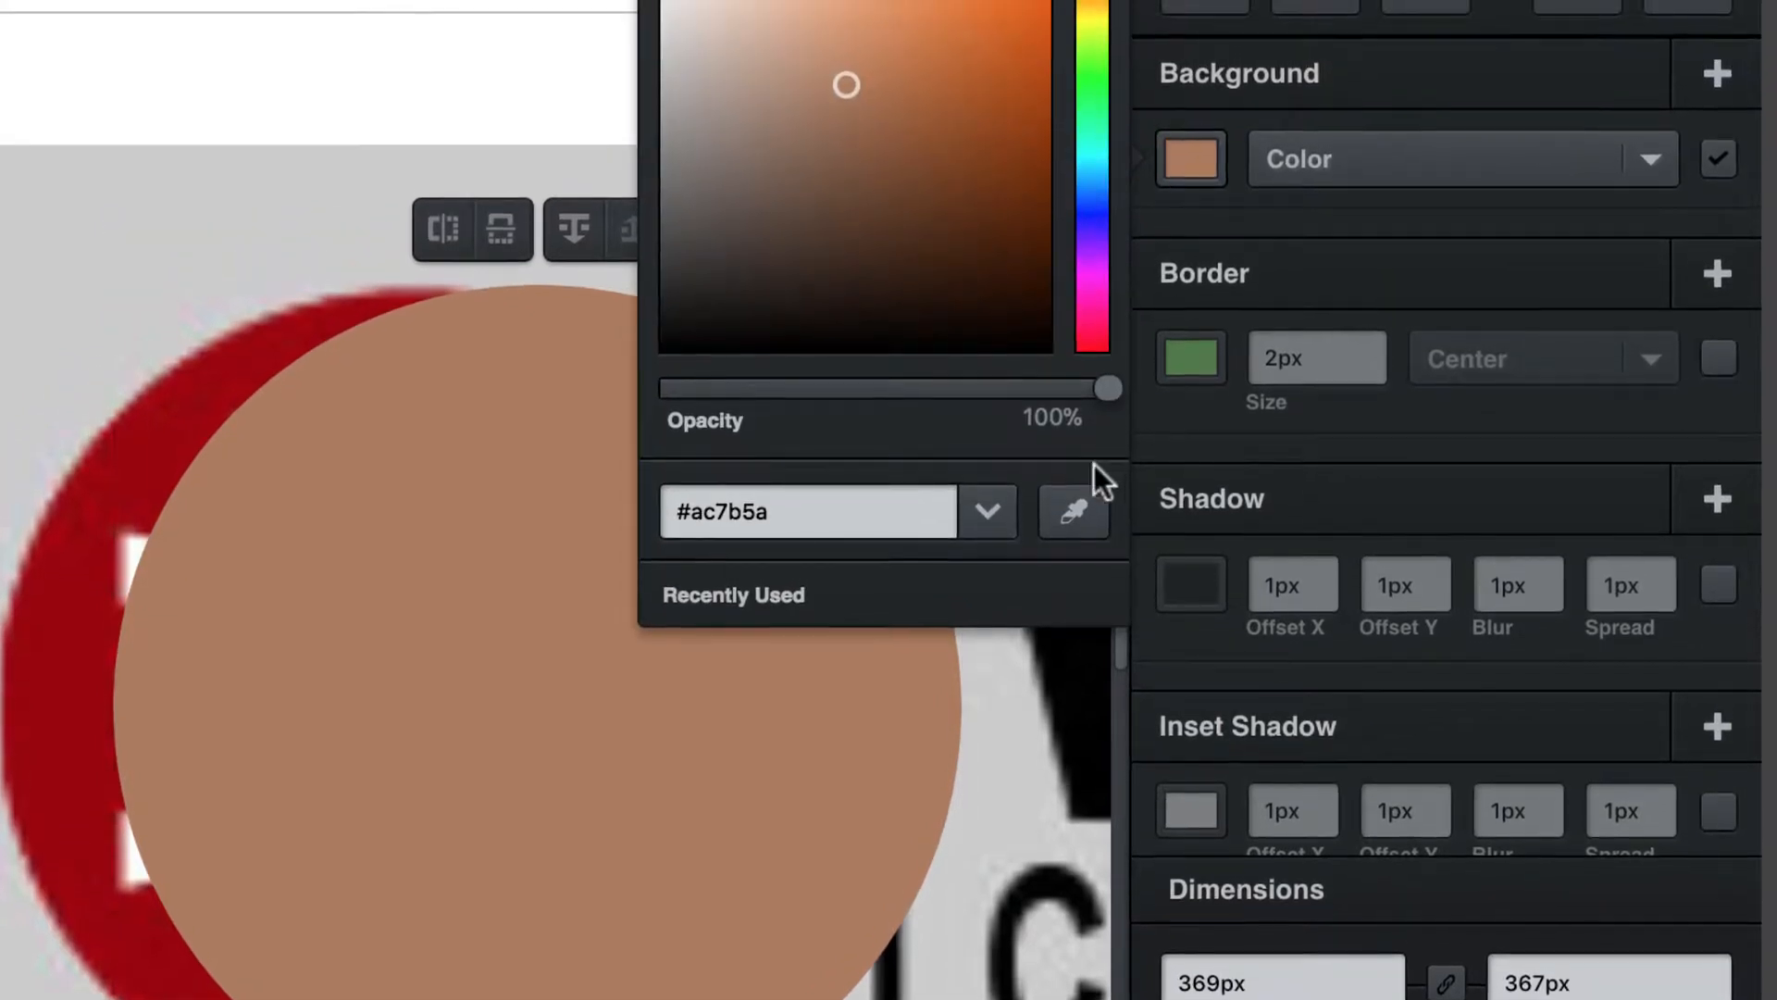
{"action": "left_click", "coordinate": [1074, 485]}
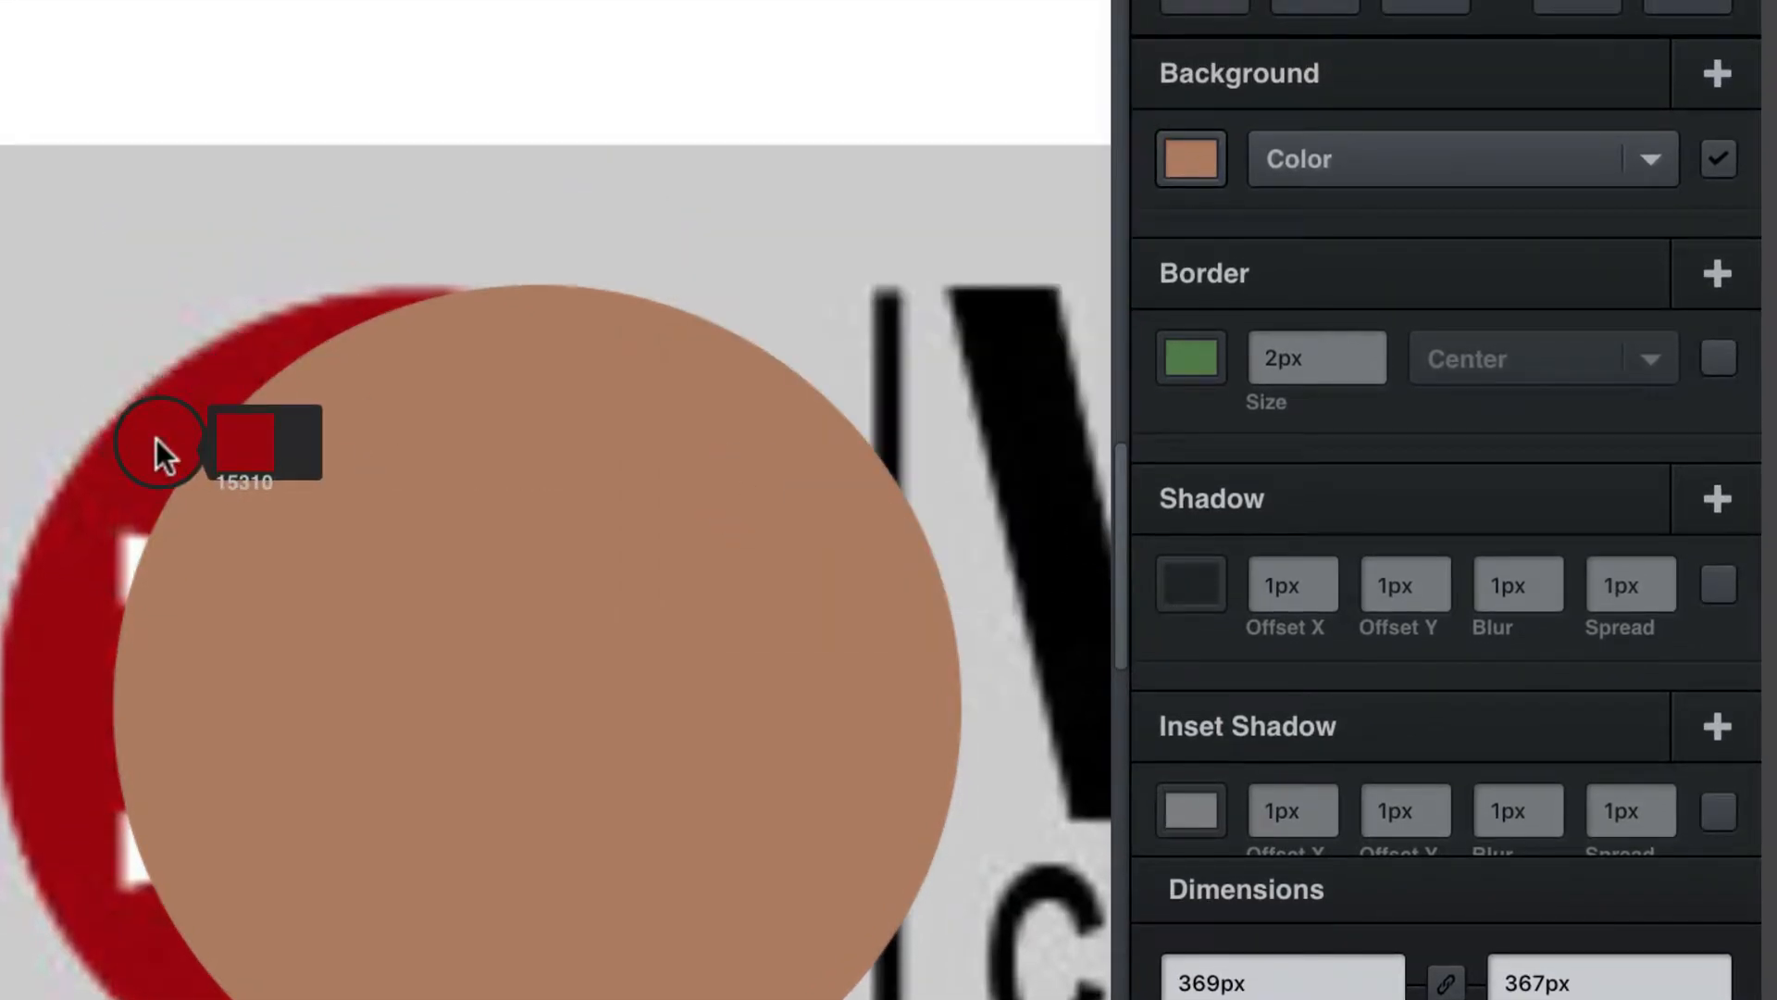
{"action": "left_click", "coordinate": [180, 430]}
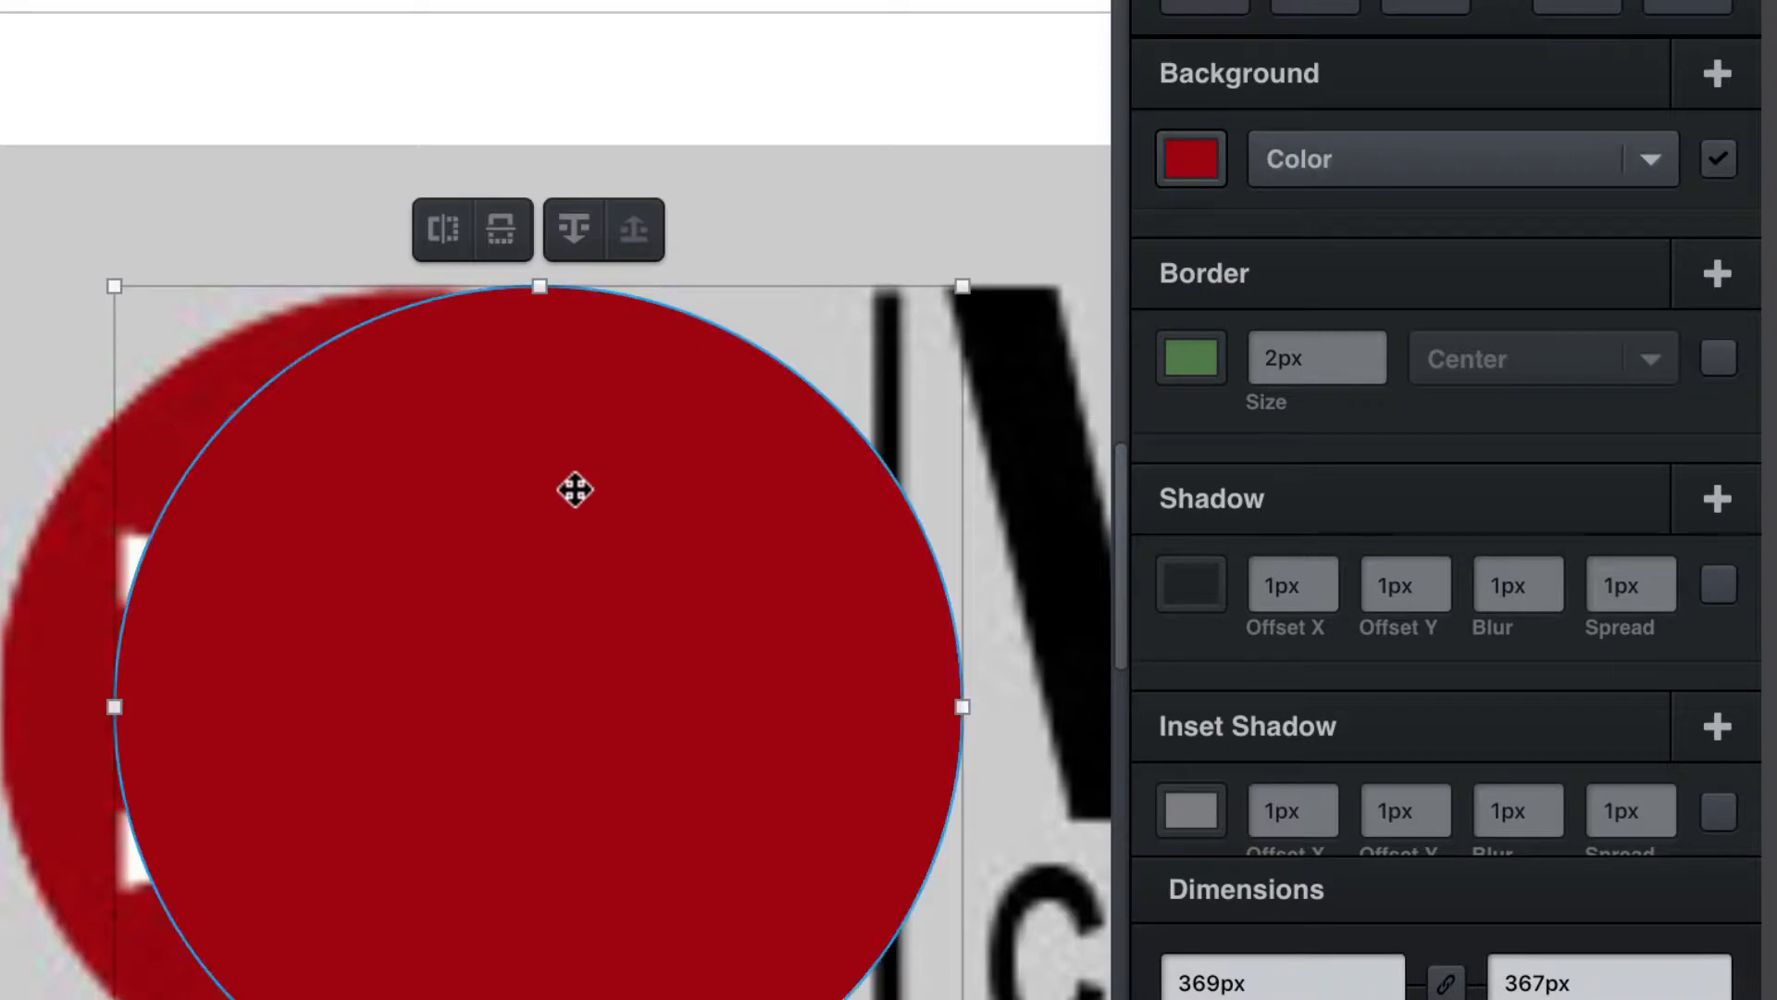
- Move the ellipse back over the logo's red circle and align it precisely, showing only its green border as a guide
{"action": "left_click_drag", "start_coordinate": [575, 488], "coordinate": [441, 519]}
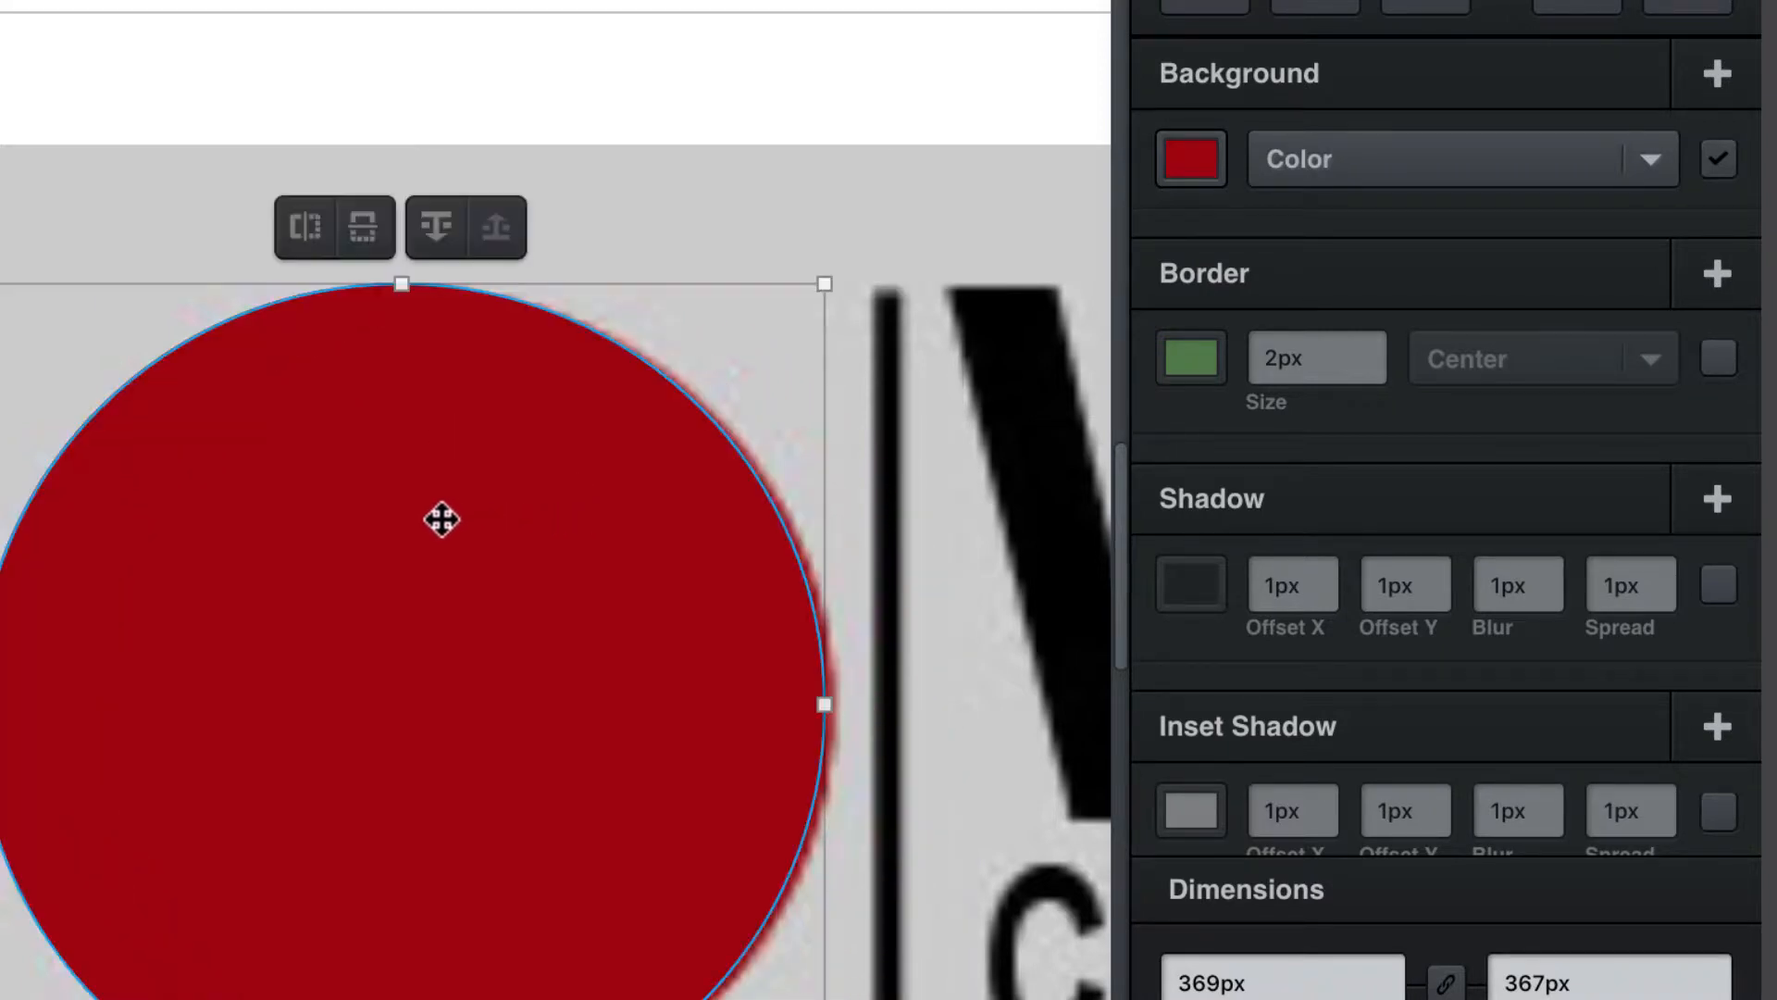
{"action": "left_click", "coordinate": [1708, 158]}
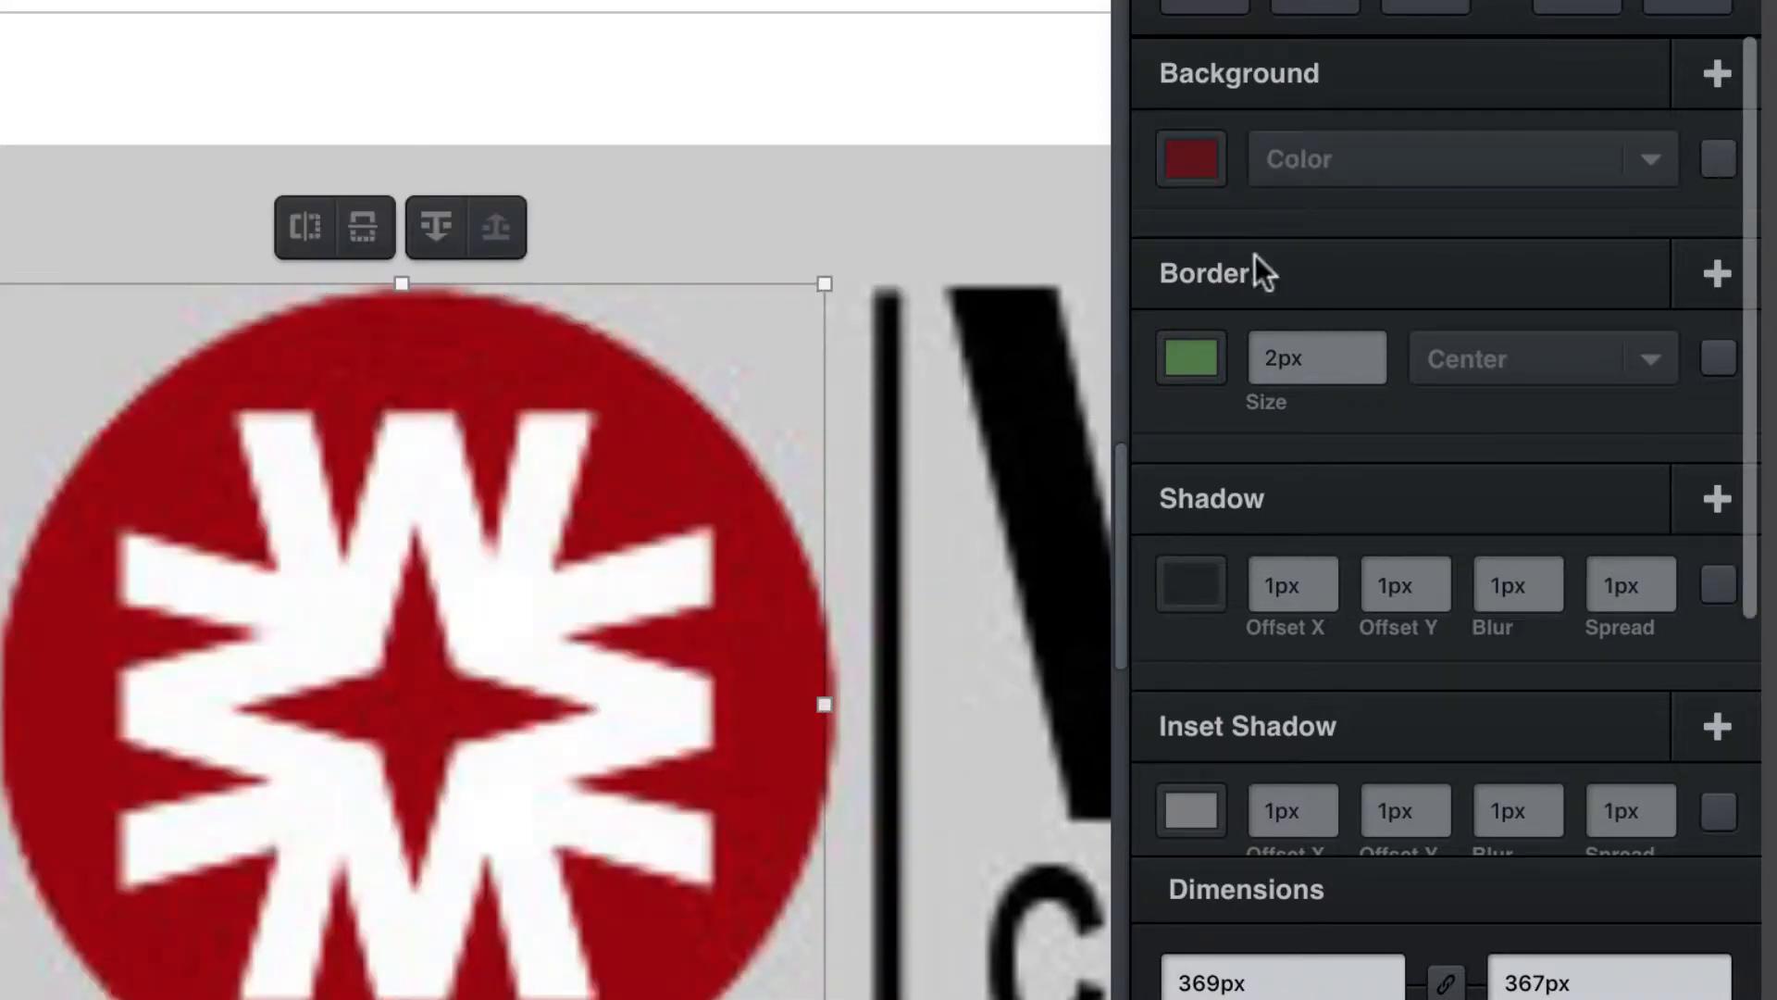
{"action": "left_click", "coordinate": [1719, 360]}
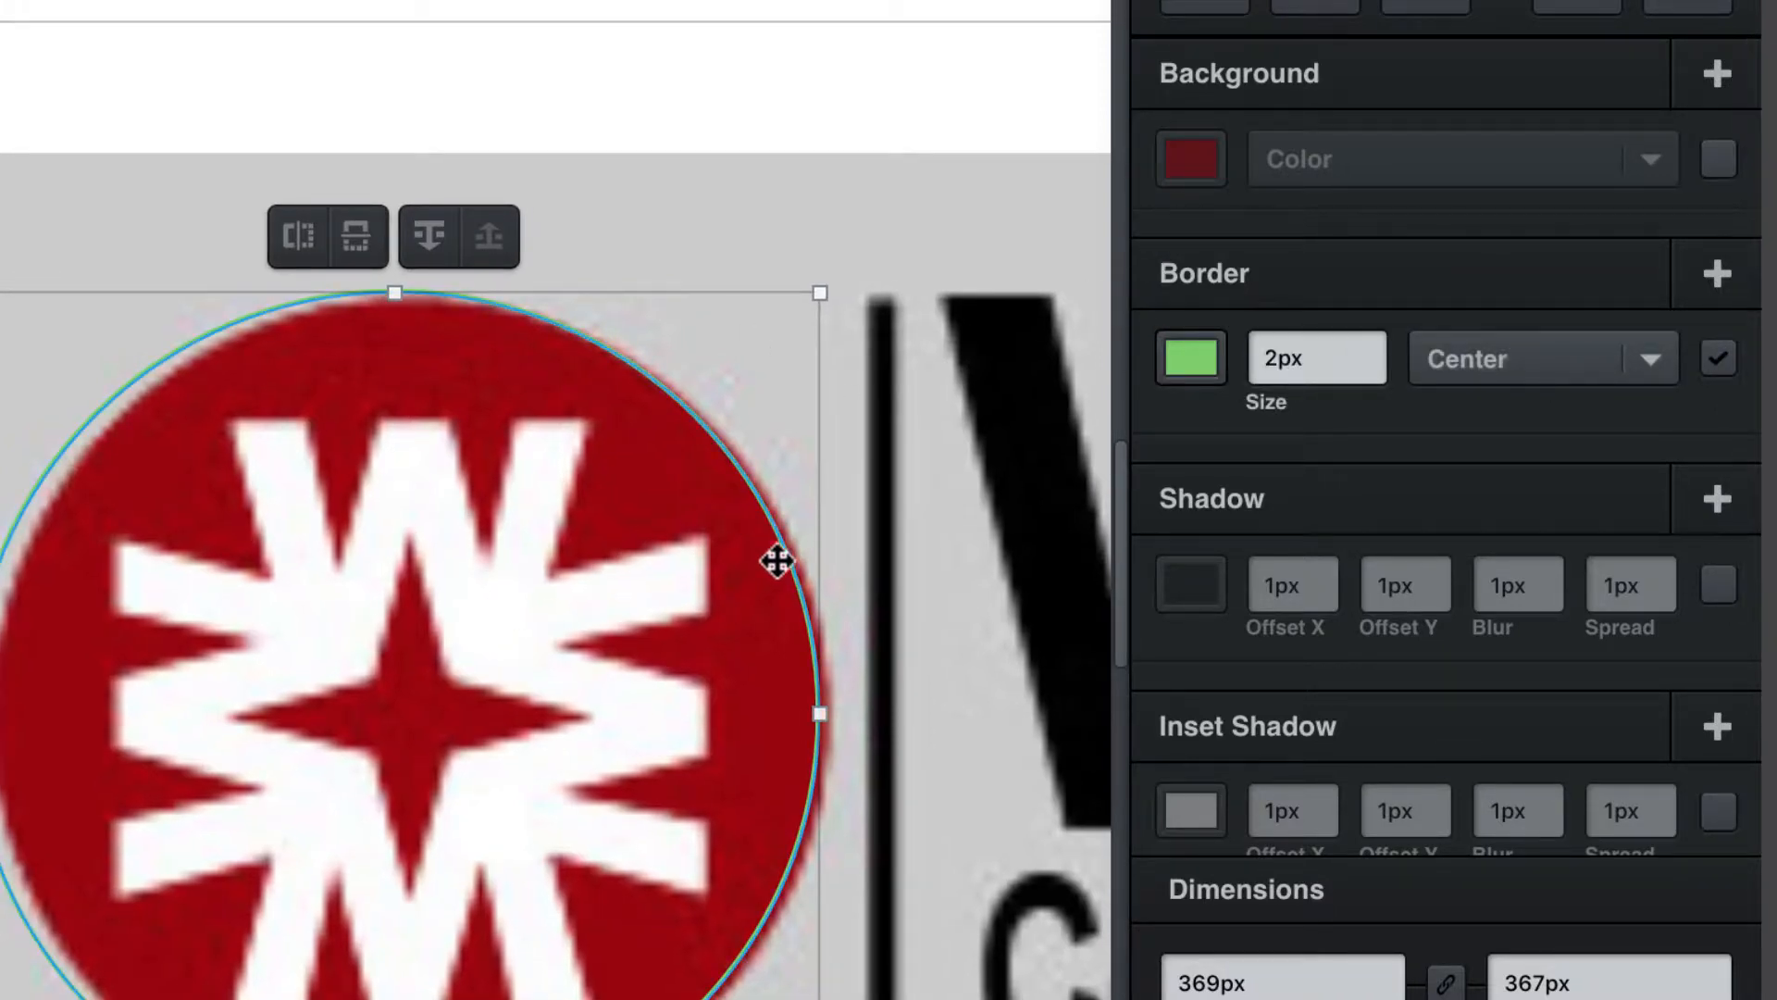
{"action": "left_click_drag", "start_coordinate": [780, 561], "coordinate": [793, 559]}
{"action": "key", "text": "Right"}
{"action": "key", "text": "Right"}
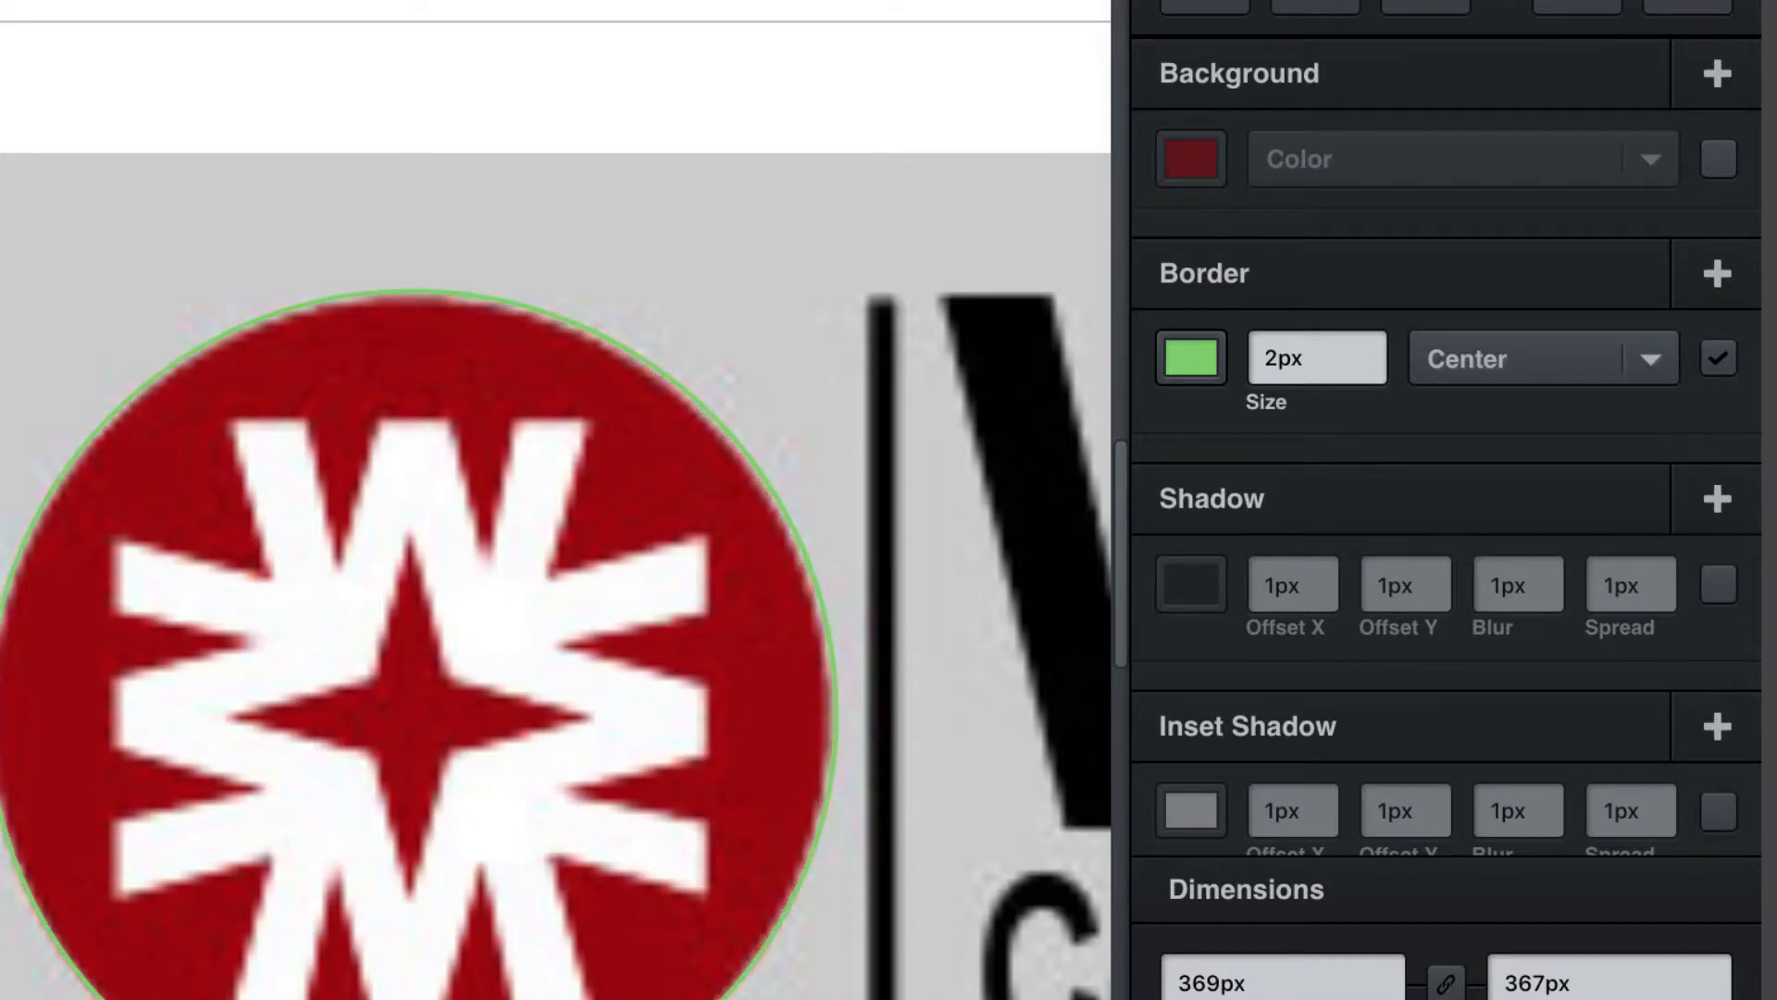
{"action": "key", "text": "Right"}
{"action": "key", "text": "Left"}
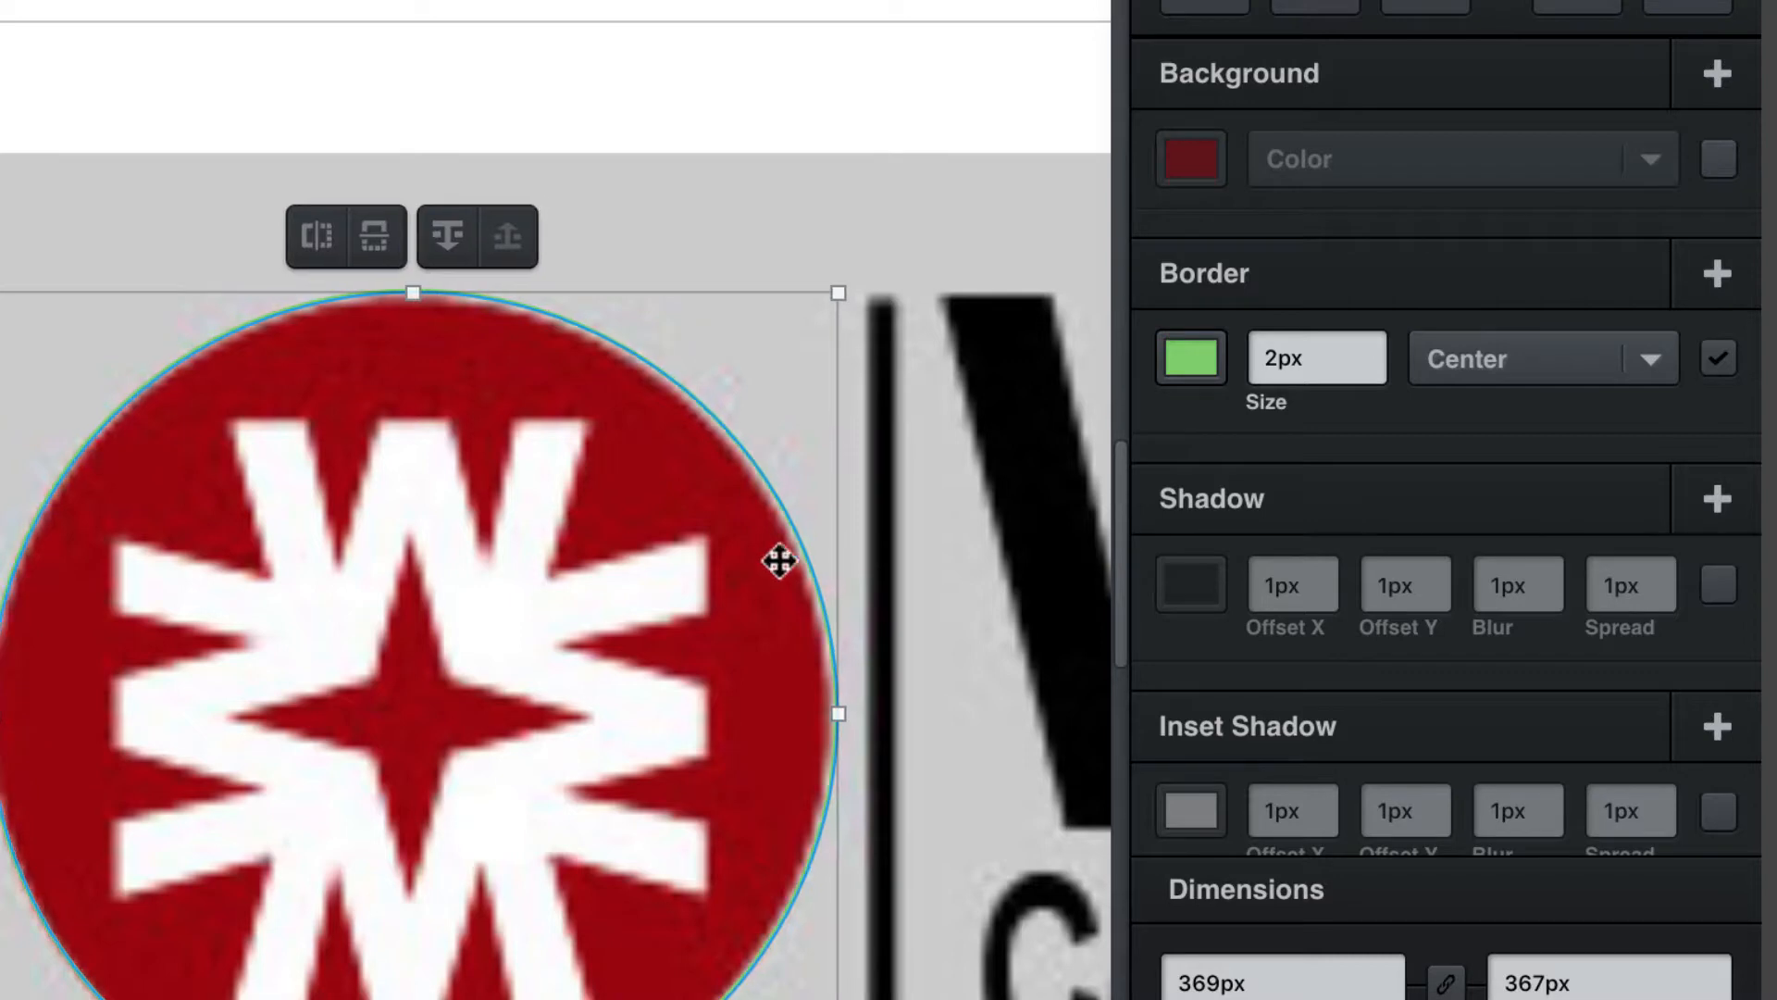
- Turn the ellipse's border off and its red fill on, then hide the Ellipse layer and deselect it
{"action": "left_click", "coordinate": [1715, 358]}
{"action": "left_click", "coordinate": [1720, 159]}
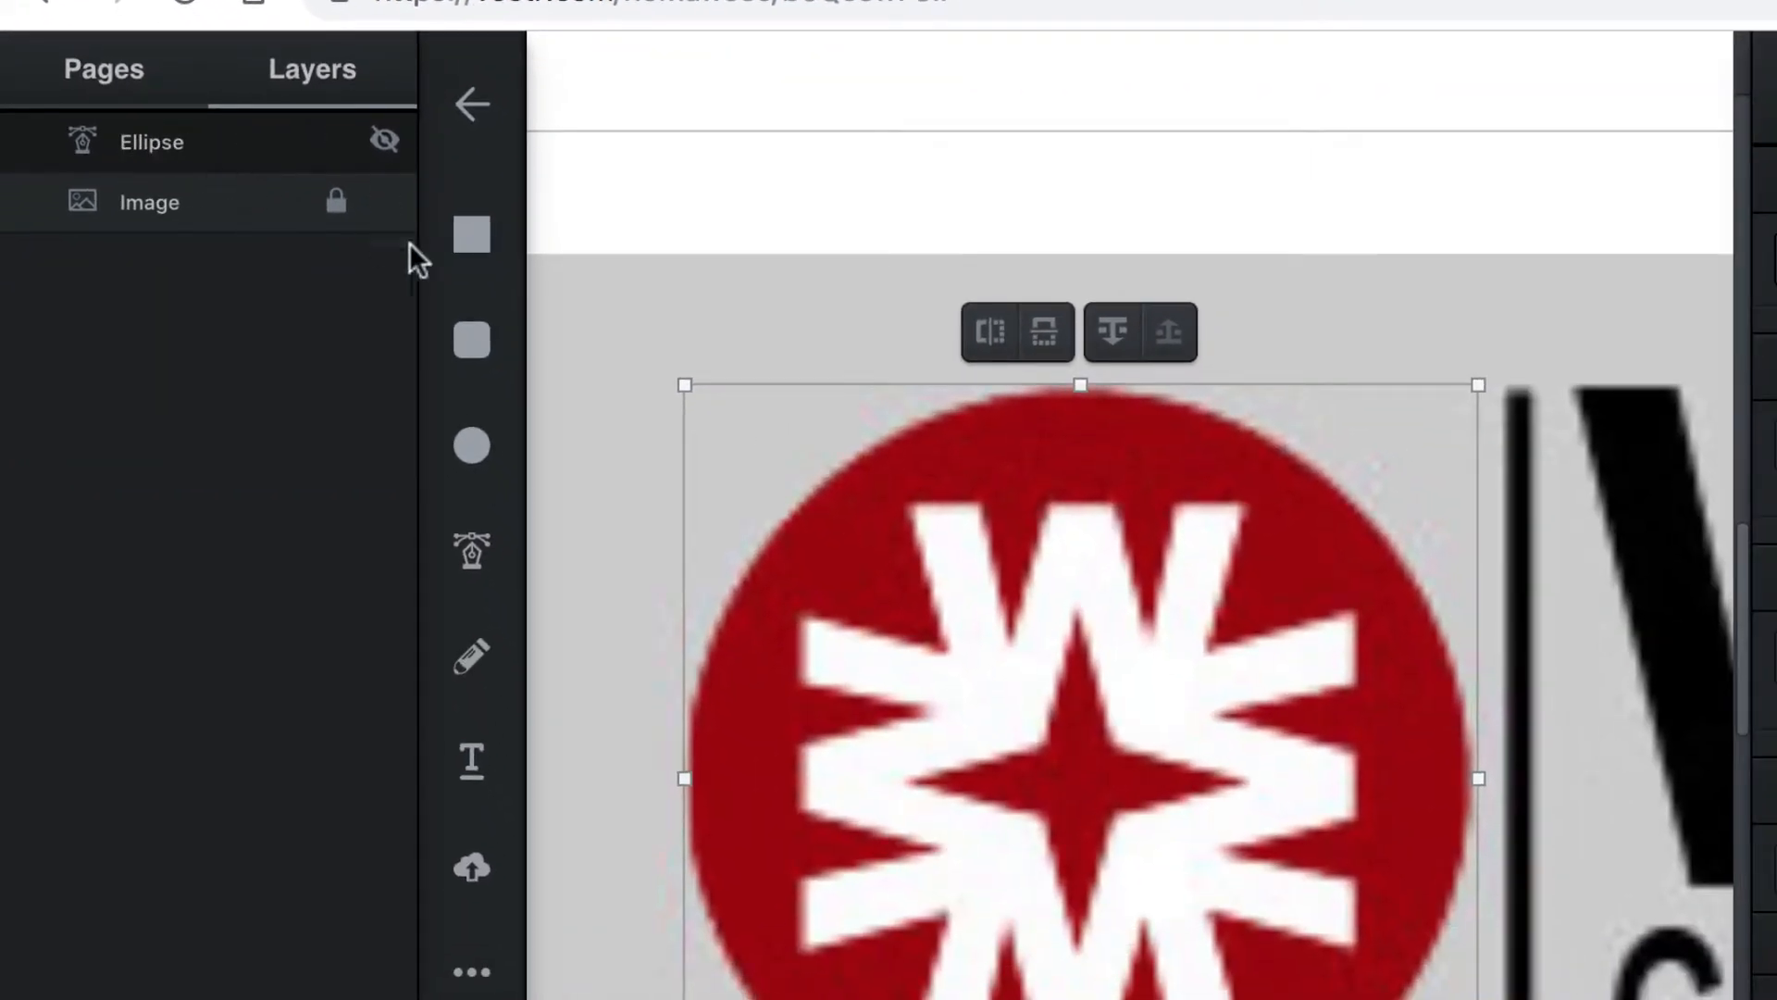
{"action": "left_click", "coordinate": [765, 289]}
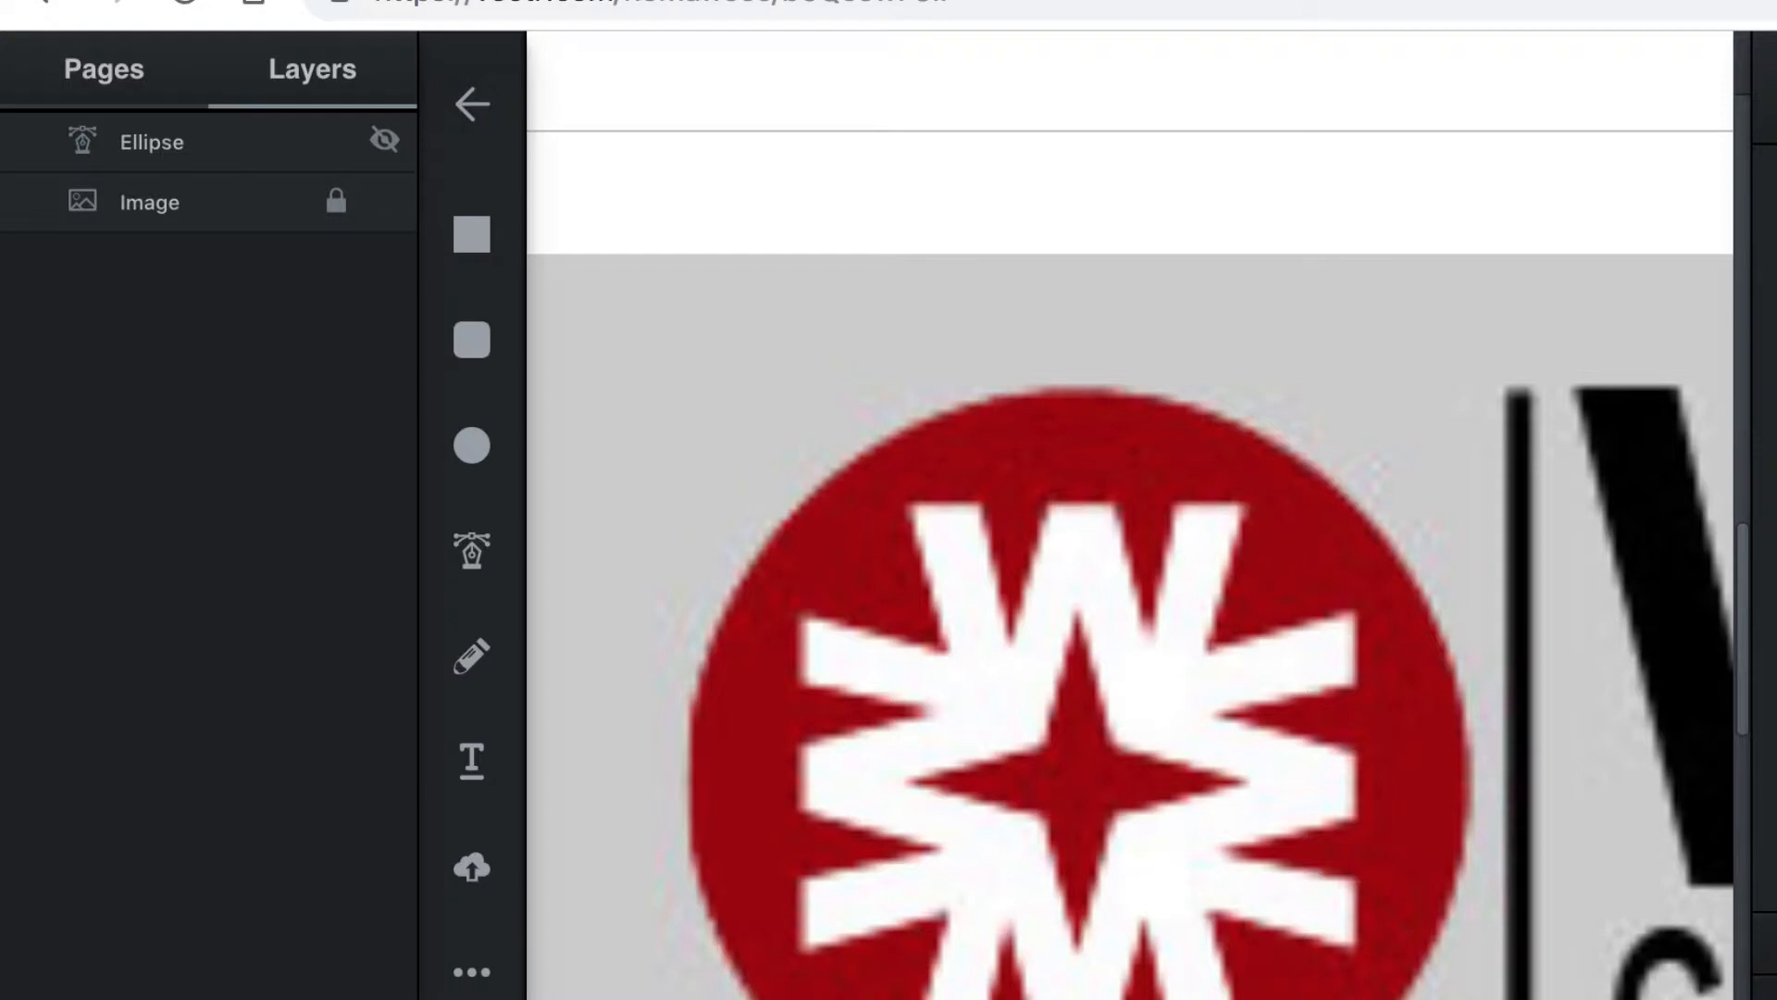
- Trace the upper outline of the logo's top W with the Pen tool, from its top-left corner through both notches to its top-right corner
{"action": "key", "text": "super+plus"}
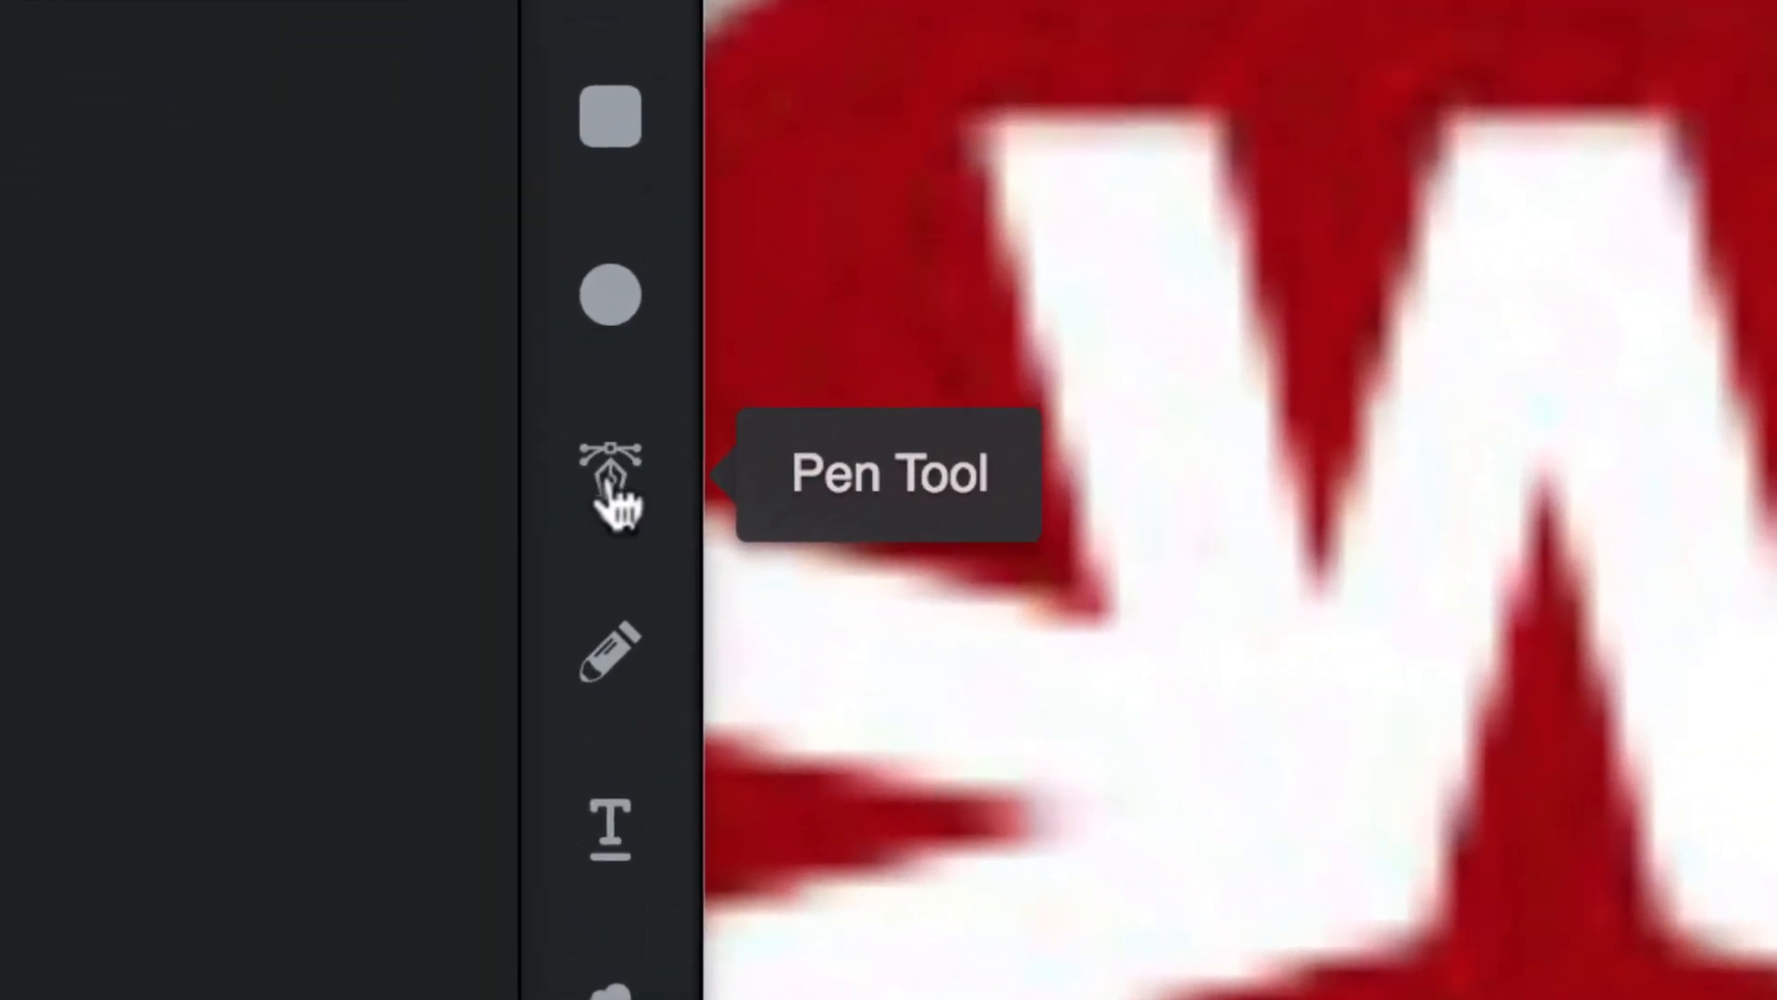
{"action": "left_click", "coordinate": [610, 491]}
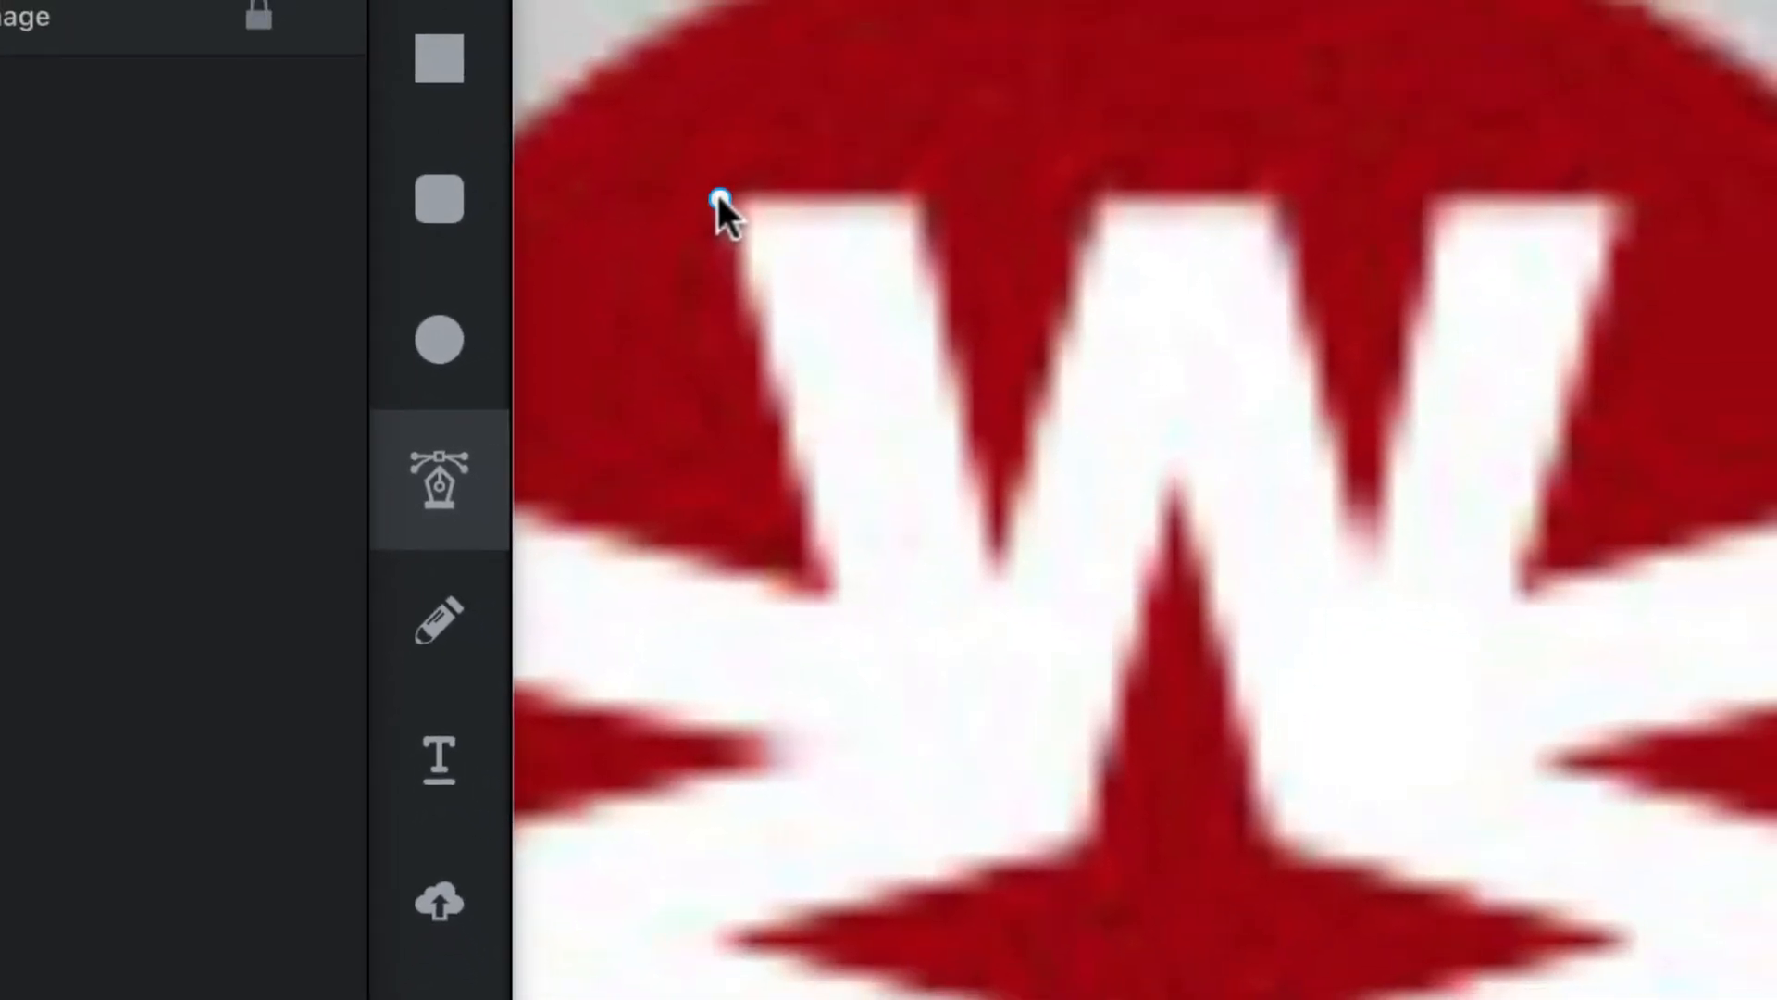
{"action": "left_click", "coordinate": [963, 120]}
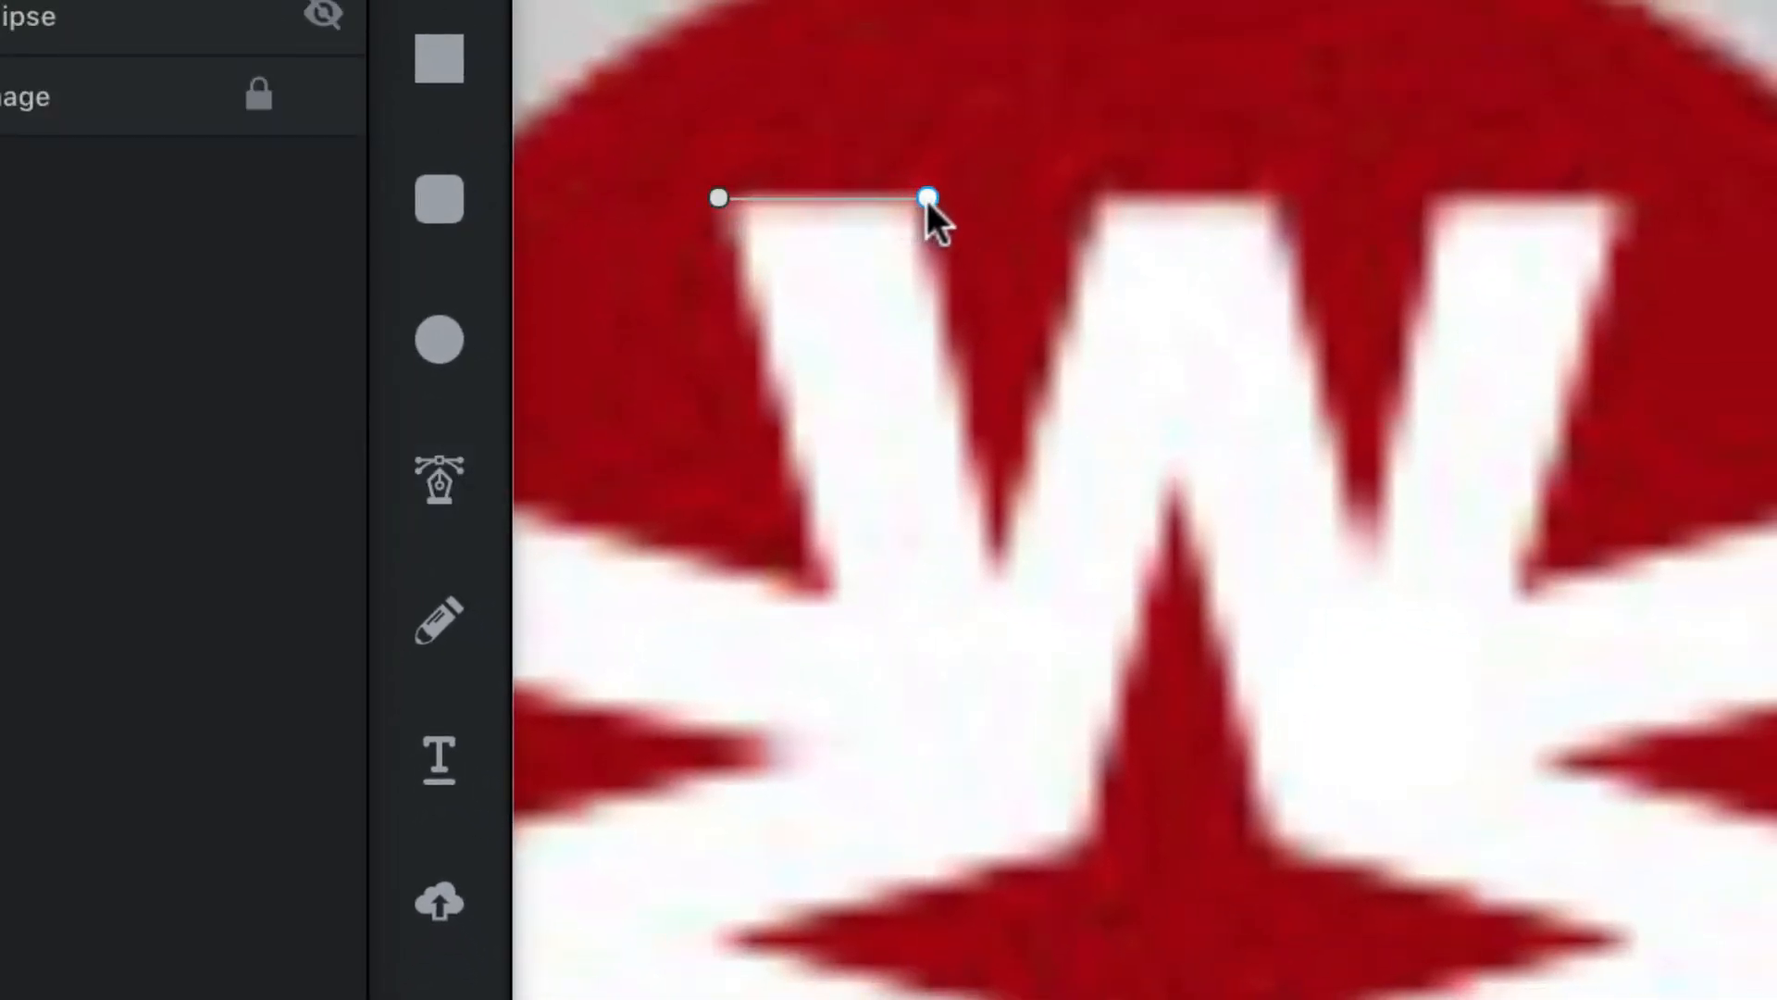
{"action": "left_click", "coordinate": [926, 200]}
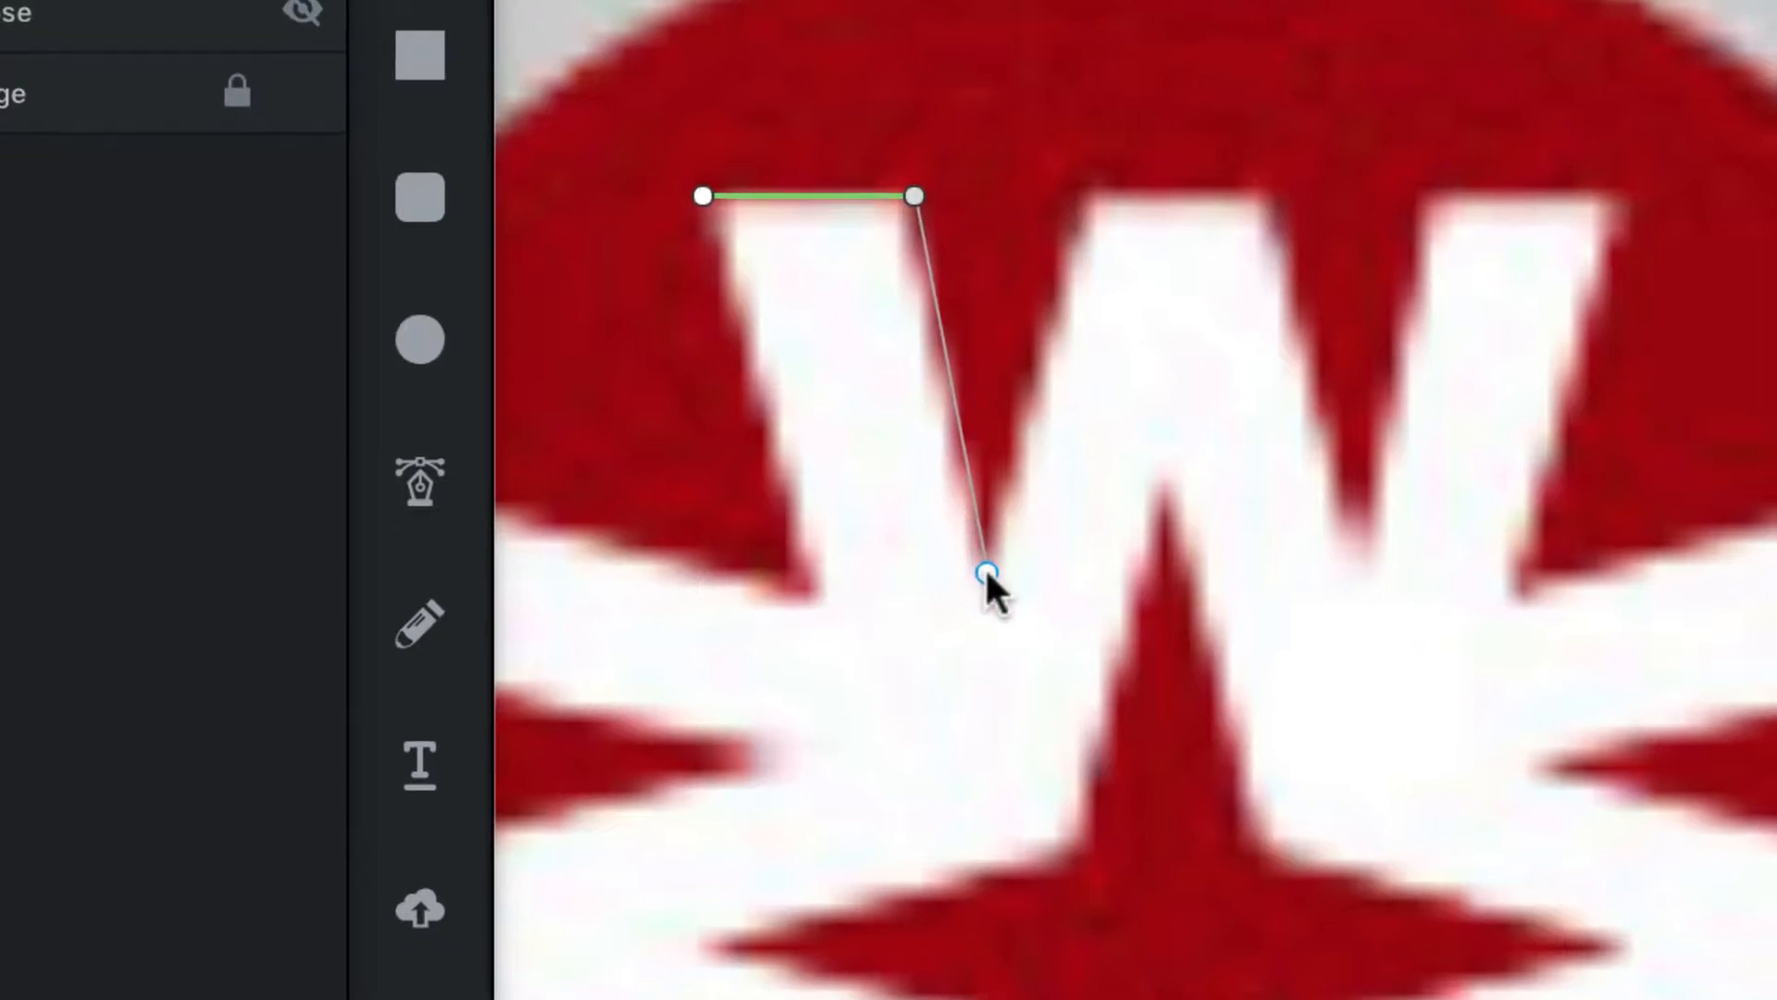
{"action": "left_click", "coordinate": [987, 573]}
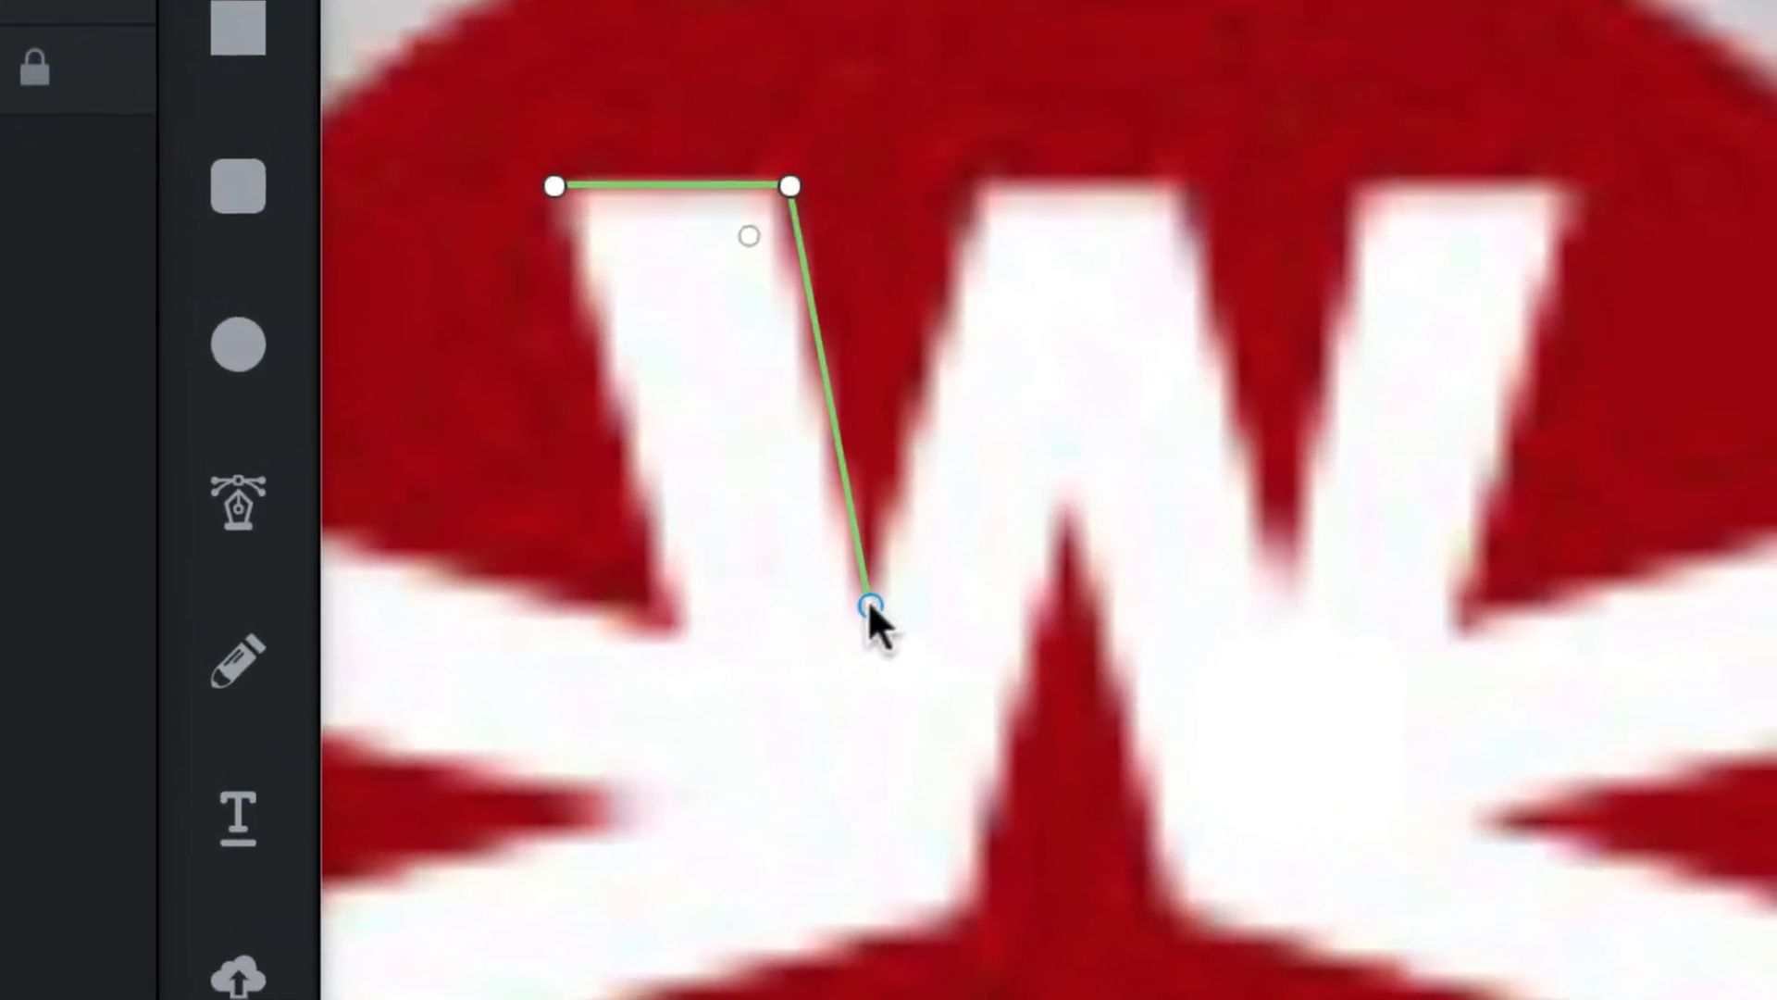
{"action": "left_click", "coordinate": [1091, 195]}
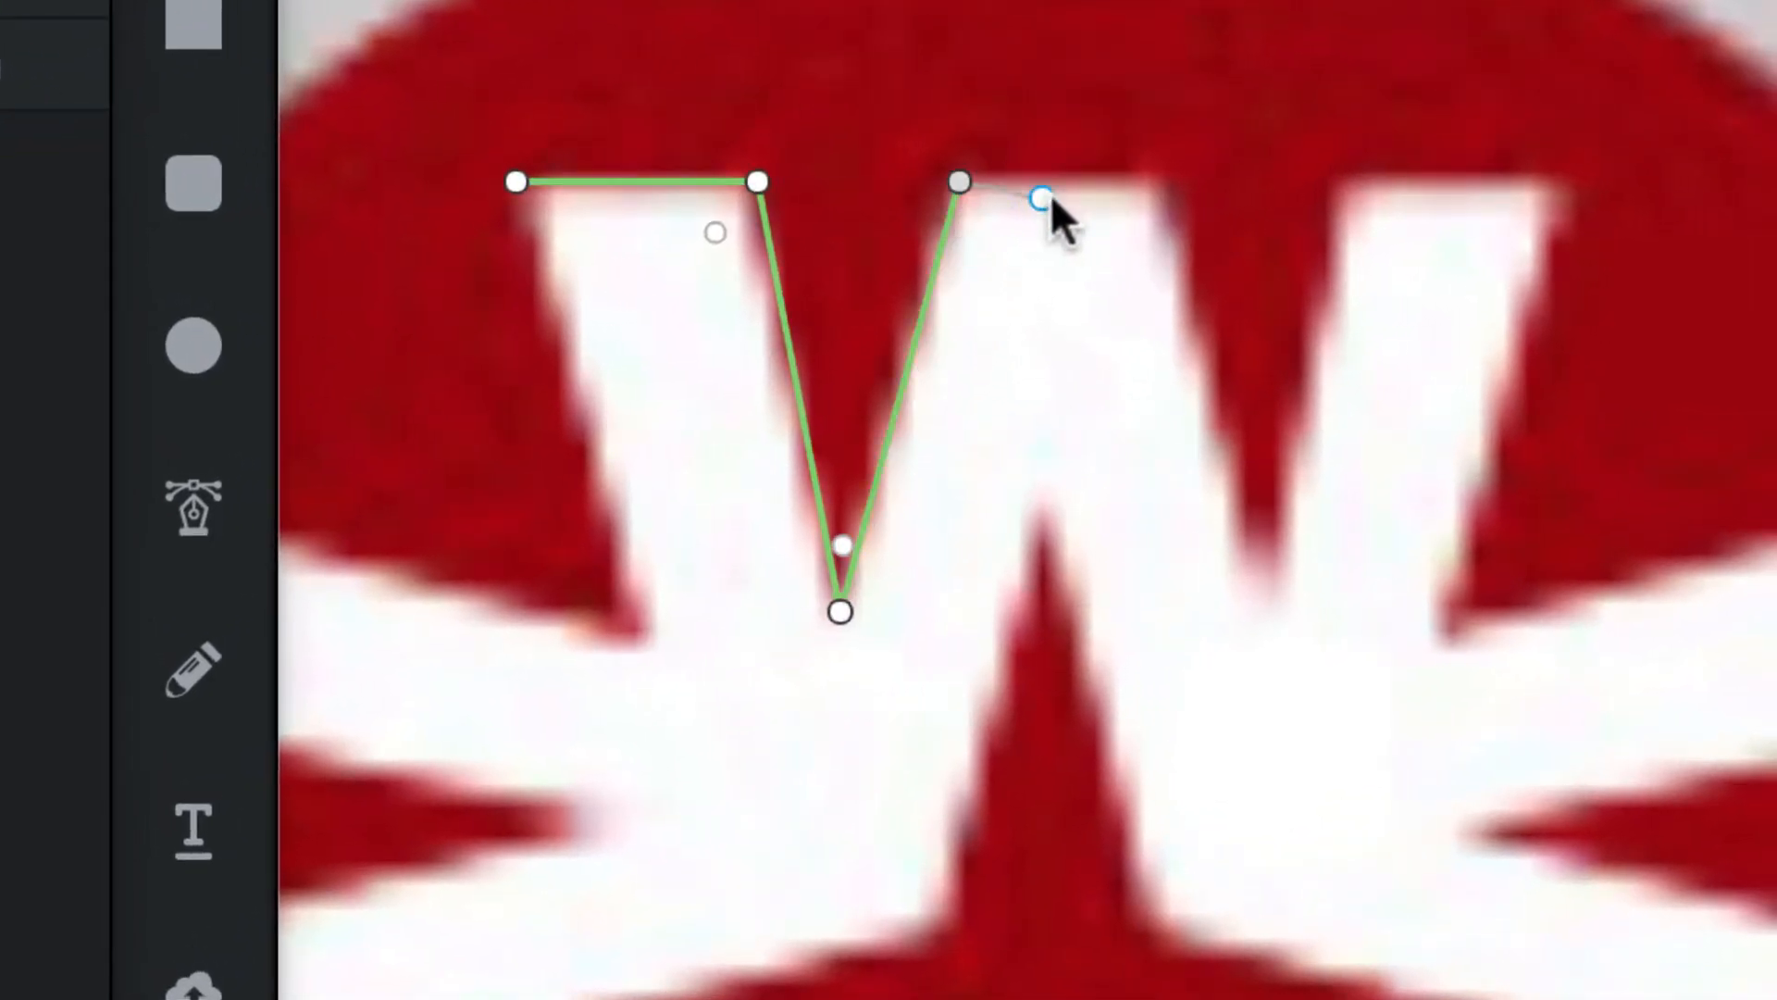
{"action": "left_click", "coordinate": [1159, 180]}
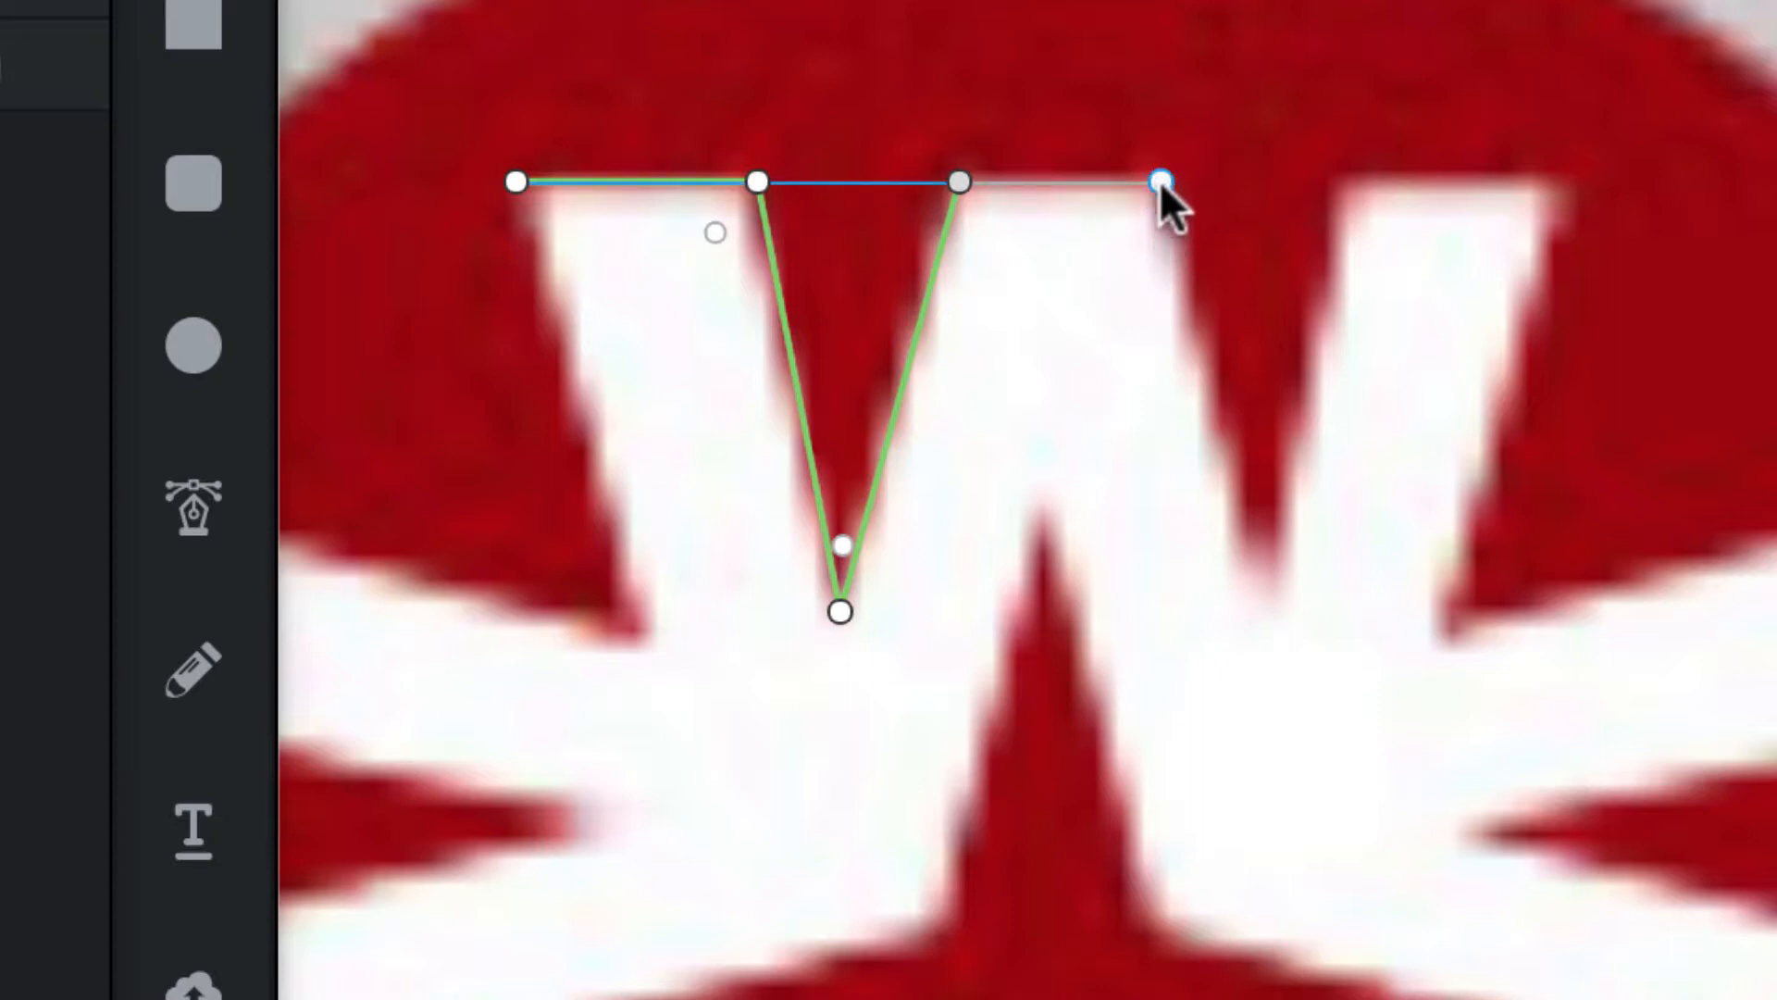
{"action": "left_click", "coordinate": [1159, 180]}
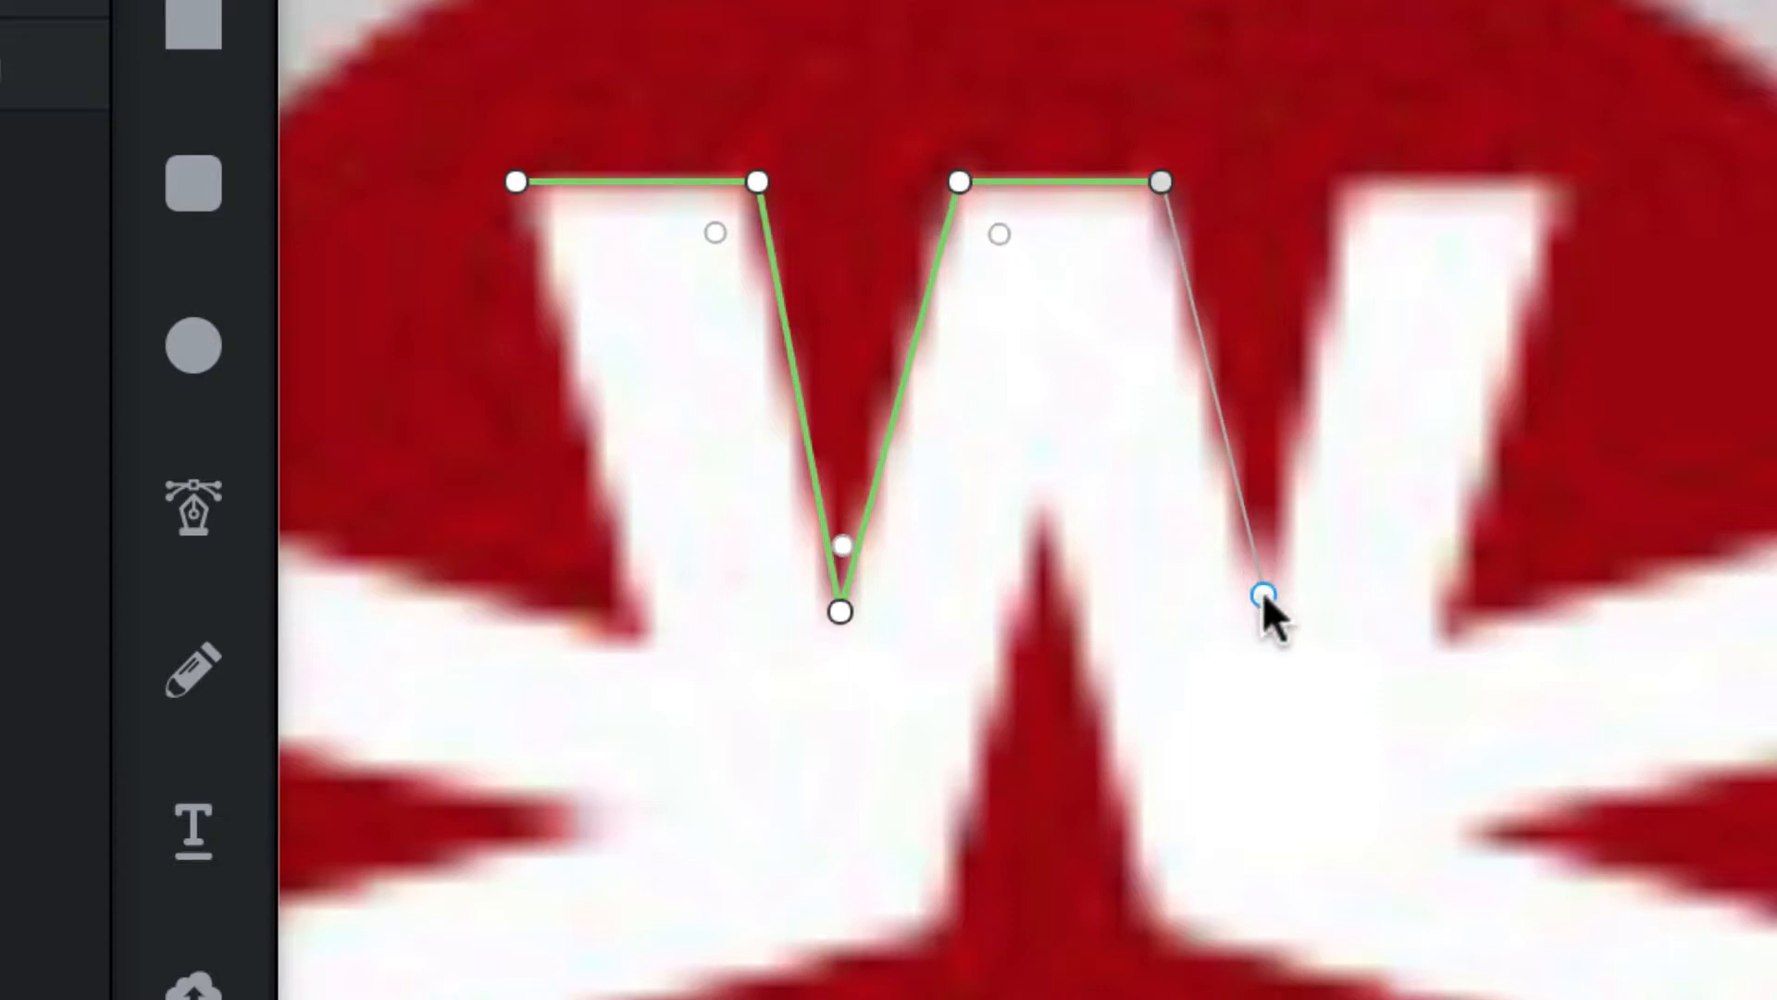
{"action": "left_click", "coordinate": [1266, 609]}
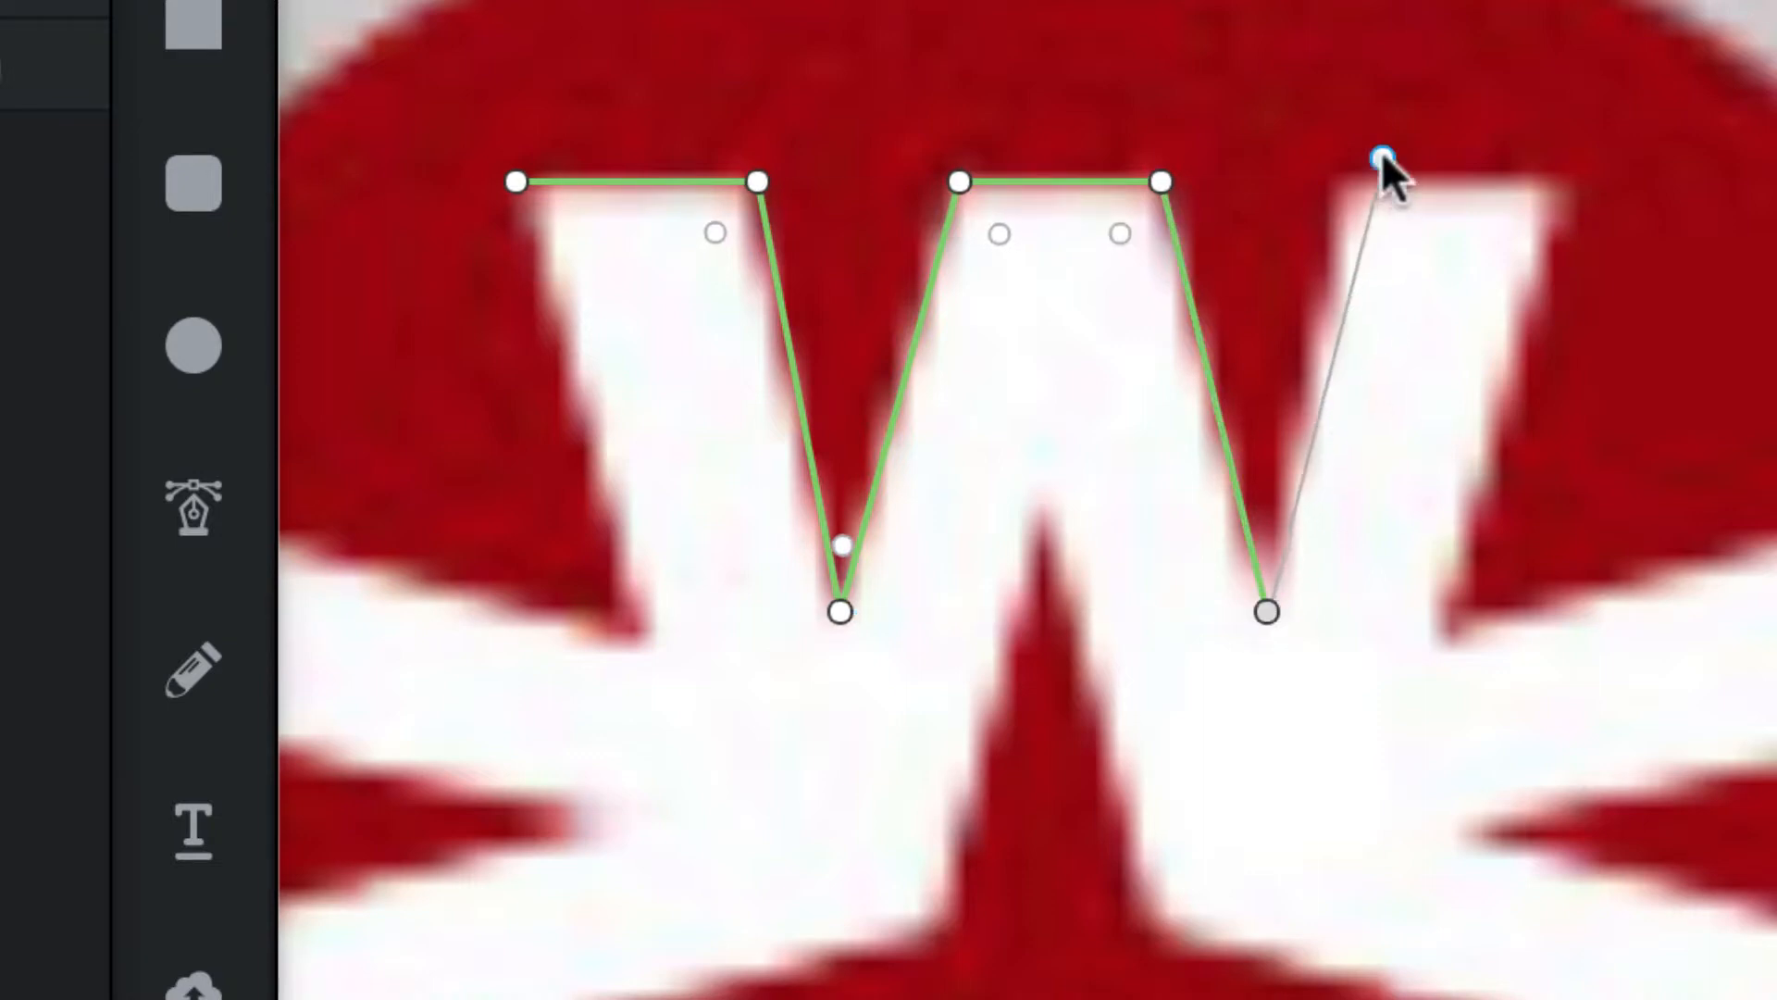
{"action": "left_click", "coordinate": [1341, 180]}
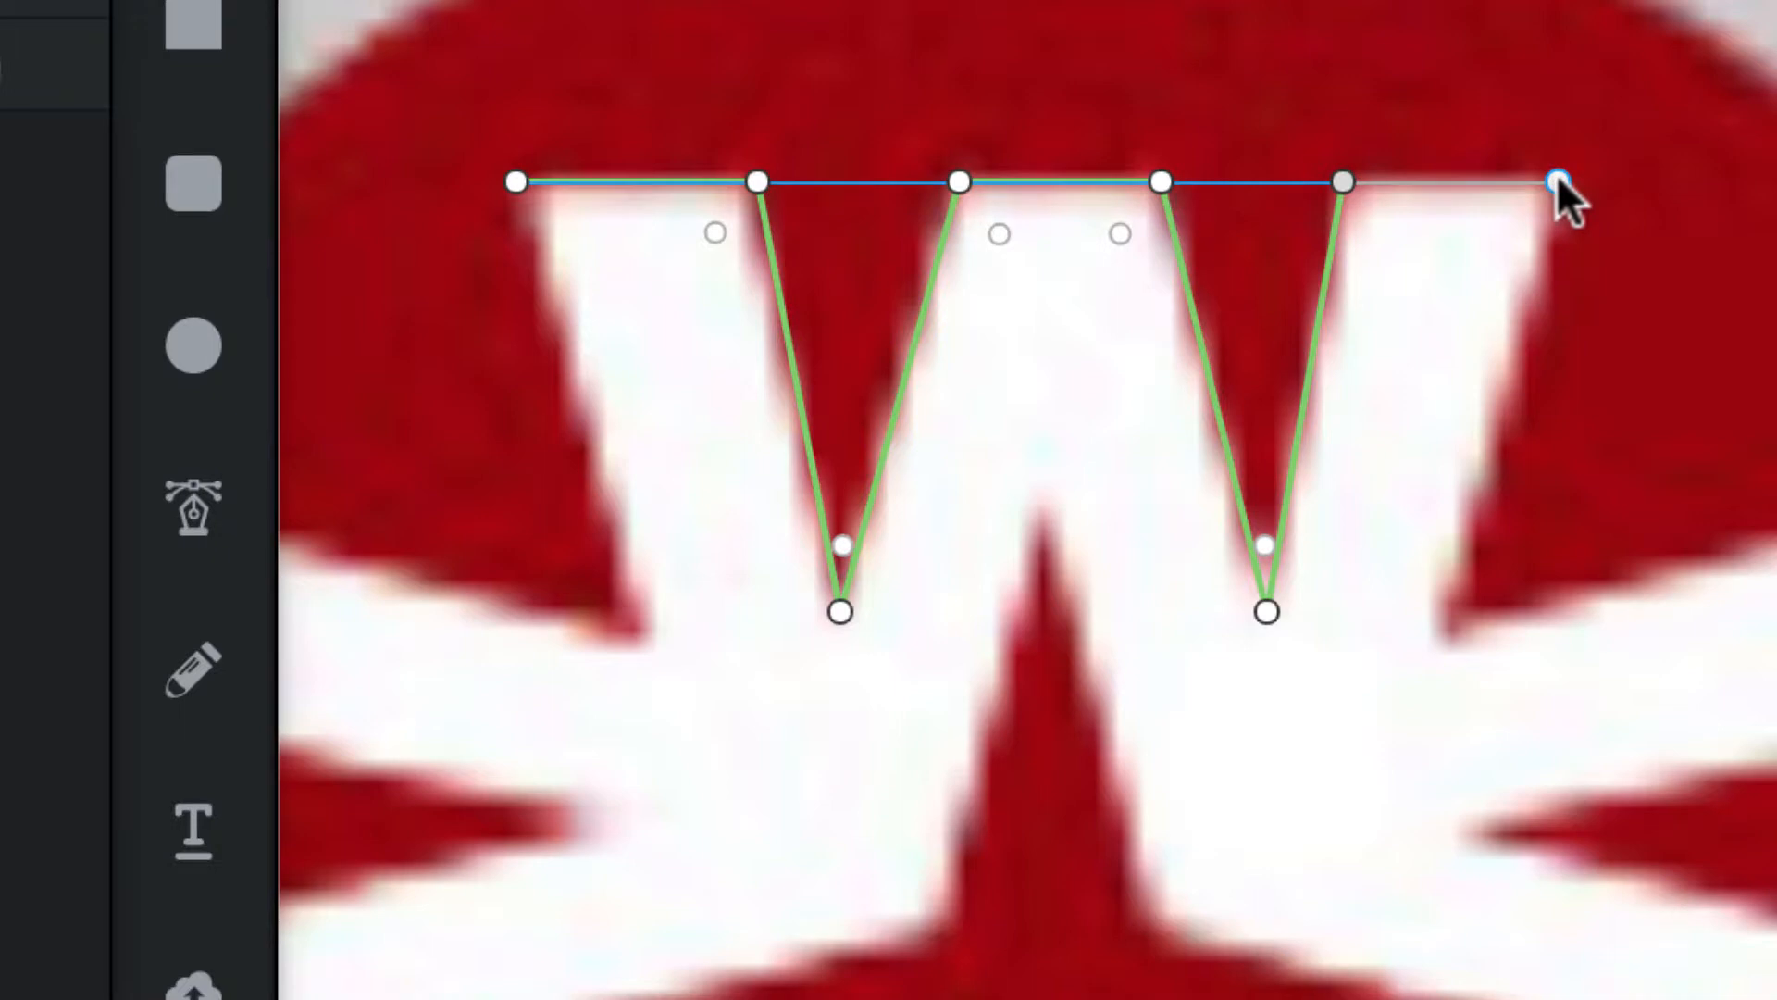
{"action": "left_click", "coordinate": [1557, 180]}
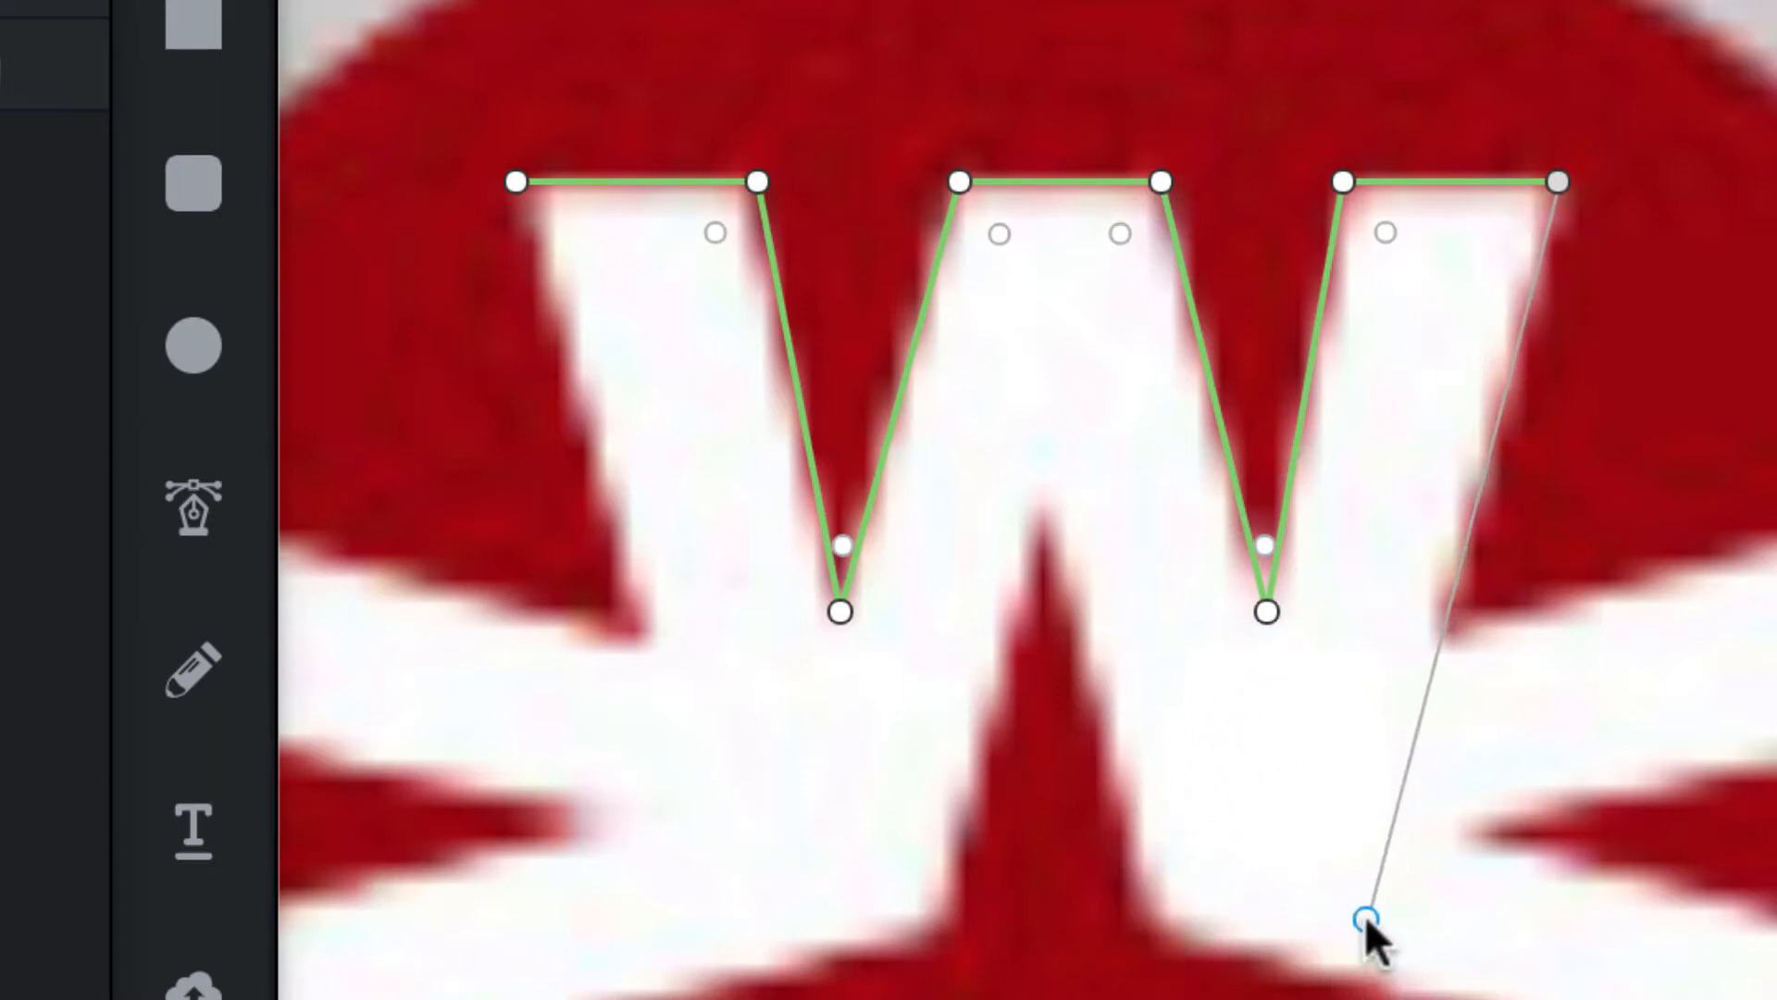
- Continue the path down the W's right side, along the bottom edges and central notch, and close it at the starting anchor
{"action": "left_click", "coordinate": [1366, 919]}
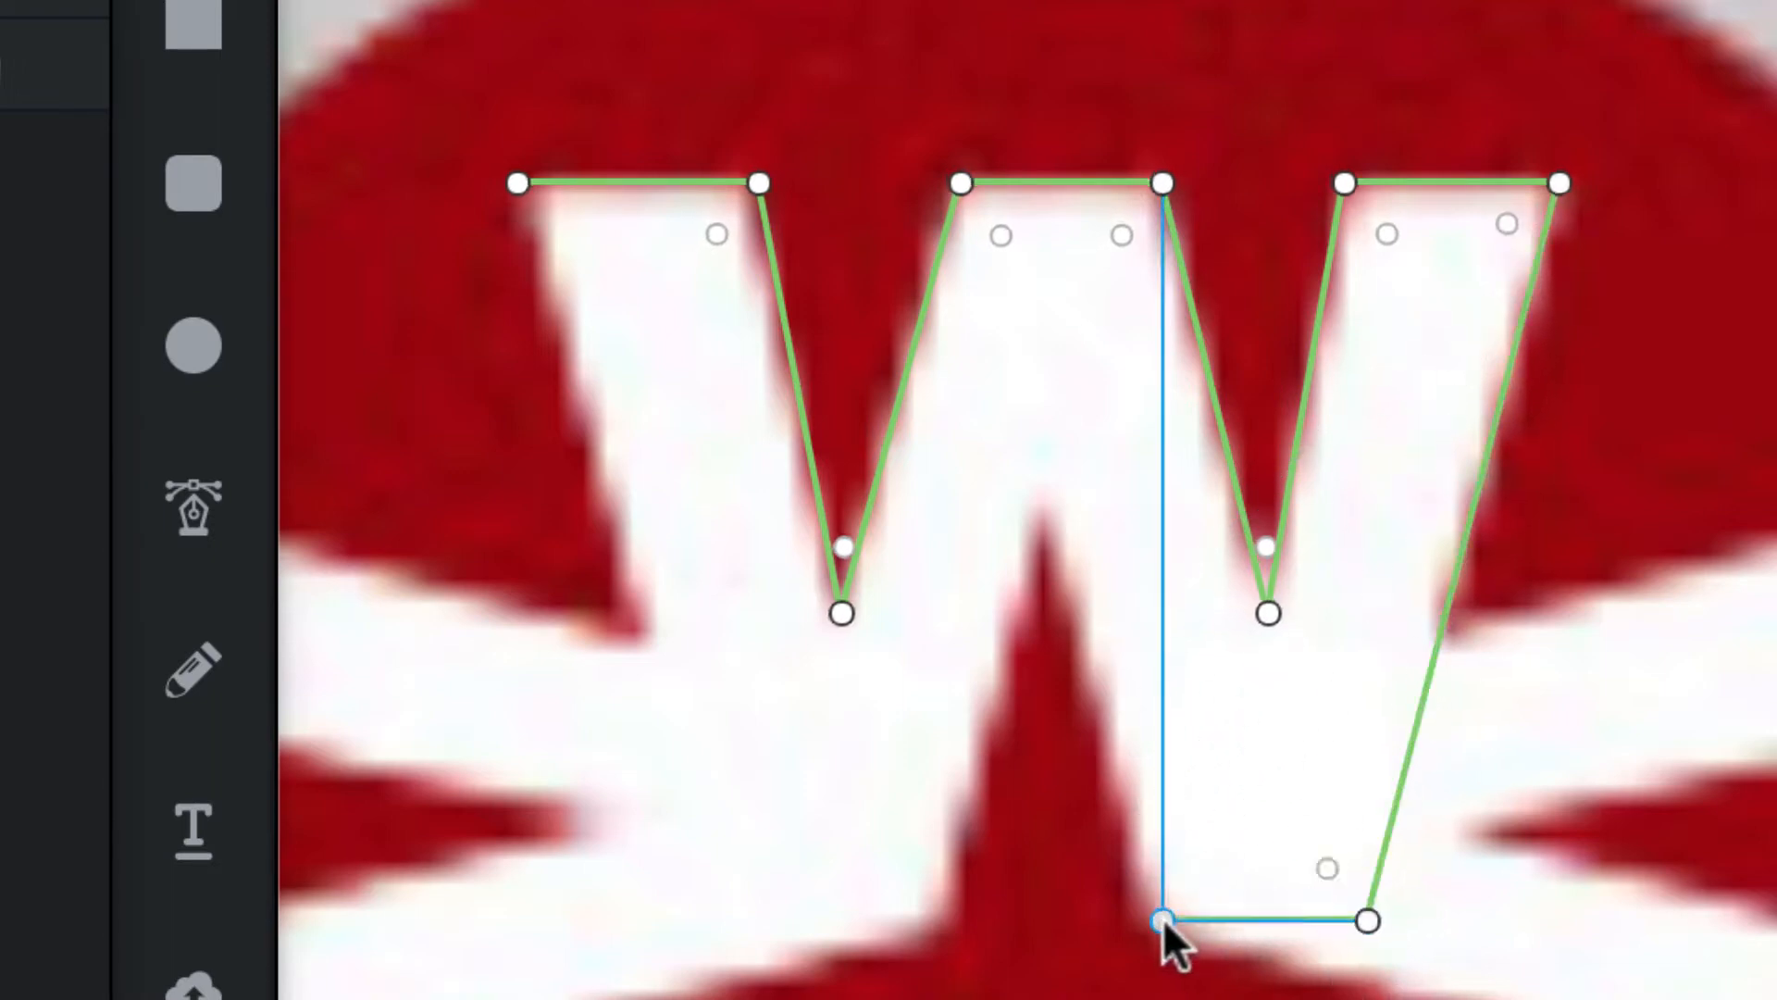
{"action": "left_click", "coordinate": [1163, 918]}
{"action": "left_click", "coordinate": [1037, 495]}
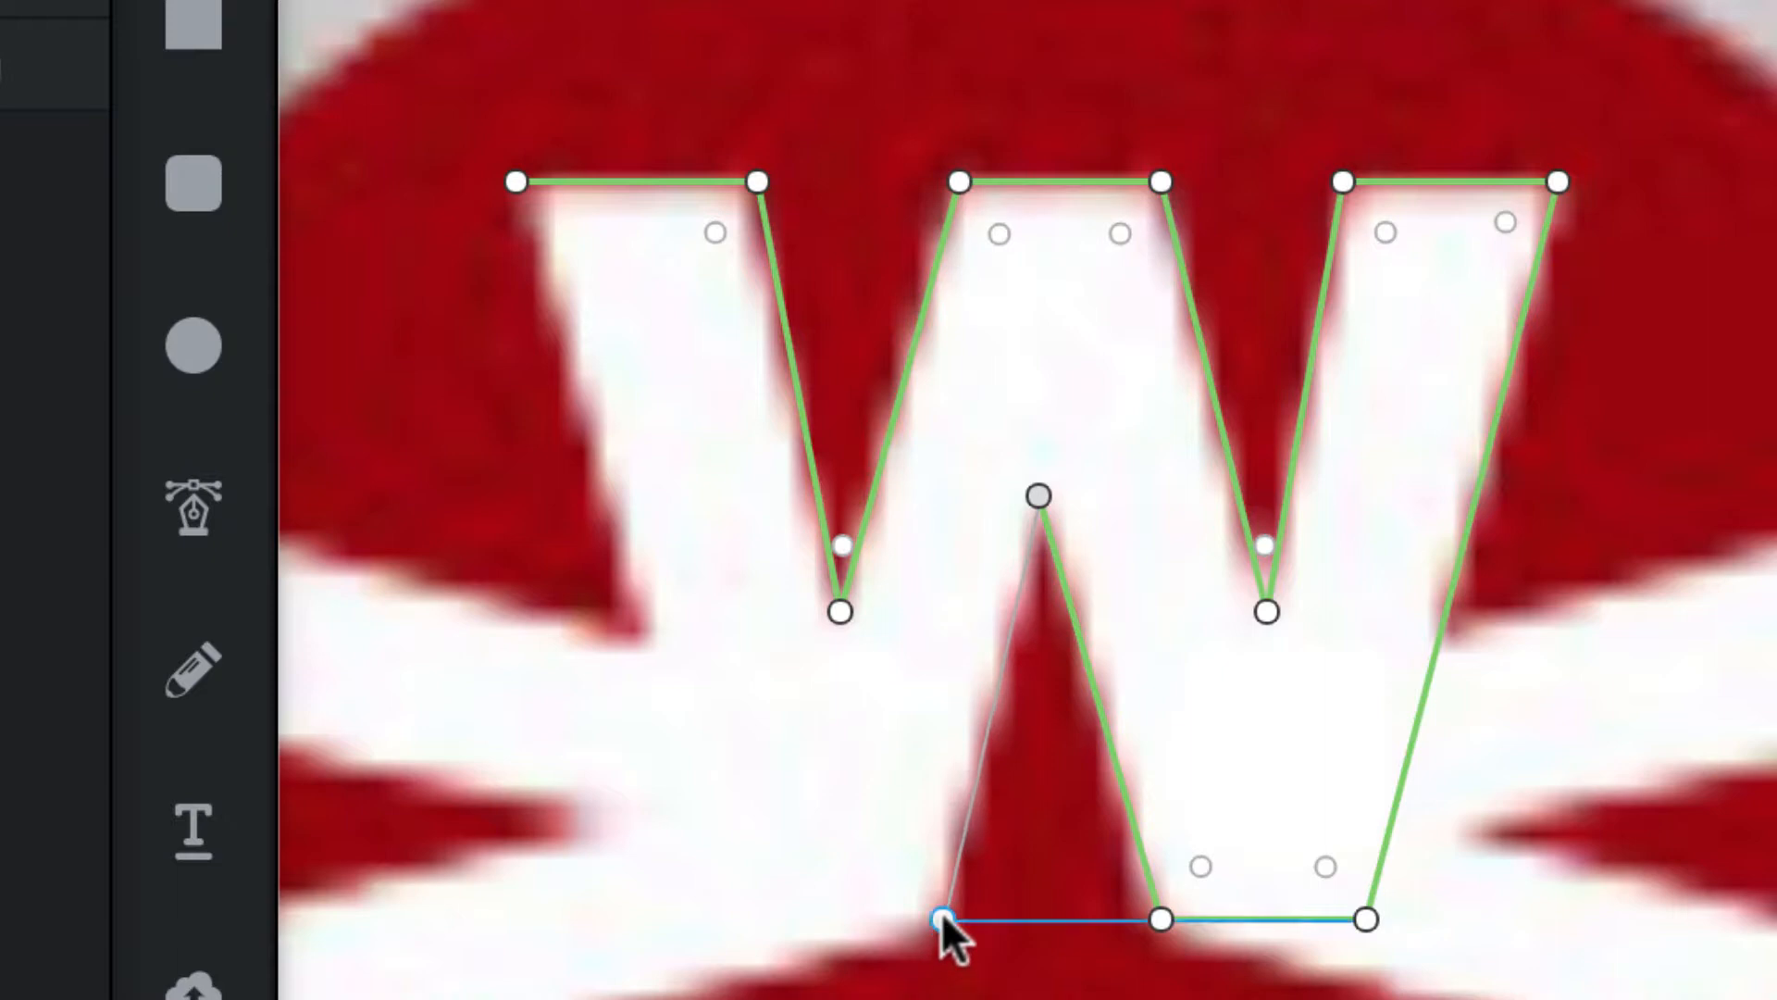
{"action": "left_click", "coordinate": [941, 918]}
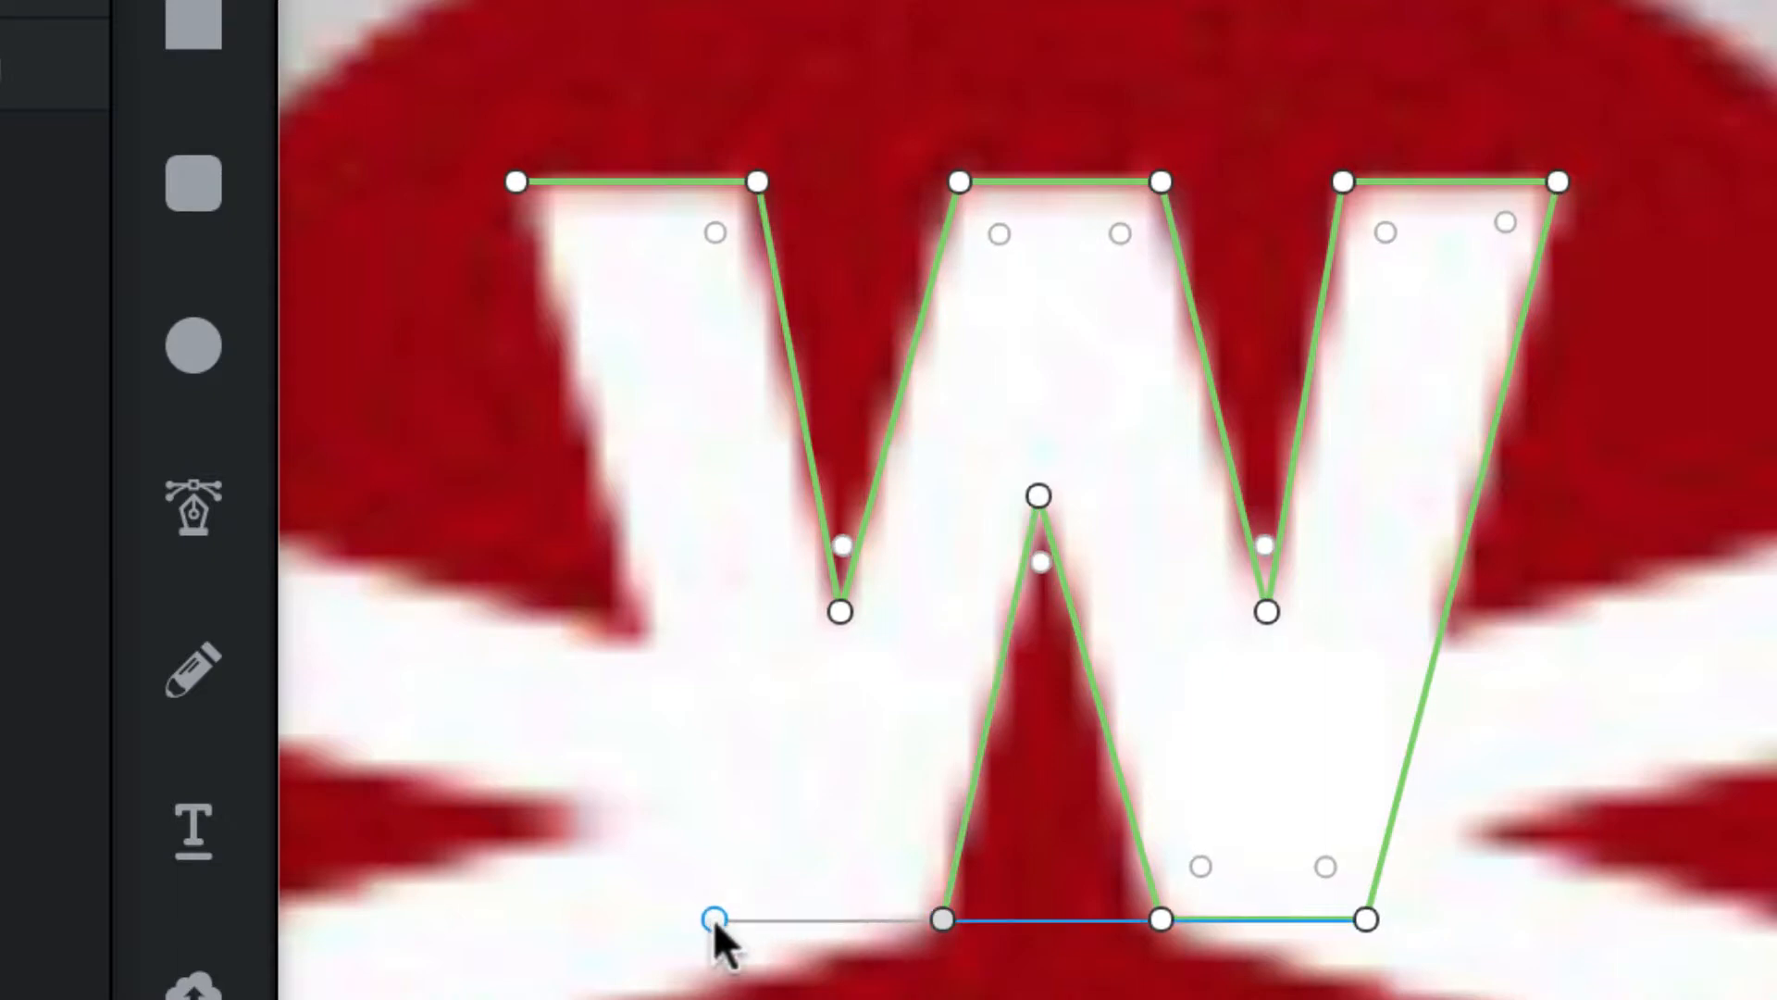
{"action": "left_click", "coordinate": [712, 918]}
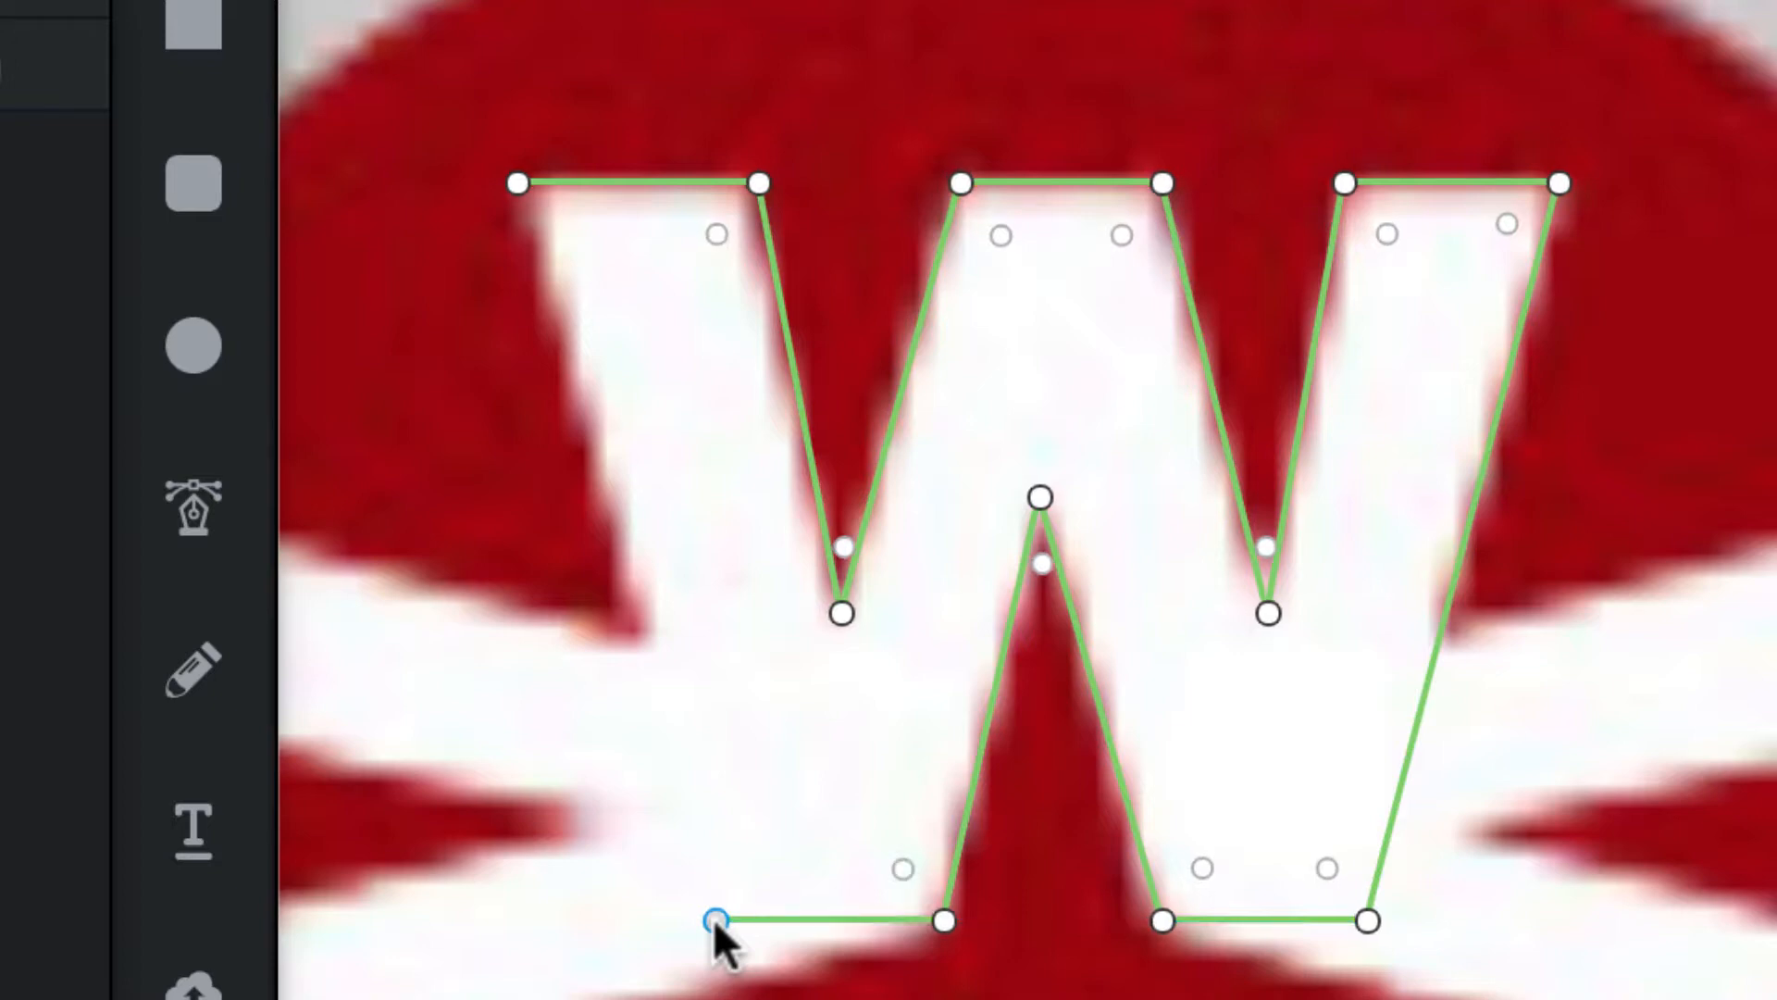
{"action": "left_click", "coordinate": [515, 181]}
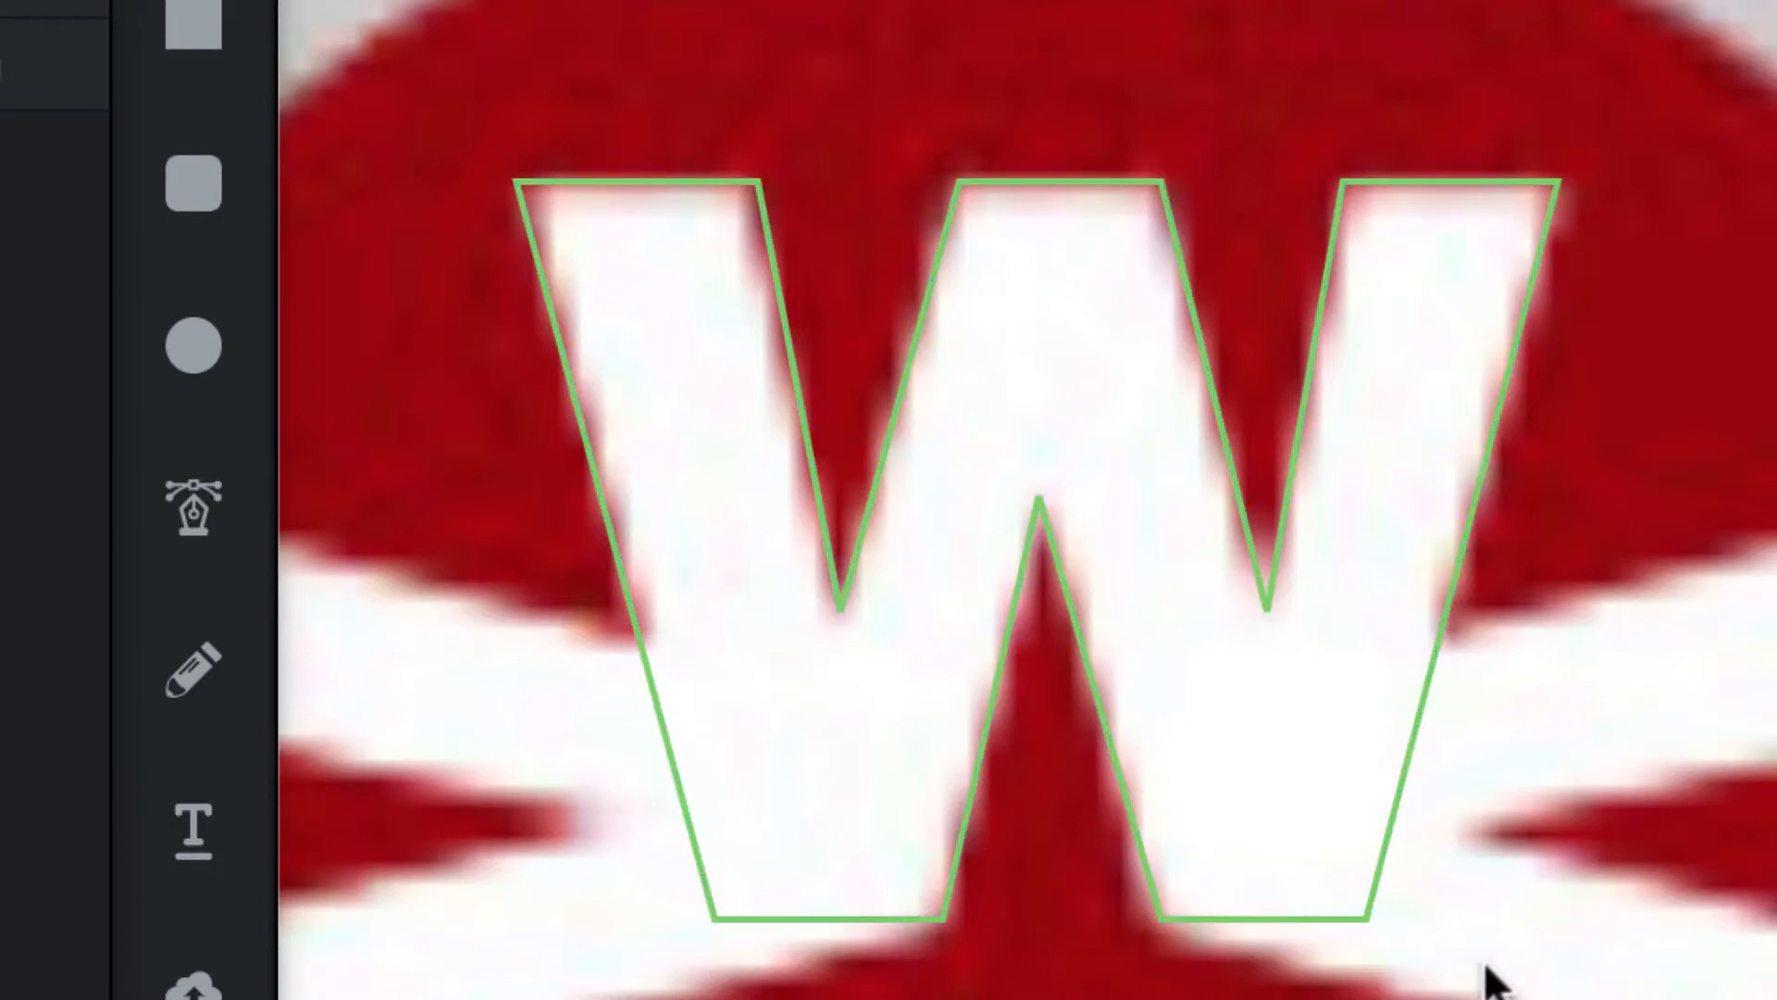
- Reveal the W path's anchor points and adjust the bottom-right anchor to fit the letter's slanted edge
{"action": "left_click", "coordinate": [1398, 807]}
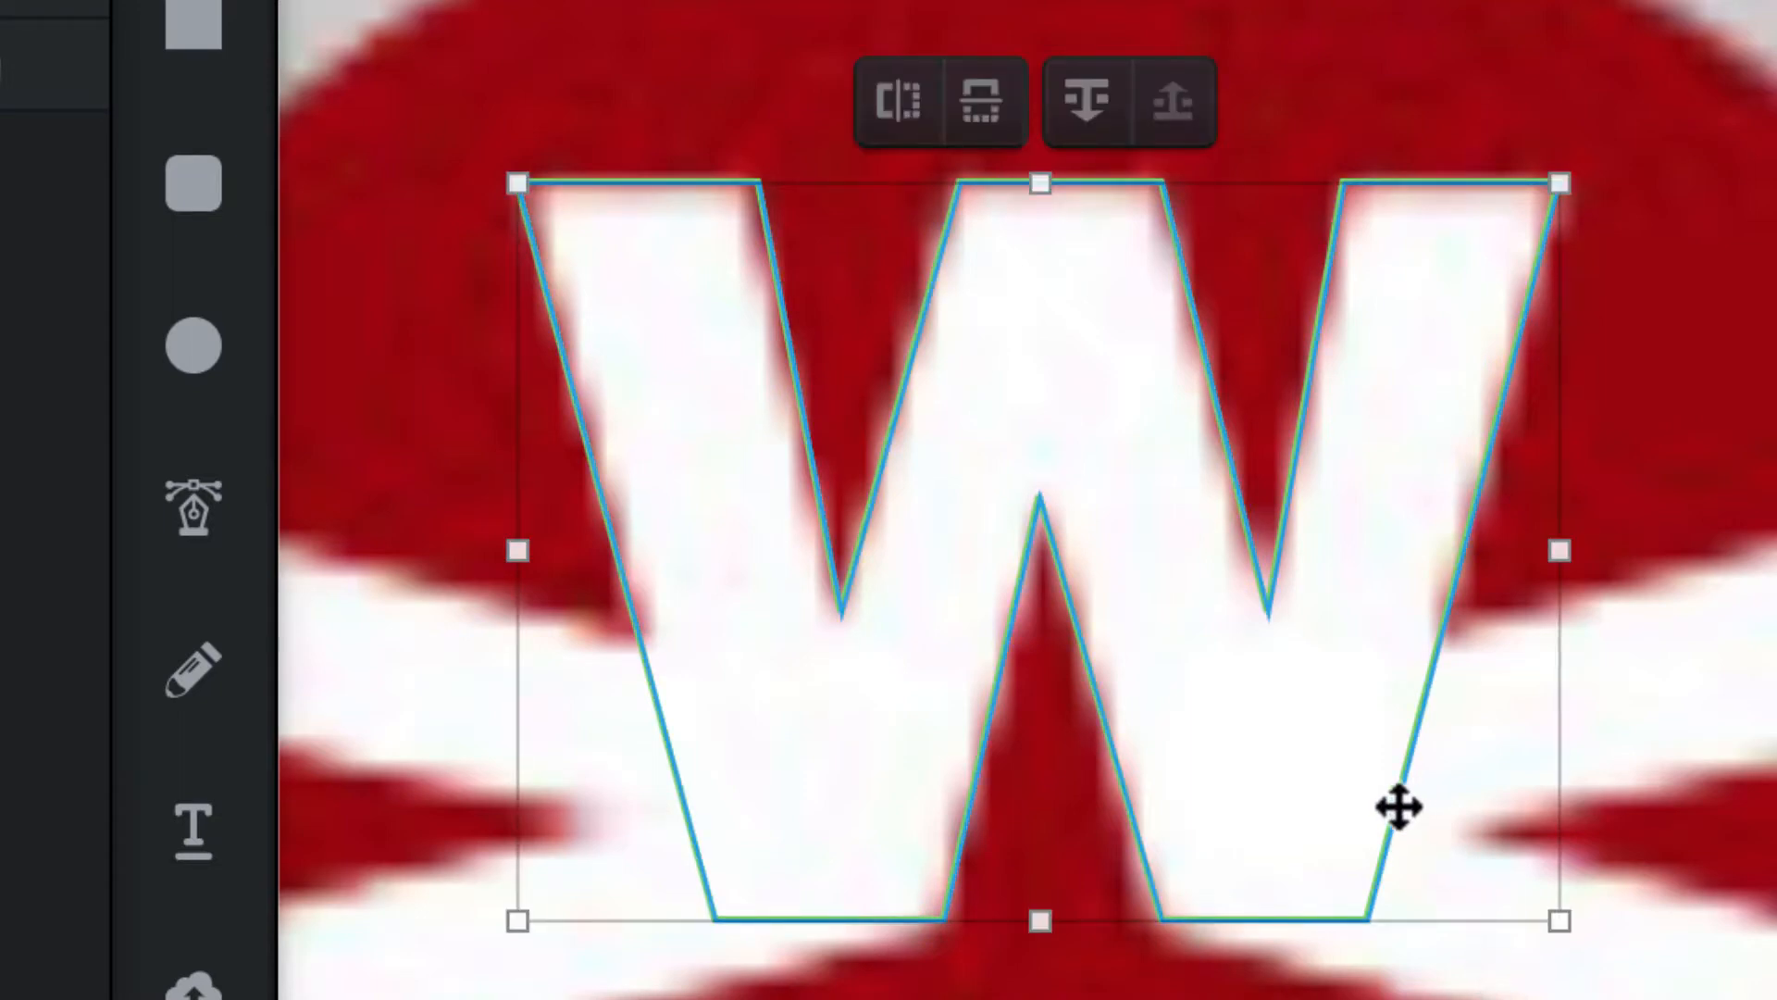
{"action": "double_click", "coordinate": [1419, 711]}
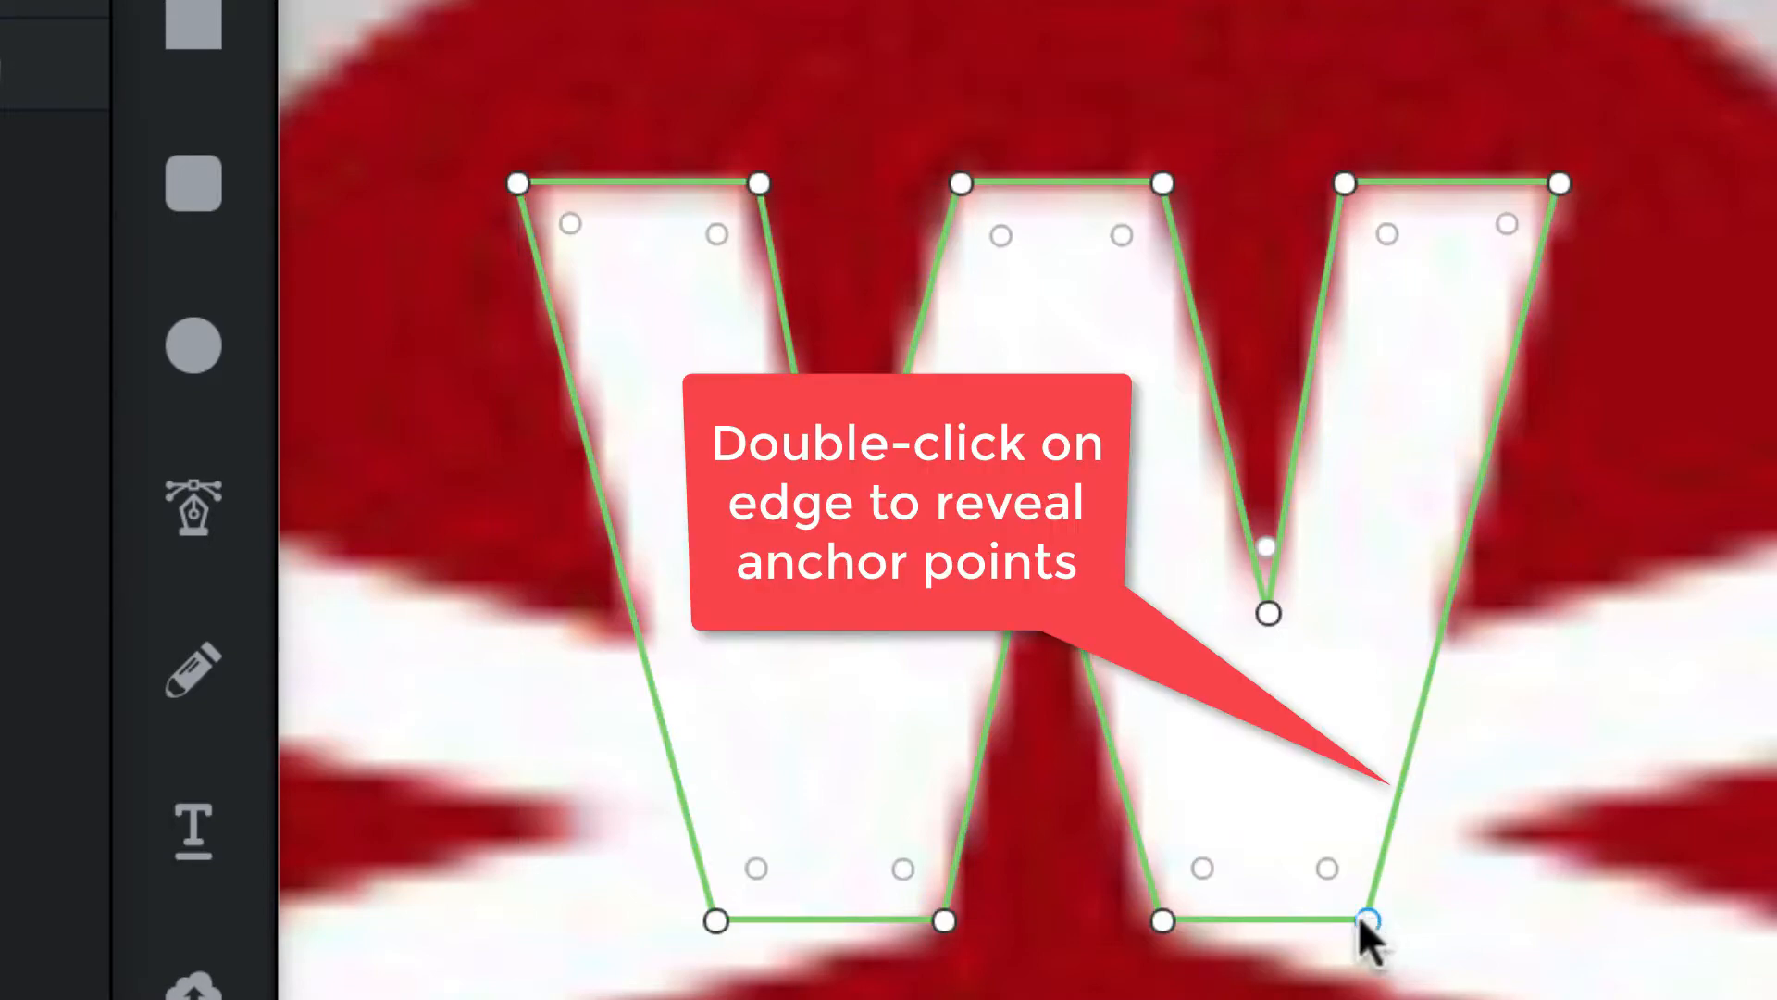
{"action": "left_click_drag", "start_coordinate": [1432, 928], "coordinate": [1356, 923]}
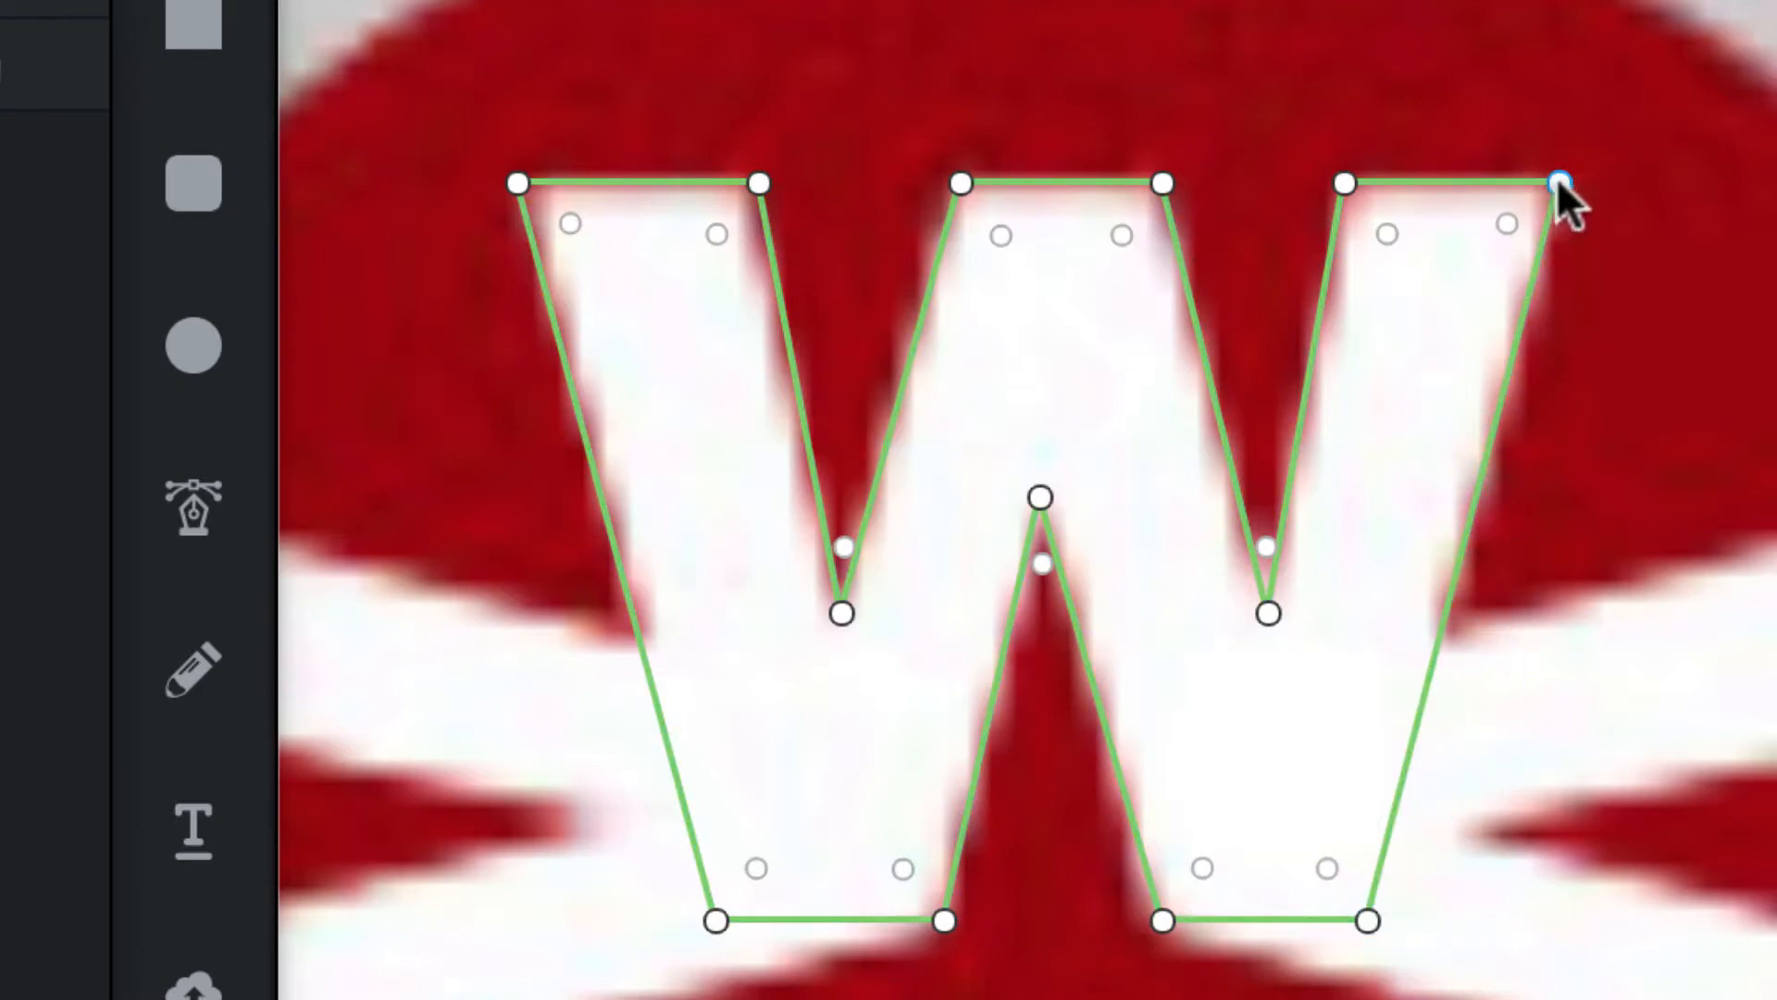
- Move the W path's top-left anchor slightly inward to fit the letter's corner, then finish editing its anchor points
{"action": "left_click_drag", "start_coordinate": [1560, 183], "coordinate": [1559, 183]}
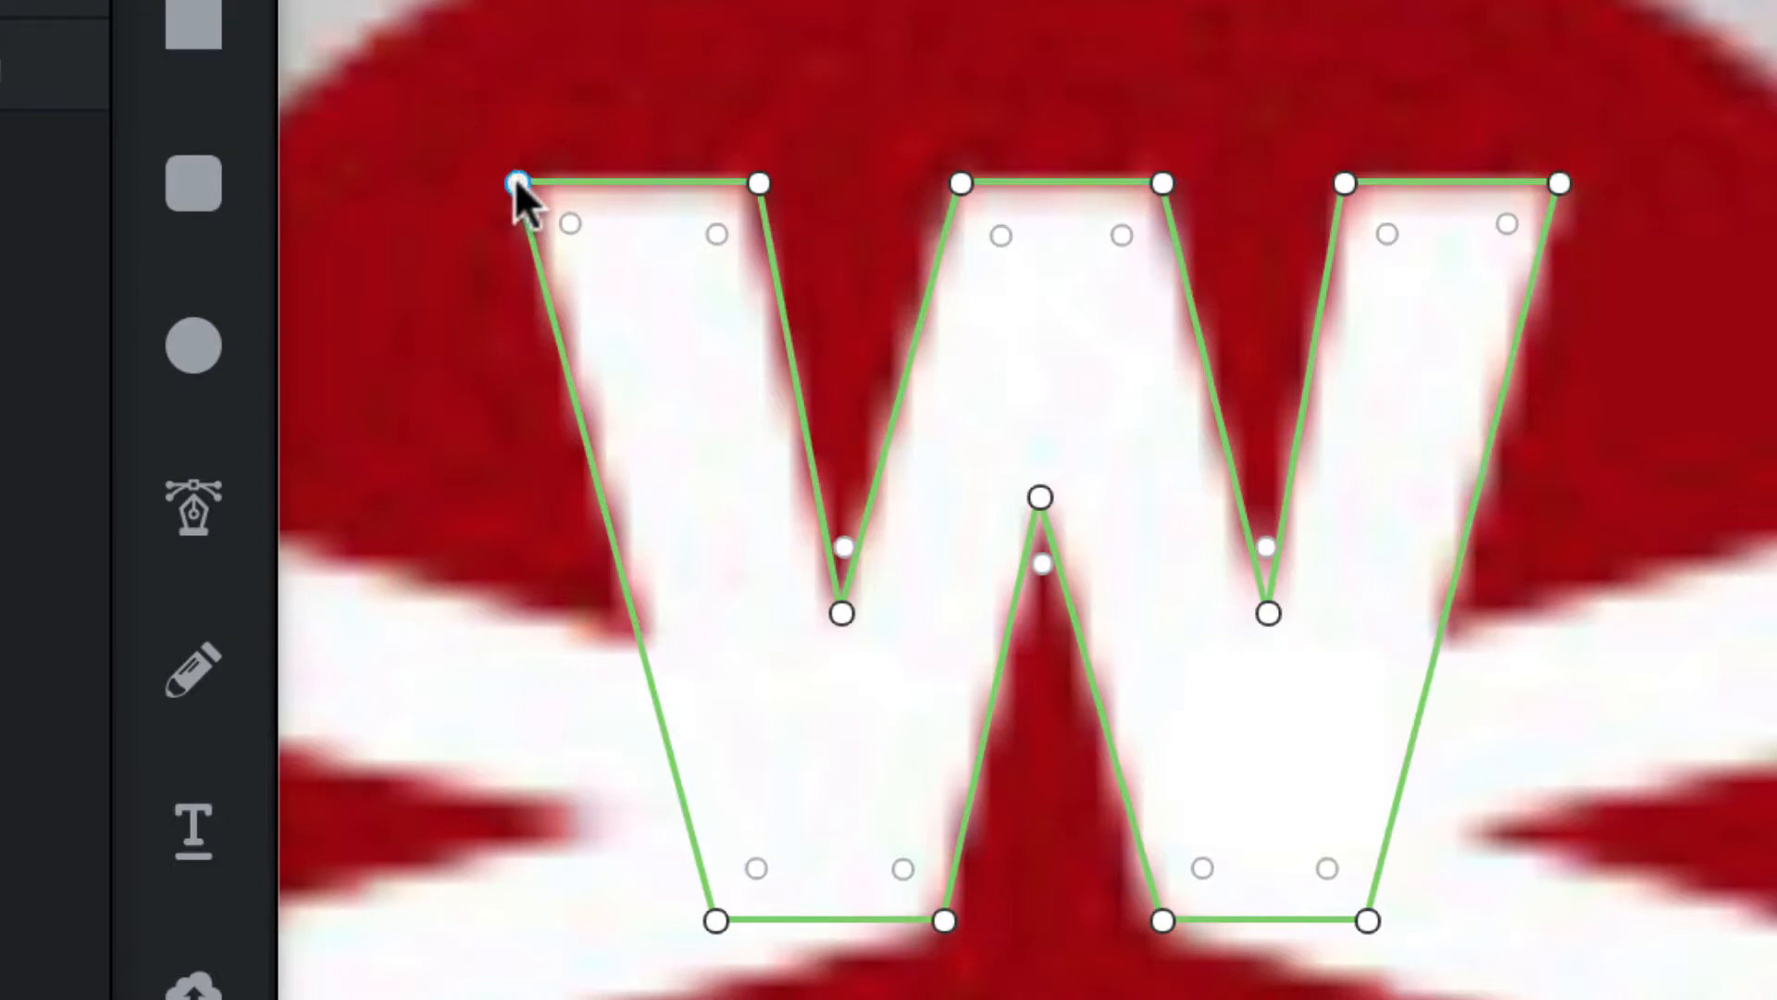
{"action": "left_click_drag", "start_coordinate": [524, 189], "coordinate": [531, 186]}
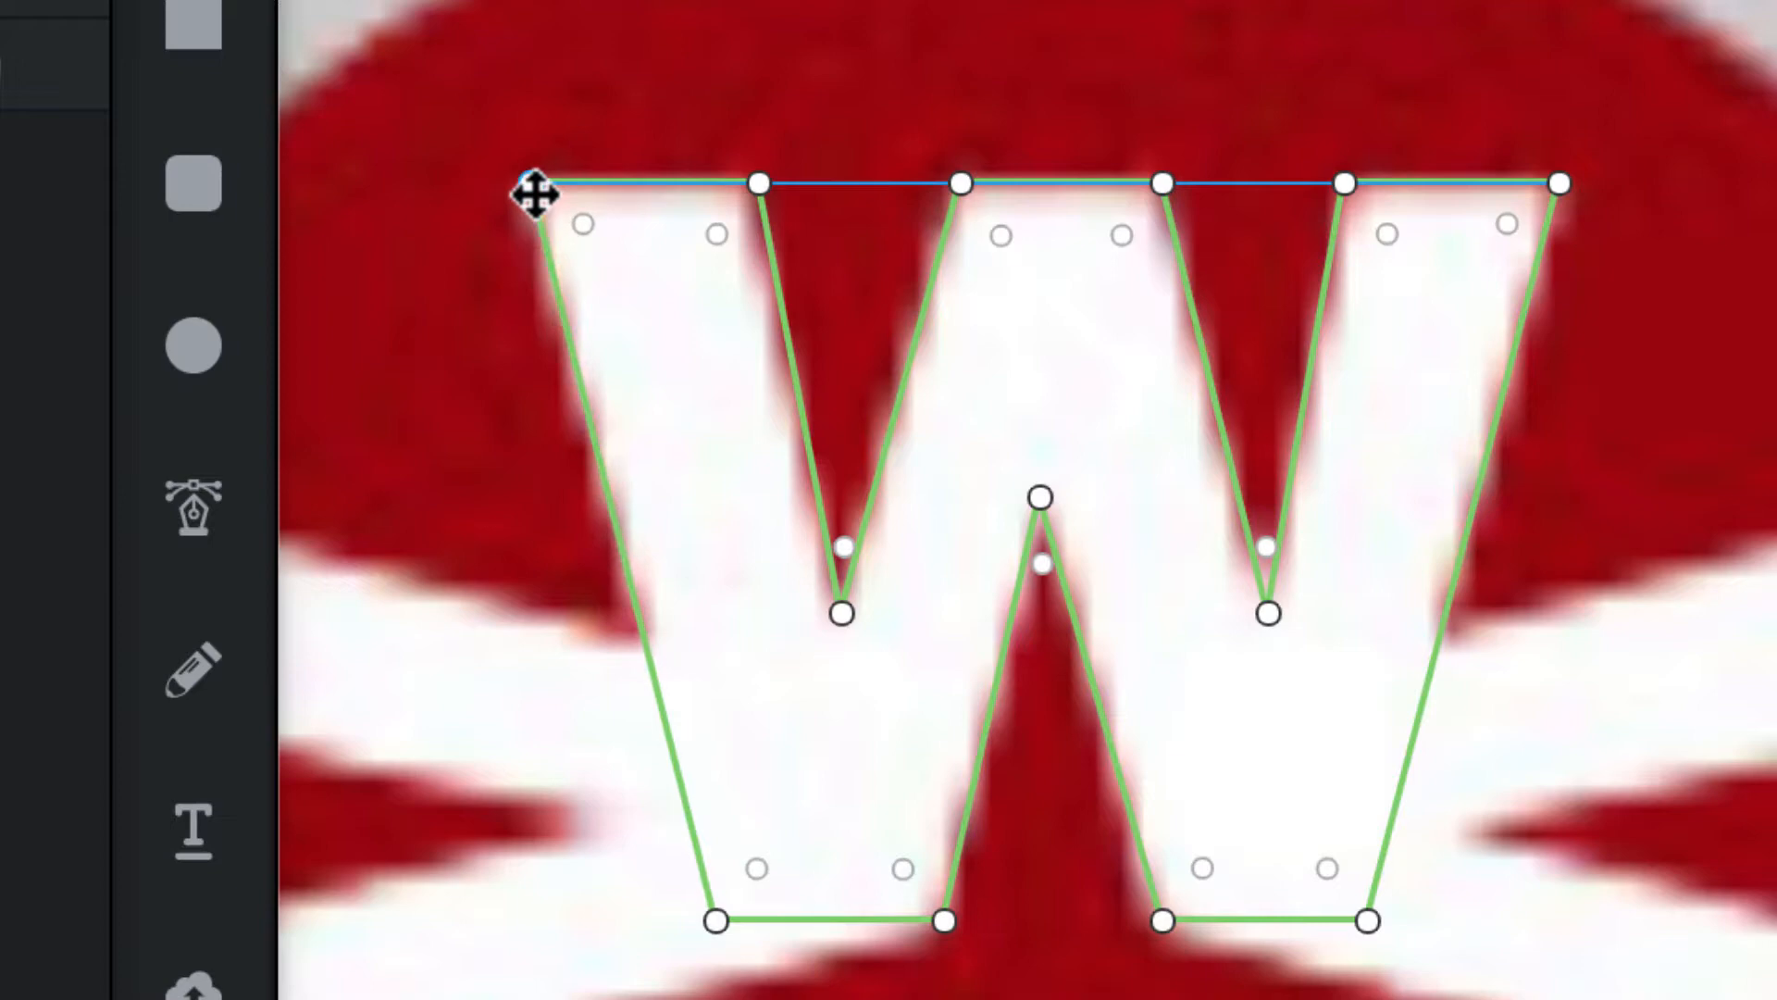
{"action": "scroll", "coordinate": [1339, 489], "scroll_direction": "down", "scroll_amount": 4}
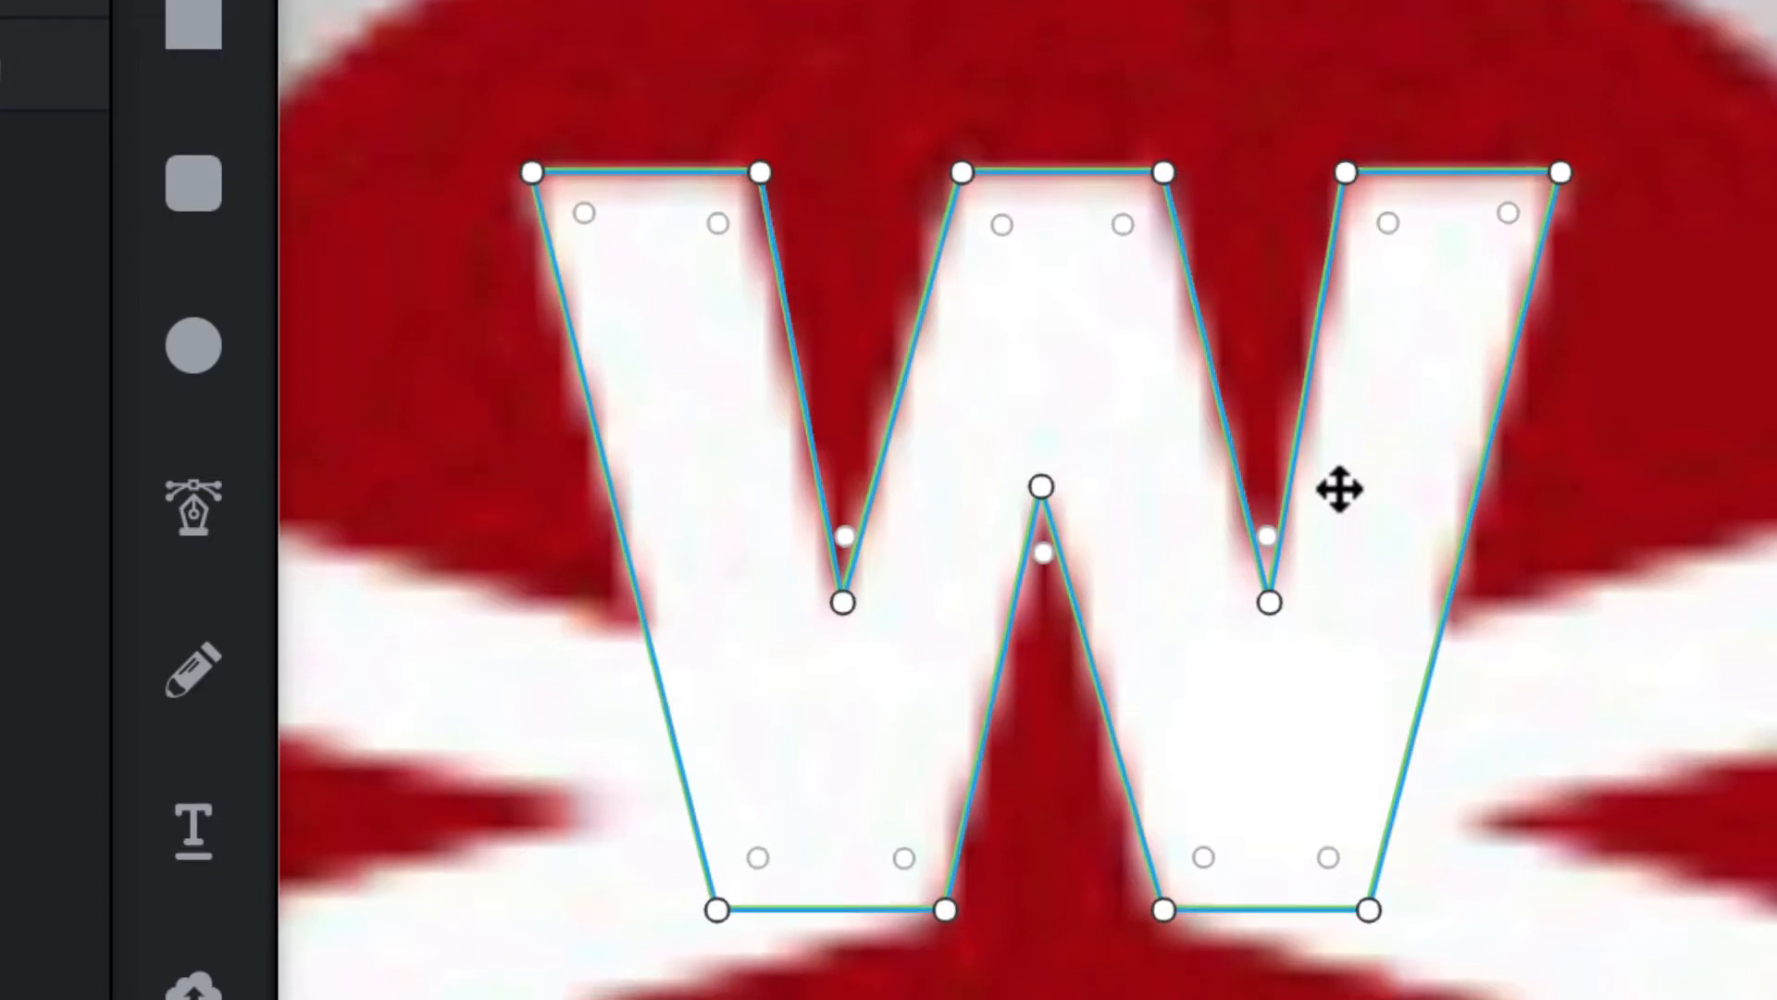
{"action": "scroll", "coordinate": [1339, 489], "scroll_direction": "down", "scroll_amount": 2}
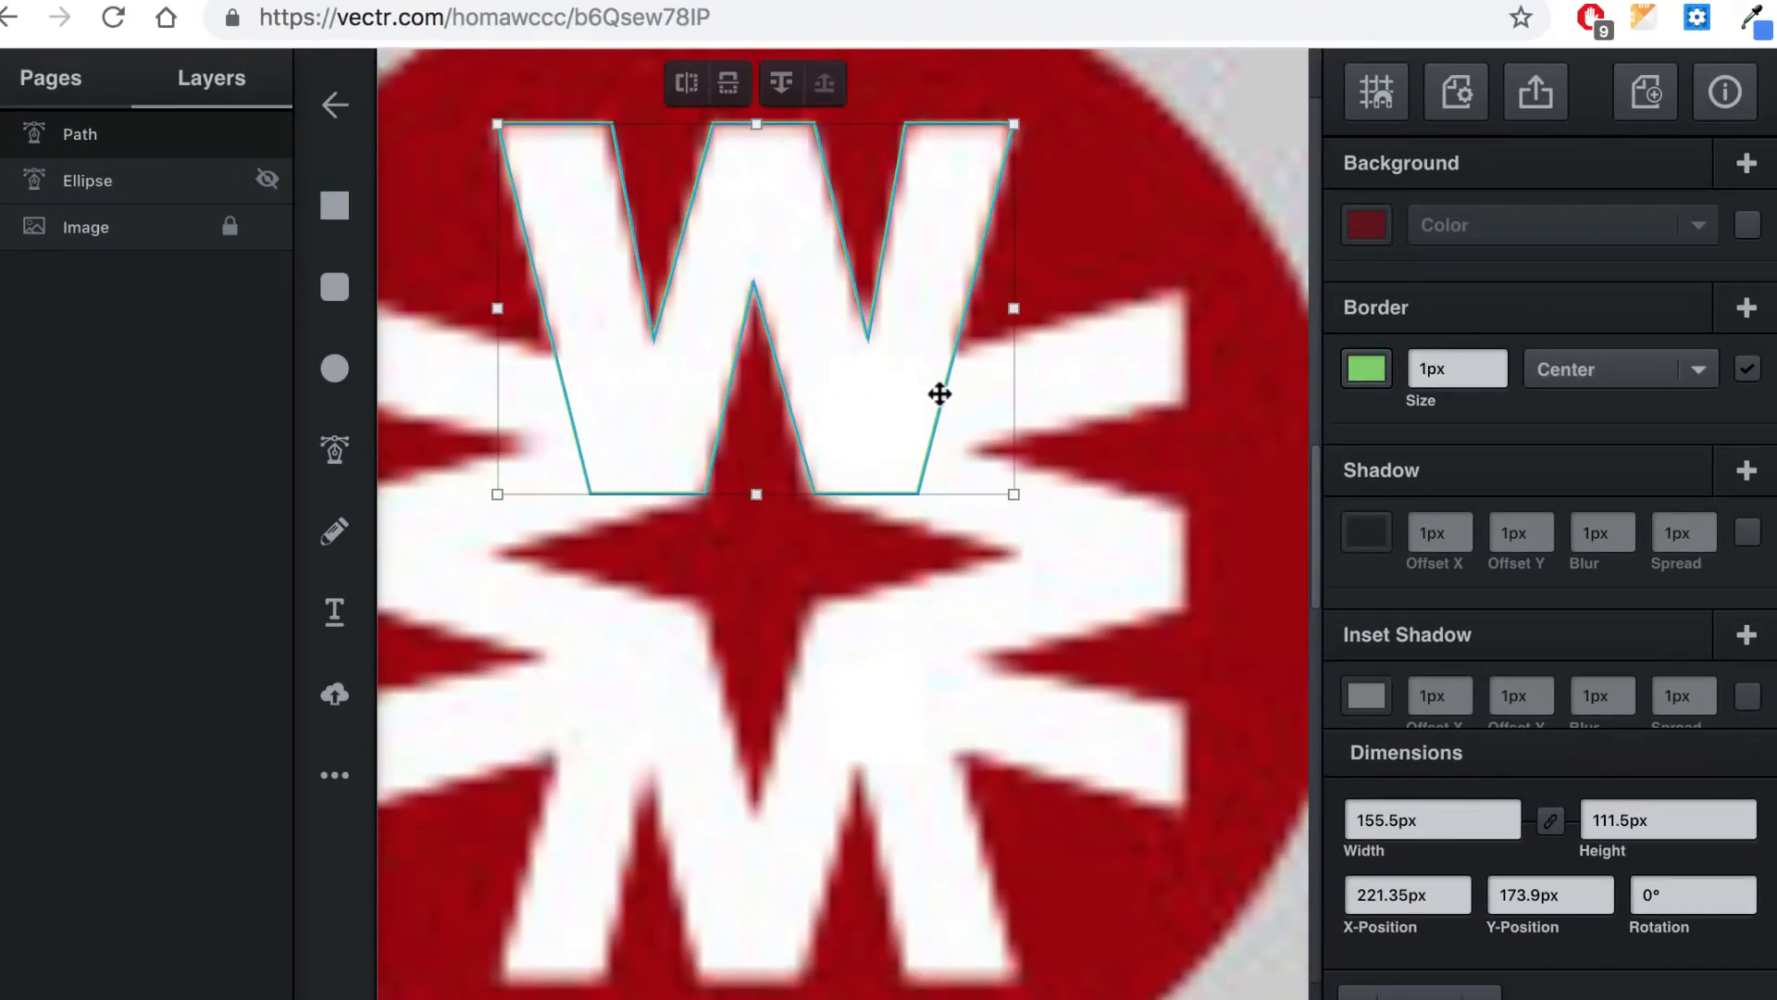
- Duplicate the traced W path and move the copy down over the logo's bottom letter
{"action": "right_click", "coordinate": [939, 395]}
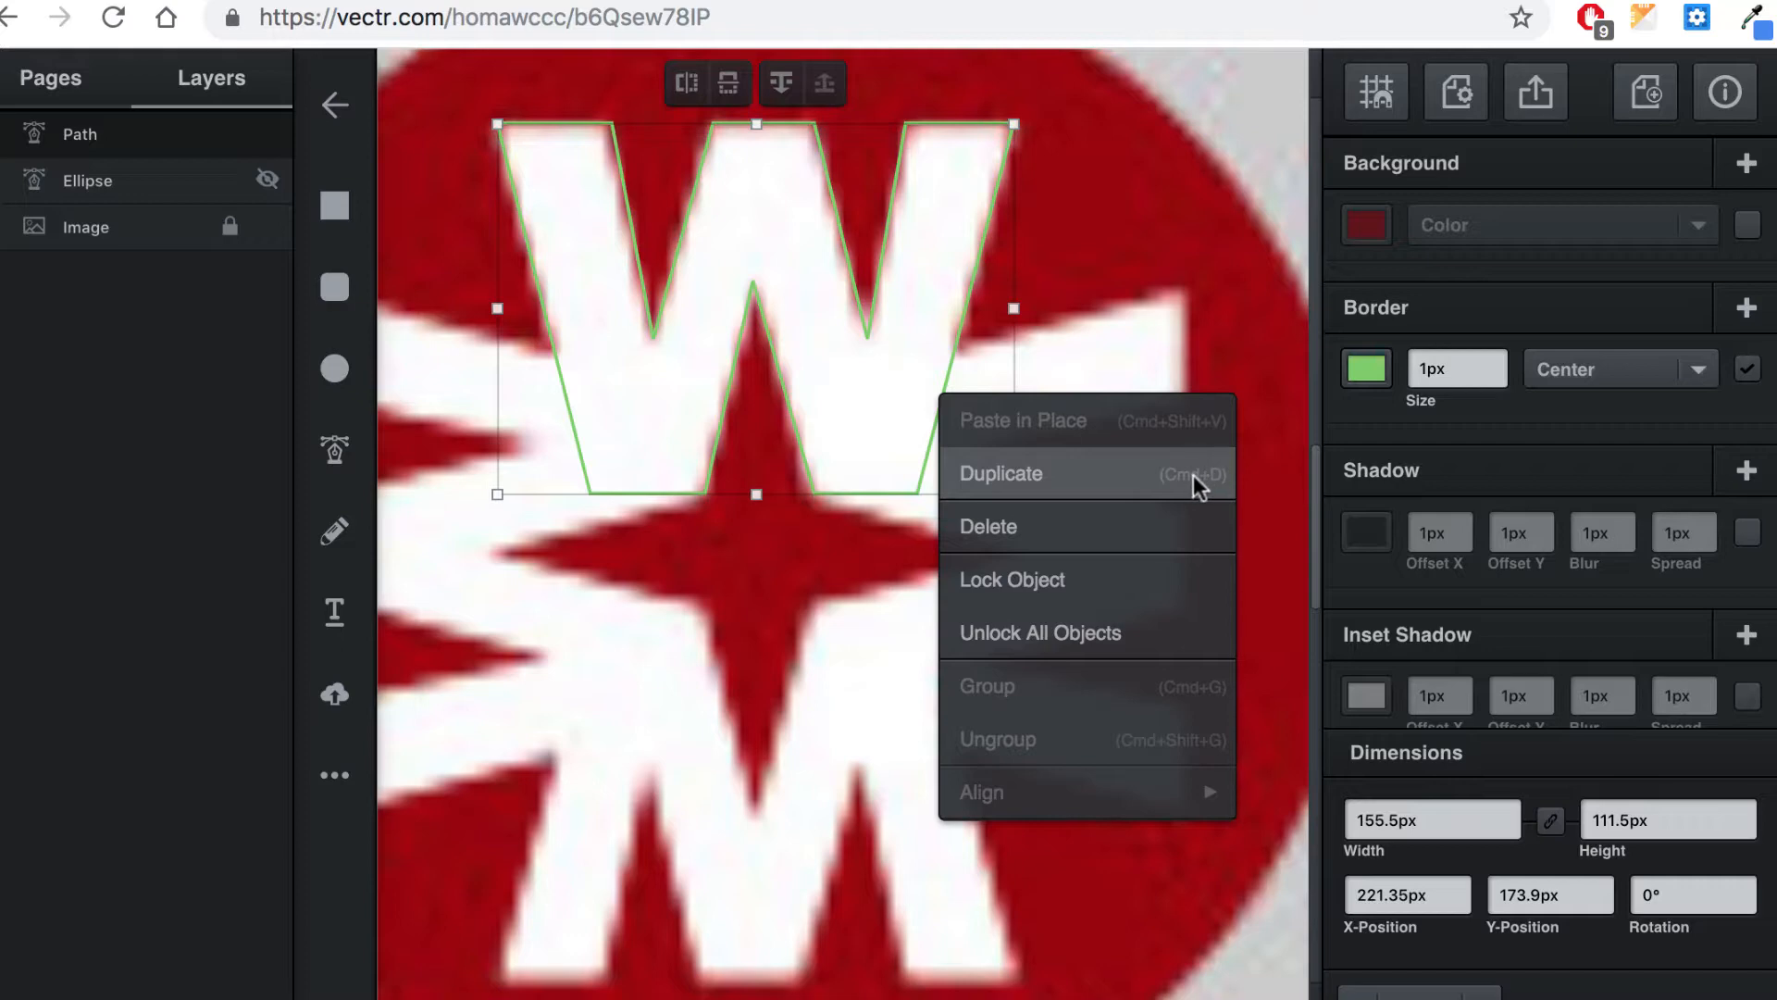
{"action": "left_click", "coordinate": [1035, 474]}
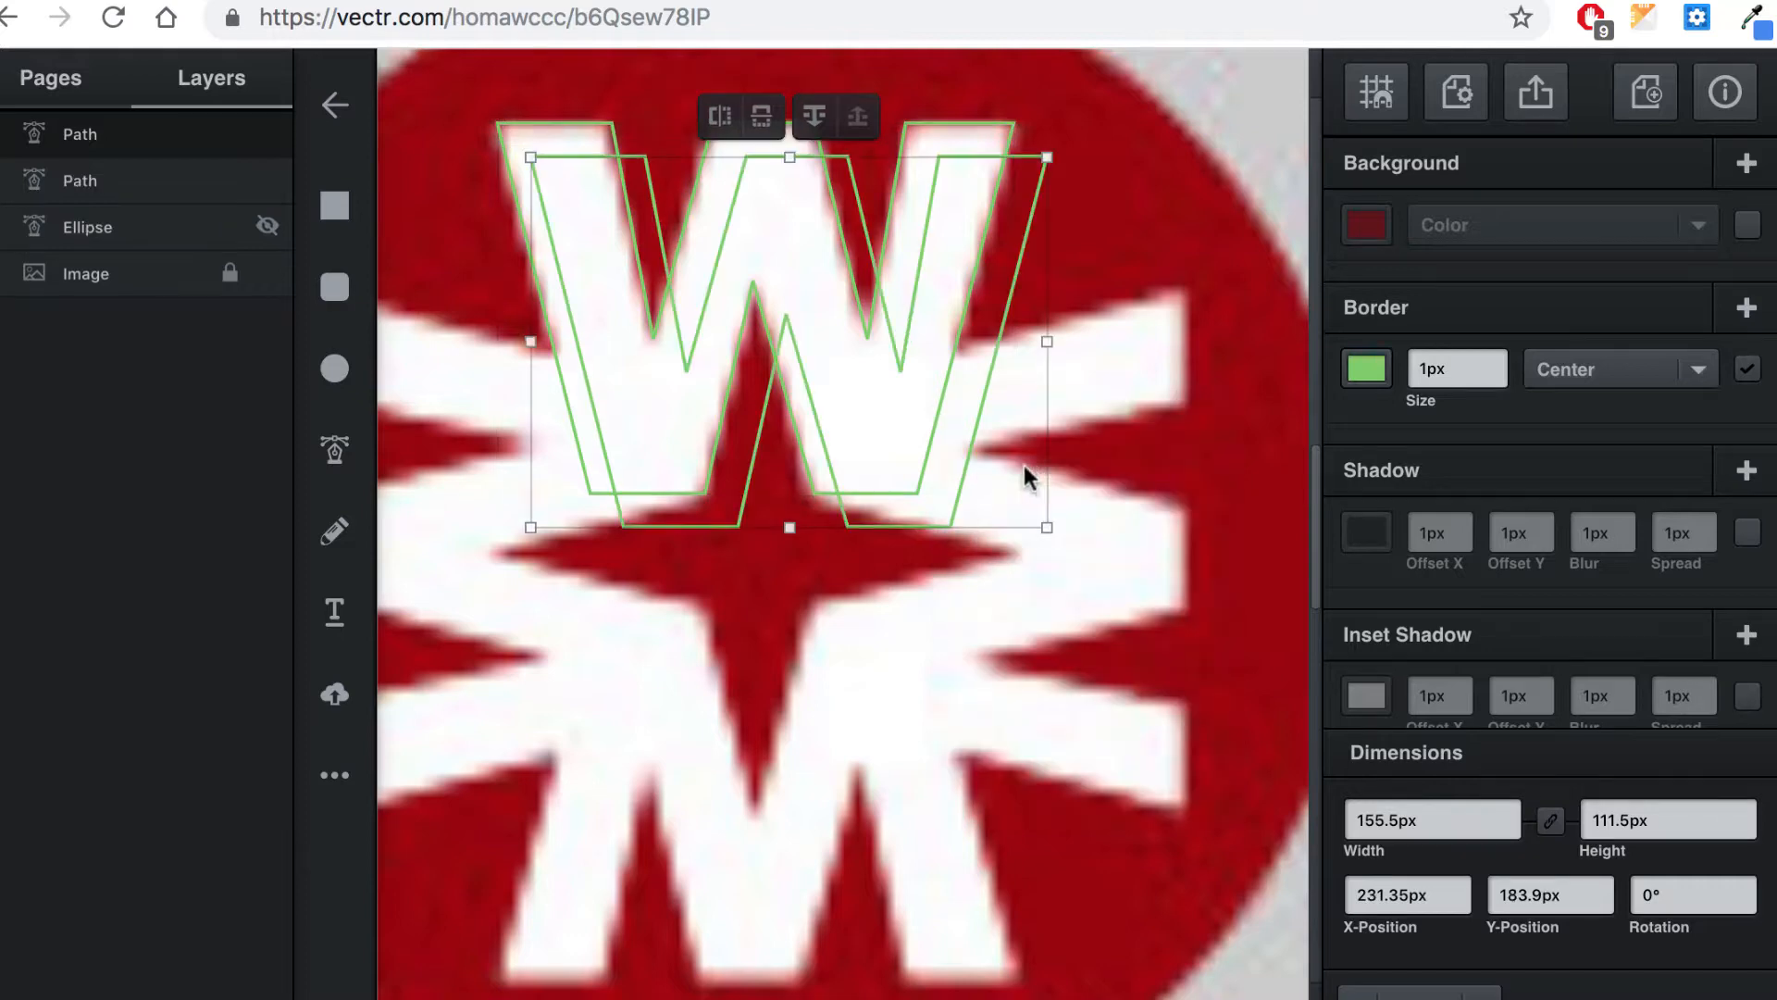
{"action": "left_click_drag", "start_coordinate": [979, 403], "coordinate": [967, 790]}
{"action": "left_click_drag", "start_coordinate": [997, 668], "coordinate": [983, 731]}
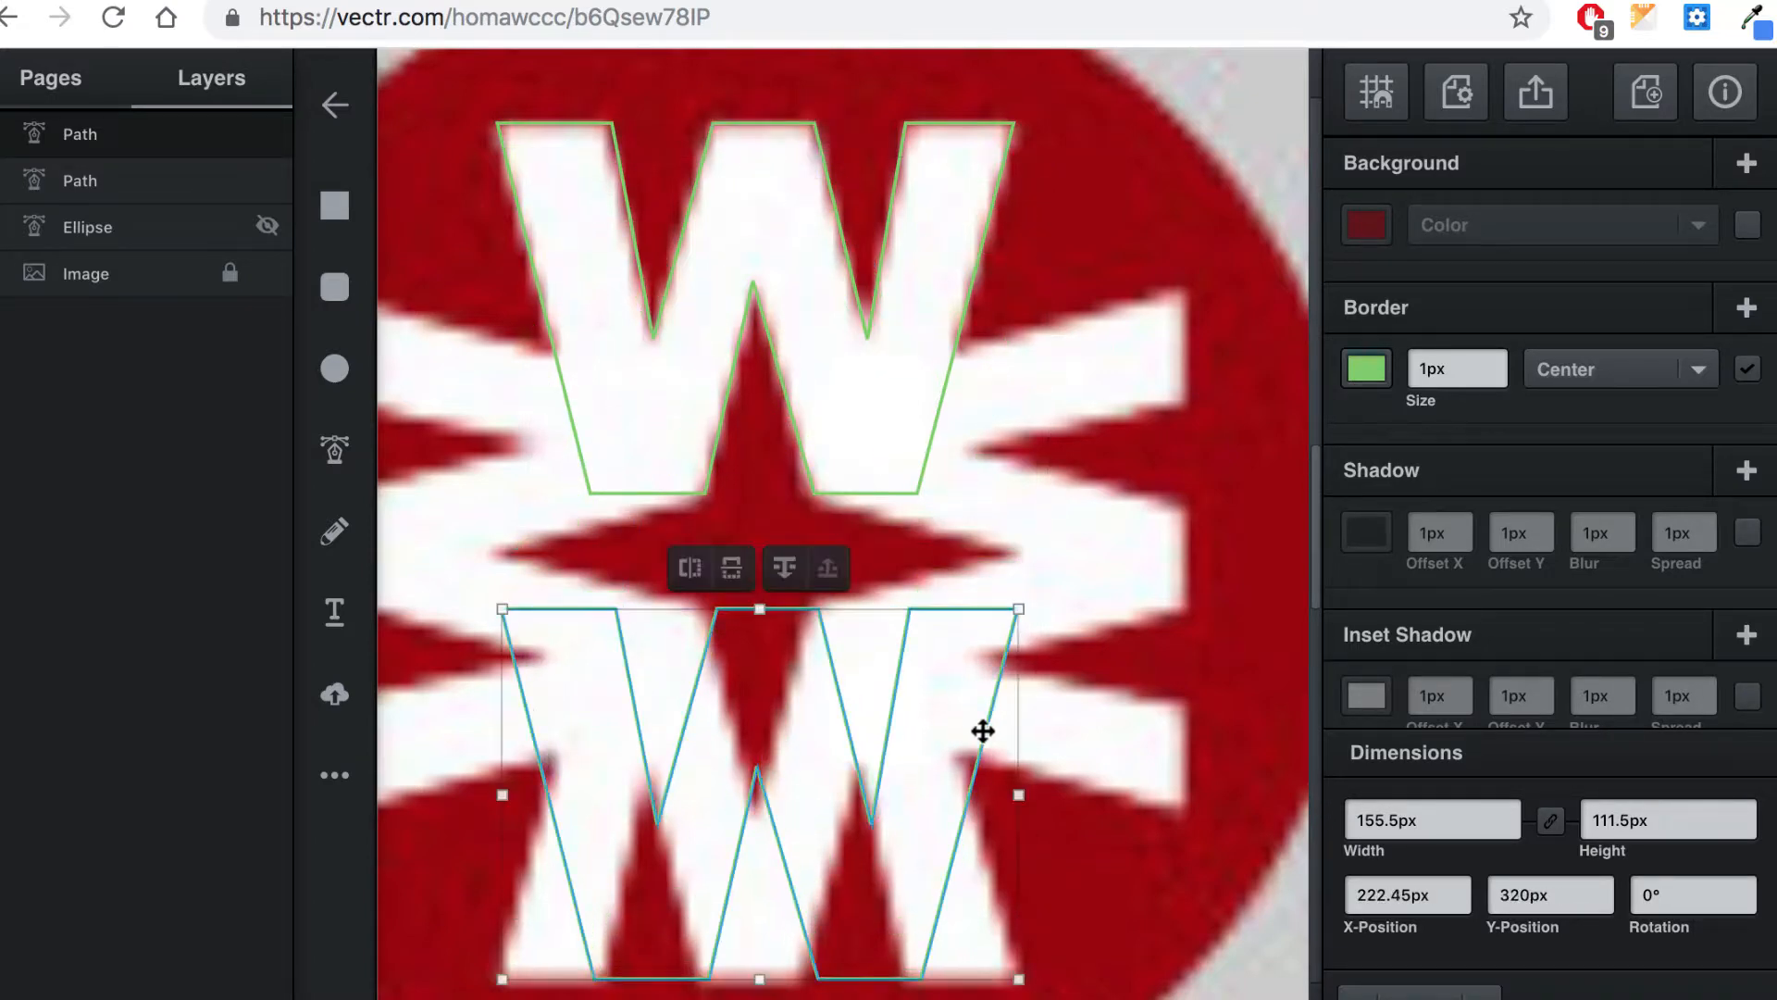
- Flip the lower copy vertically and align it with the logo's bottom letter at X 220.35 px, Y 320 px
{"action": "left_click", "coordinate": [732, 568]}
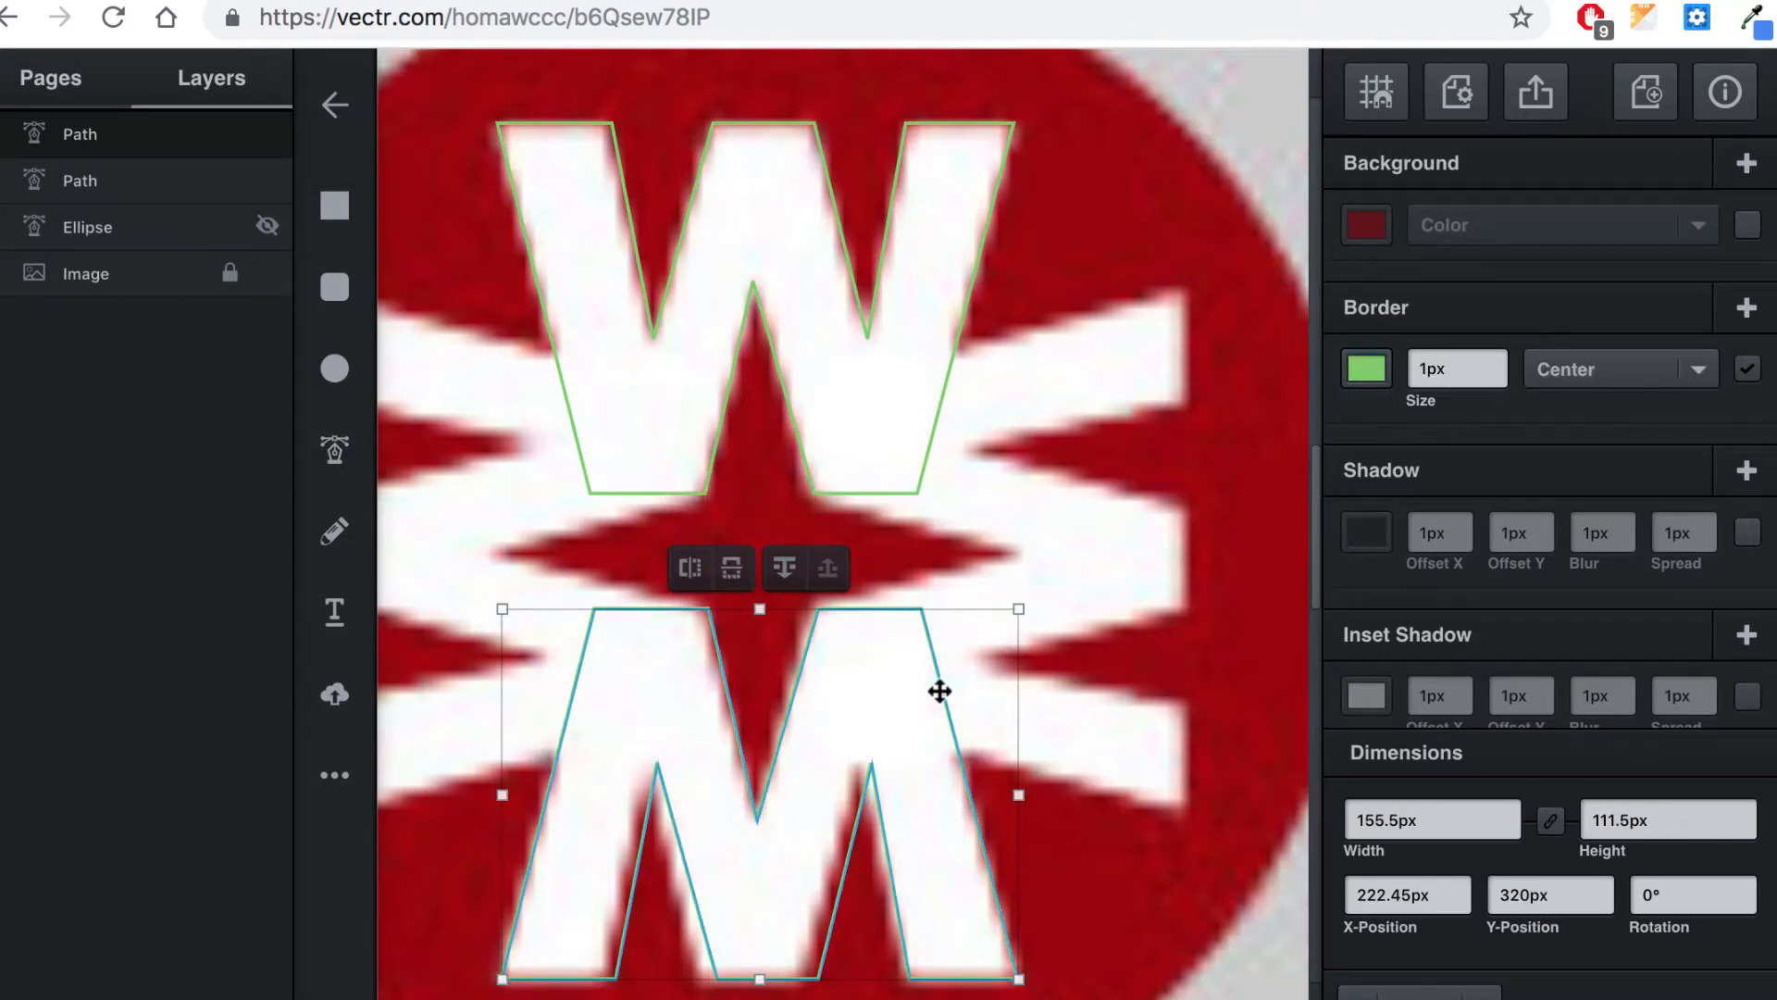
{"action": "left_click_drag", "start_coordinate": [939, 692], "coordinate": [936, 692]}
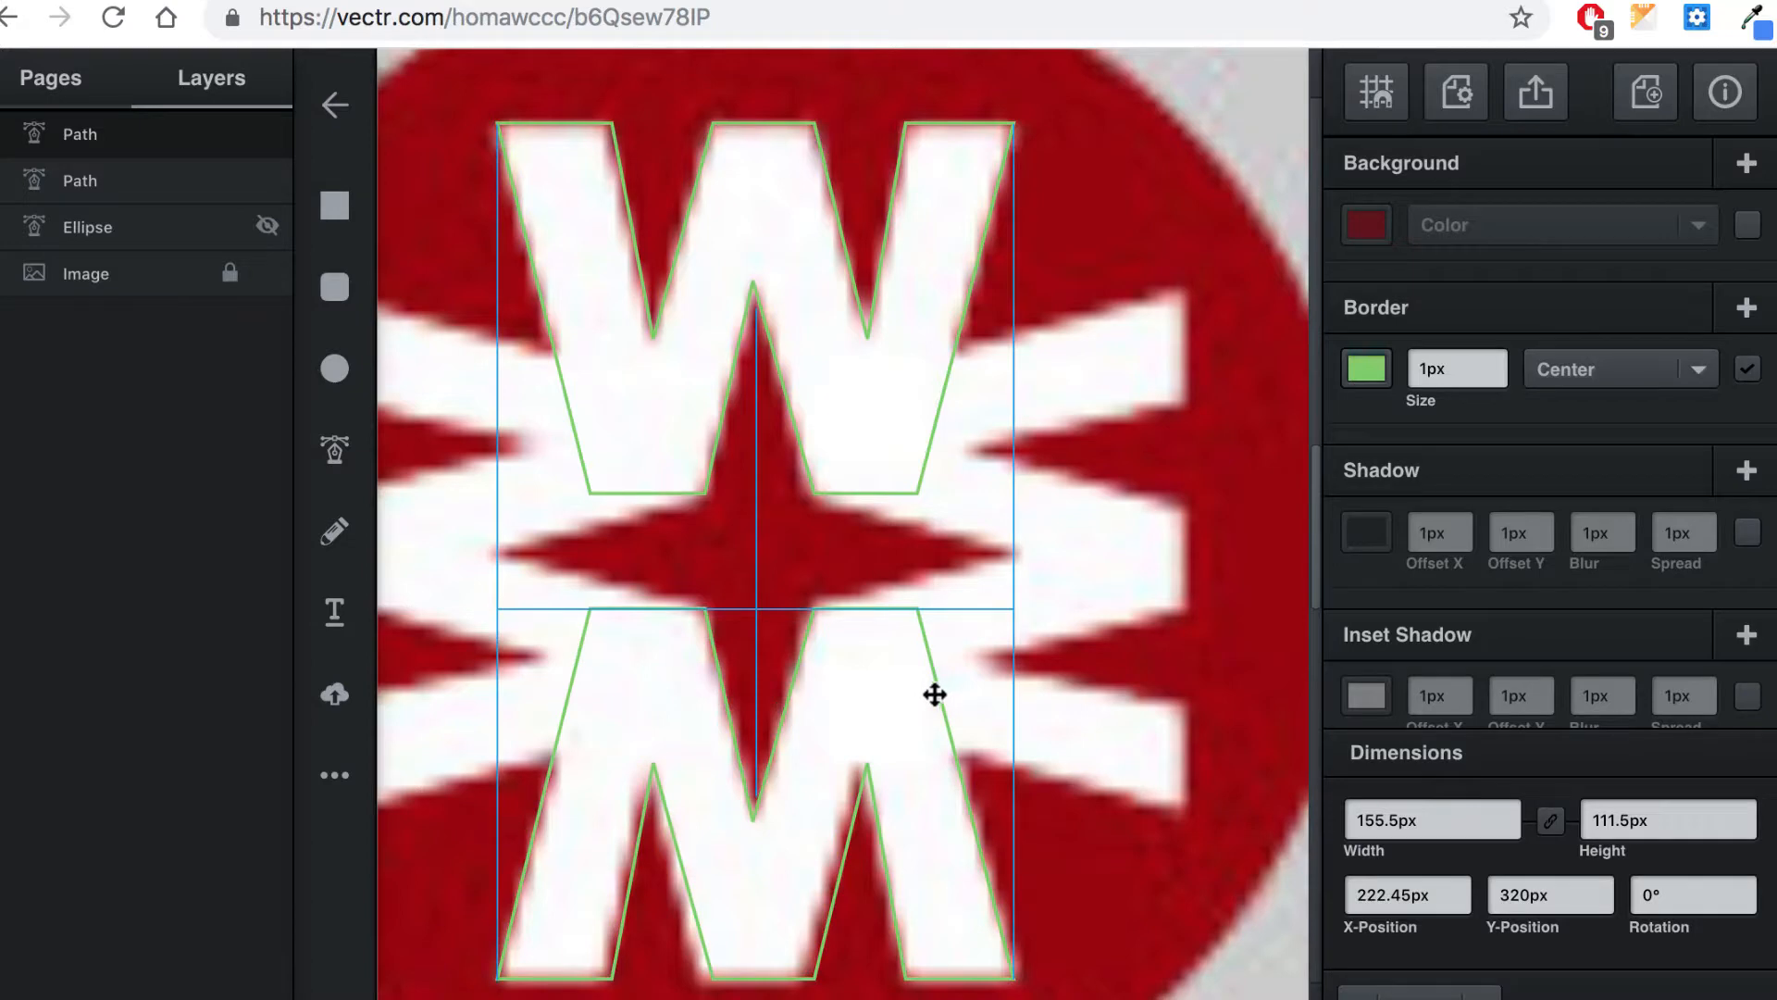
{"action": "left_click_drag", "start_coordinate": [935, 694], "coordinate": [935, 695]}
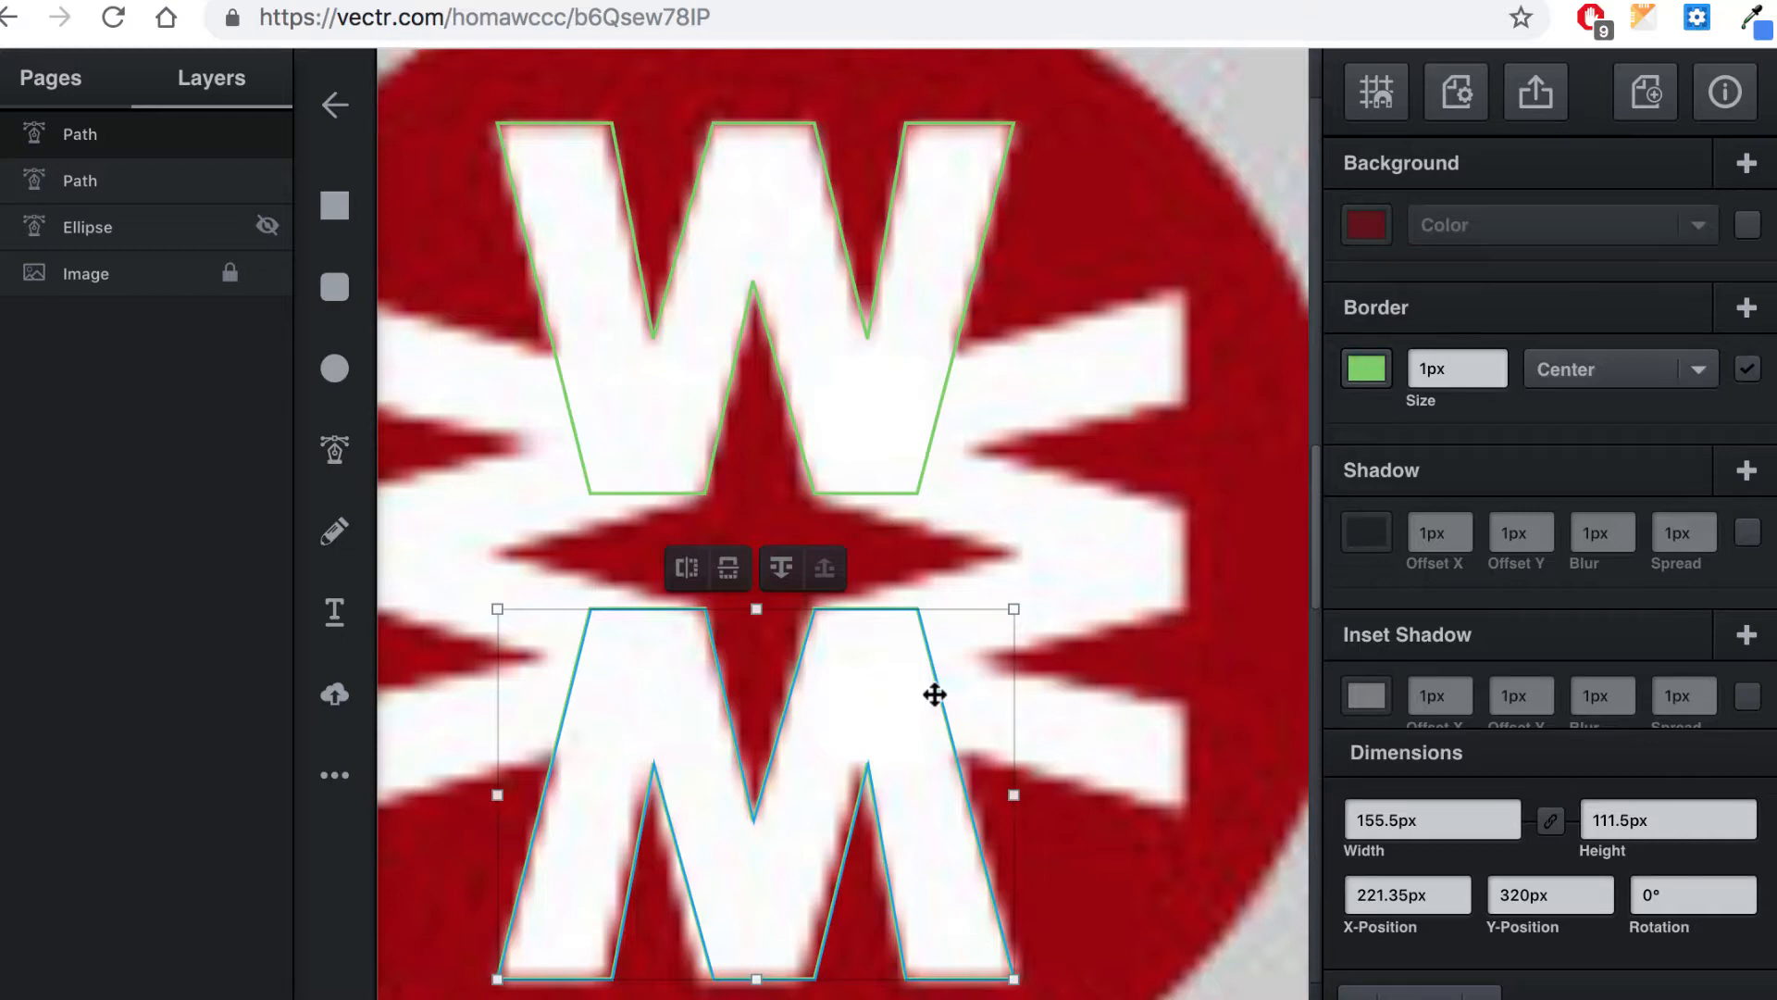
{"action": "key", "text": "Left"}
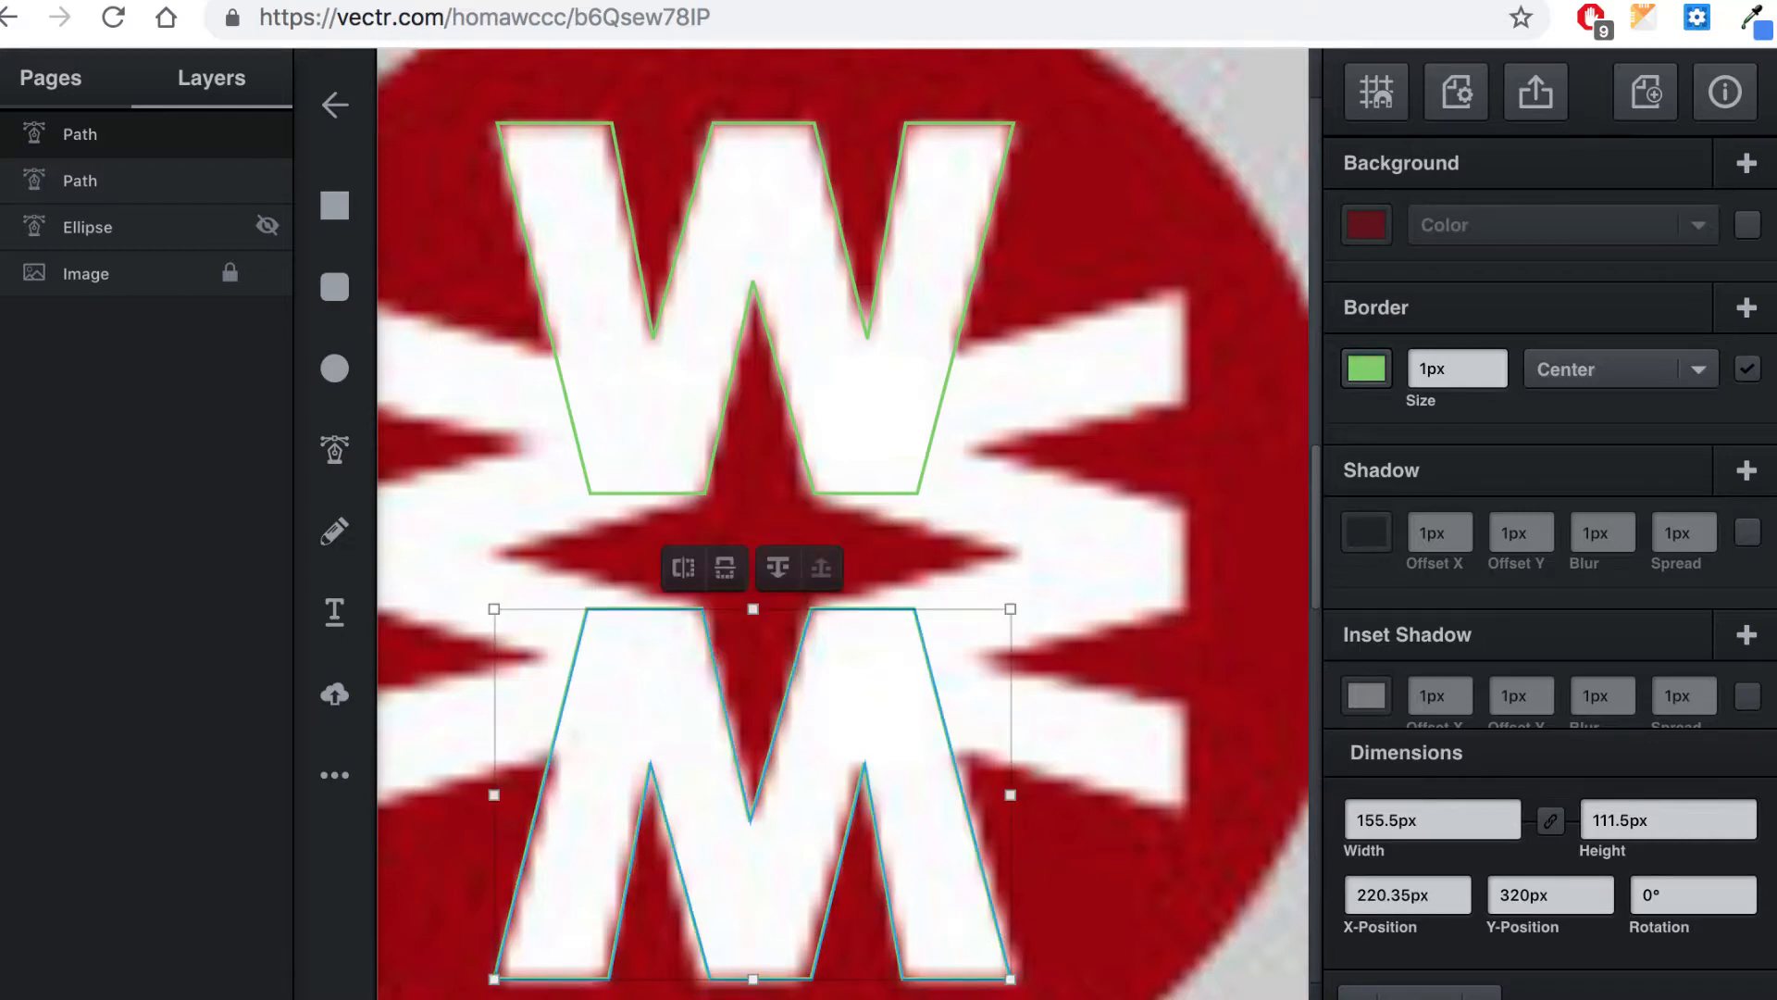
- Duplicate the top W and place the copy, rotated 90°, over the logo's right-hand W at X 316.35 px, Y 223.4 px
{"action": "left_click", "coordinate": [933, 414]}
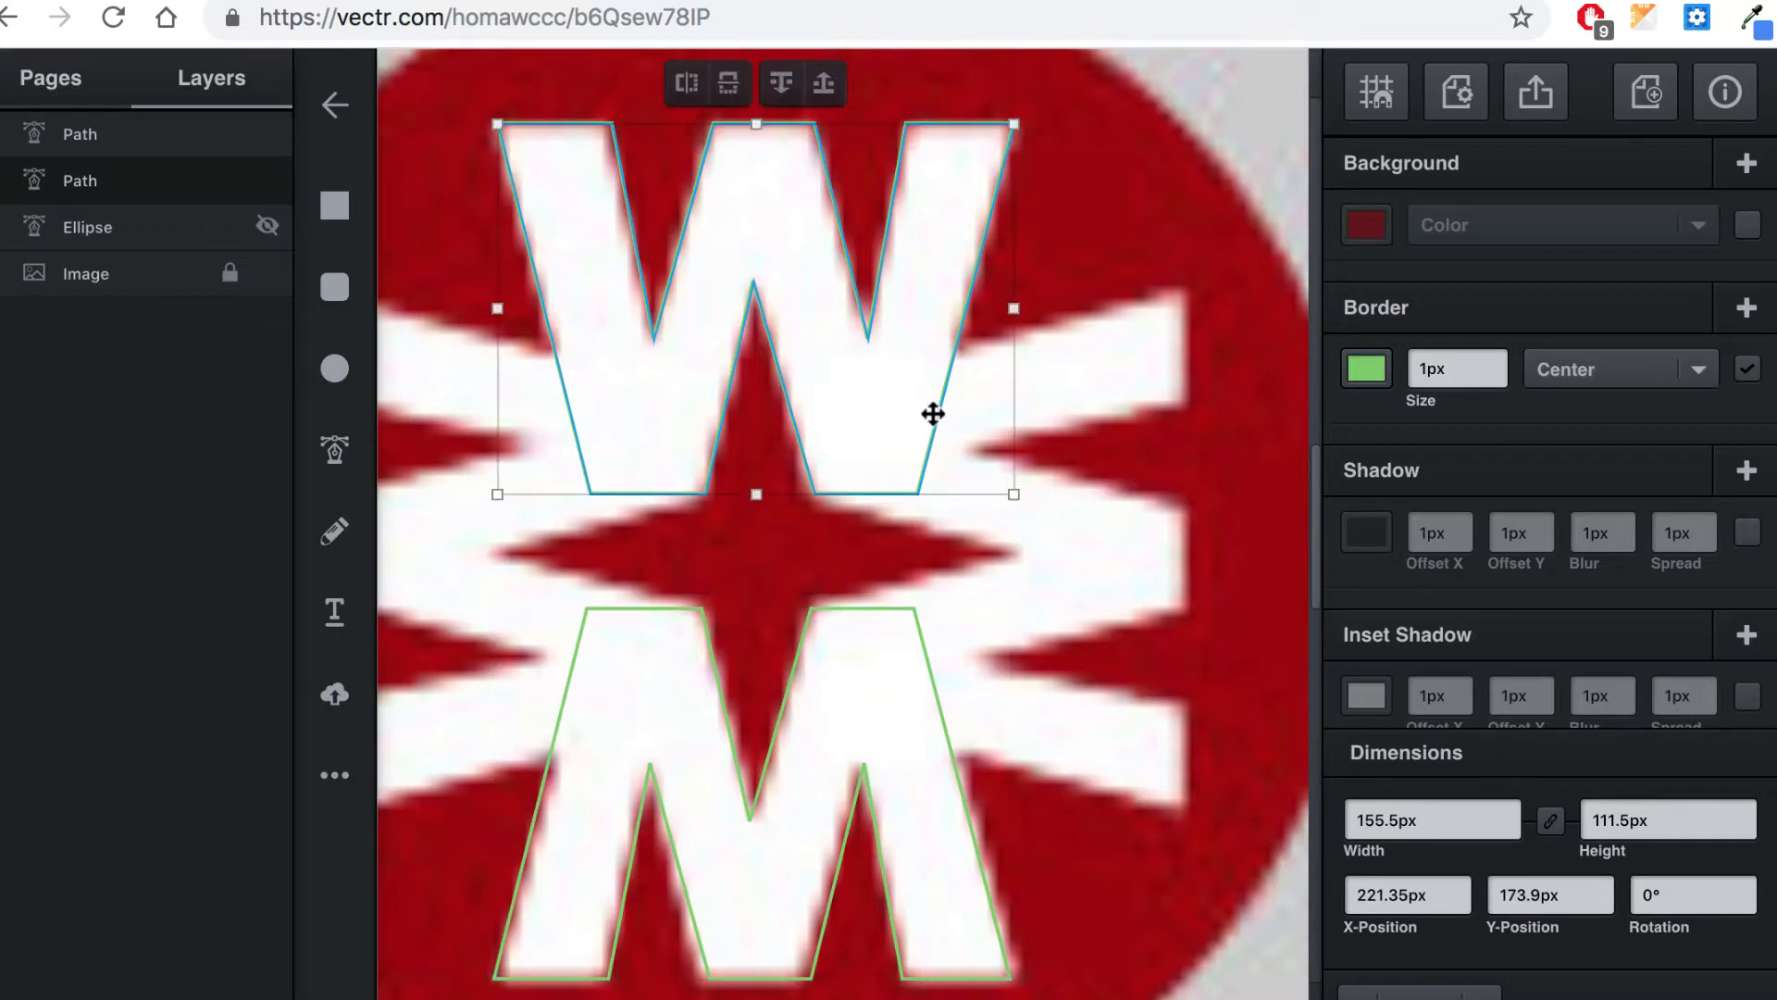
{"action": "key", "text": "ctrl+d"}
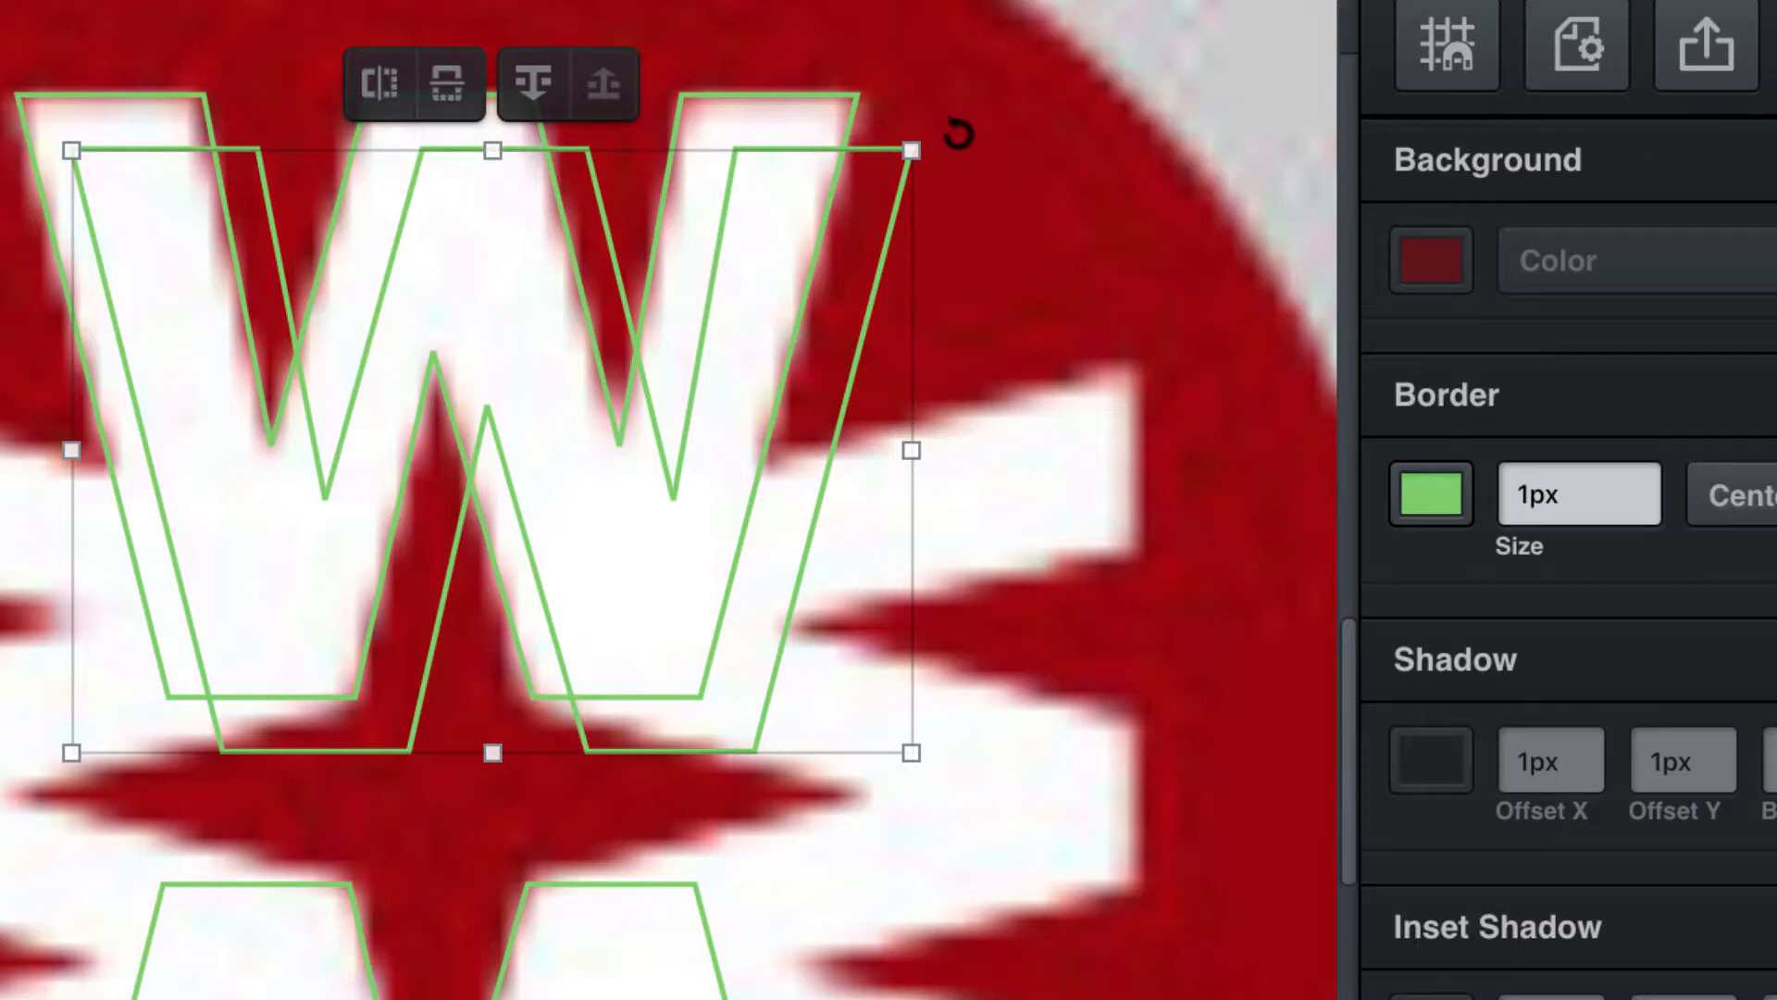
{"action": "left_click_drag", "start_coordinate": [956, 131], "coordinate": [1117, 718]}
{"action": "left_click_drag", "start_coordinate": [1083, 794], "coordinate": [944, 937]}
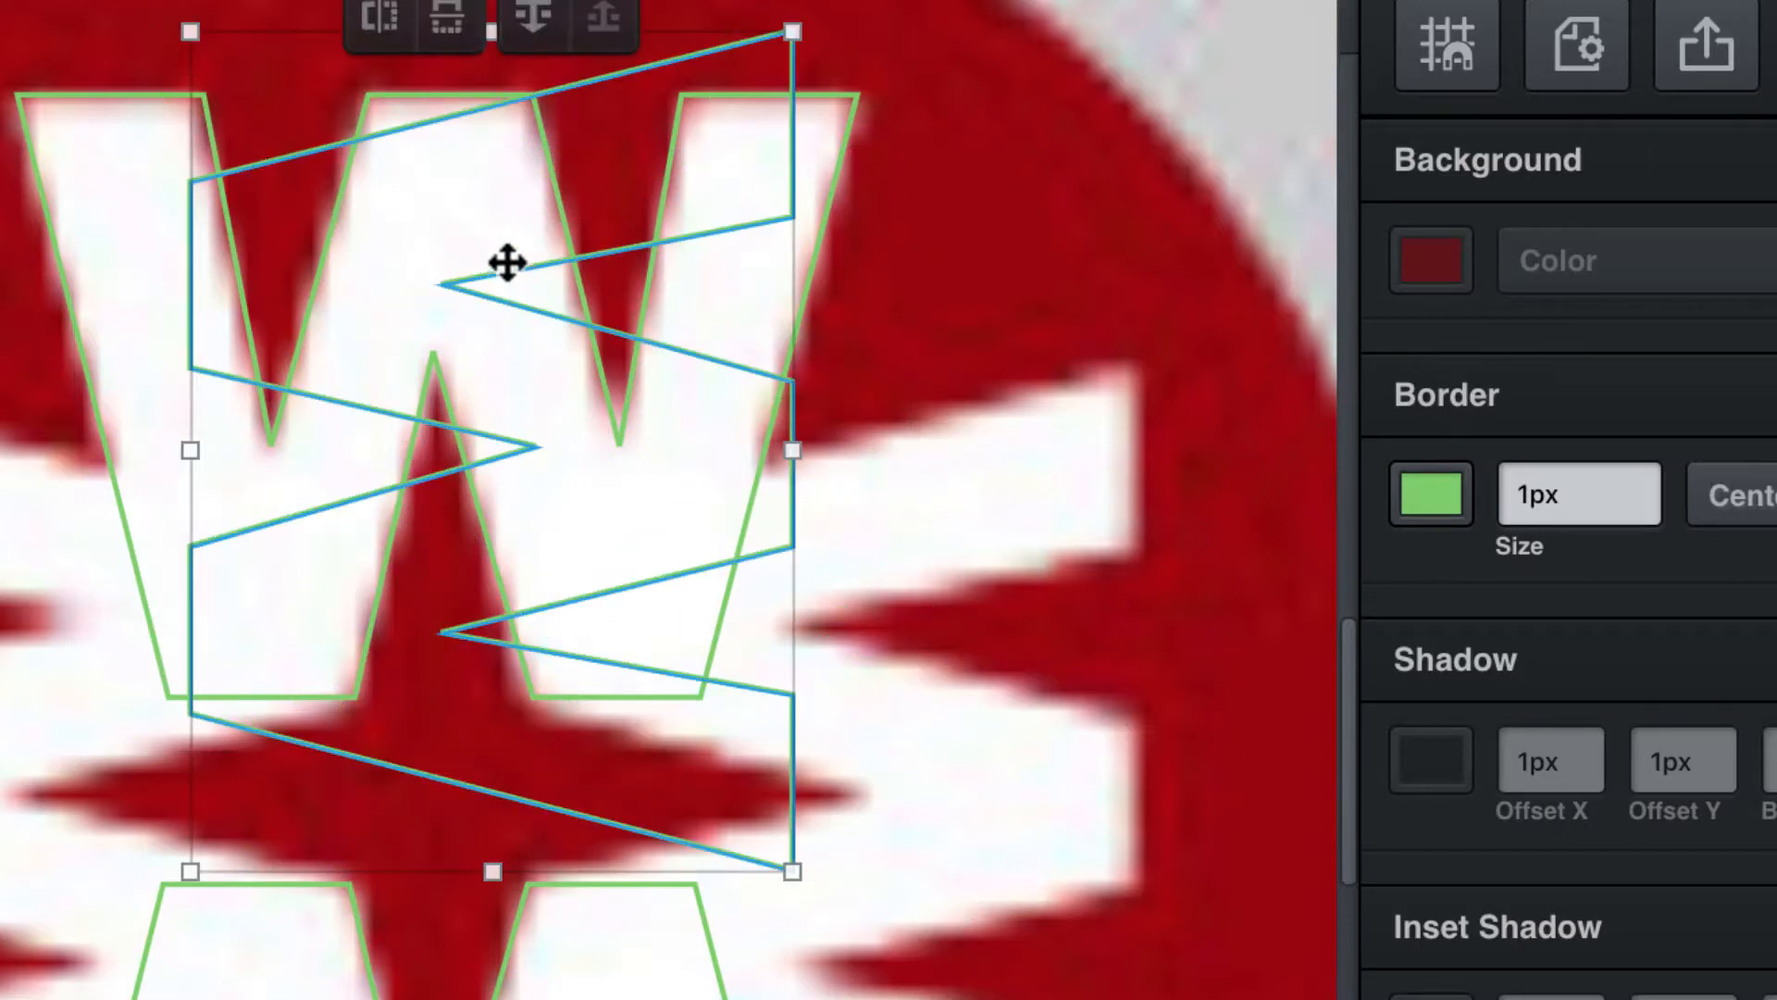
{"action": "left_click_drag", "start_coordinate": [413, 413], "coordinate": [753, 749]}
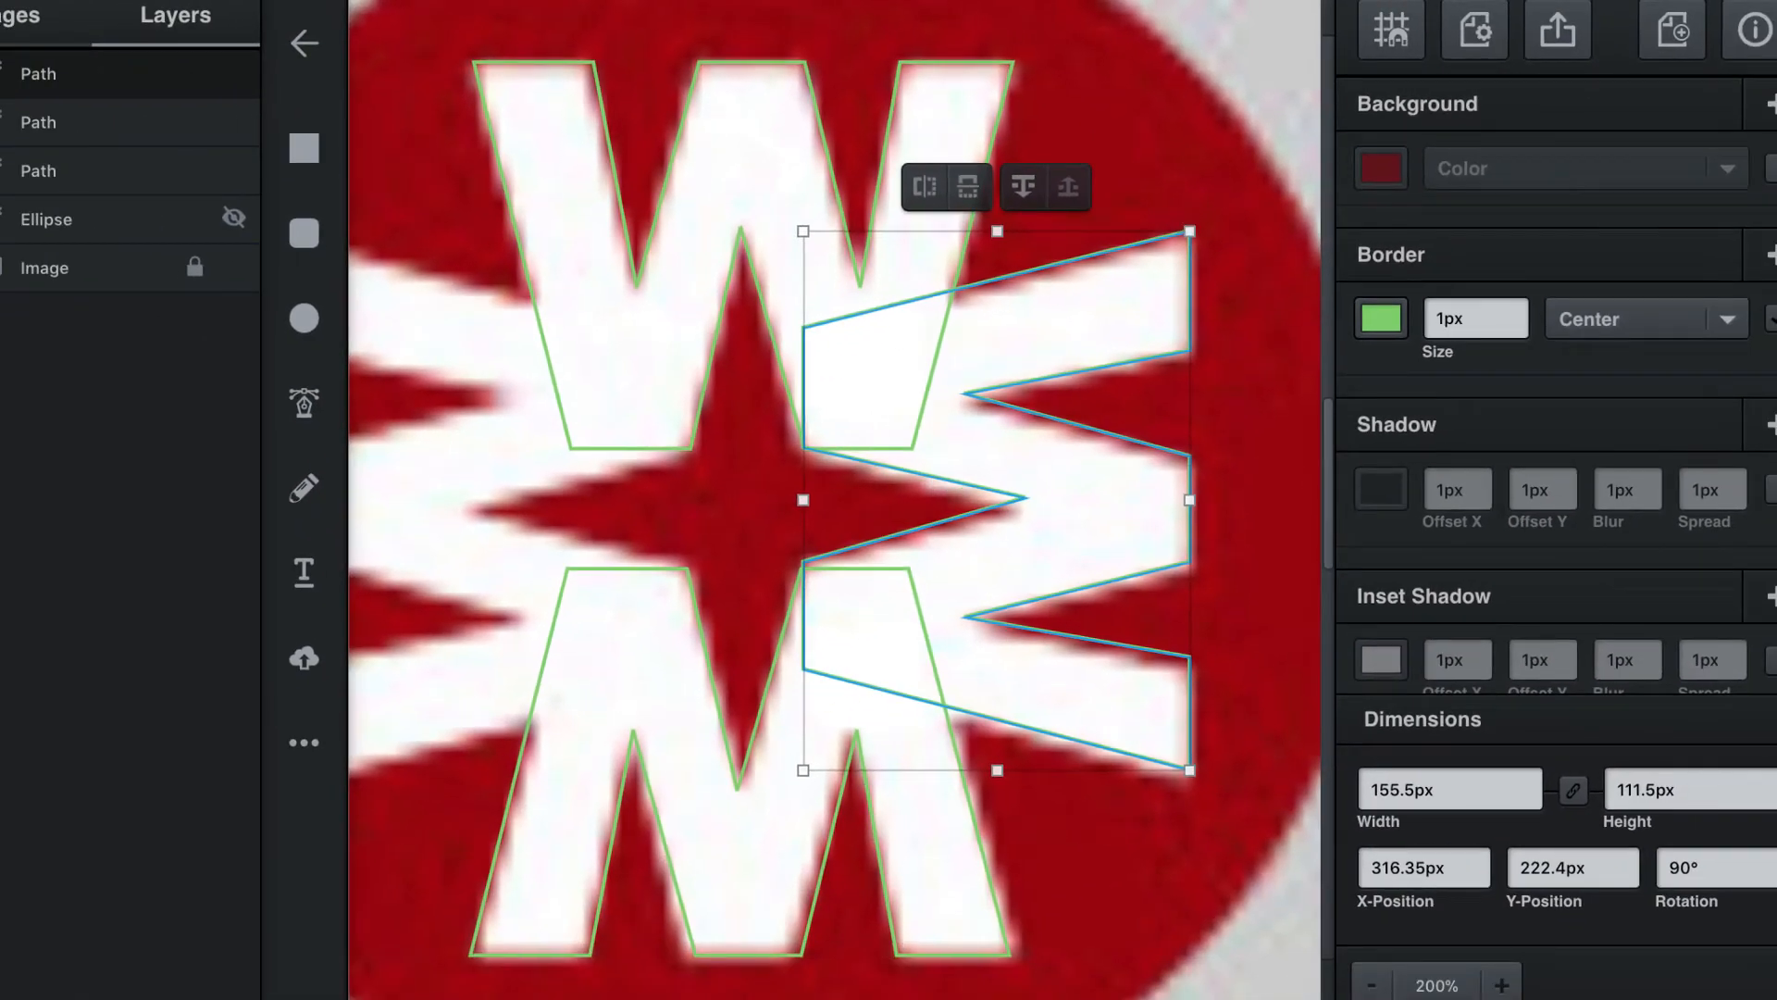
{"action": "left_click_drag", "start_coordinate": [916, 478], "coordinate": [916, 482]}
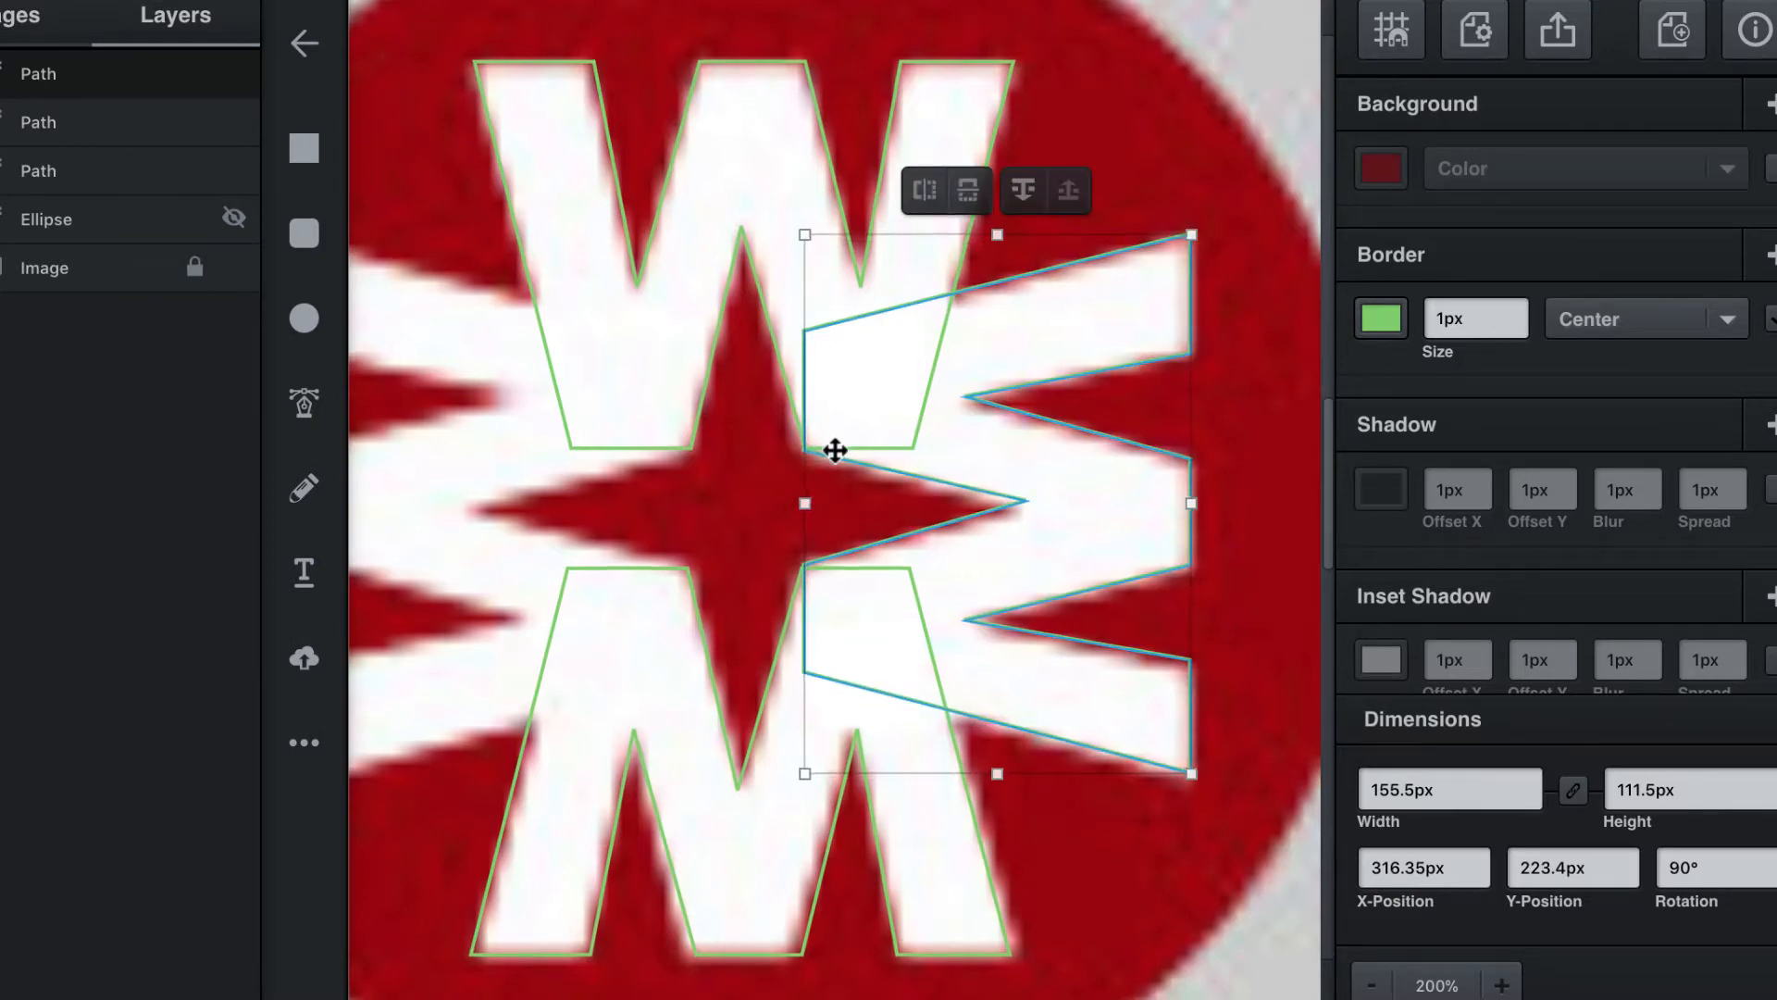
- Duplicate the right-hand W onto the logo's left side and flip the copy horizontally
{"action": "scroll", "coordinate": [833, 447], "scroll_direction": "left", "scroll_amount": 3}
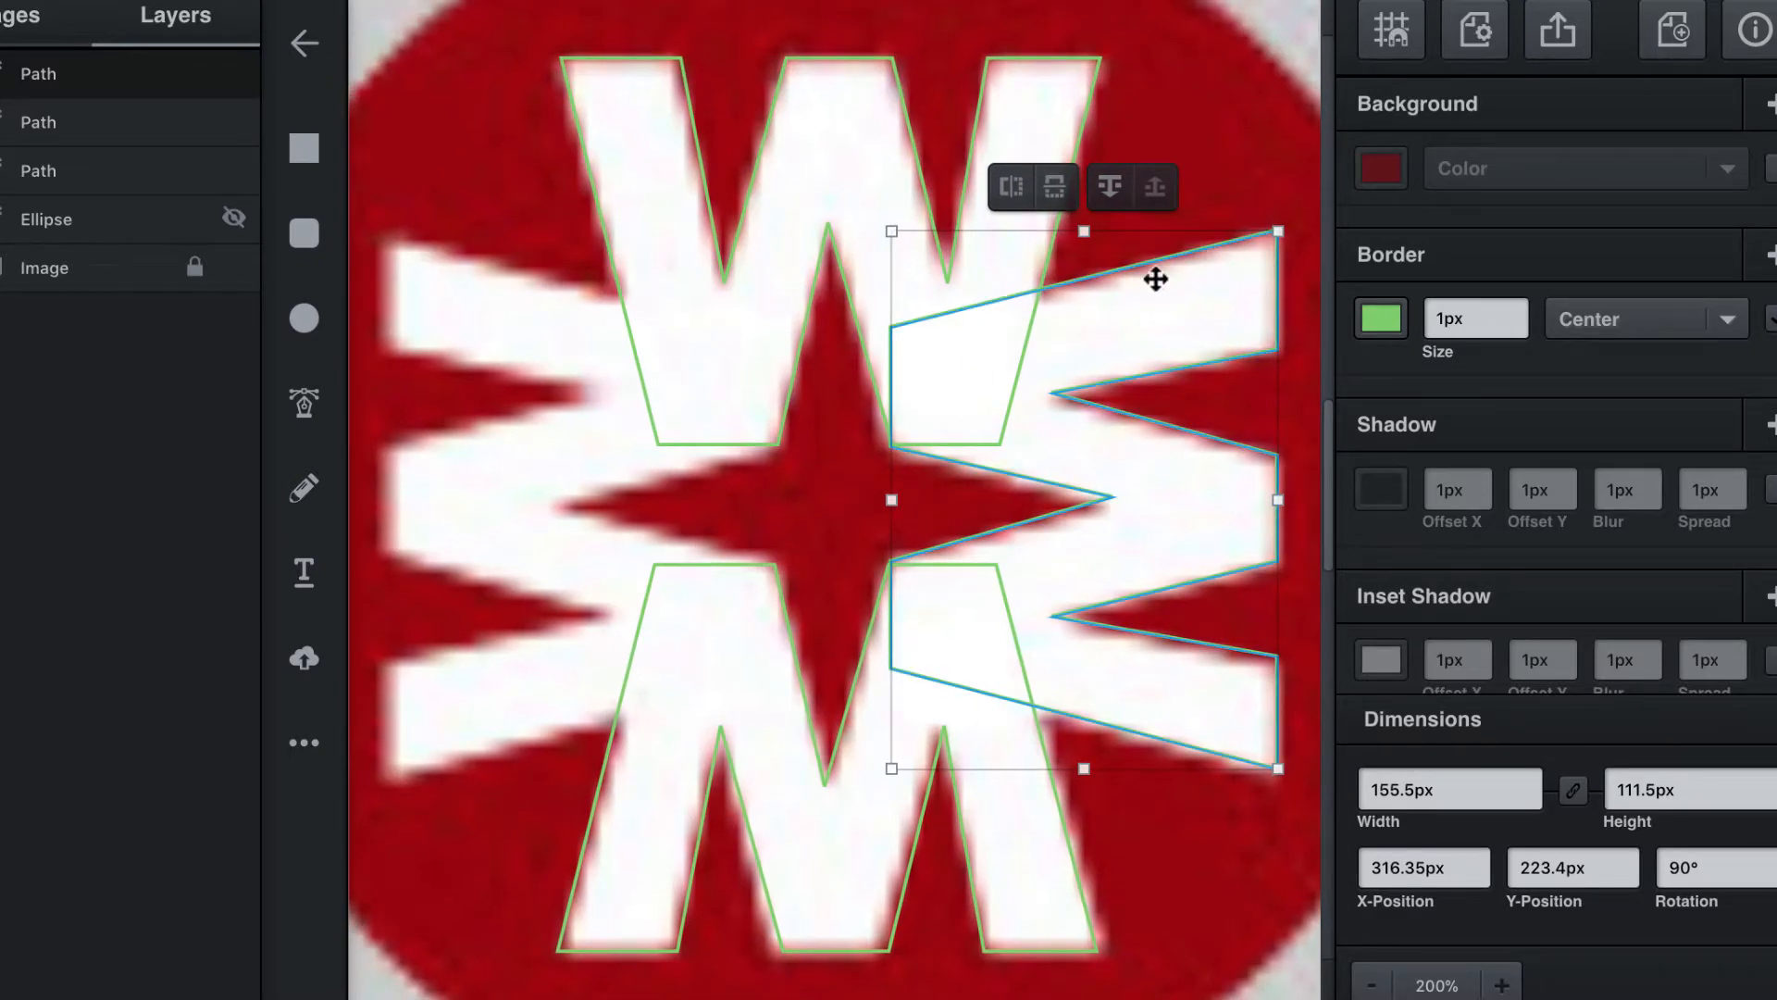
{"action": "key", "text": "ctrl+d"}
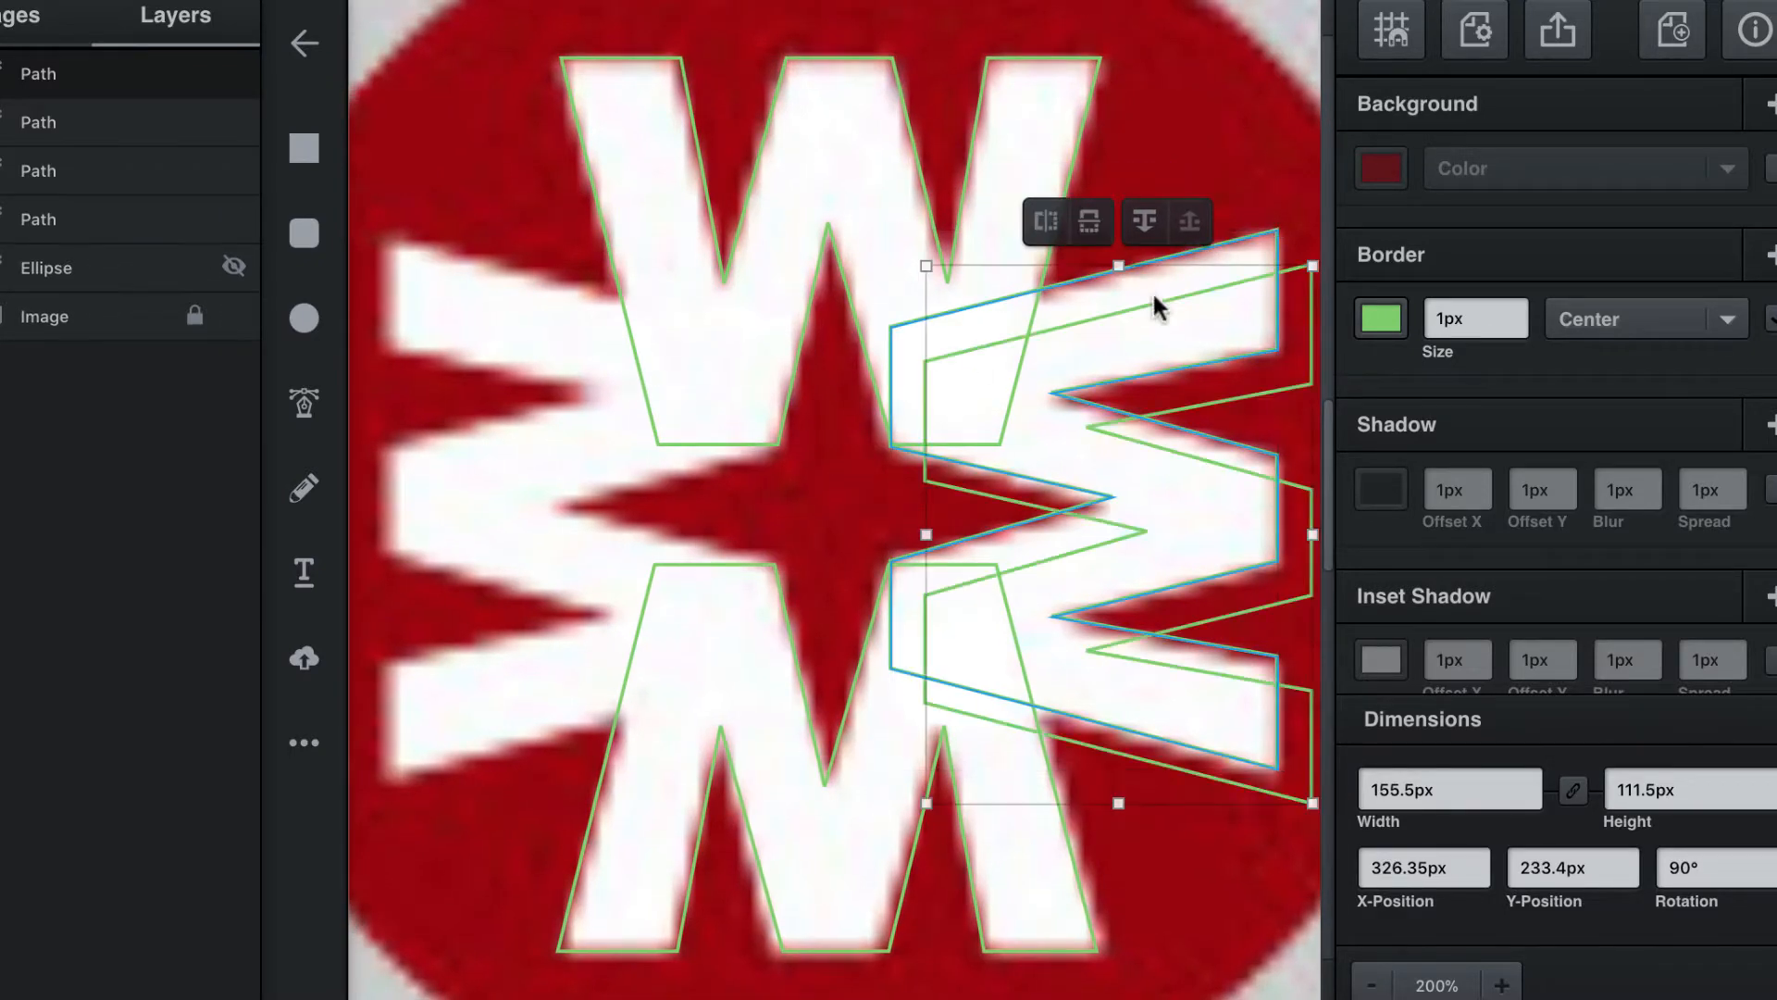
{"action": "left_click_drag", "start_coordinate": [1155, 302], "coordinate": [630, 305]}
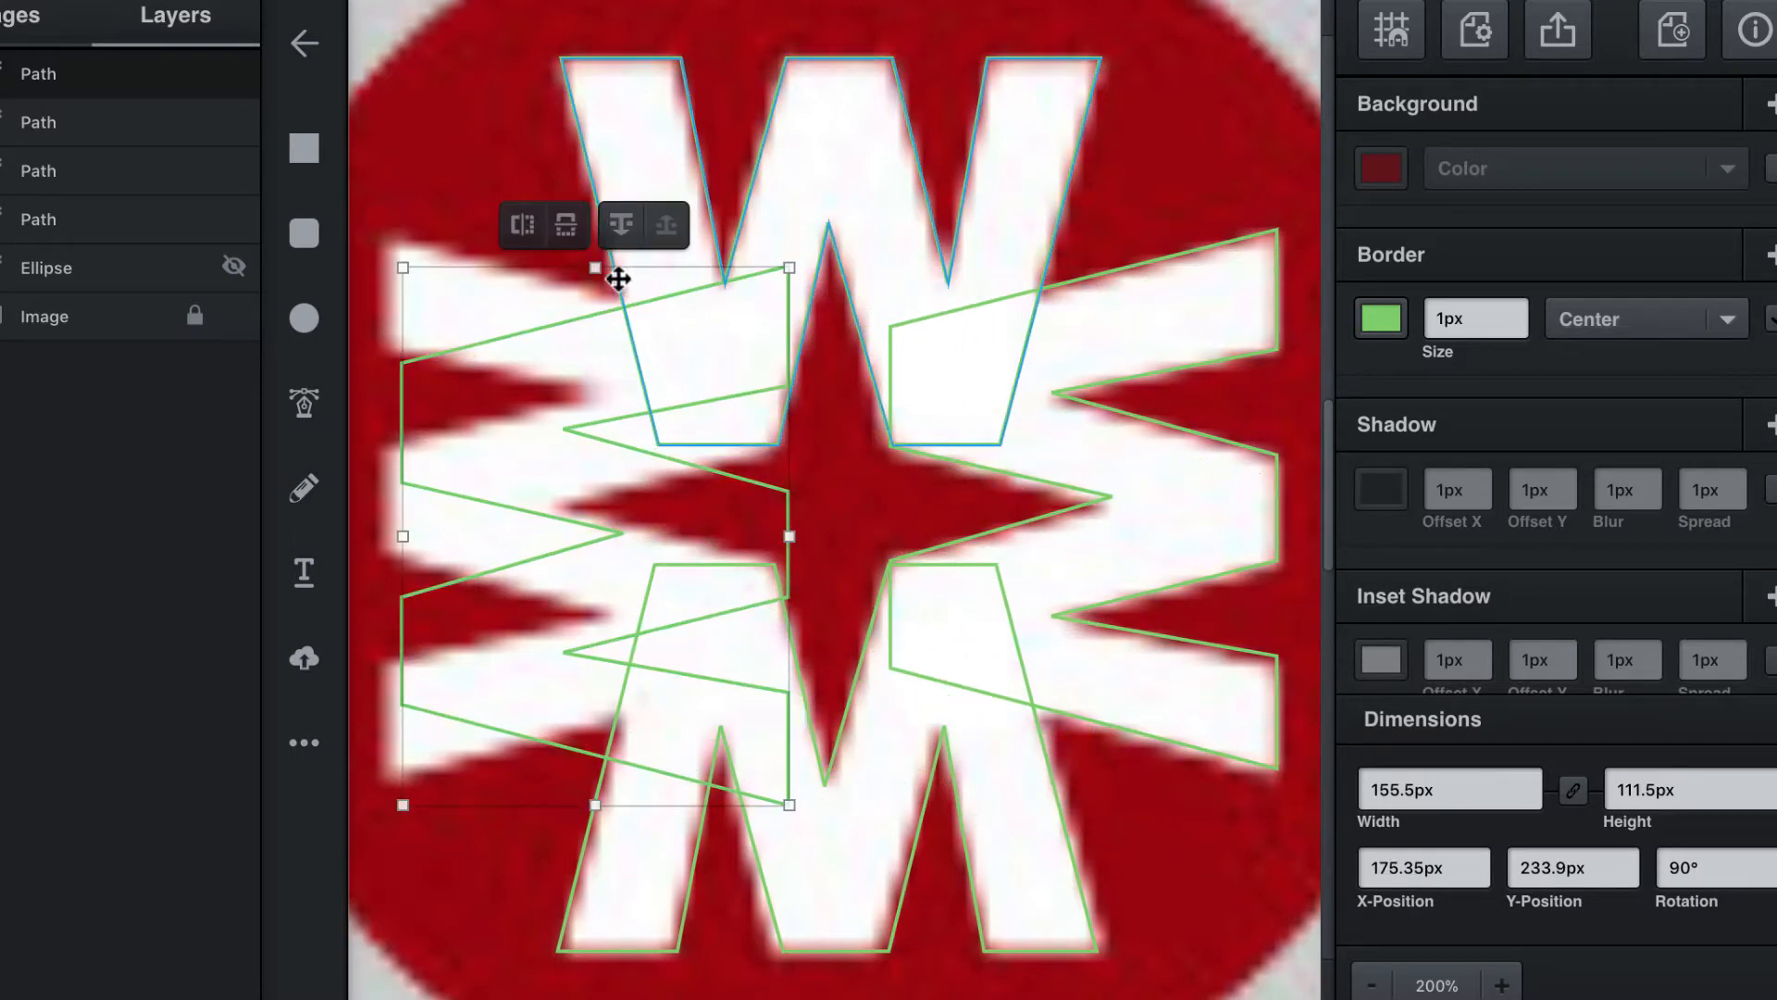
{"action": "left_click", "coordinate": [522, 225]}
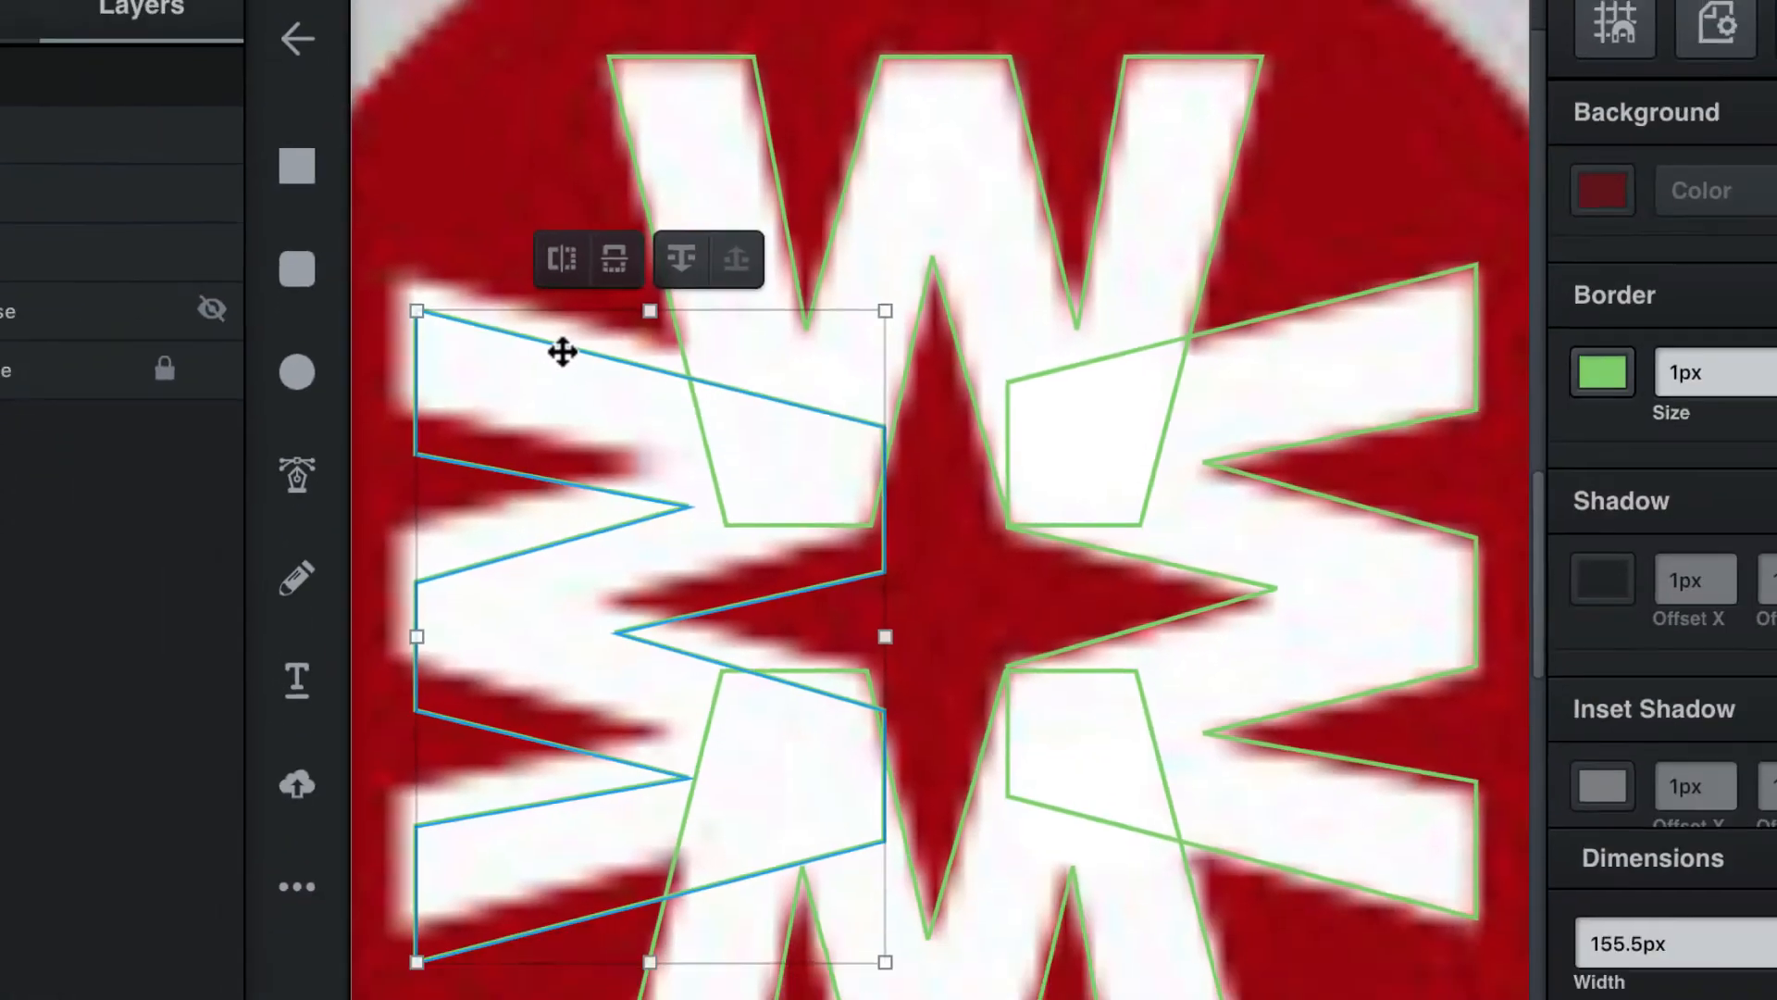
- Align the flipped copy with the logo's left-hand W at X 172.35 px, Y 224.4 px
{"action": "left_click_drag", "start_coordinate": [501, 474], "coordinate": [467, 400]}
{"action": "left_click_drag", "start_coordinate": [563, 287], "coordinate": [571, 281]}
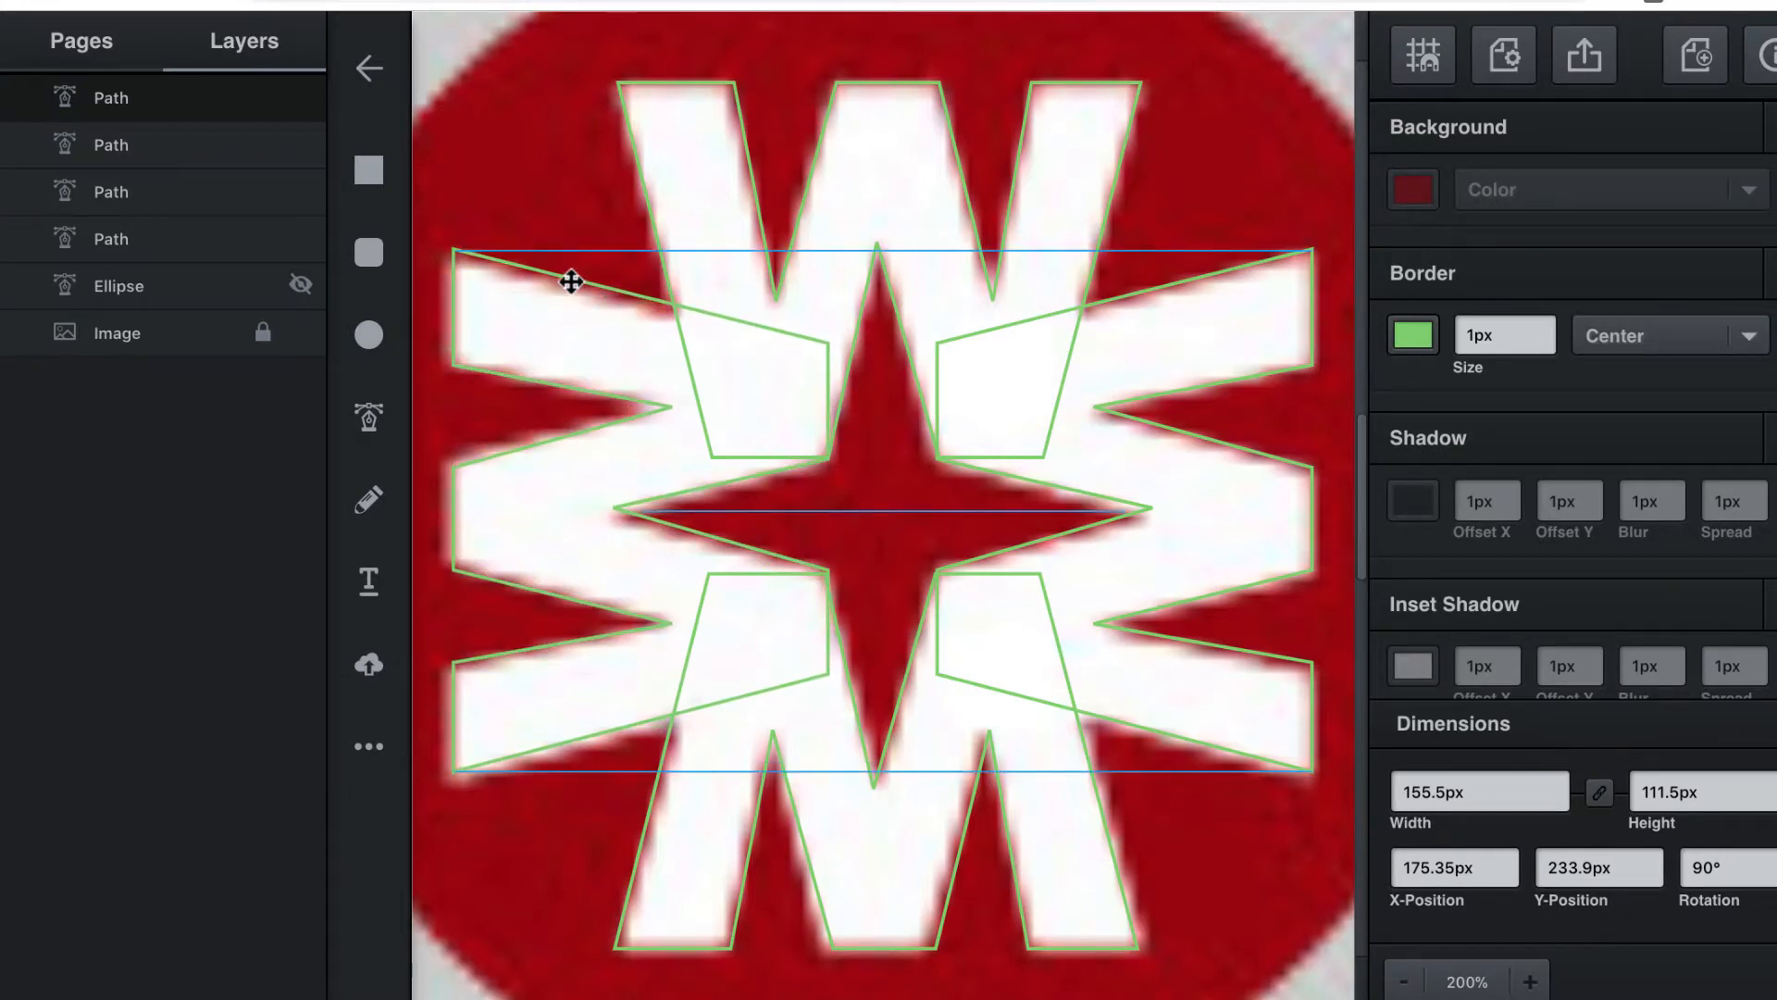
{"action": "left_click_drag", "start_coordinate": [571, 281], "coordinate": [571, 281]}
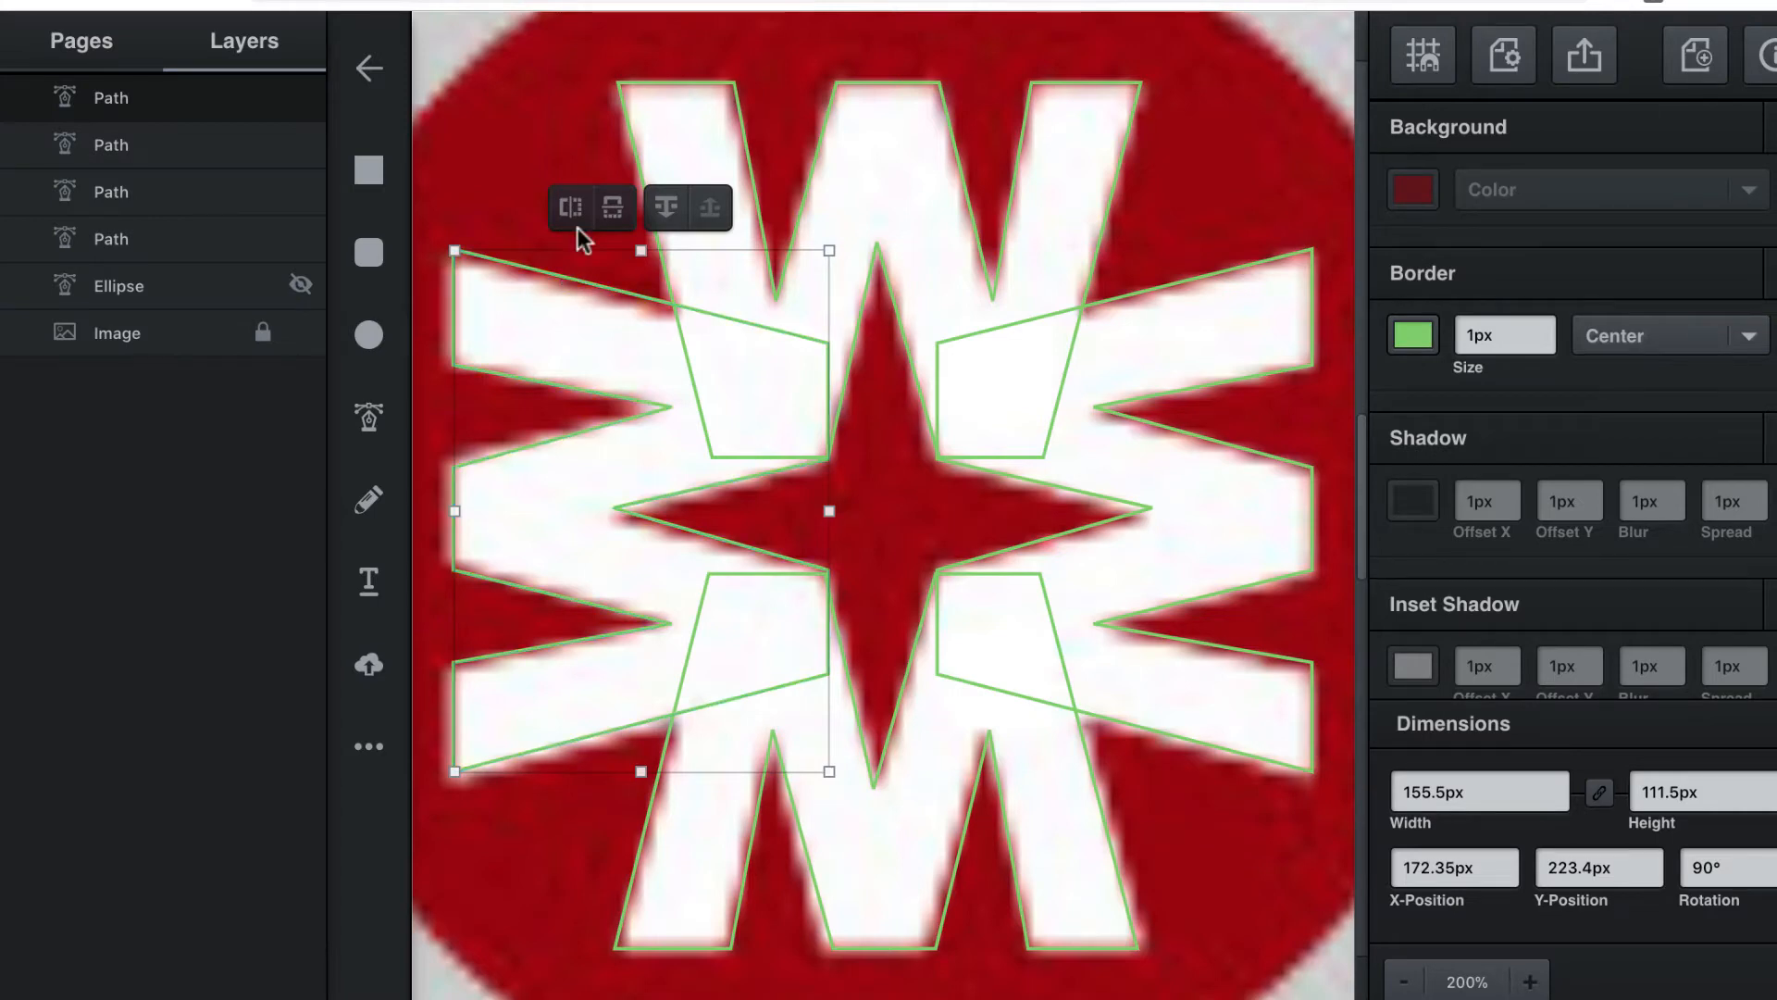
{"action": "key", "text": "Down"}
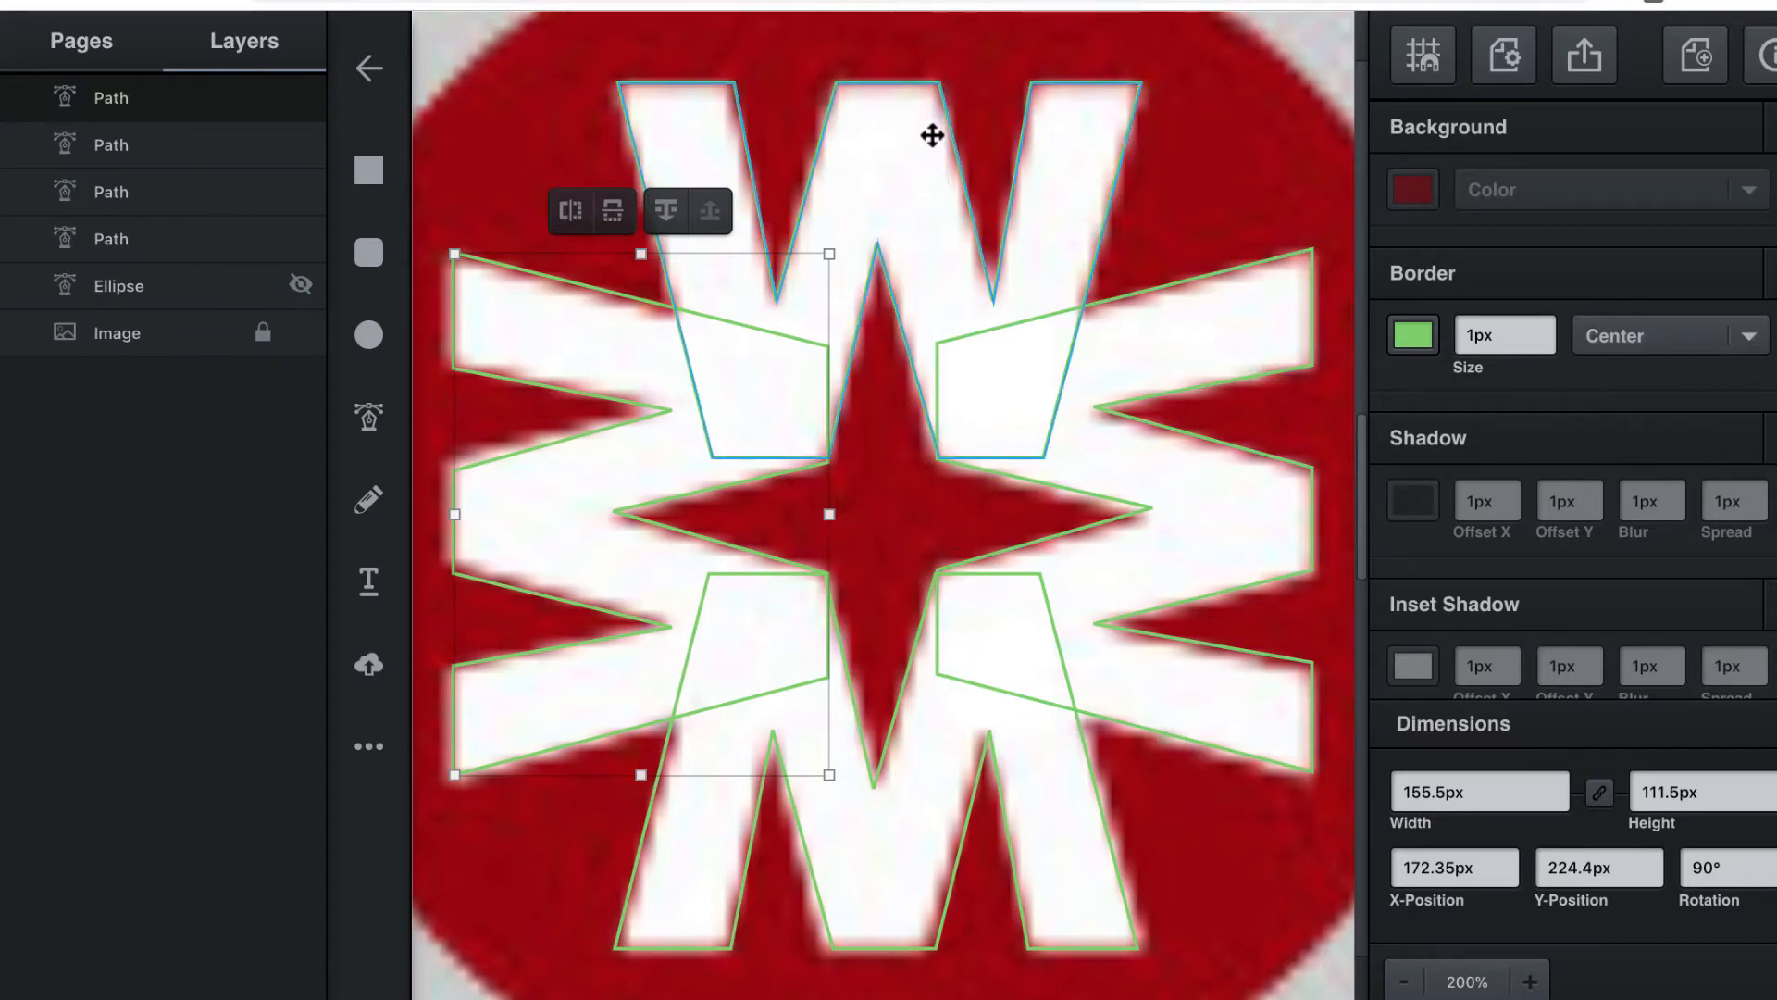
- Give the top W path a white background fill and turn its green border off
{"action": "left_click", "coordinate": [949, 116]}
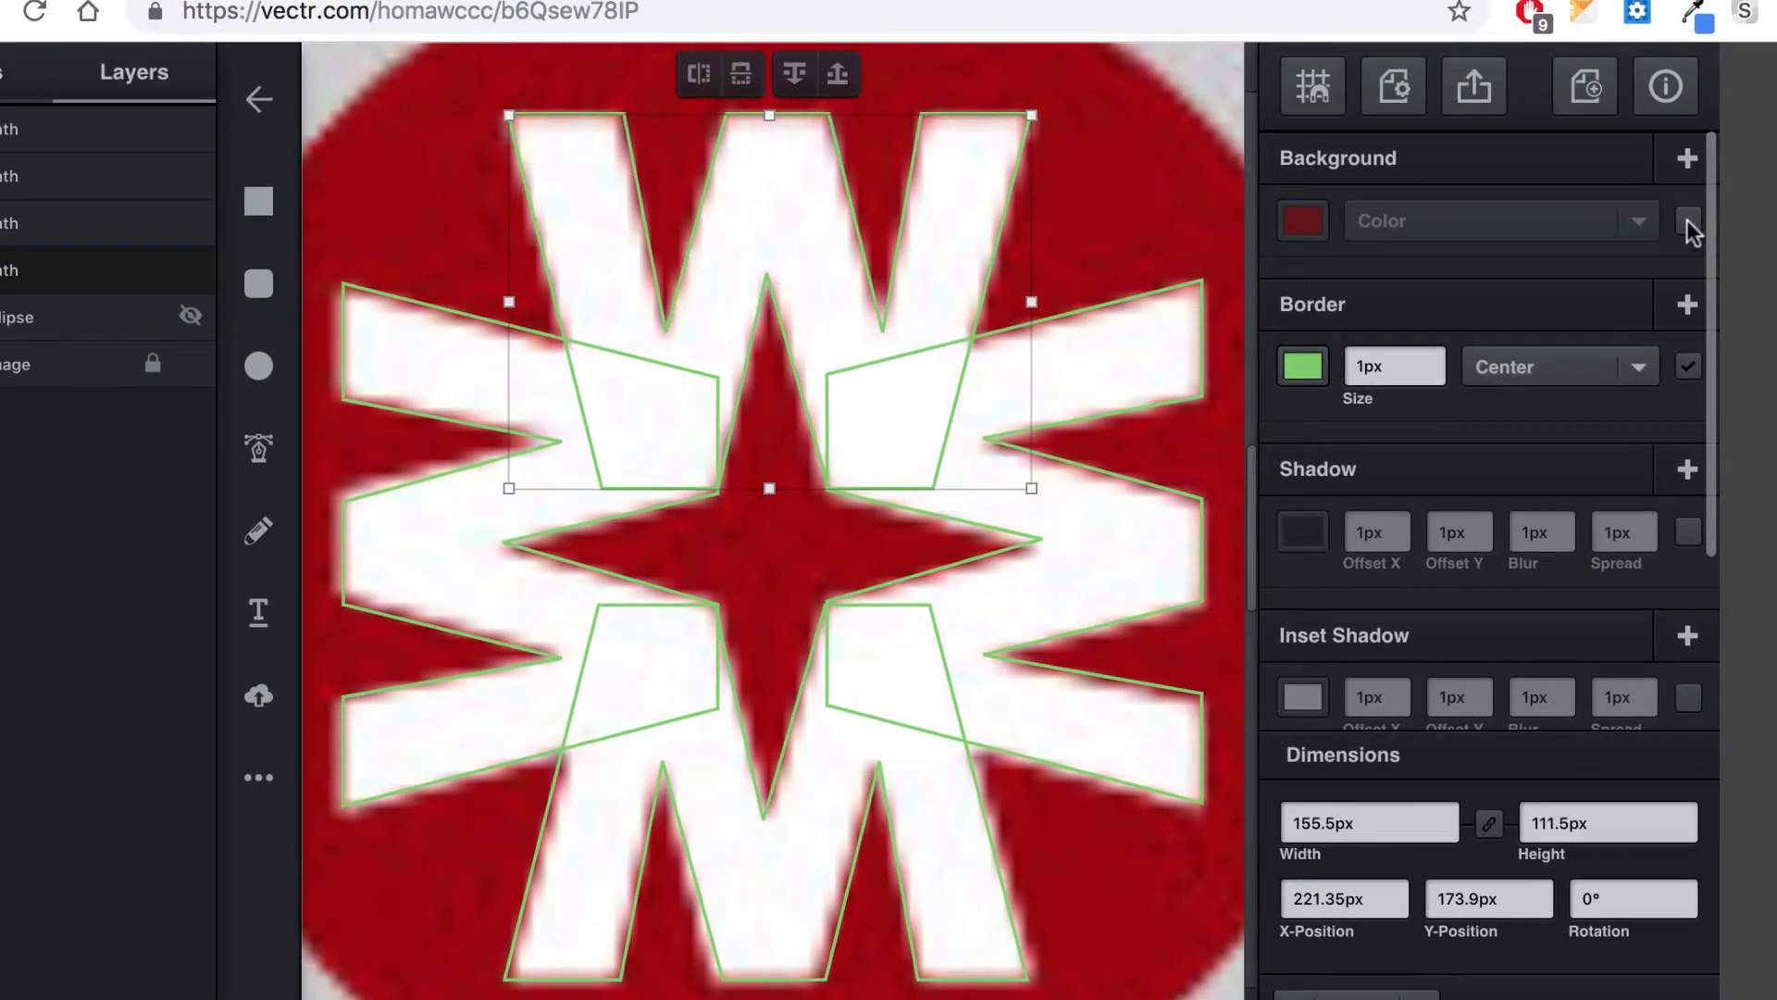
{"action": "left_click", "coordinate": [1688, 221]}
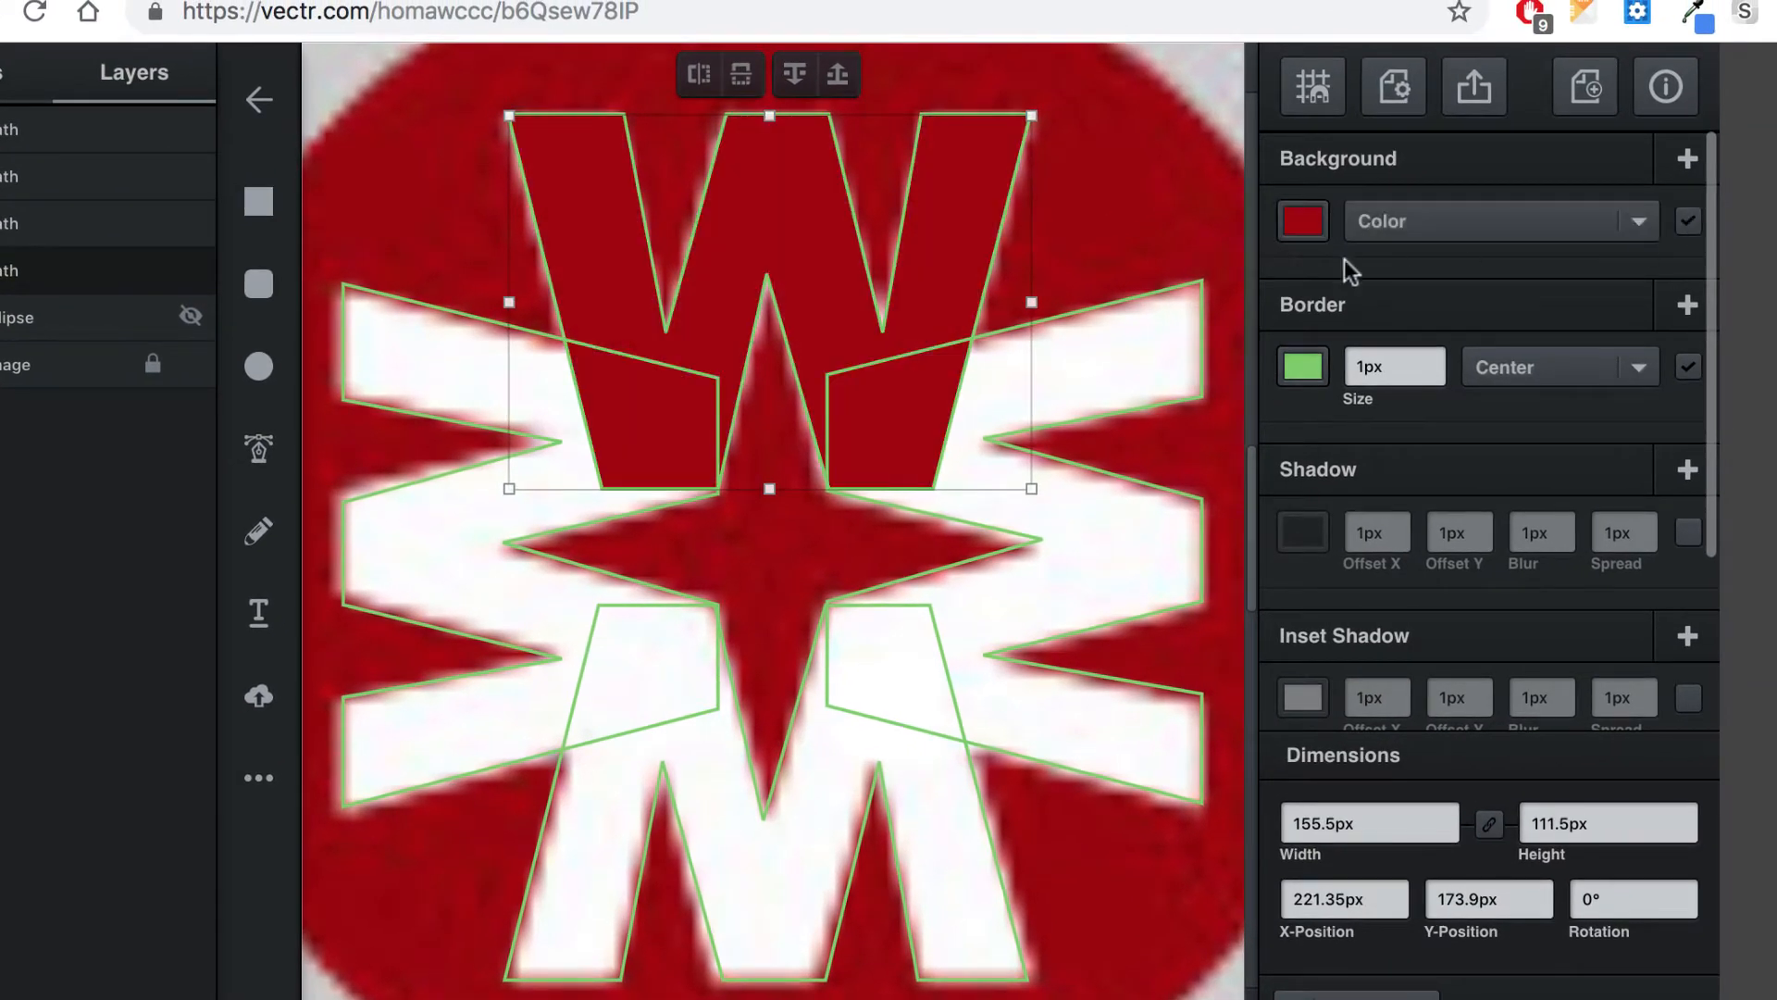
{"action": "left_click", "coordinate": [1312, 219]}
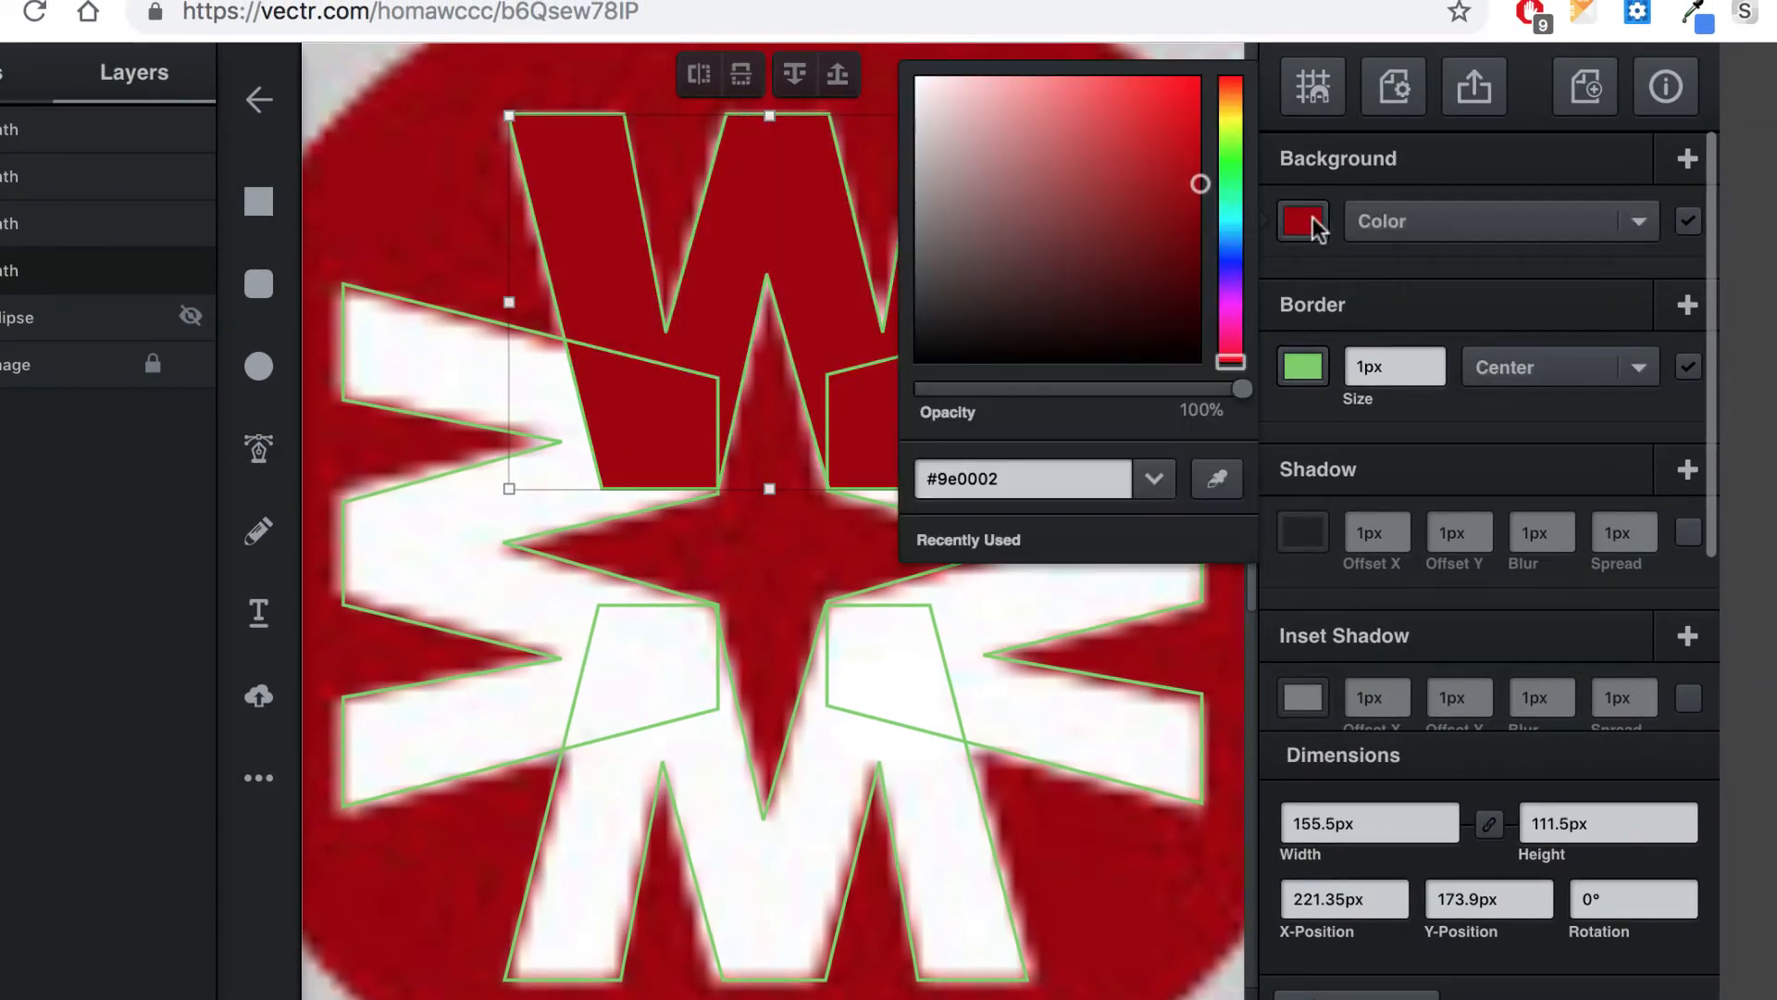
{"action": "left_click", "coordinate": [920, 79]}
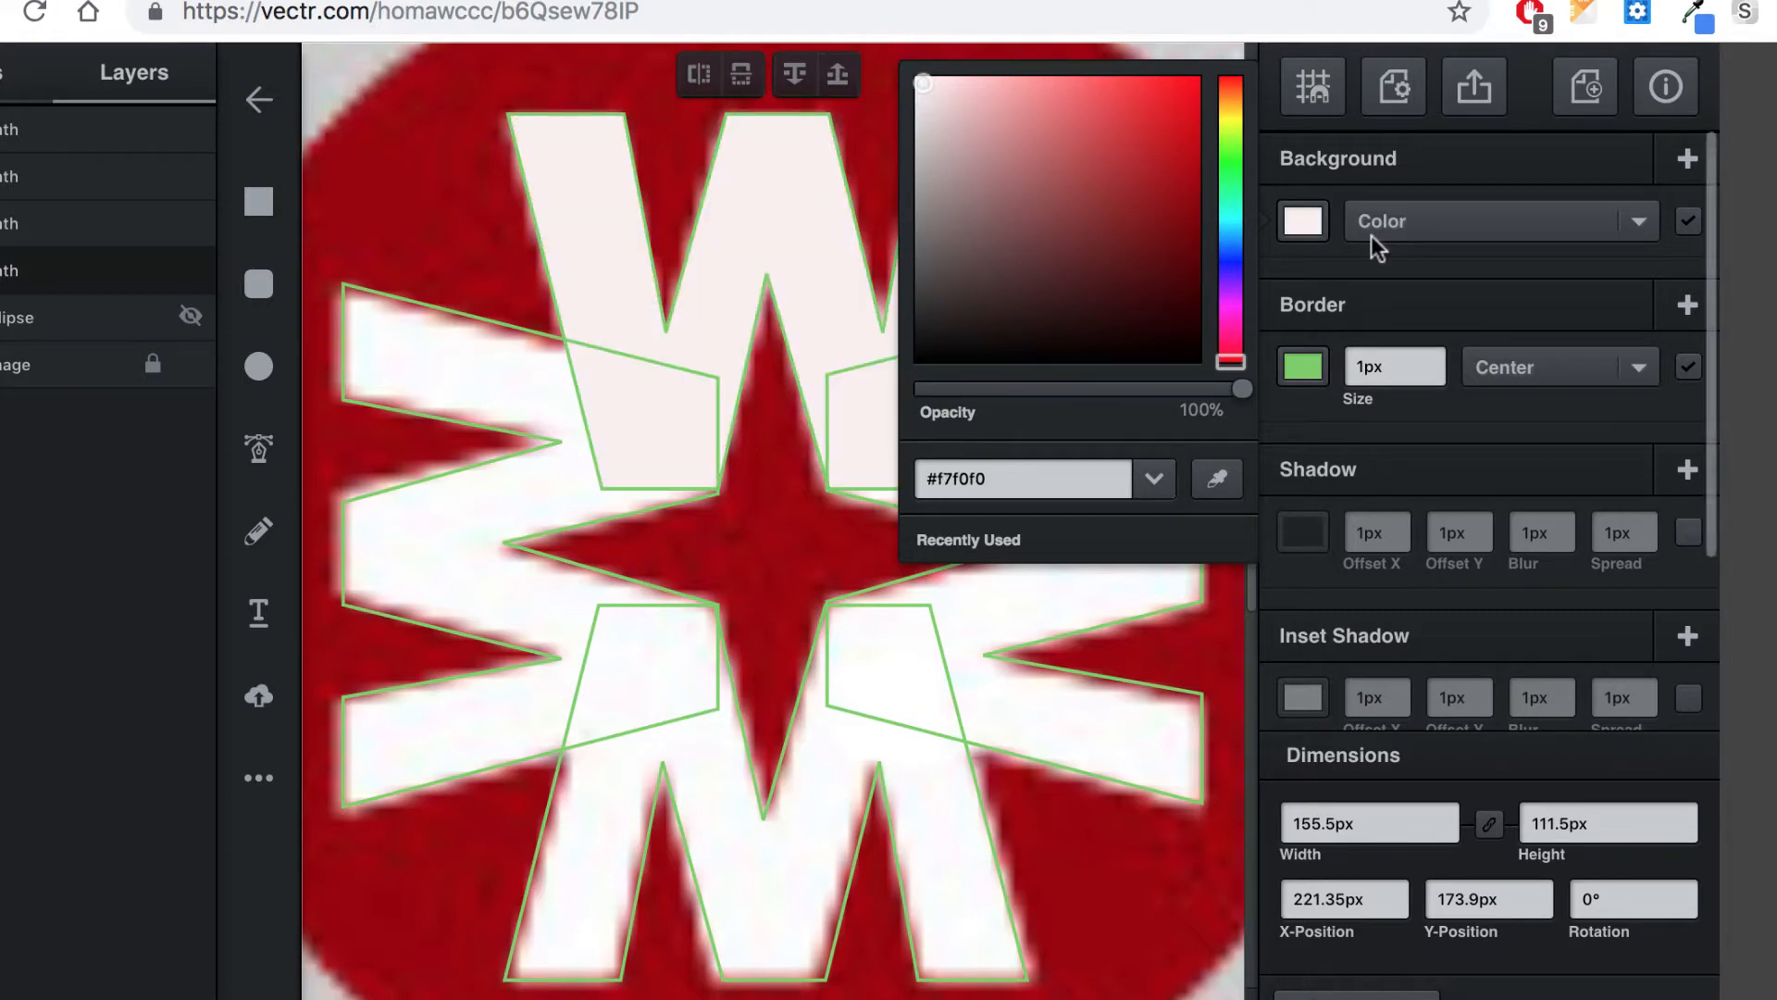
{"action": "left_click", "coordinate": [913, 77]}
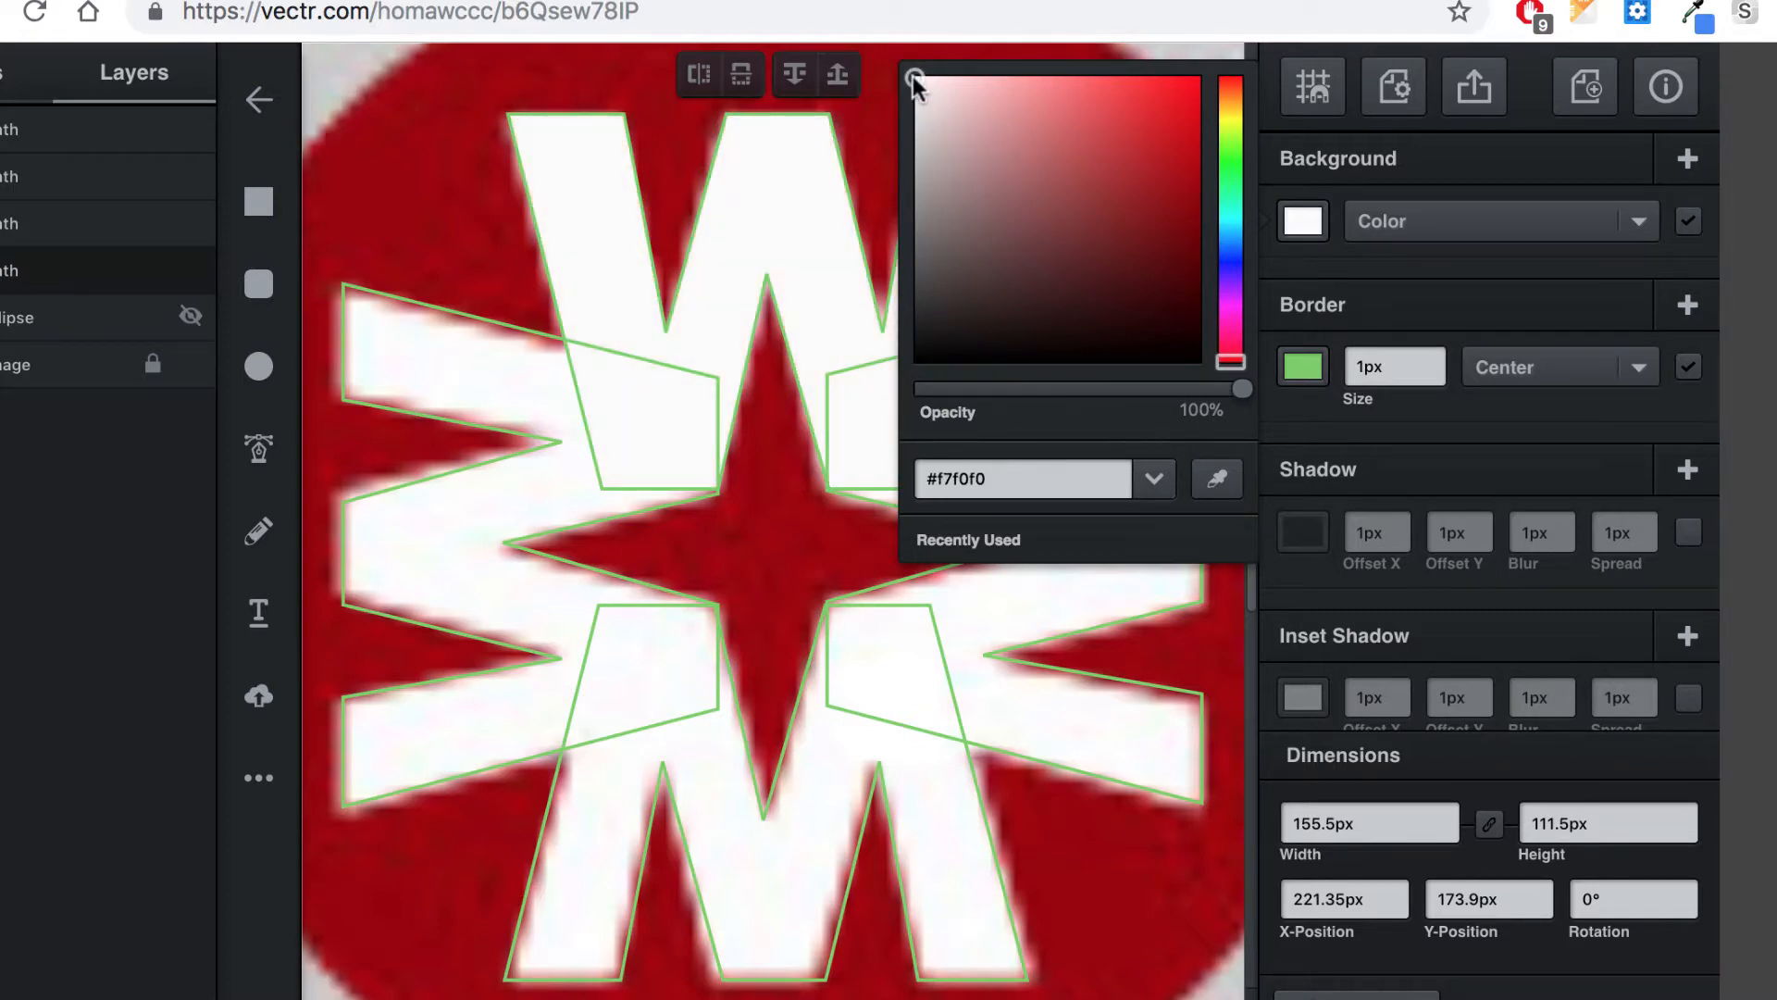
{"action": "left_click", "coordinate": [1691, 368]}
{"action": "left_click", "coordinate": [1690, 368]}
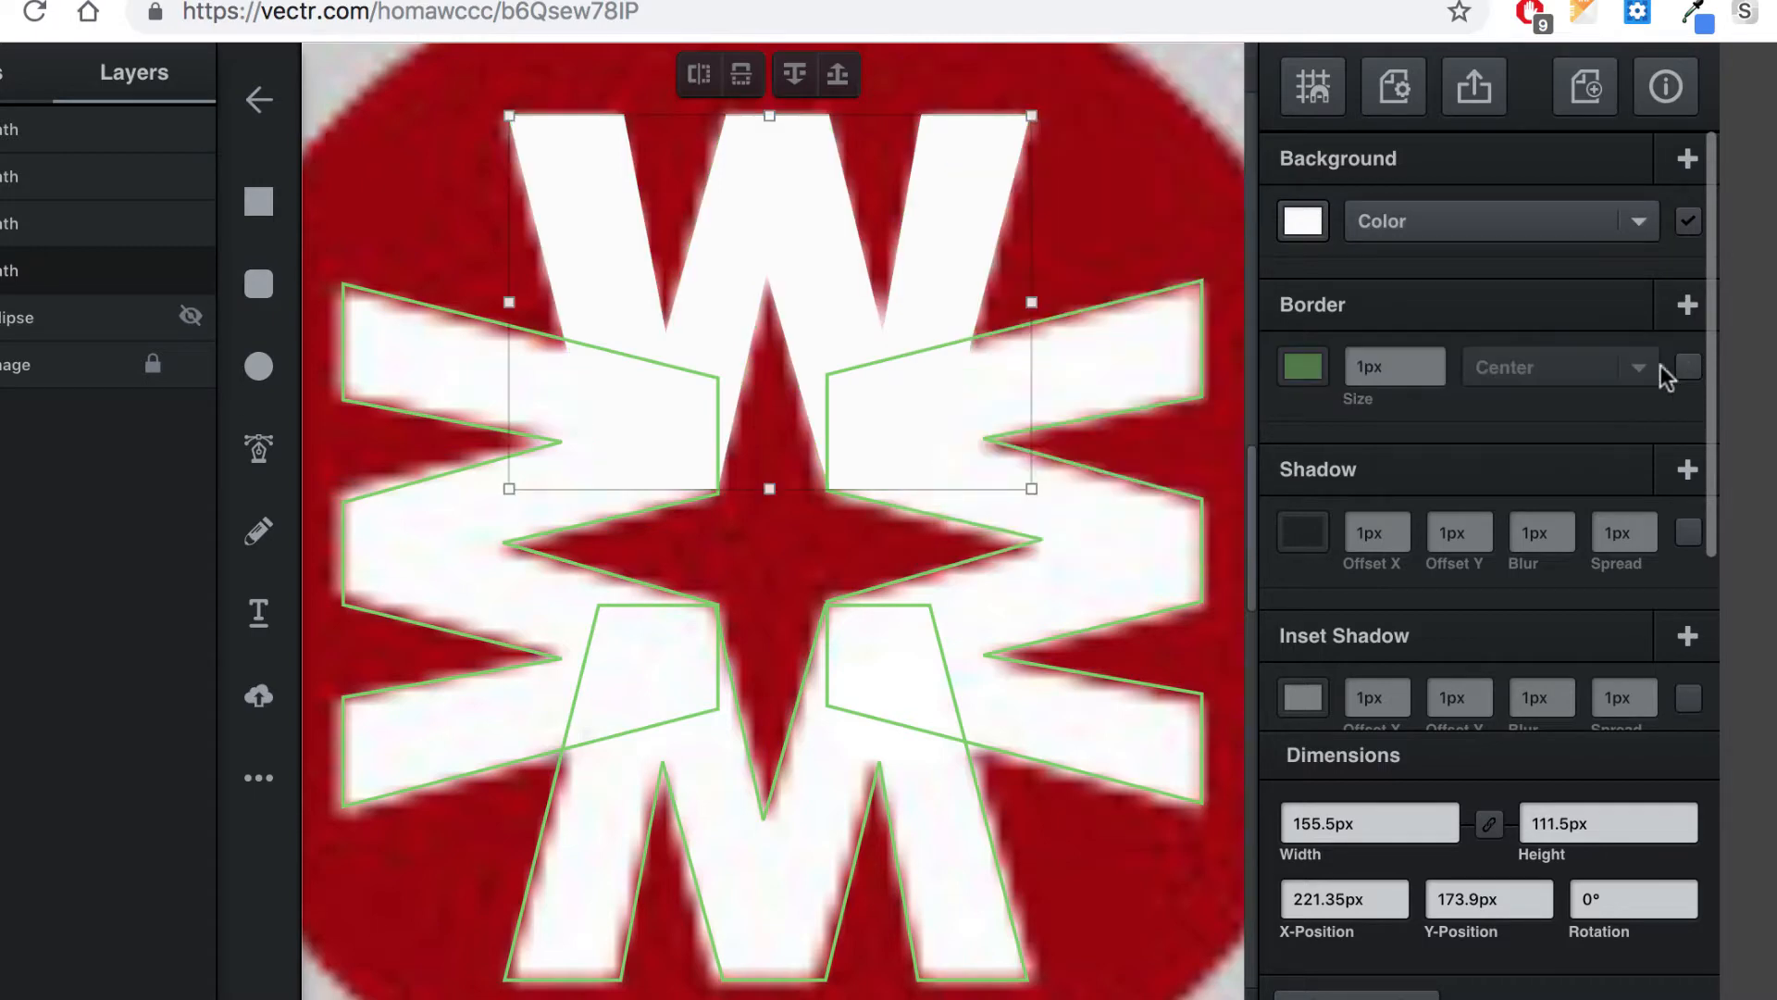
- Give the right, bottom and left W paths an off-white #f4eded background and turn their green borders off
{"action": "left_click", "coordinate": [1174, 294]}
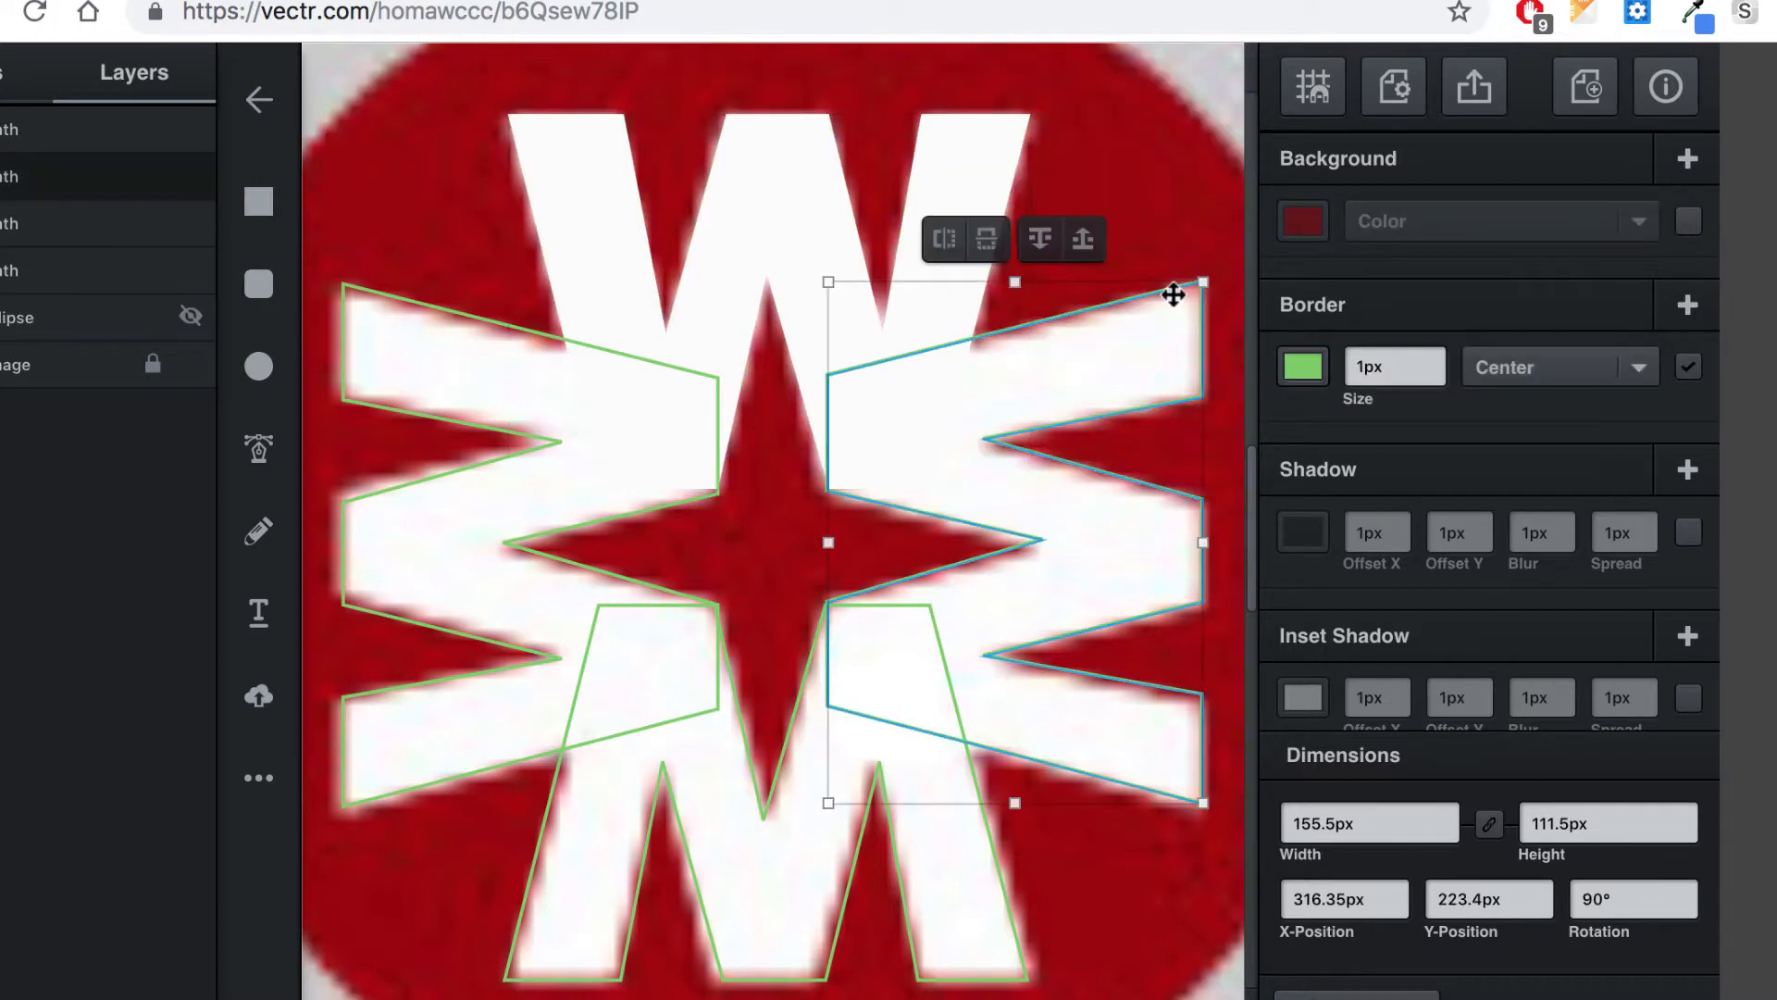
{"action": "left_click", "coordinate": [1004, 979], "text": "shift"}
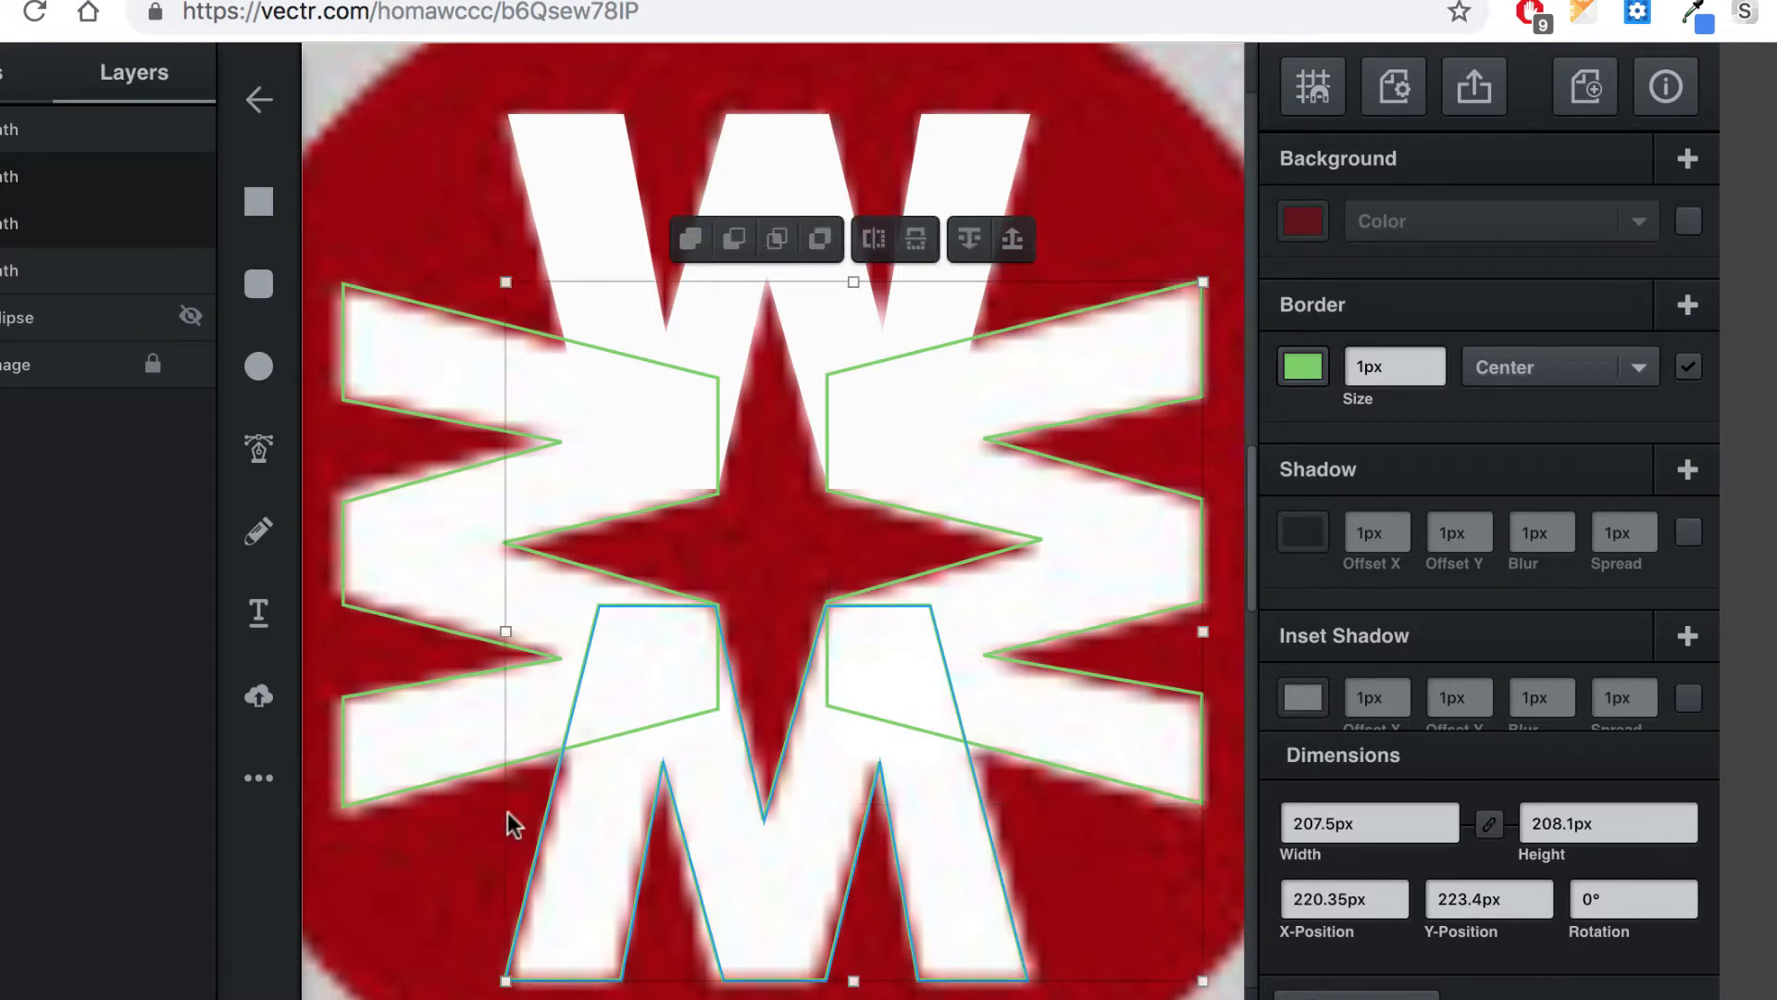
{"action": "left_click", "coordinate": [412, 789], "text": "shift"}
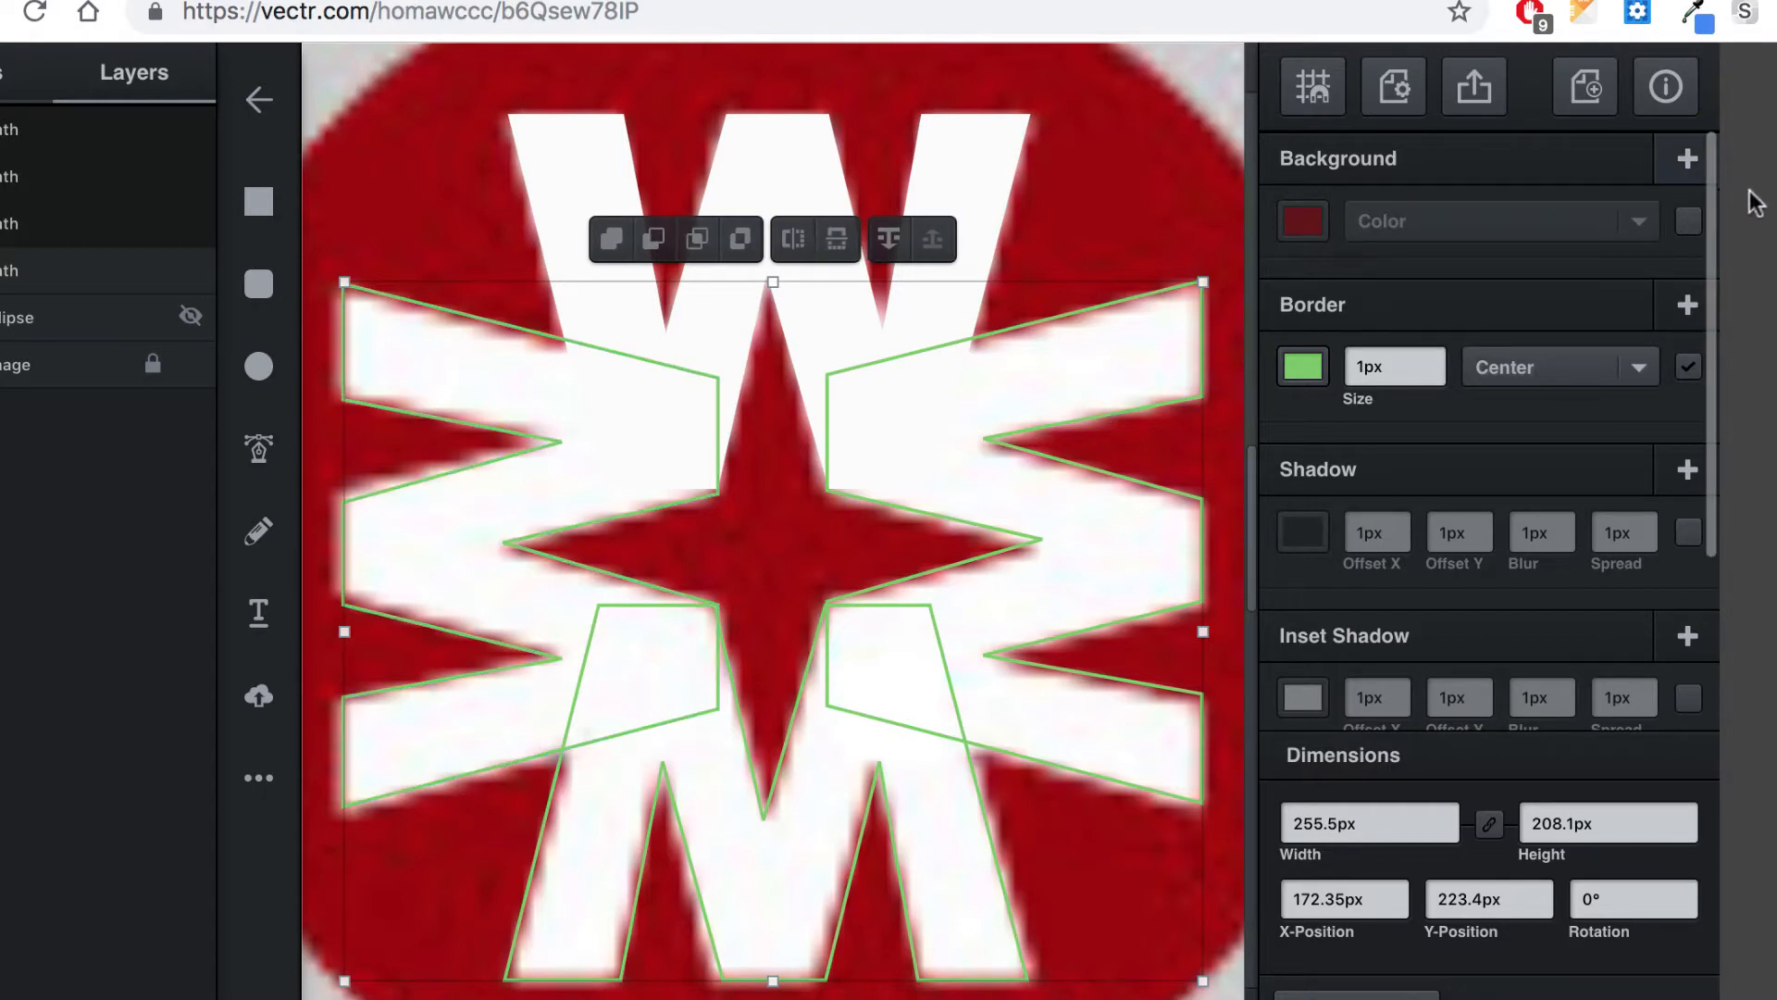
{"action": "left_click", "coordinate": [1689, 222]}
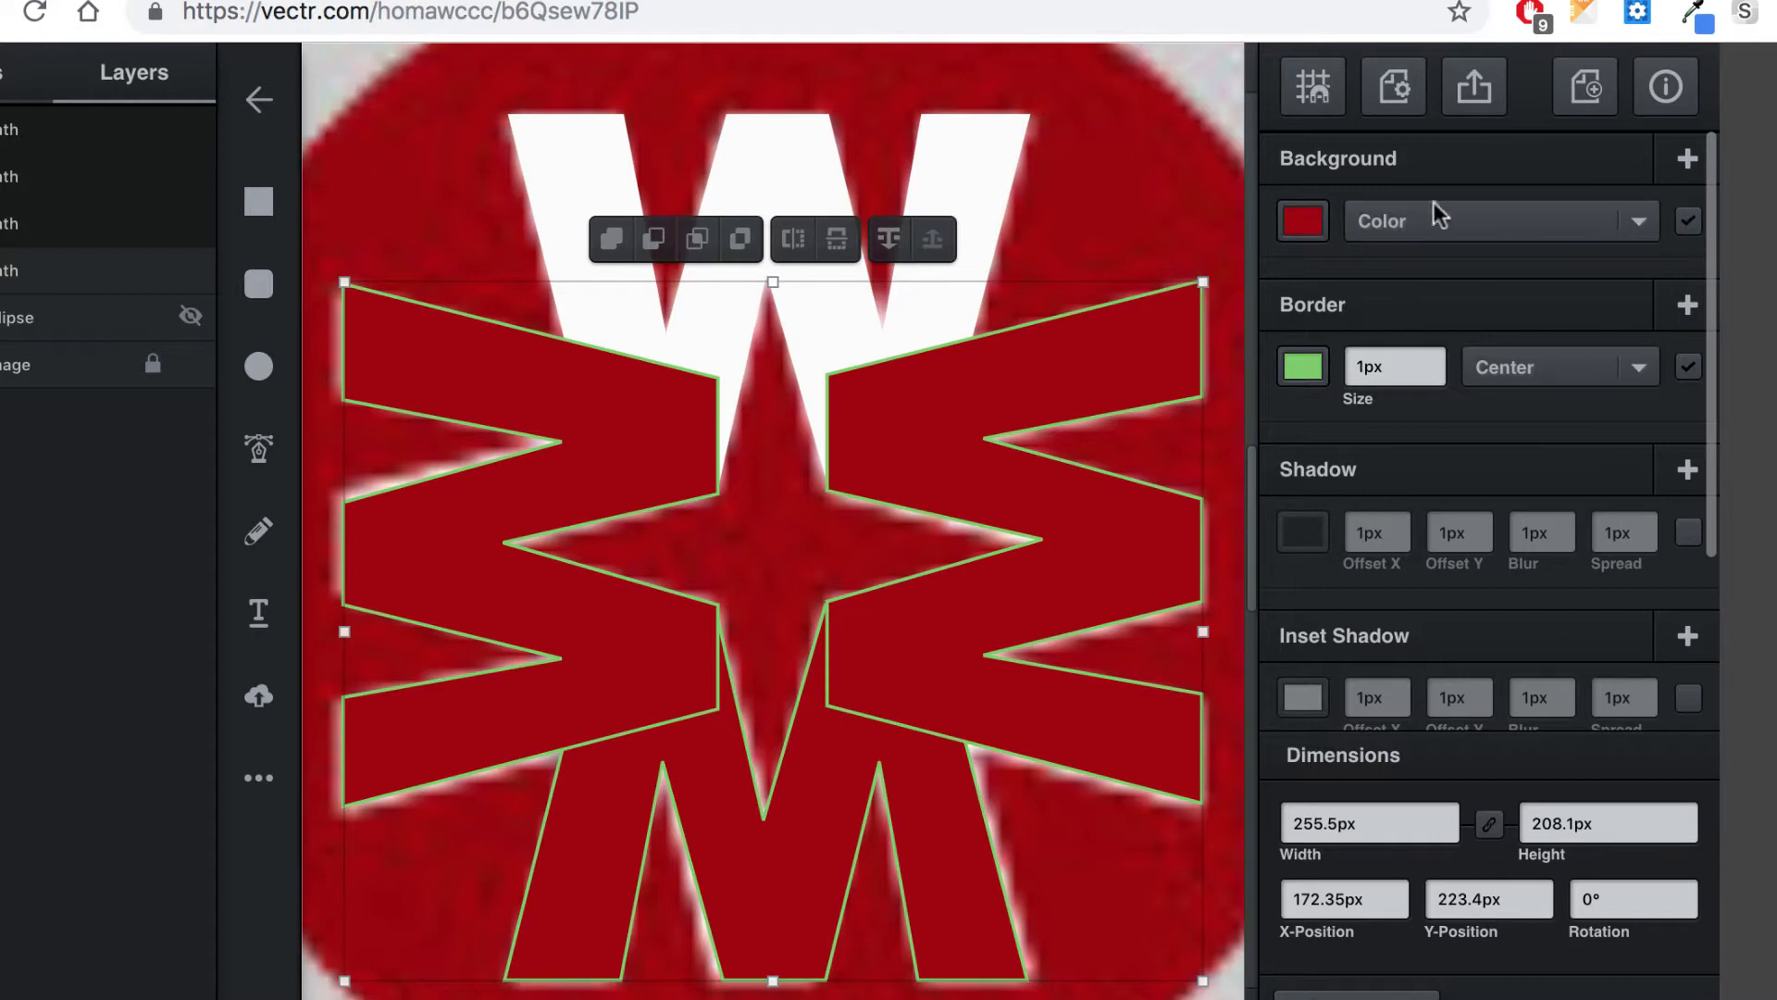
{"action": "left_click", "coordinate": [1312, 225]}
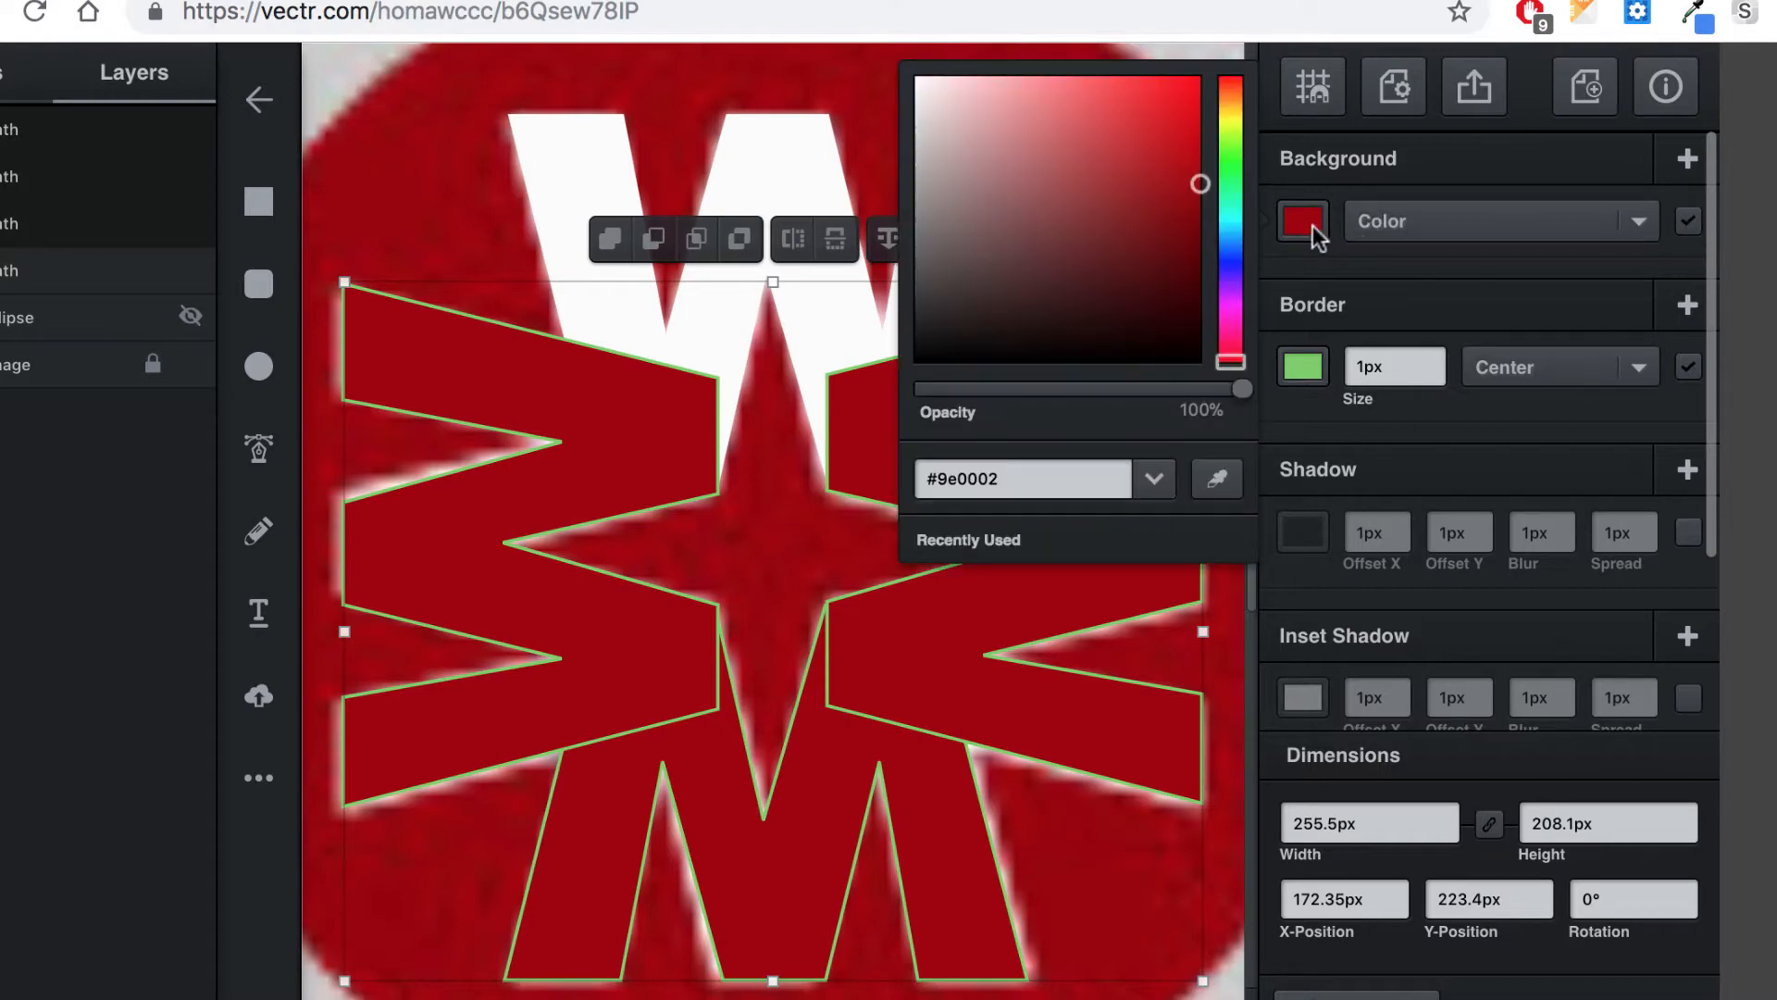
{"action": "mouse_move", "coordinate": [1201, 184]}
{"action": "left_mouse_down"}
{"action": "mouse_move", "coordinate": [1024, 103]}
{"action": "mouse_move", "coordinate": [919, 79]}
{"action": "left_mouse_up"}
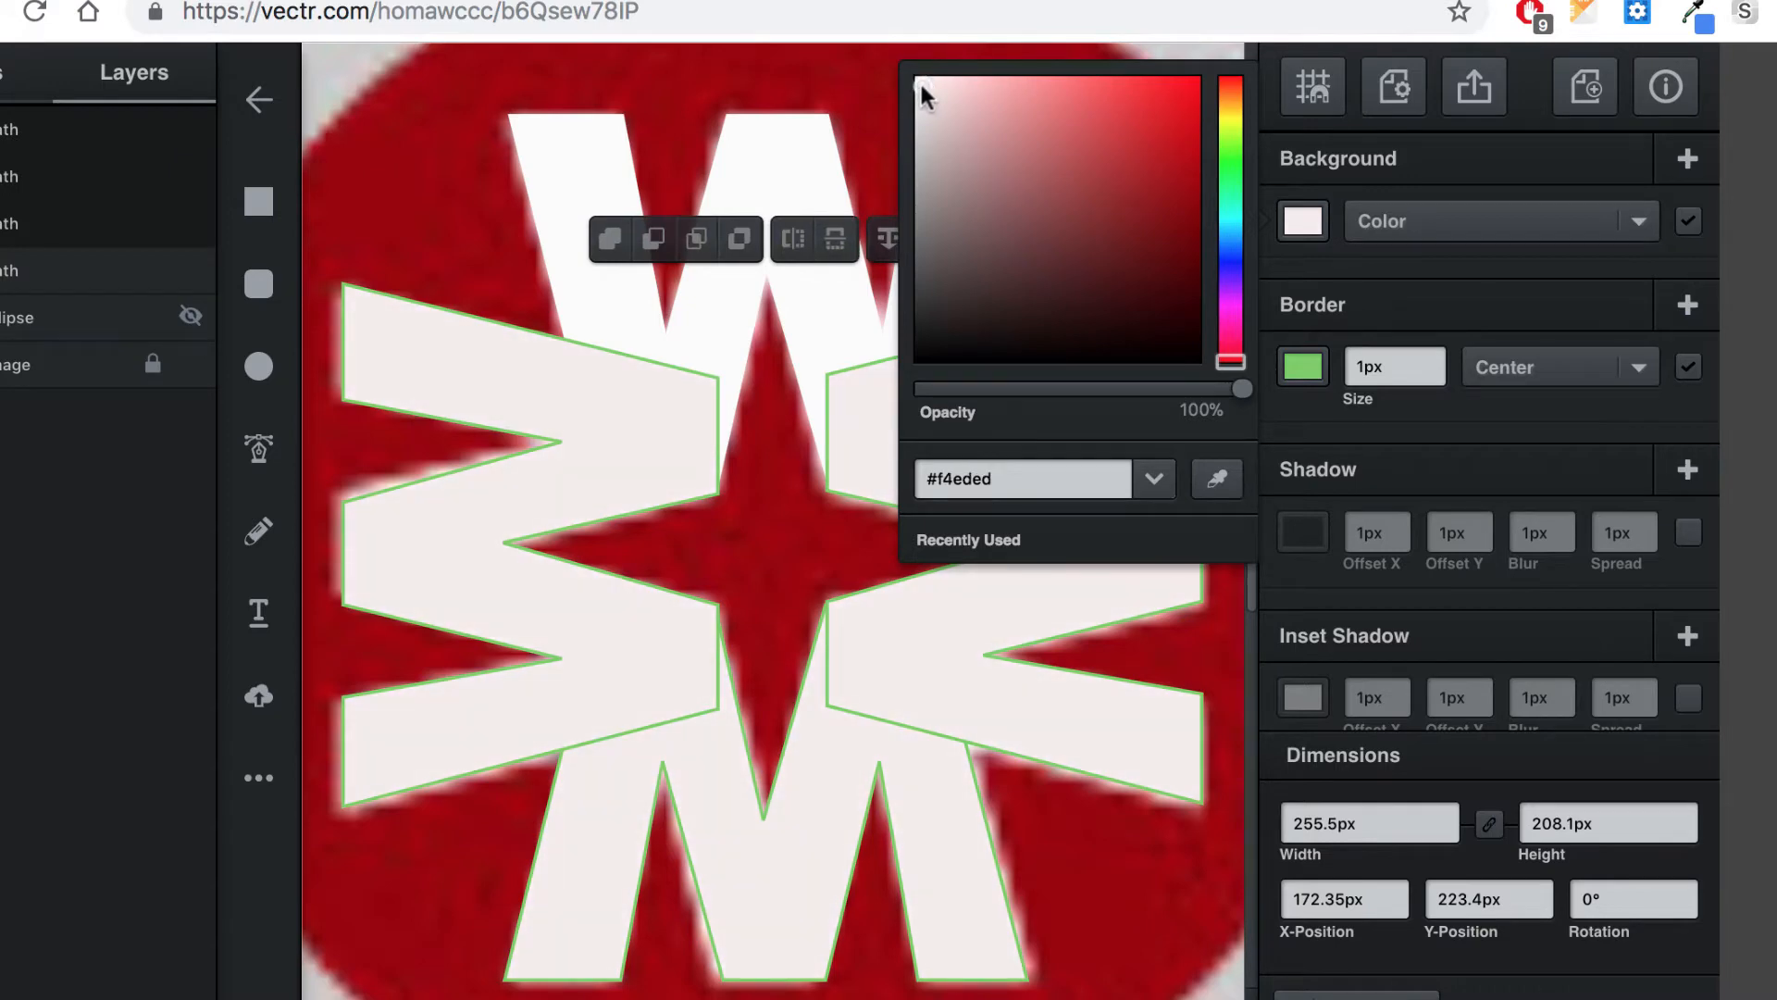
{"action": "left_click", "coordinate": [1686, 364]}
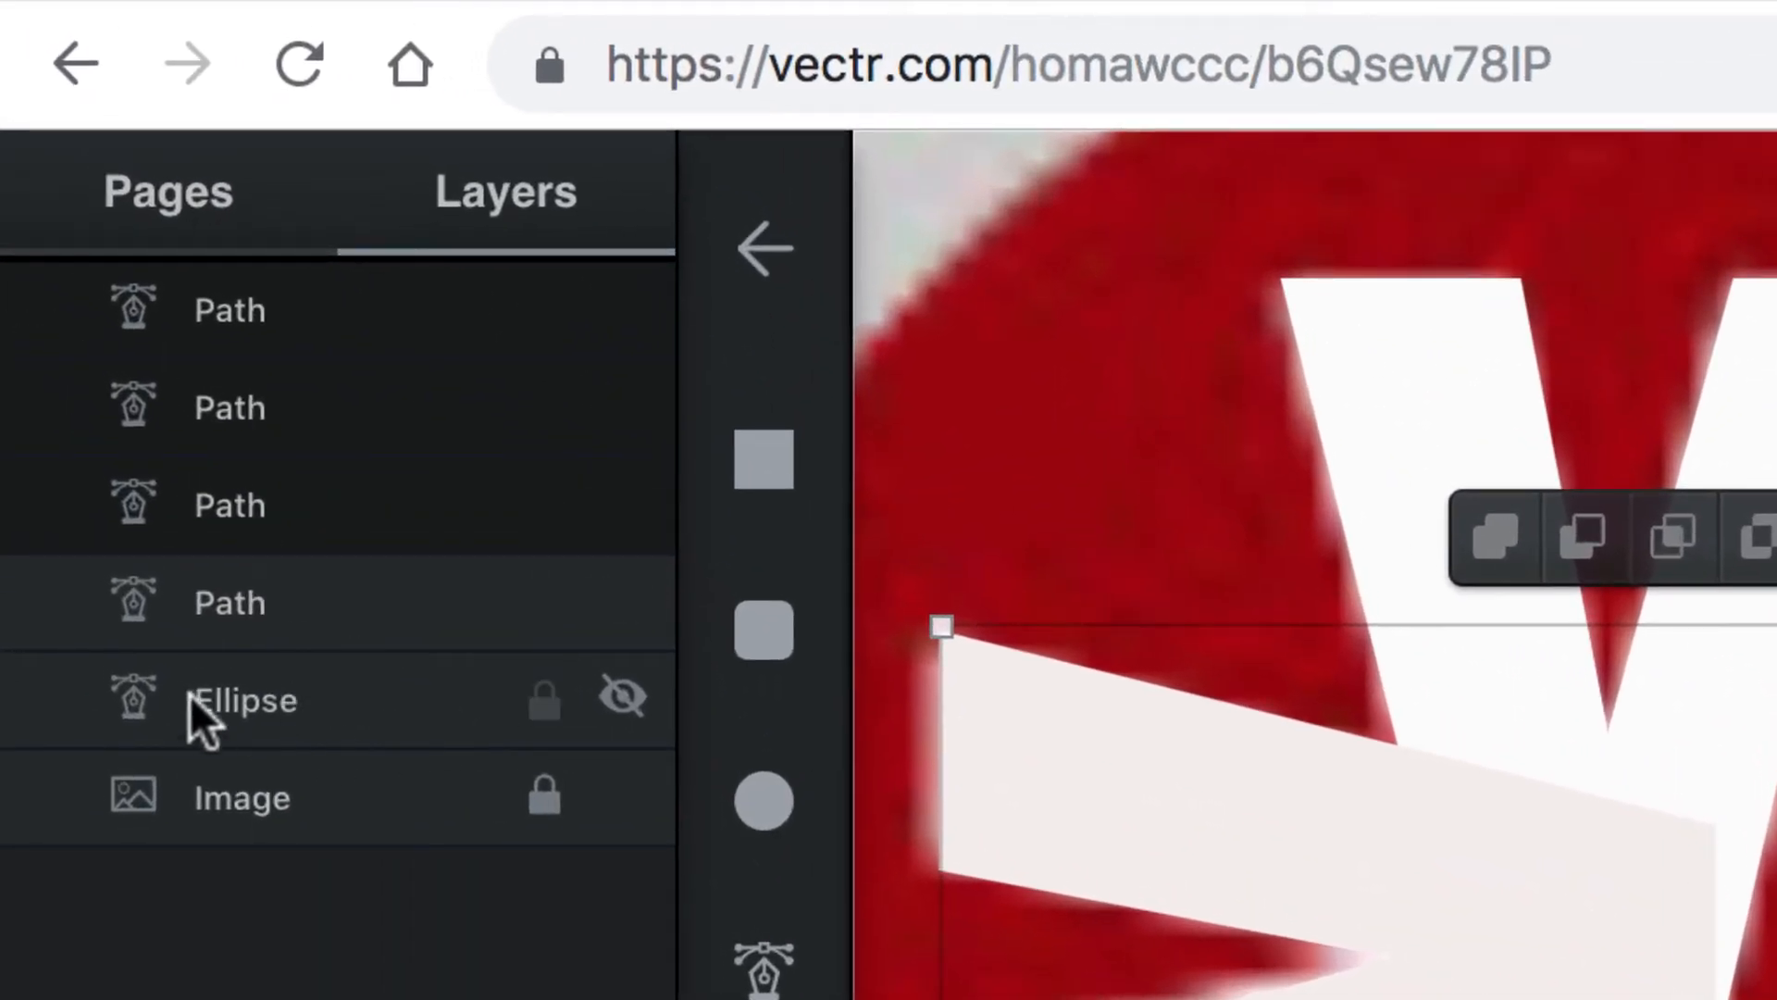
- Unhide the red ellipse and change the background of the right, left and bottom W paths to near-white #fffcfc
{"action": "left_click", "coordinate": [620, 701]}
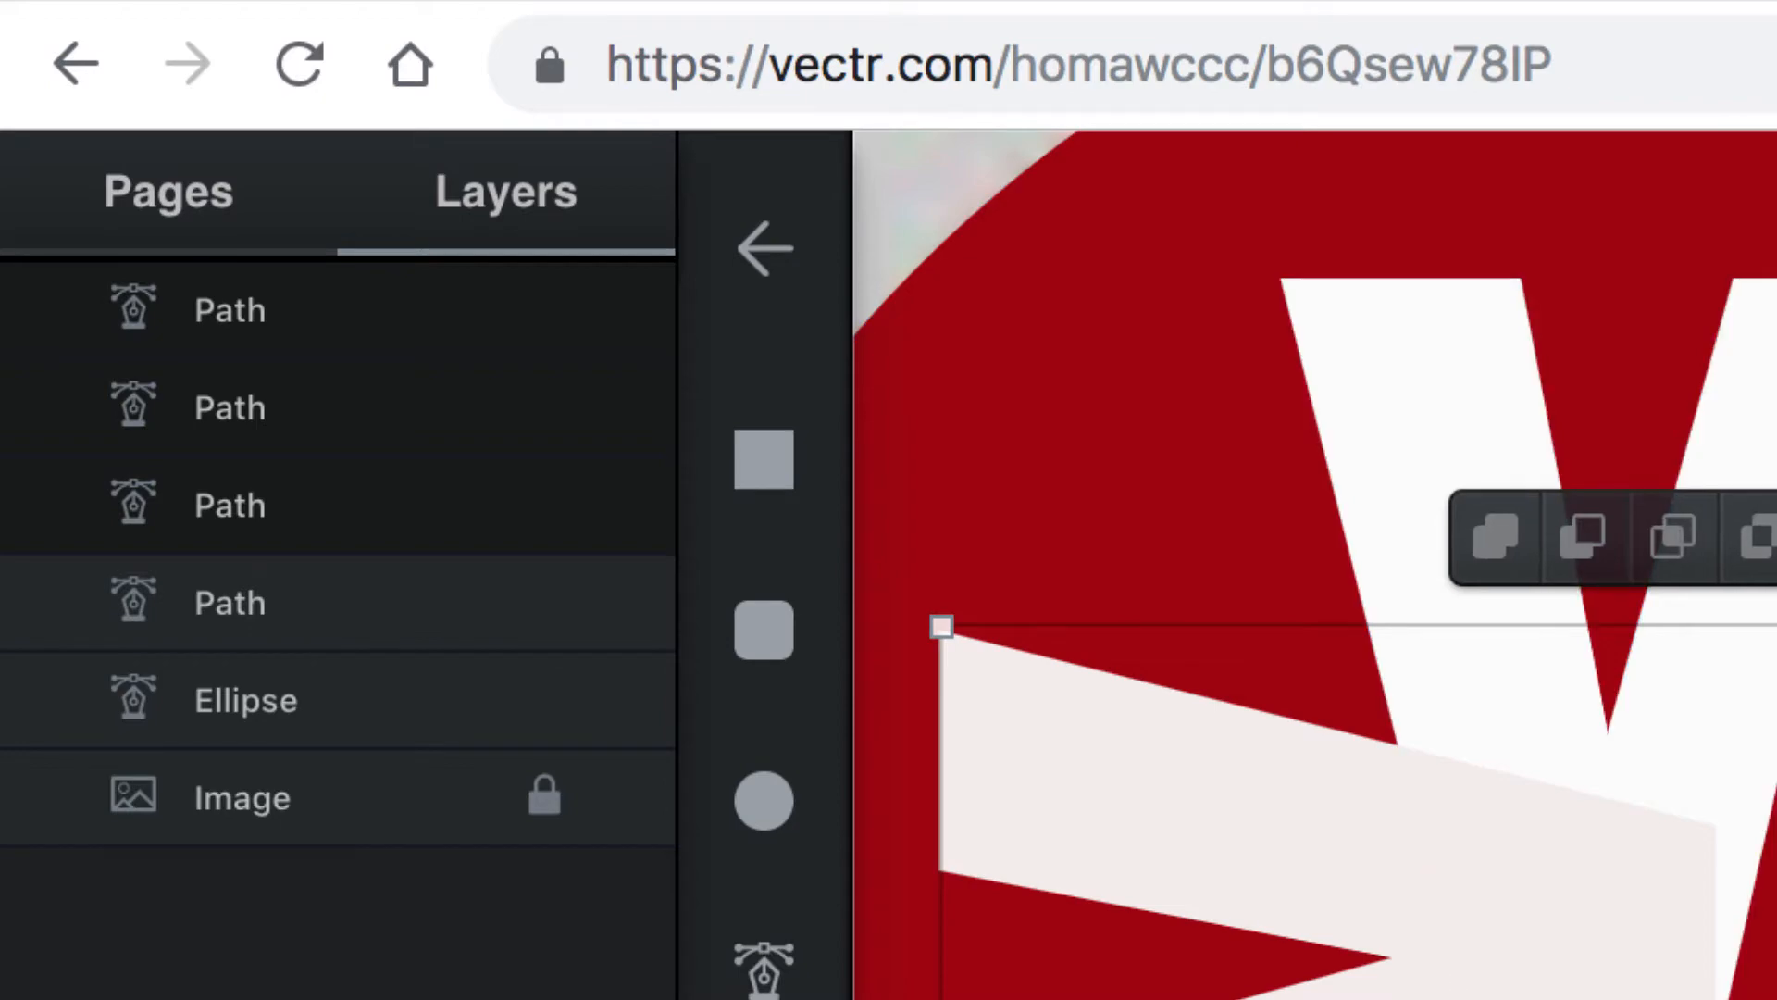
{"action": "left_click", "coordinate": [1773, 749]}
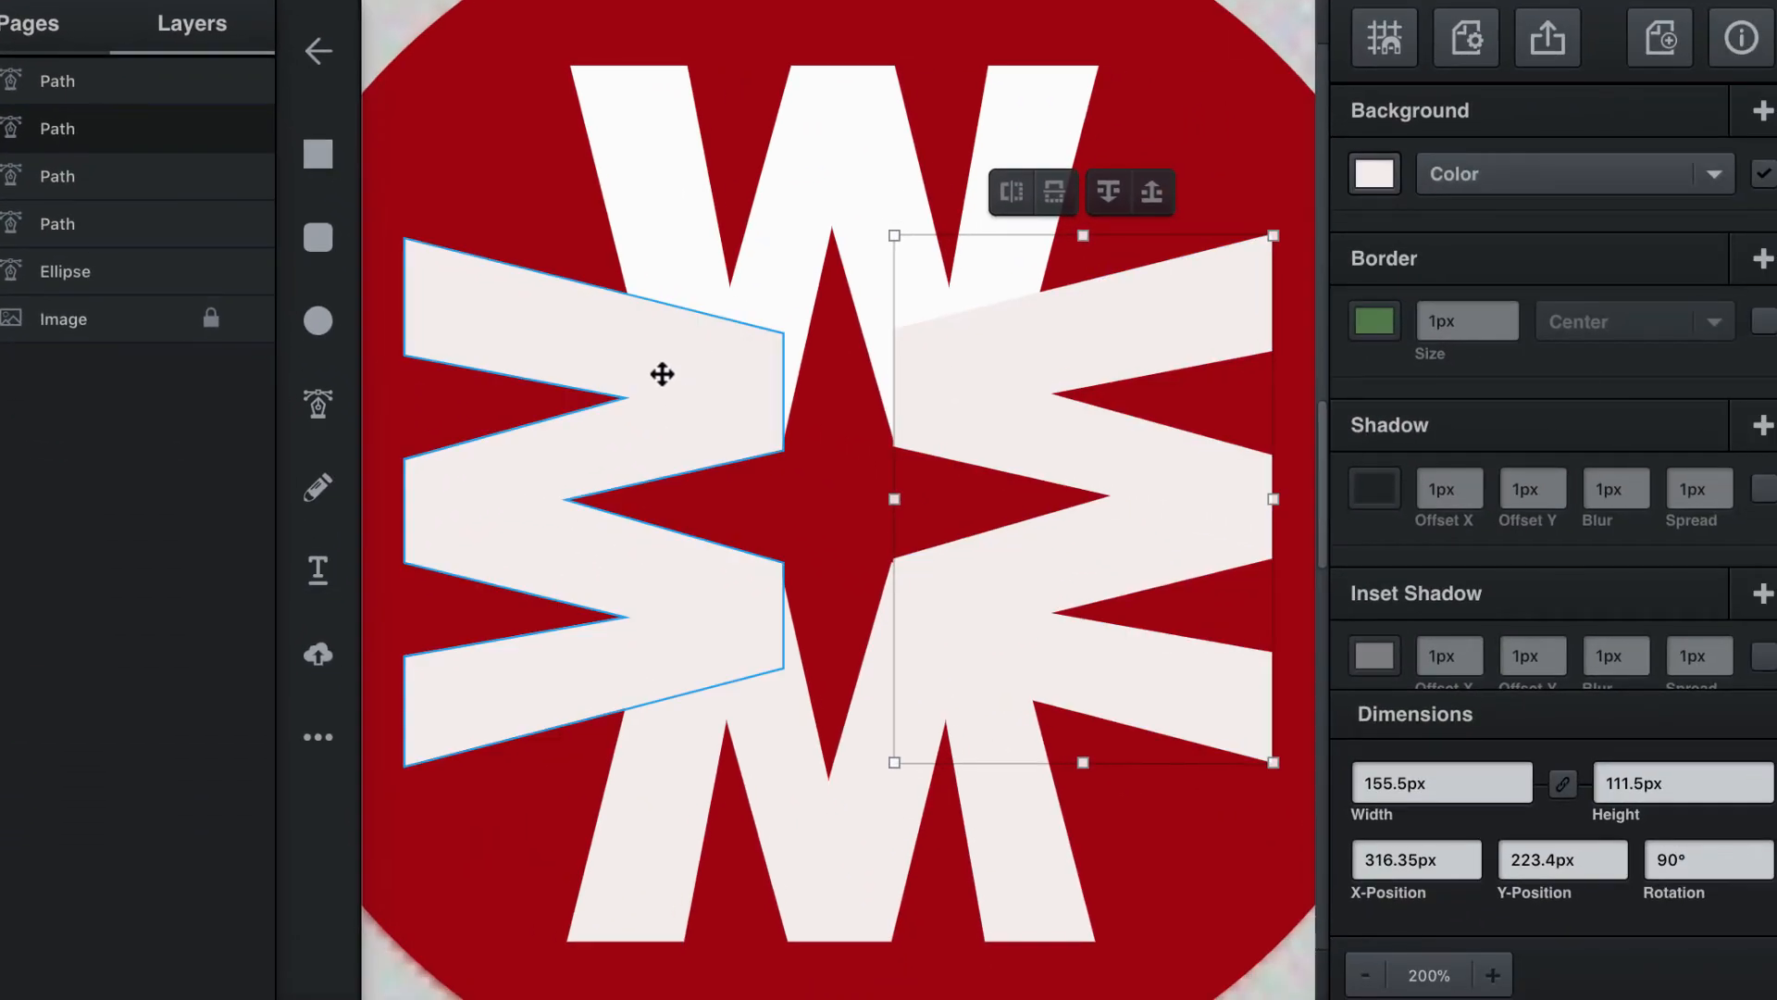
{"action": "left_click", "coordinate": [662, 374], "text": "shift"}
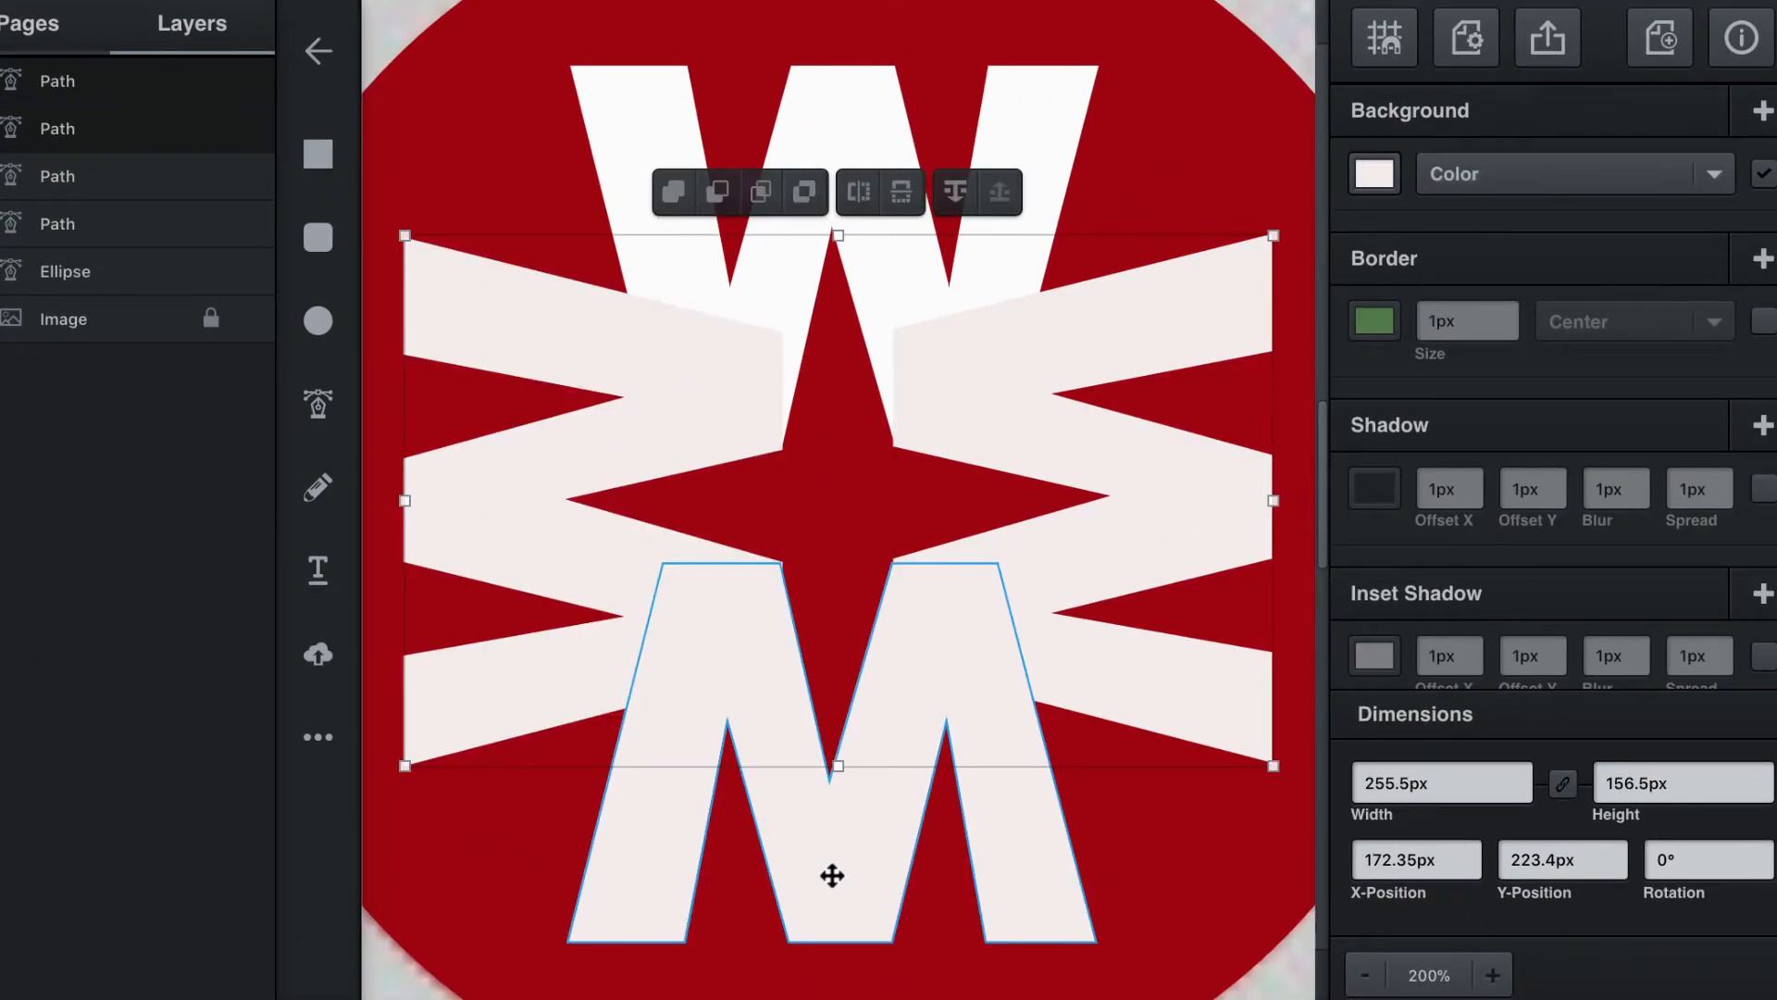
{"action": "left_click", "coordinate": [829, 873], "text": "shift"}
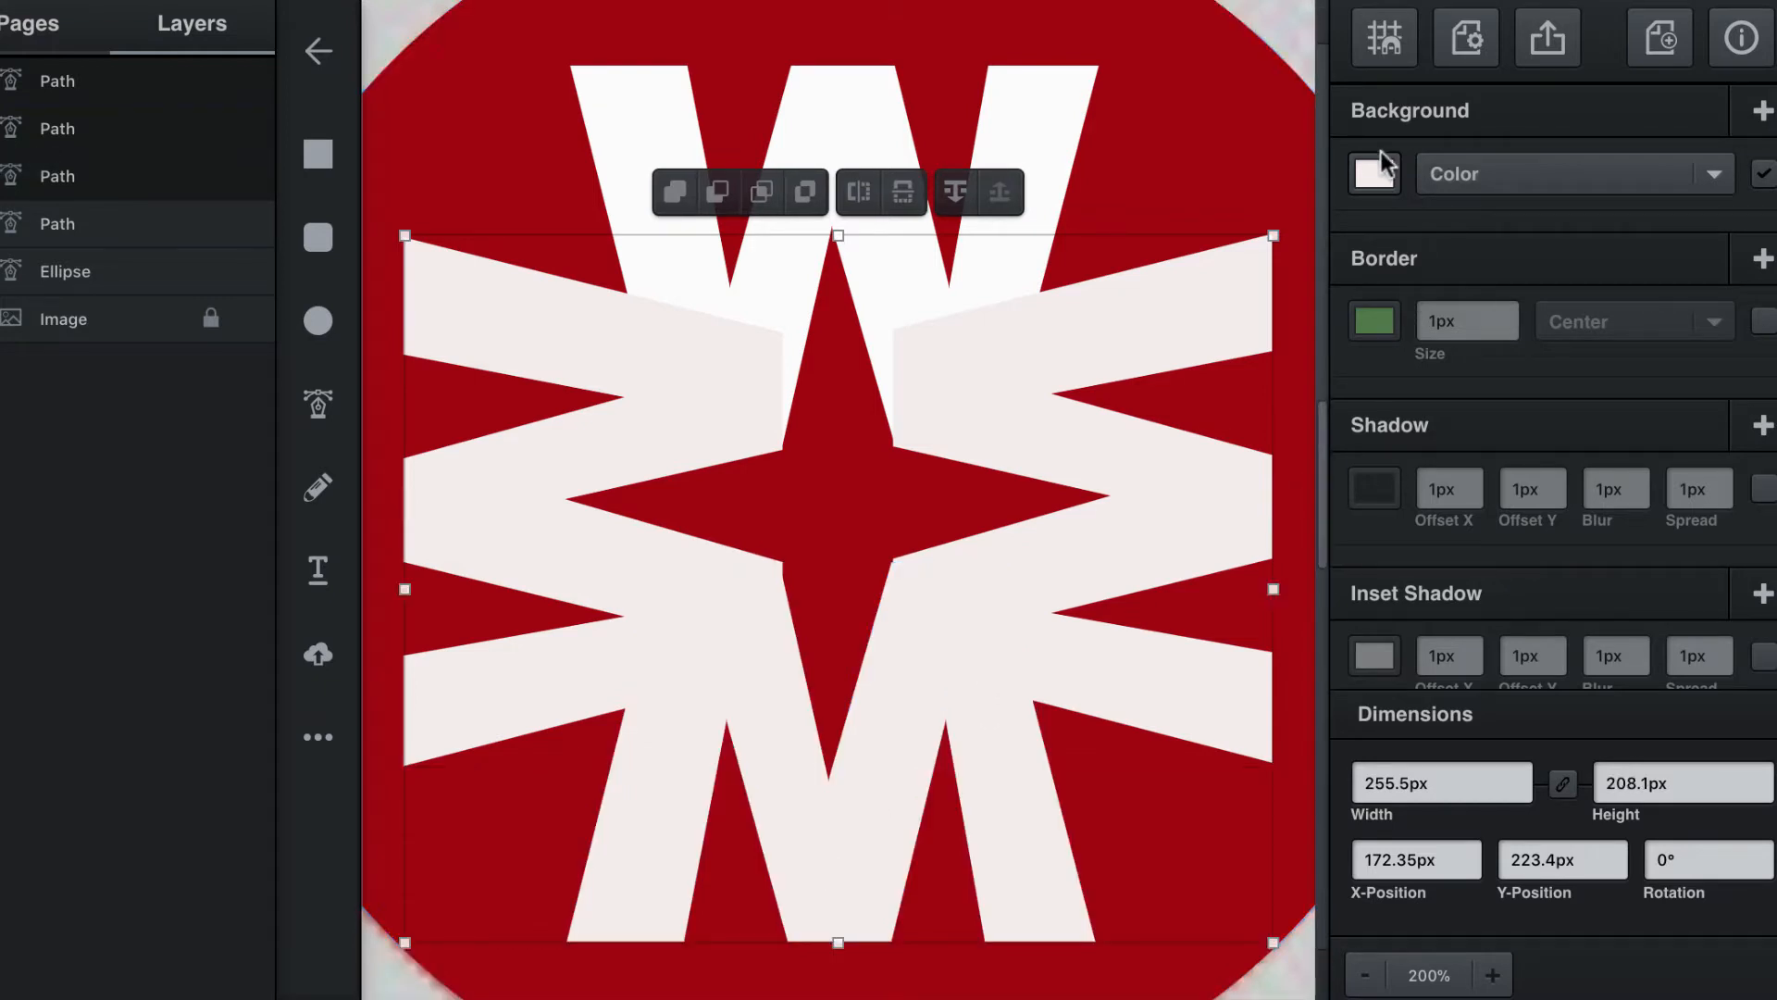
{"action": "left_click", "coordinate": [1374, 173]}
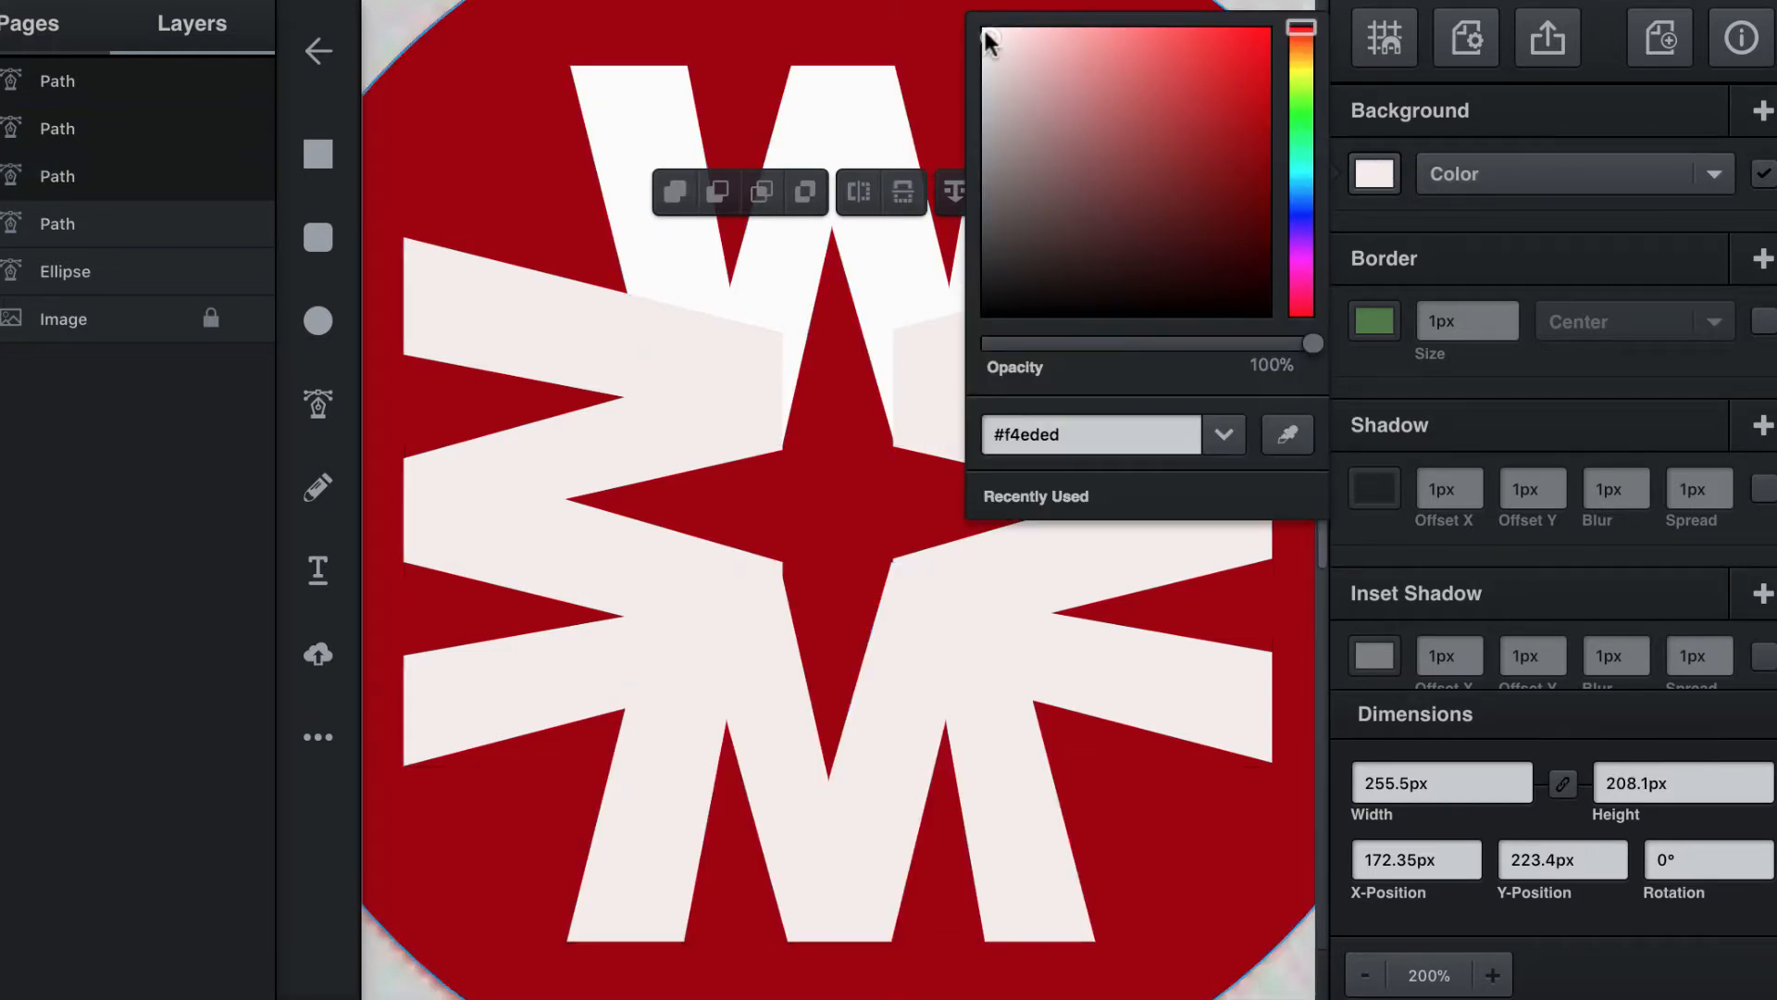
{"action": "left_click_drag", "start_coordinate": [988, 36], "coordinate": [983, 20]}
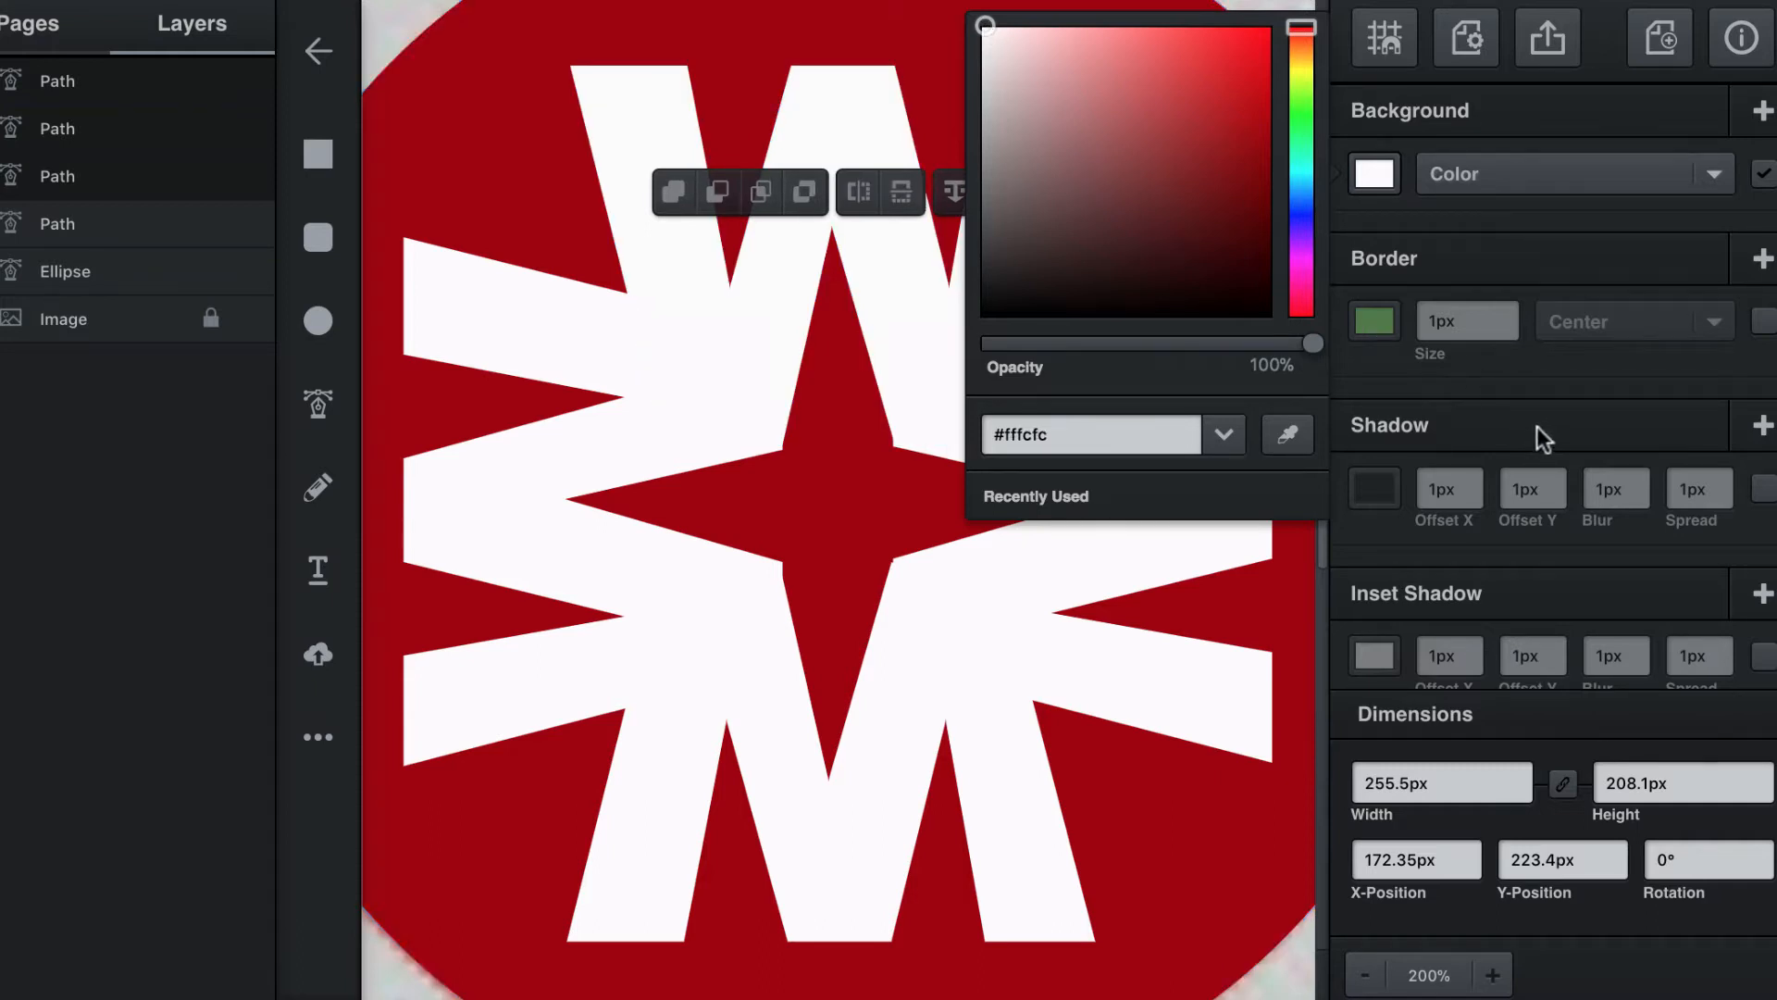
{"action": "left_click", "coordinate": [1546, 398]}
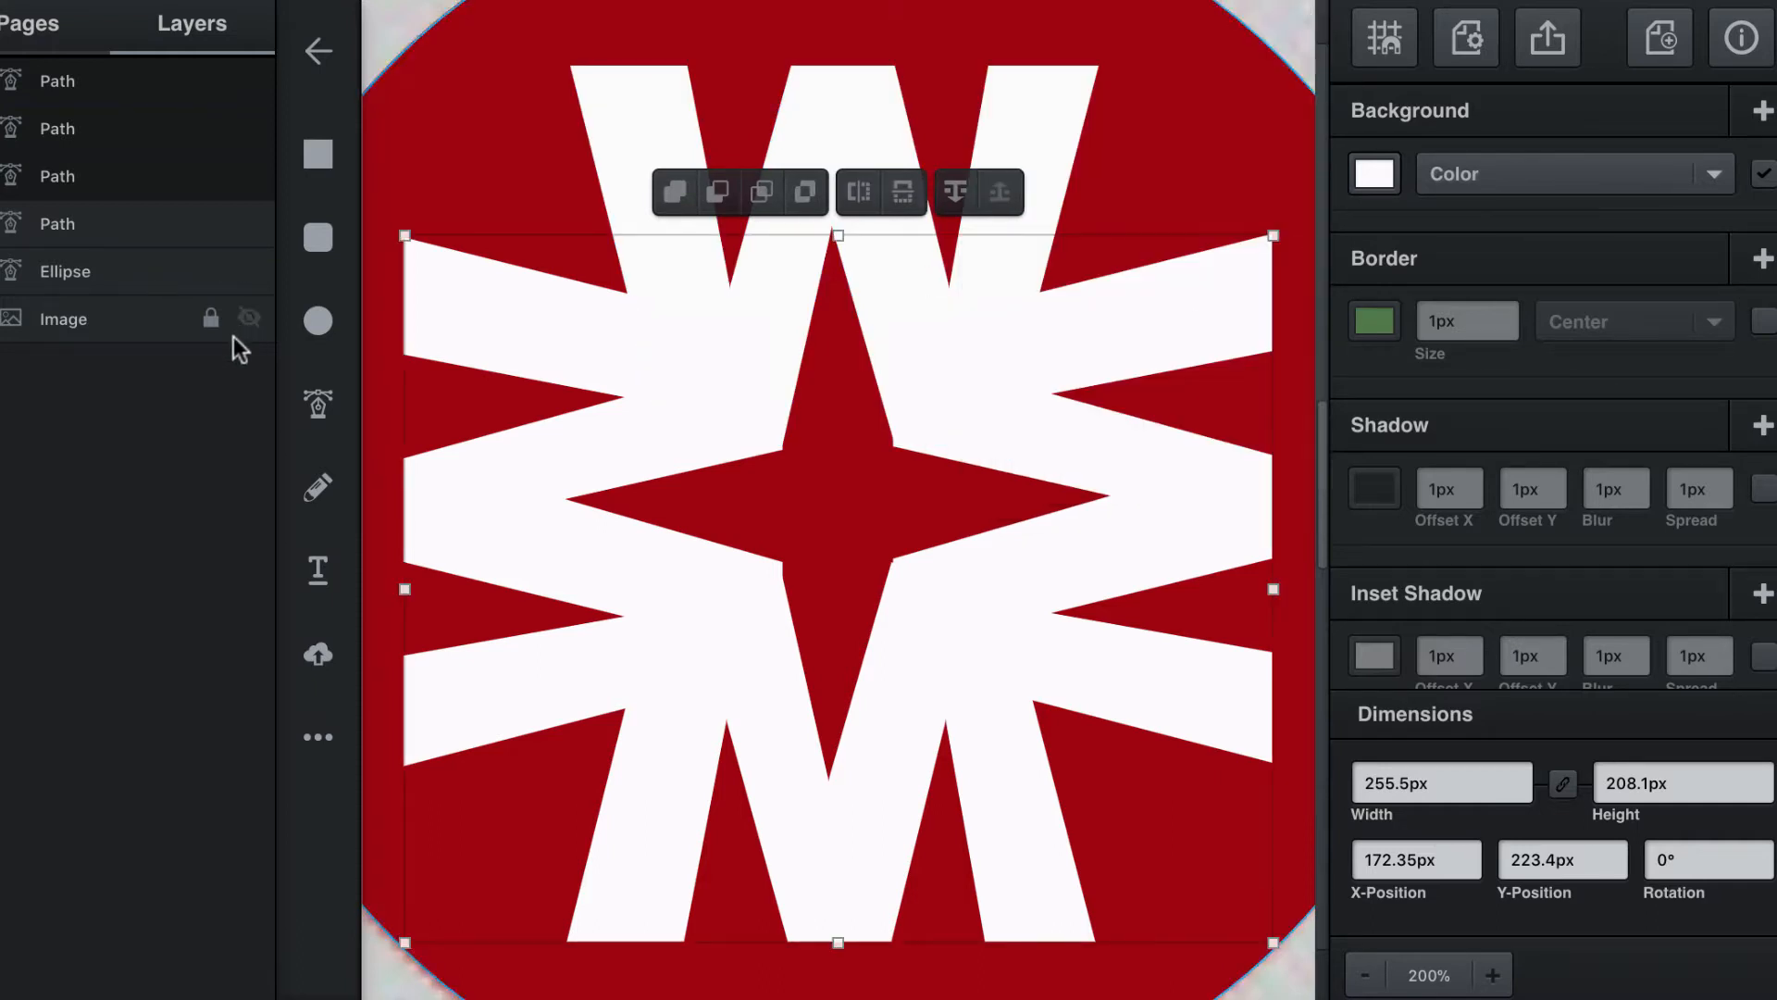
- Hide the original image layer and deselect the W paths to inspect the vector logo and its central star
{"action": "mouse_move", "coordinate": [256, 320]}
{"action": "left_click", "coordinate": [249, 319]}
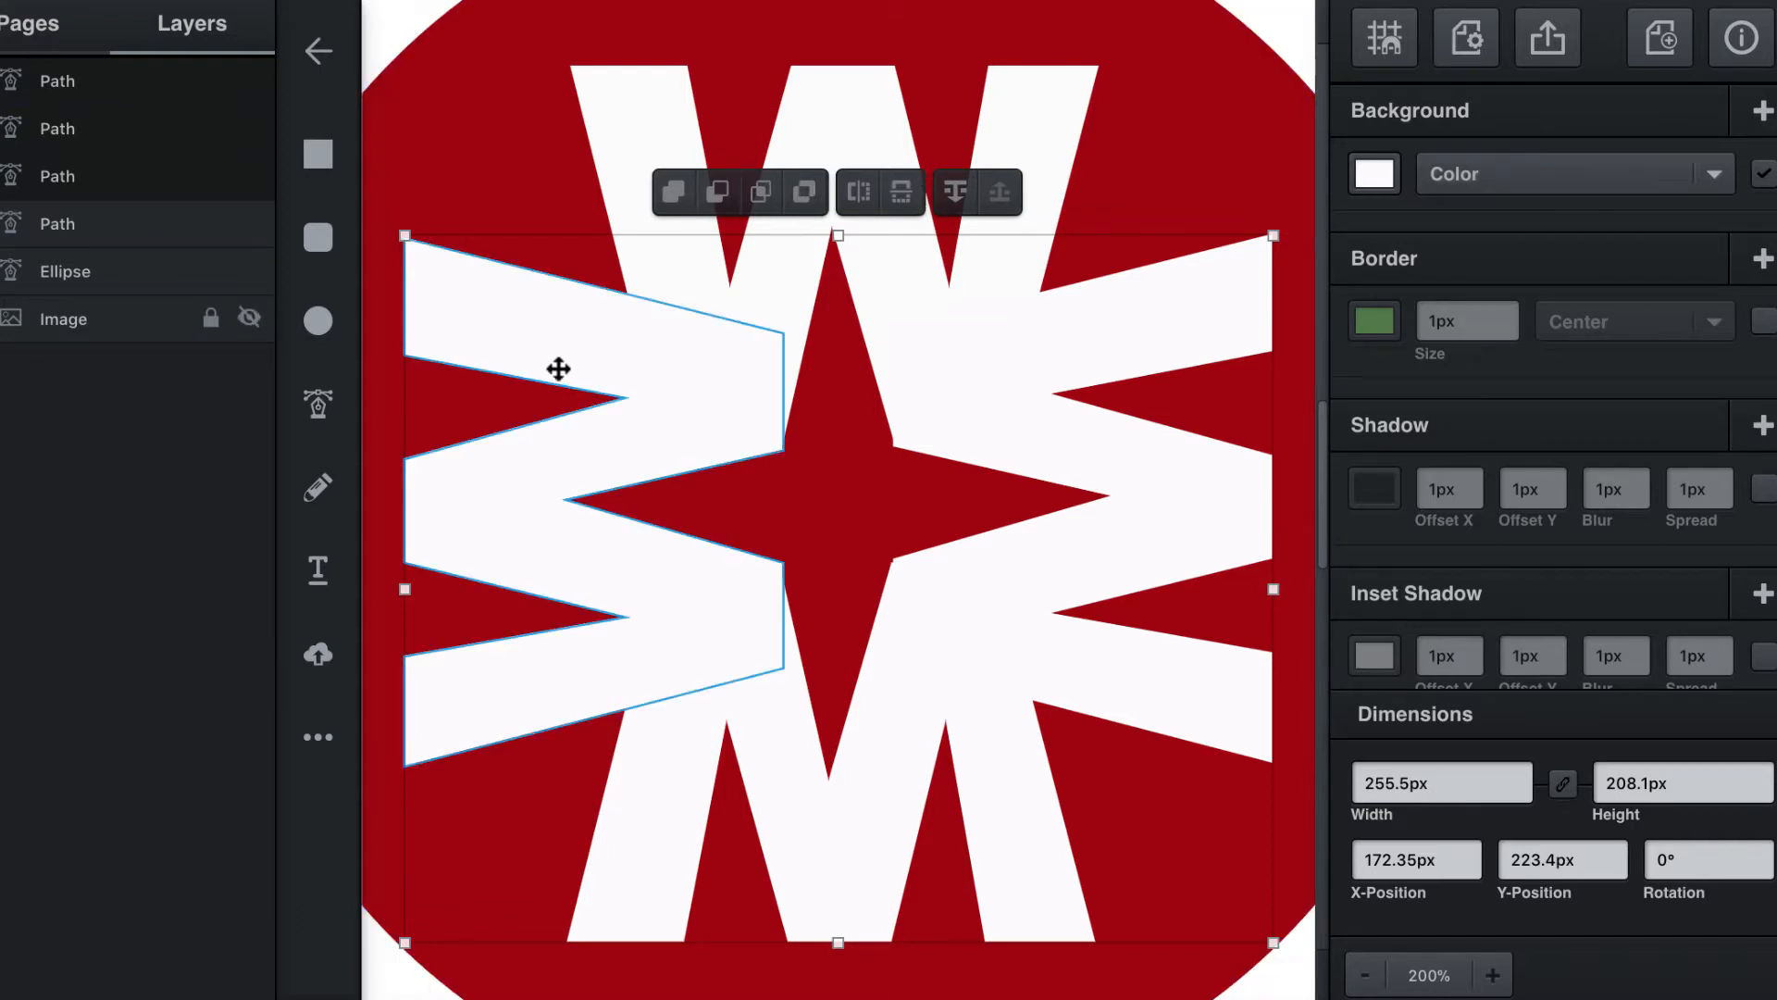
{"action": "left_click", "coordinate": [1364, 975]}
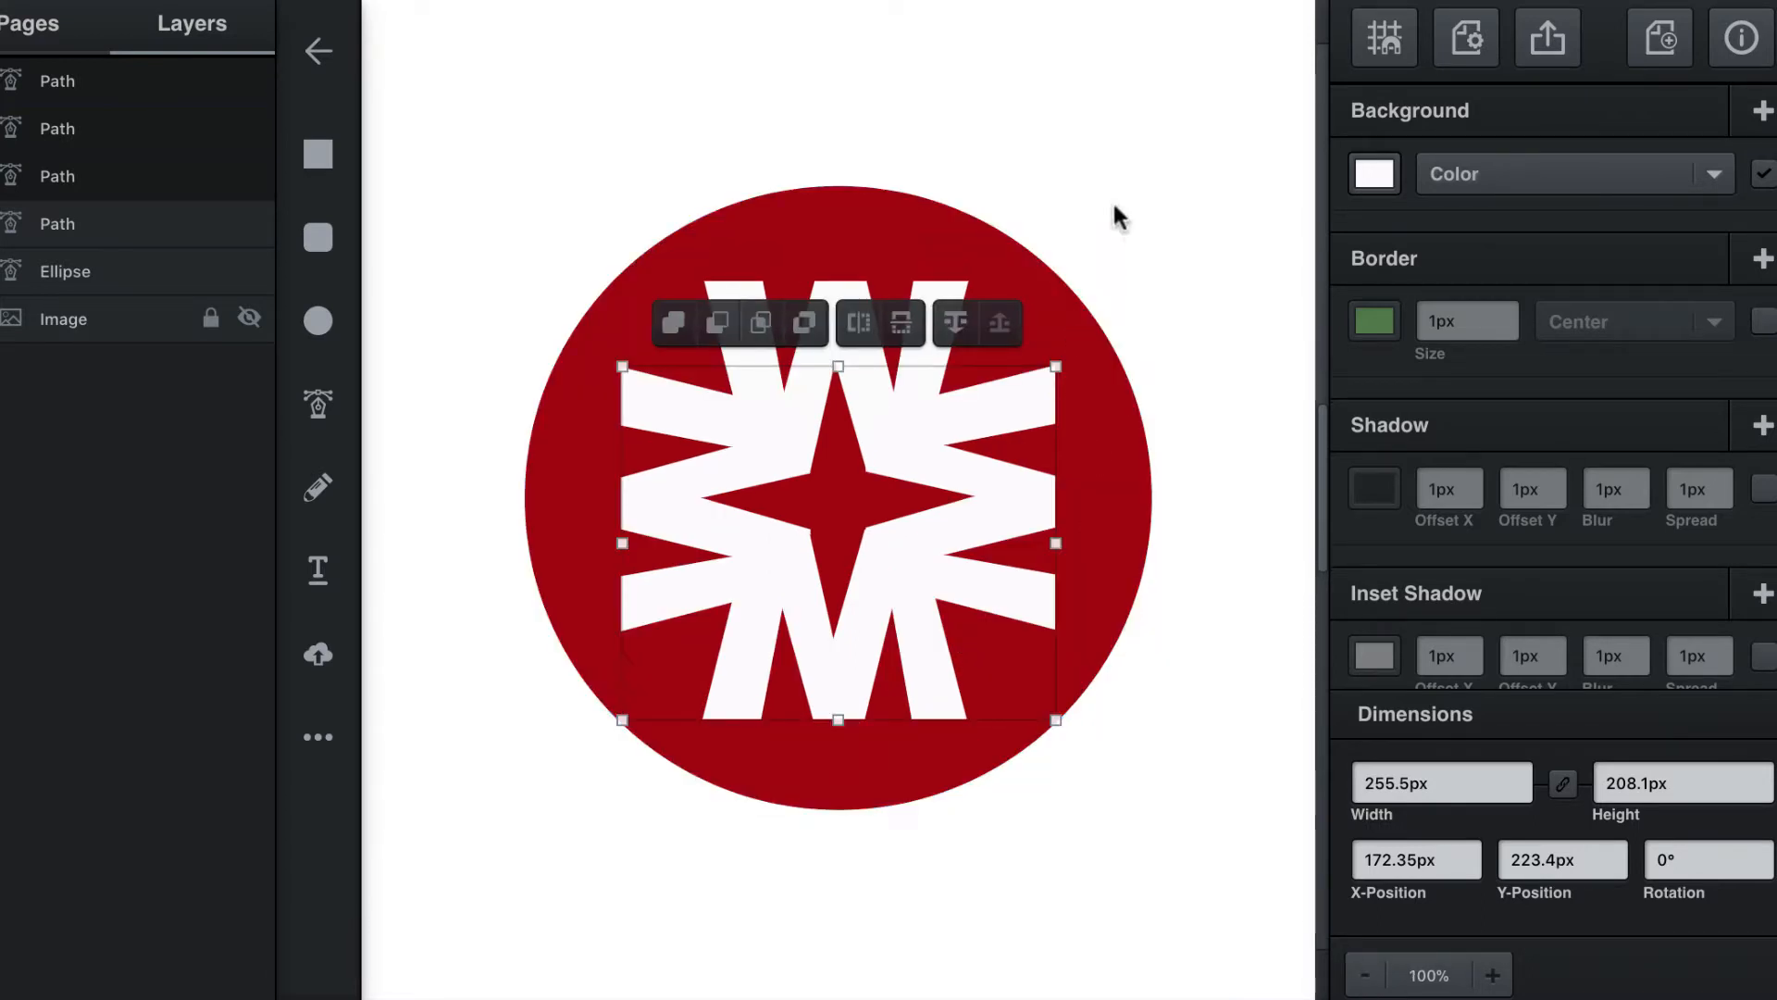
{"action": "left_click", "coordinate": [761, 322]}
{"action": "key", "text": "ctrl+z"}
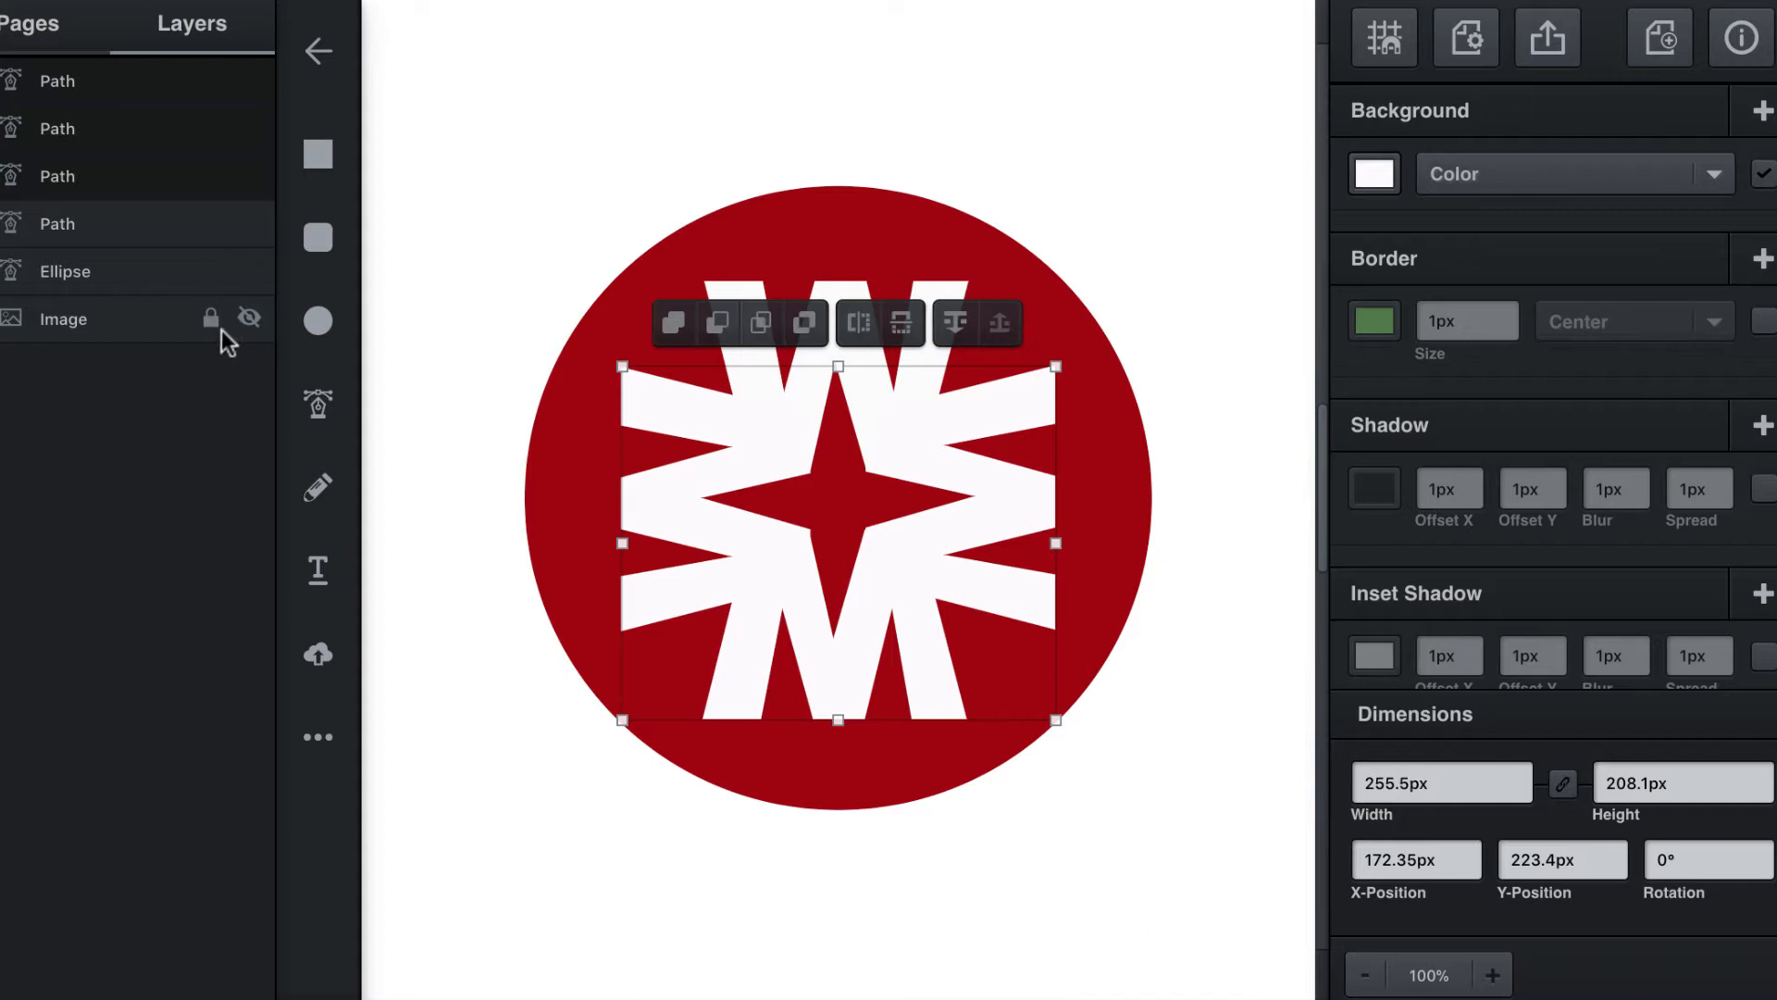
{"action": "left_click", "coordinate": [249, 319]}
{"action": "left_click", "coordinate": [993, 148]}
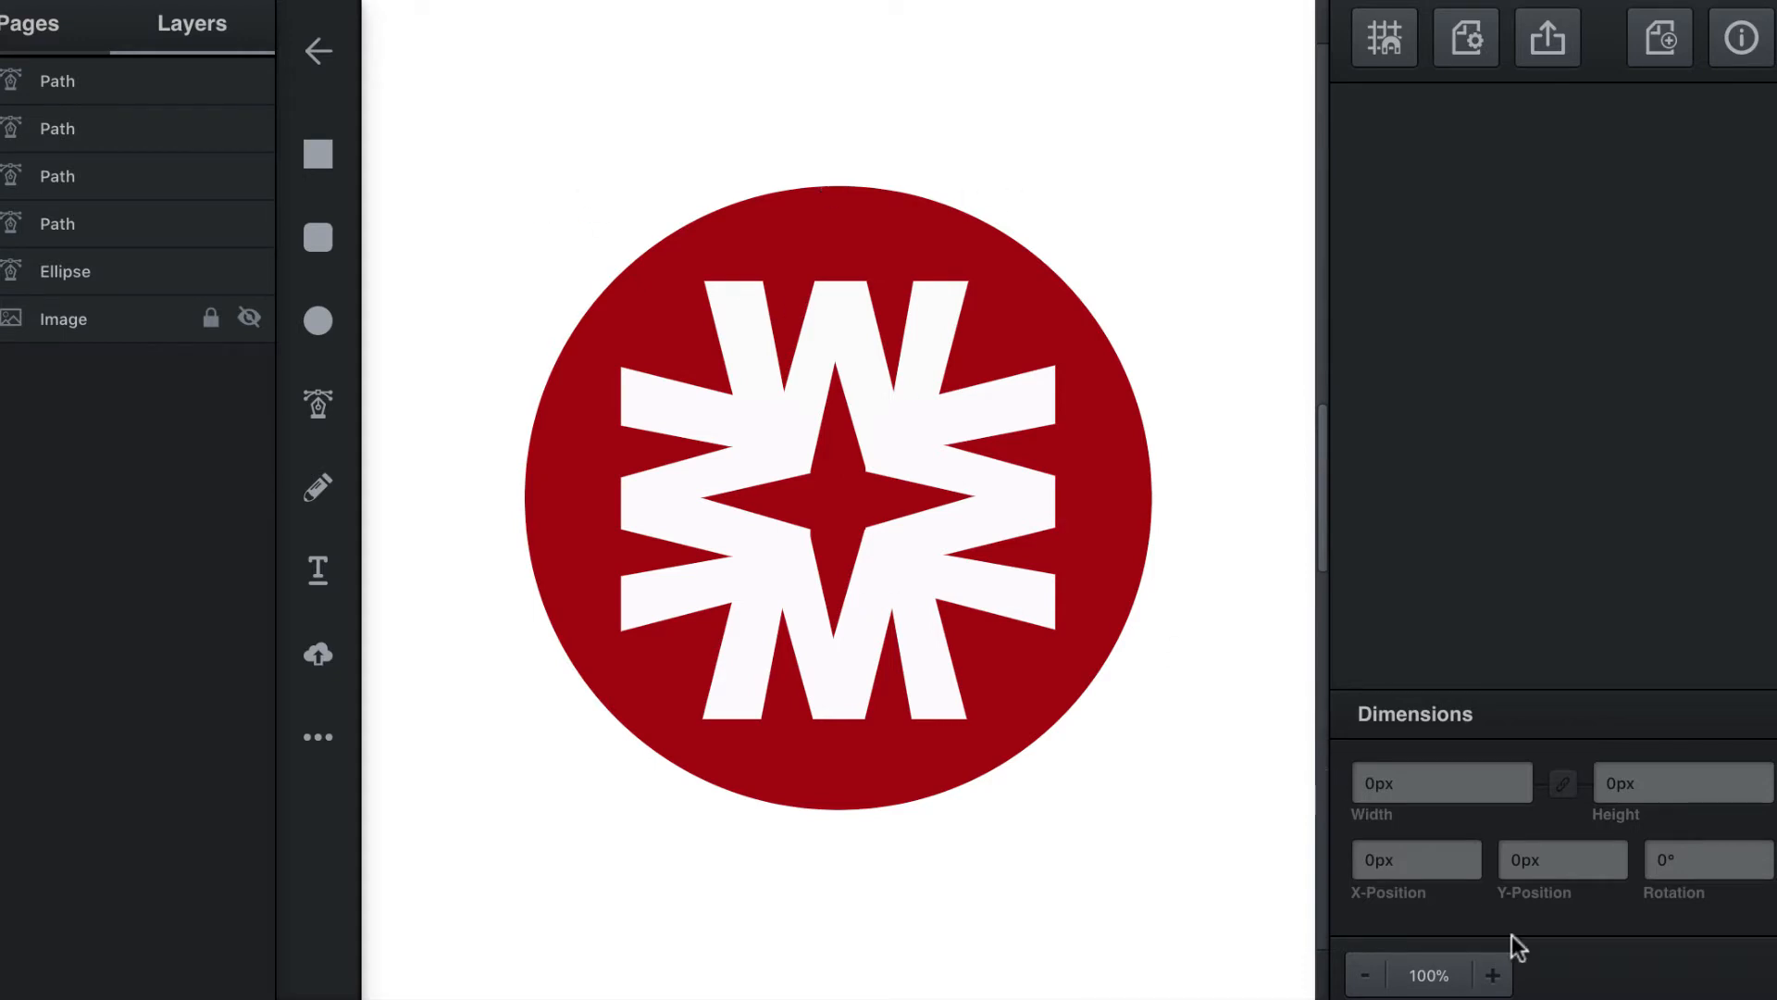
{"action": "left_click", "coordinate": [1493, 975]}
{"action": "left_click", "coordinate": [1493, 975]}
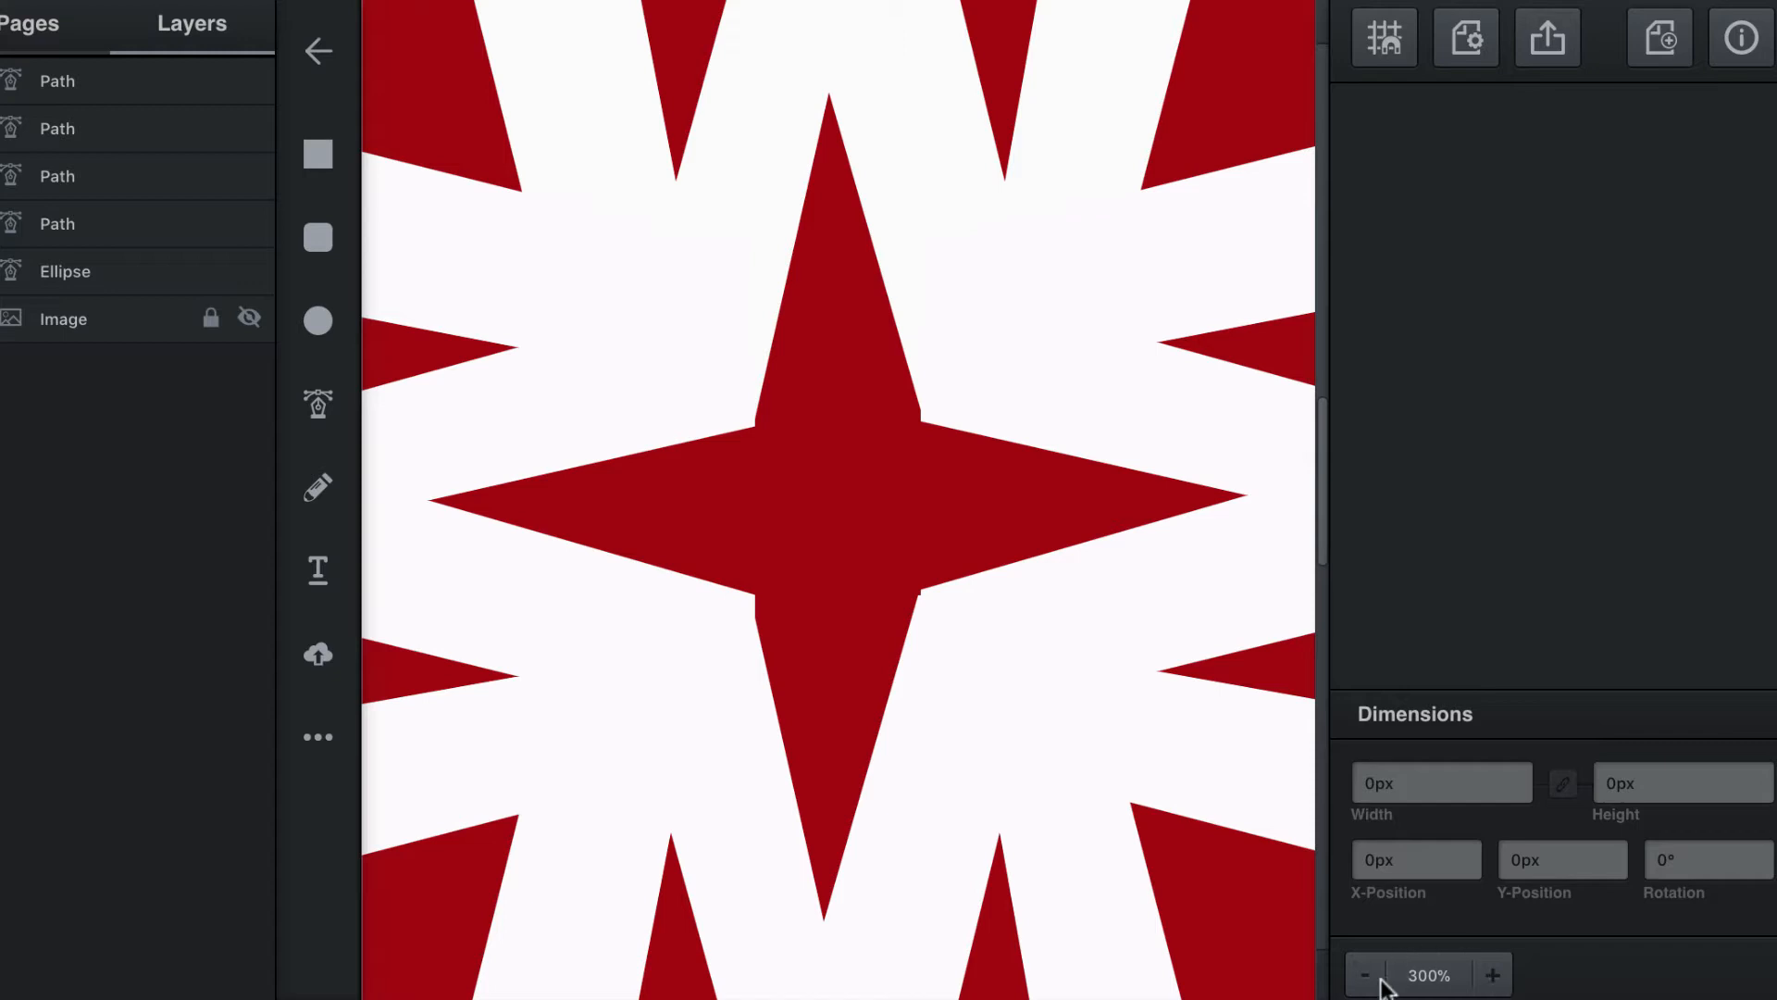
{"action": "left_click", "coordinate": [1368, 975]}
{"action": "left_click", "coordinate": [1368, 974]}
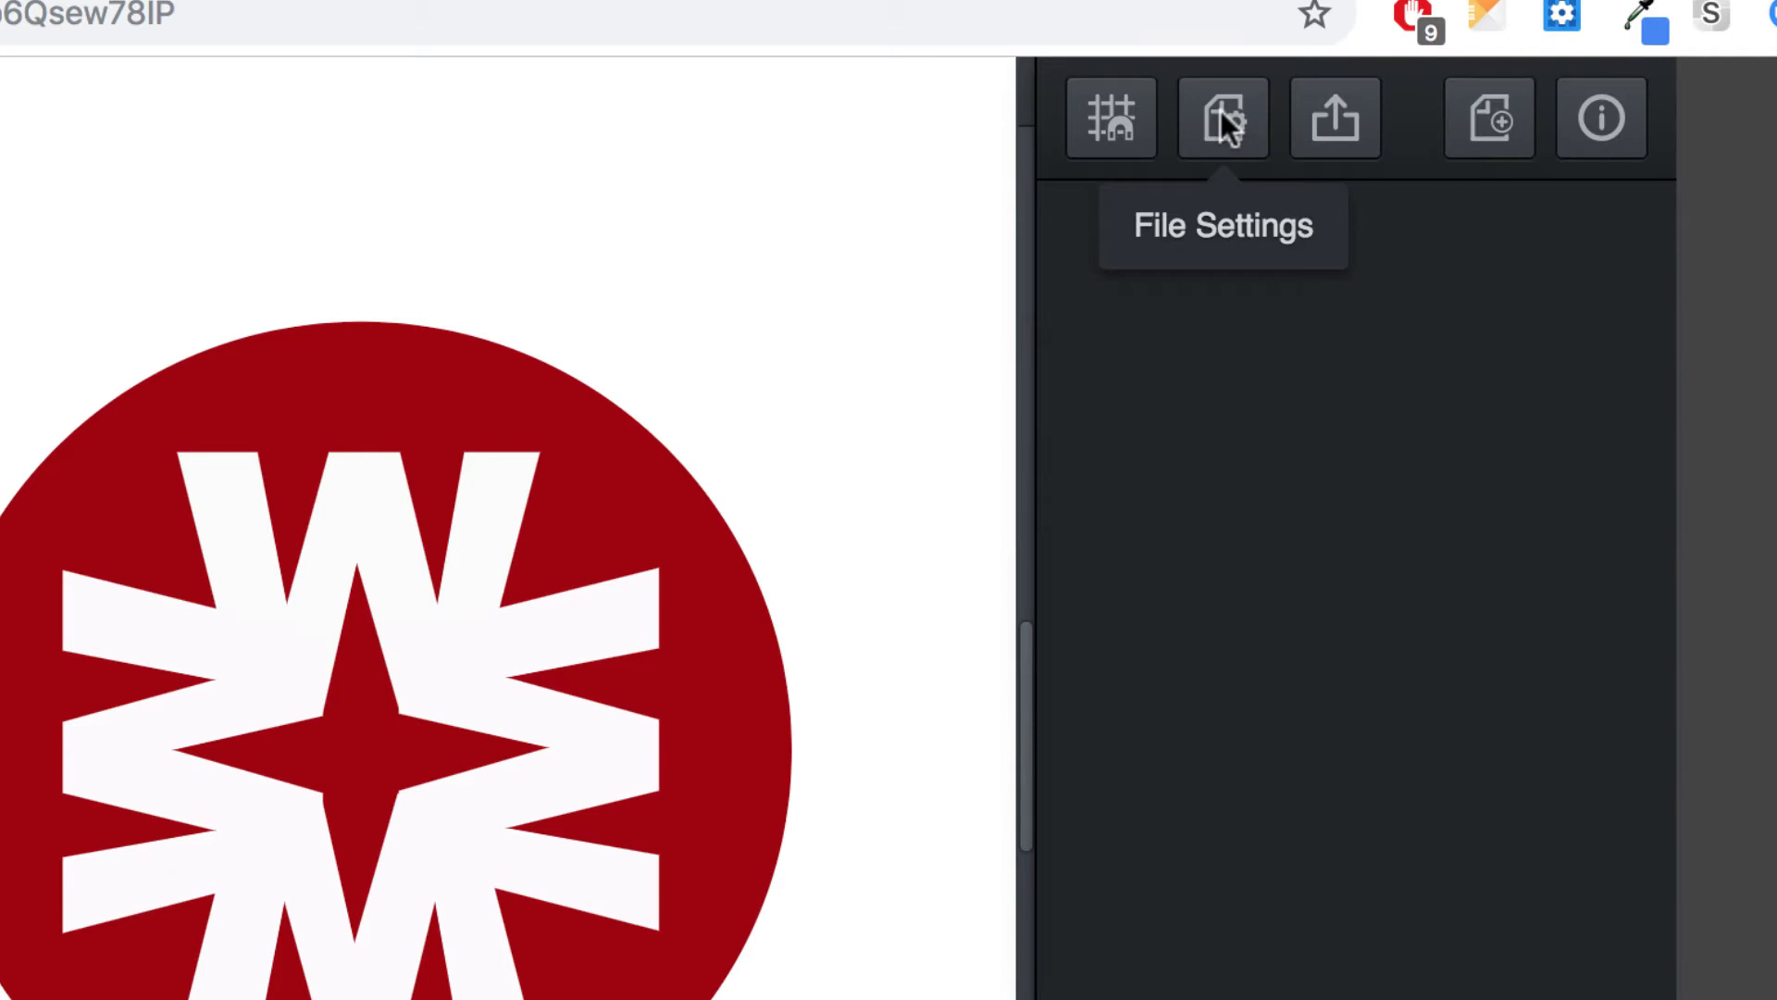
- Name the file wccclogo-v in the file settings and save the filename
{"action": "left_click", "coordinate": [1220, 109]}
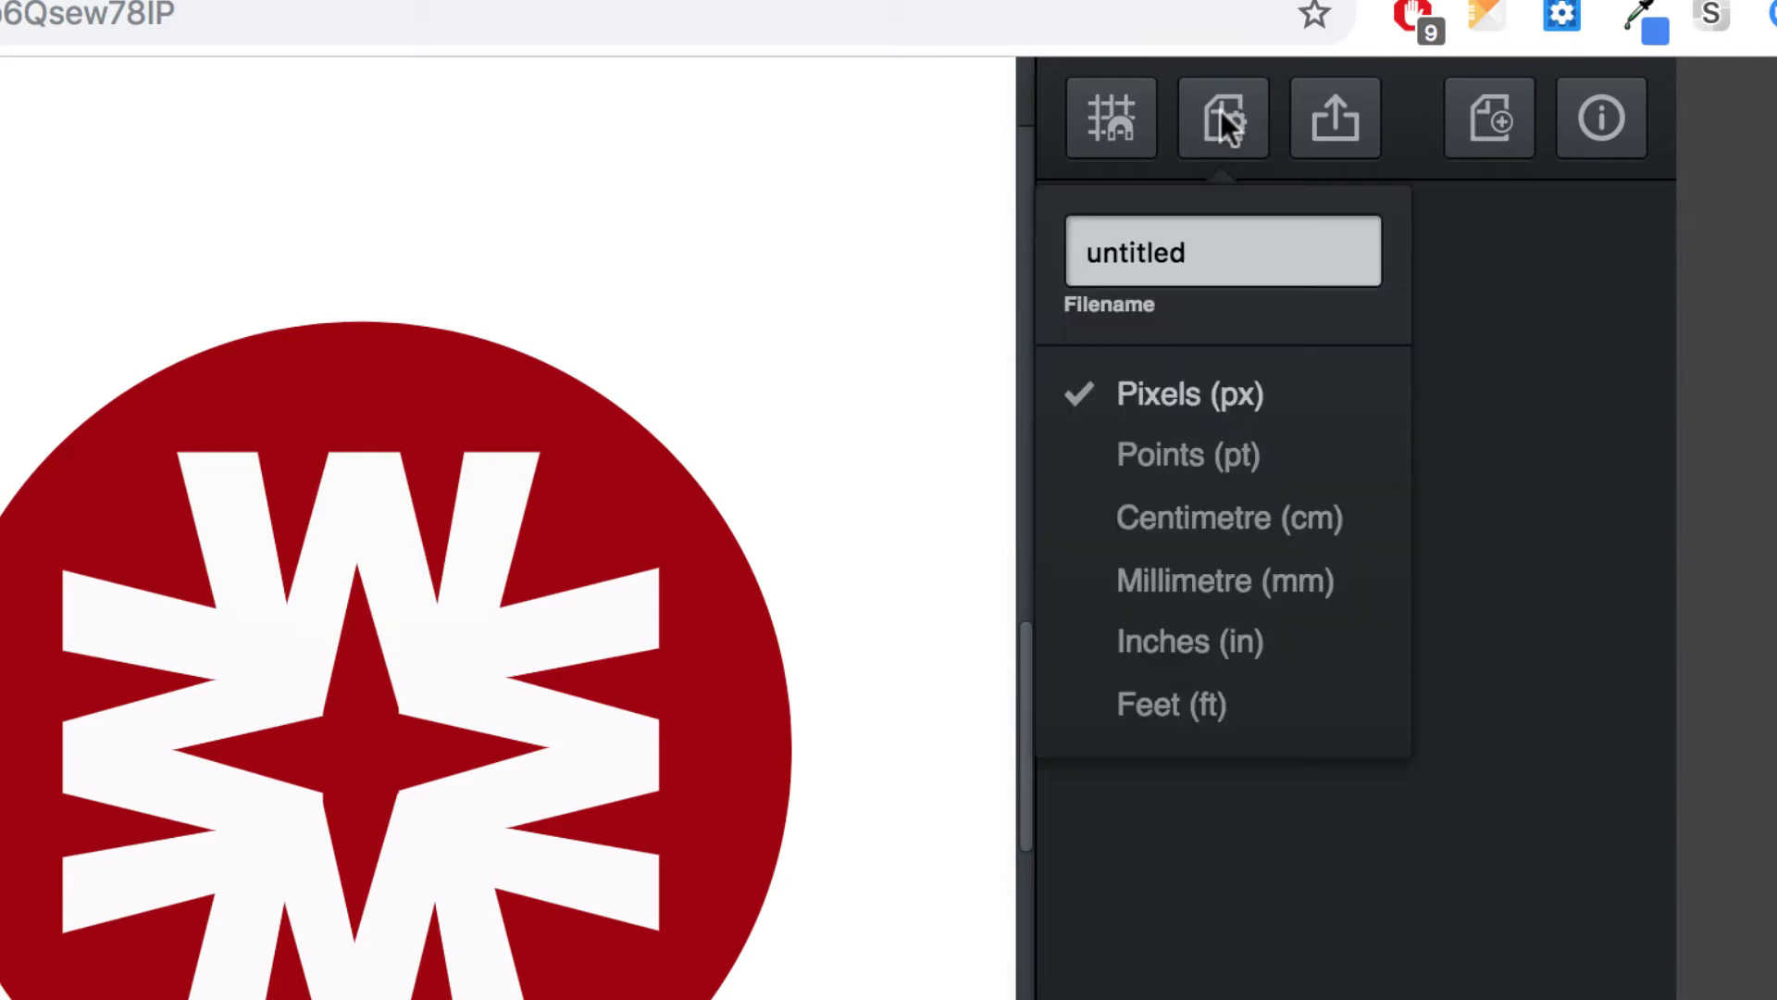
{"action": "left_click", "coordinate": [1214, 250]}
{"action": "key", "text": "super+a"}
{"action": "type", "text": "wc"}
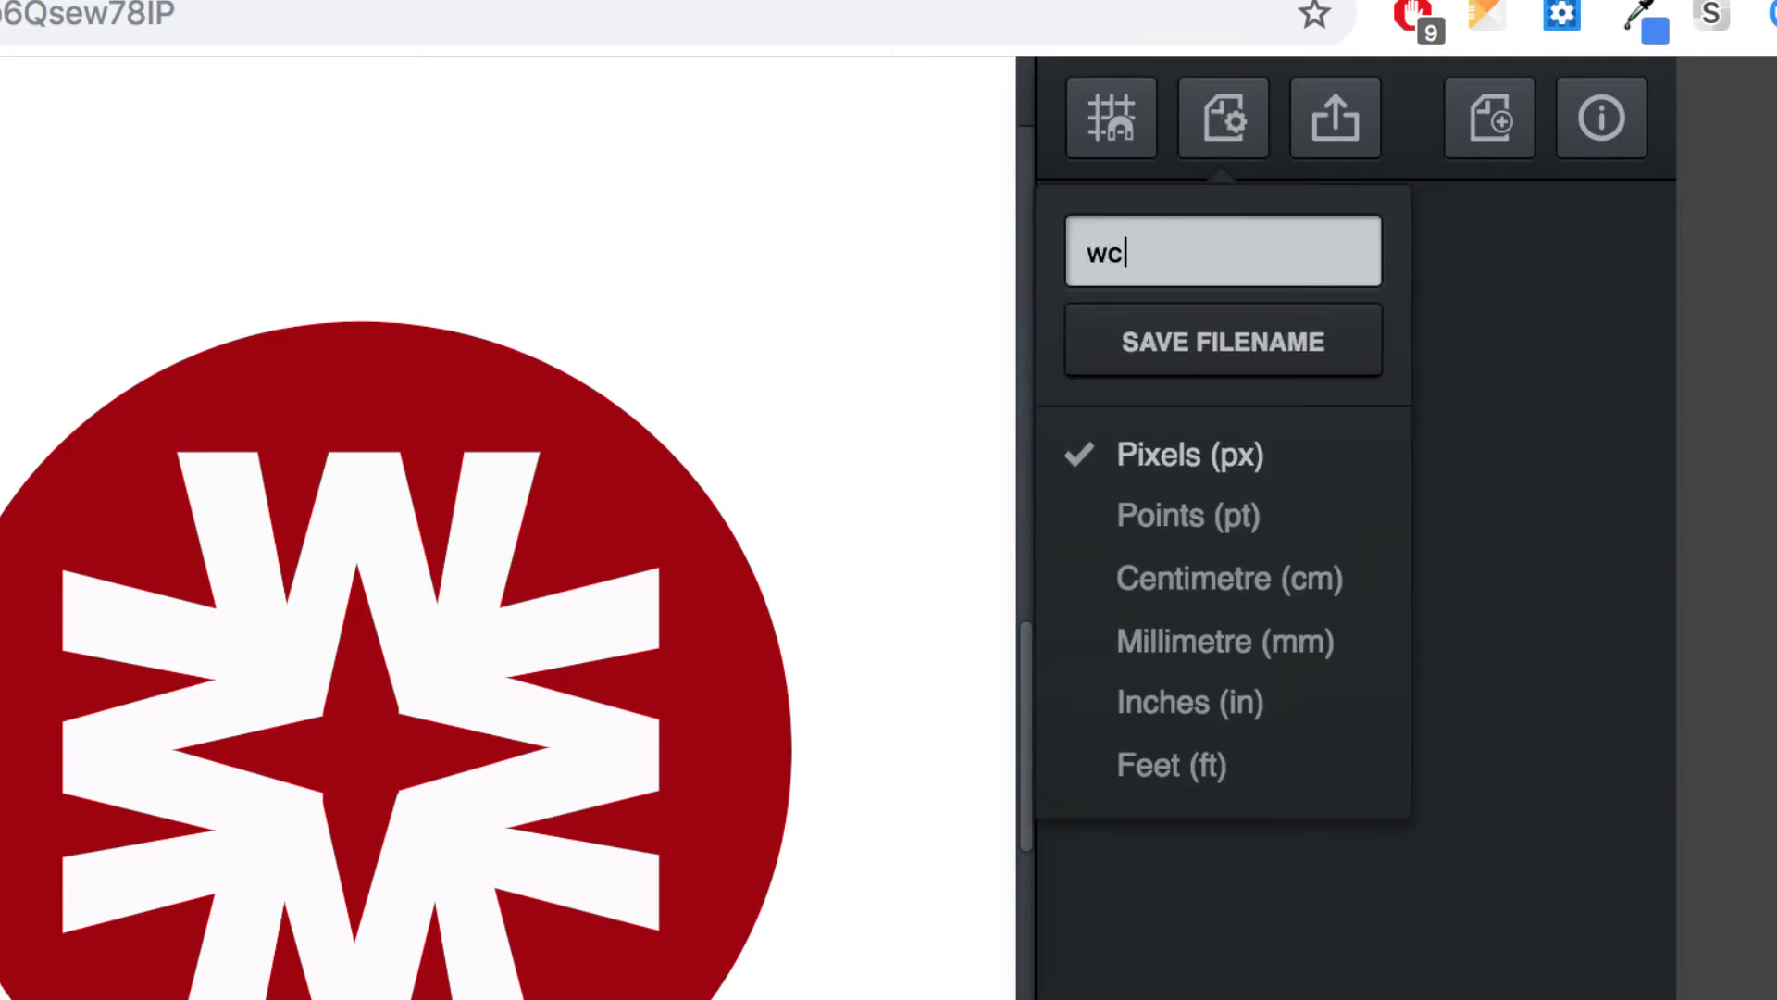
{"action": "type", "text": "cclogo-v"}
{"action": "left_click", "coordinate": [1255, 331]}
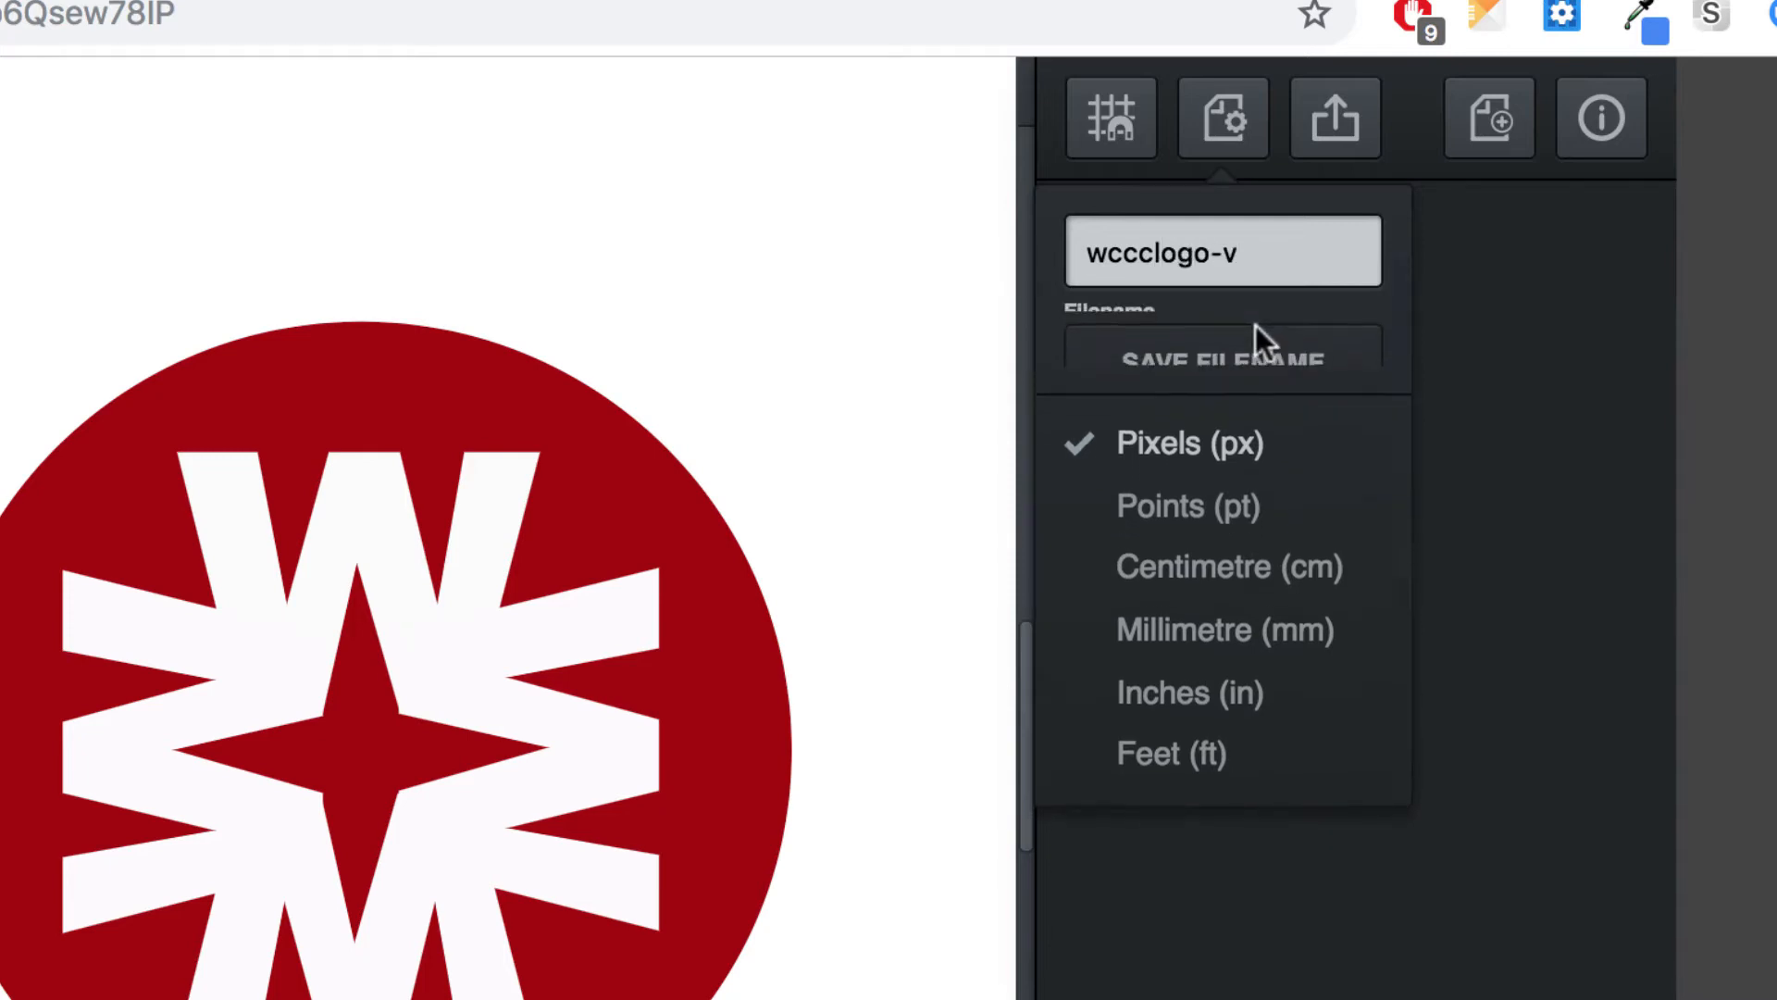
- Try feet and millimetres as the file's units, set them back to pixels and close the file settings
{"action": "left_click", "coordinate": [1133, 443]}
{"action": "left_click", "coordinate": [1125, 706]}
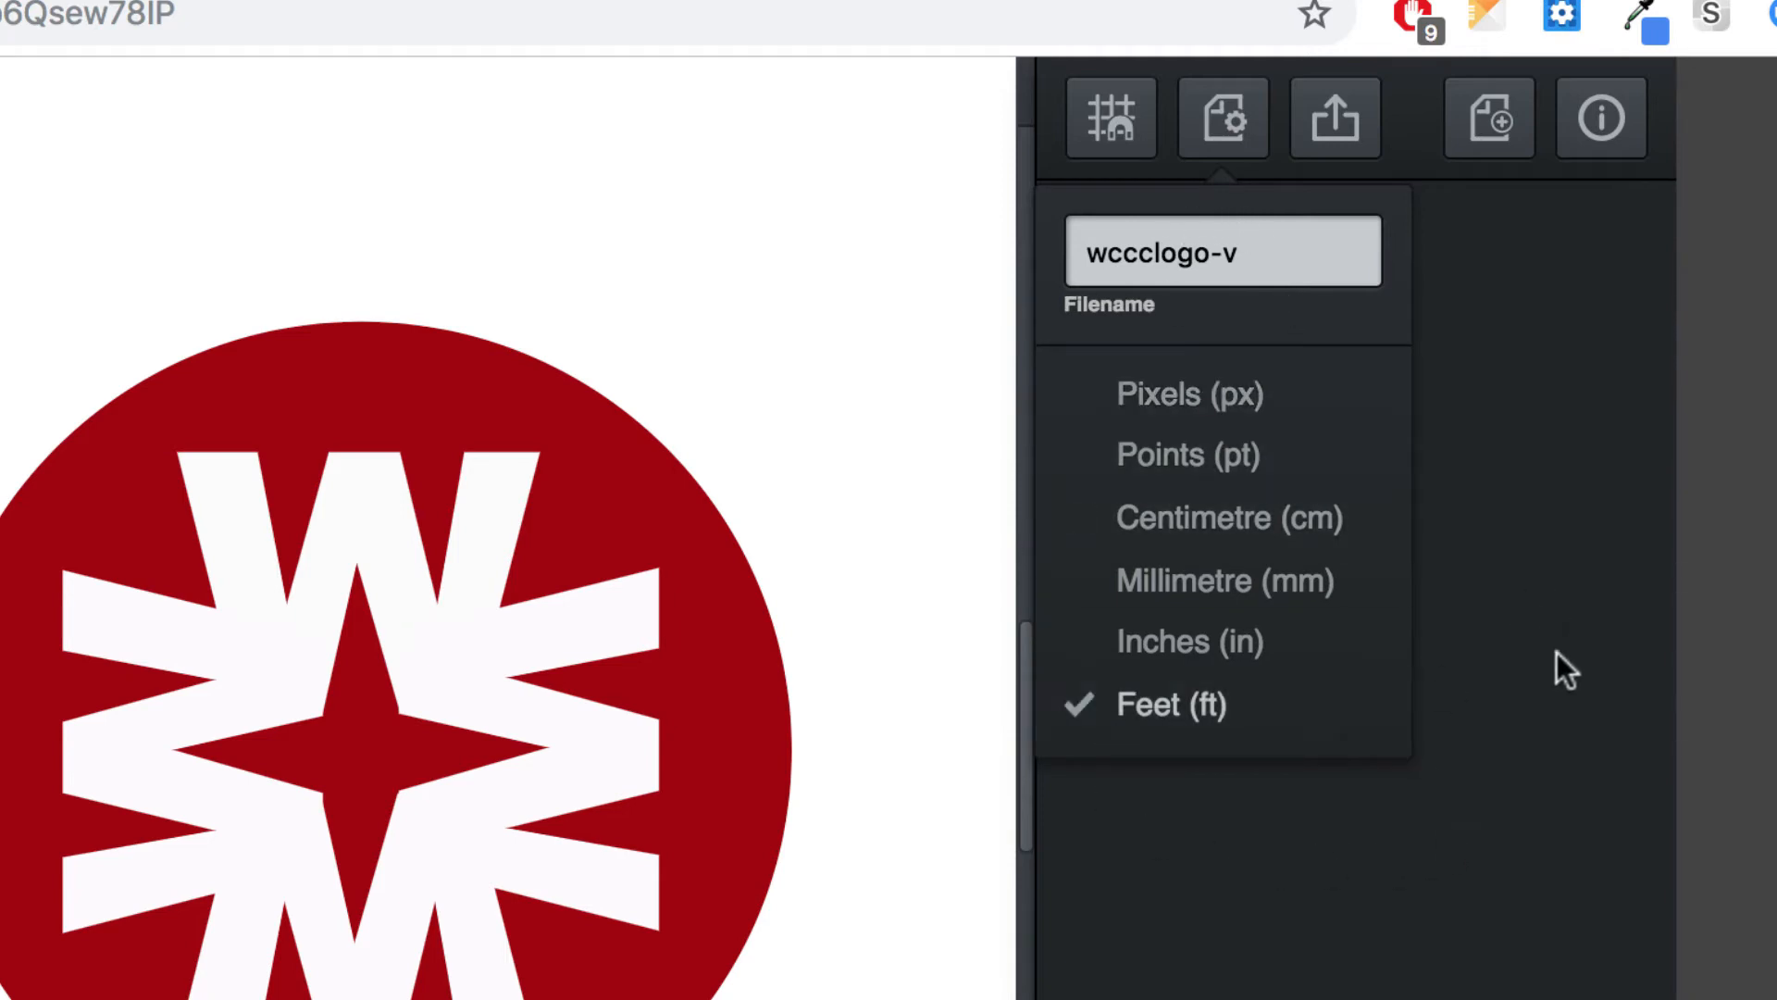
{"action": "left_click", "coordinate": [1147, 580]}
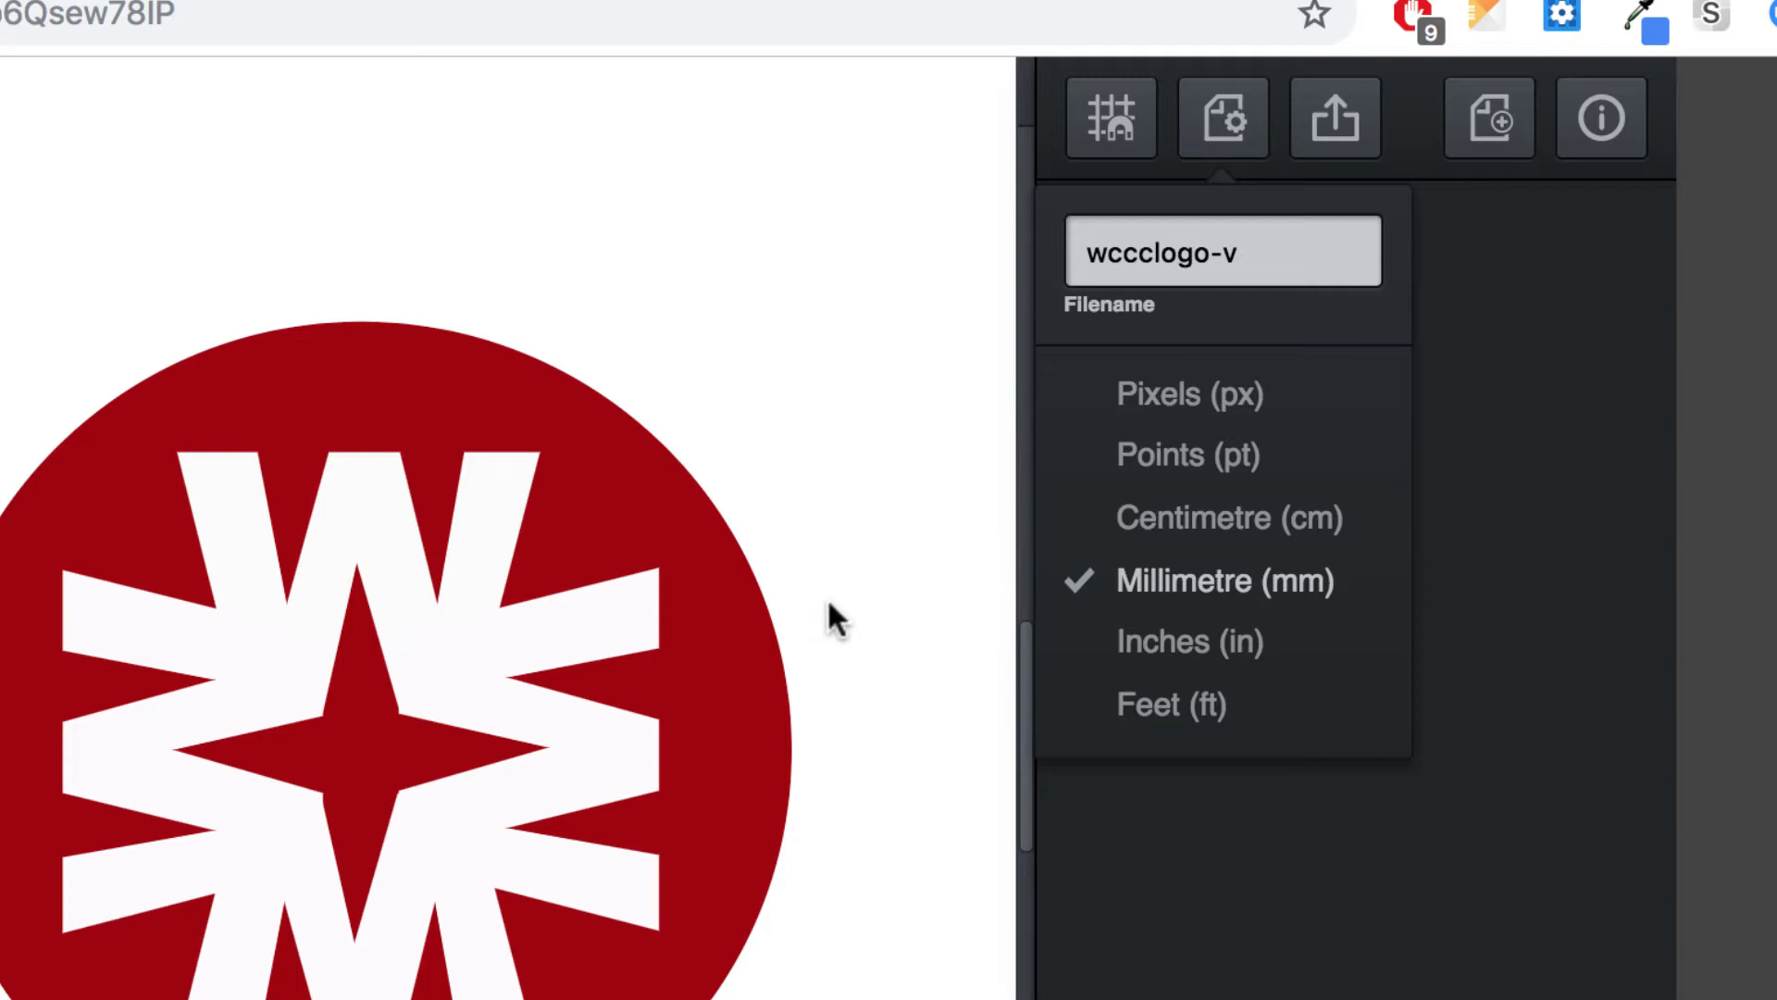
{"action": "left_click", "coordinate": [1185, 394]}
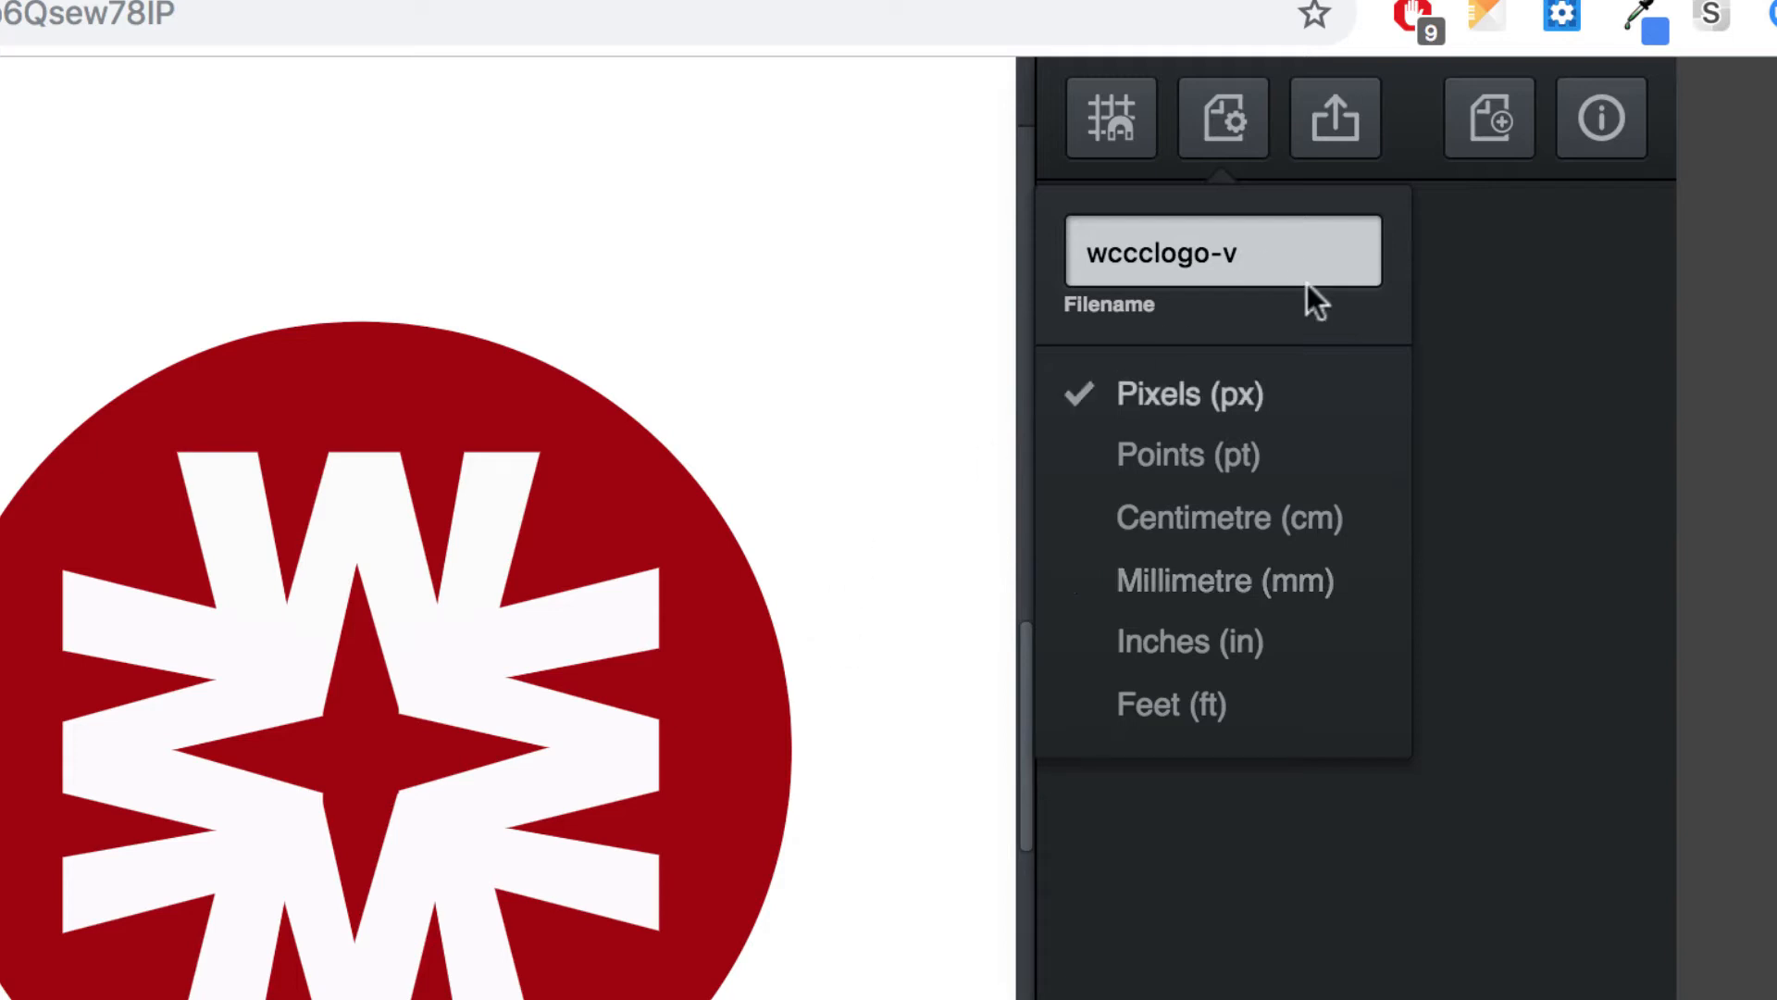
{"action": "left_click", "coordinate": [1450, 386]}
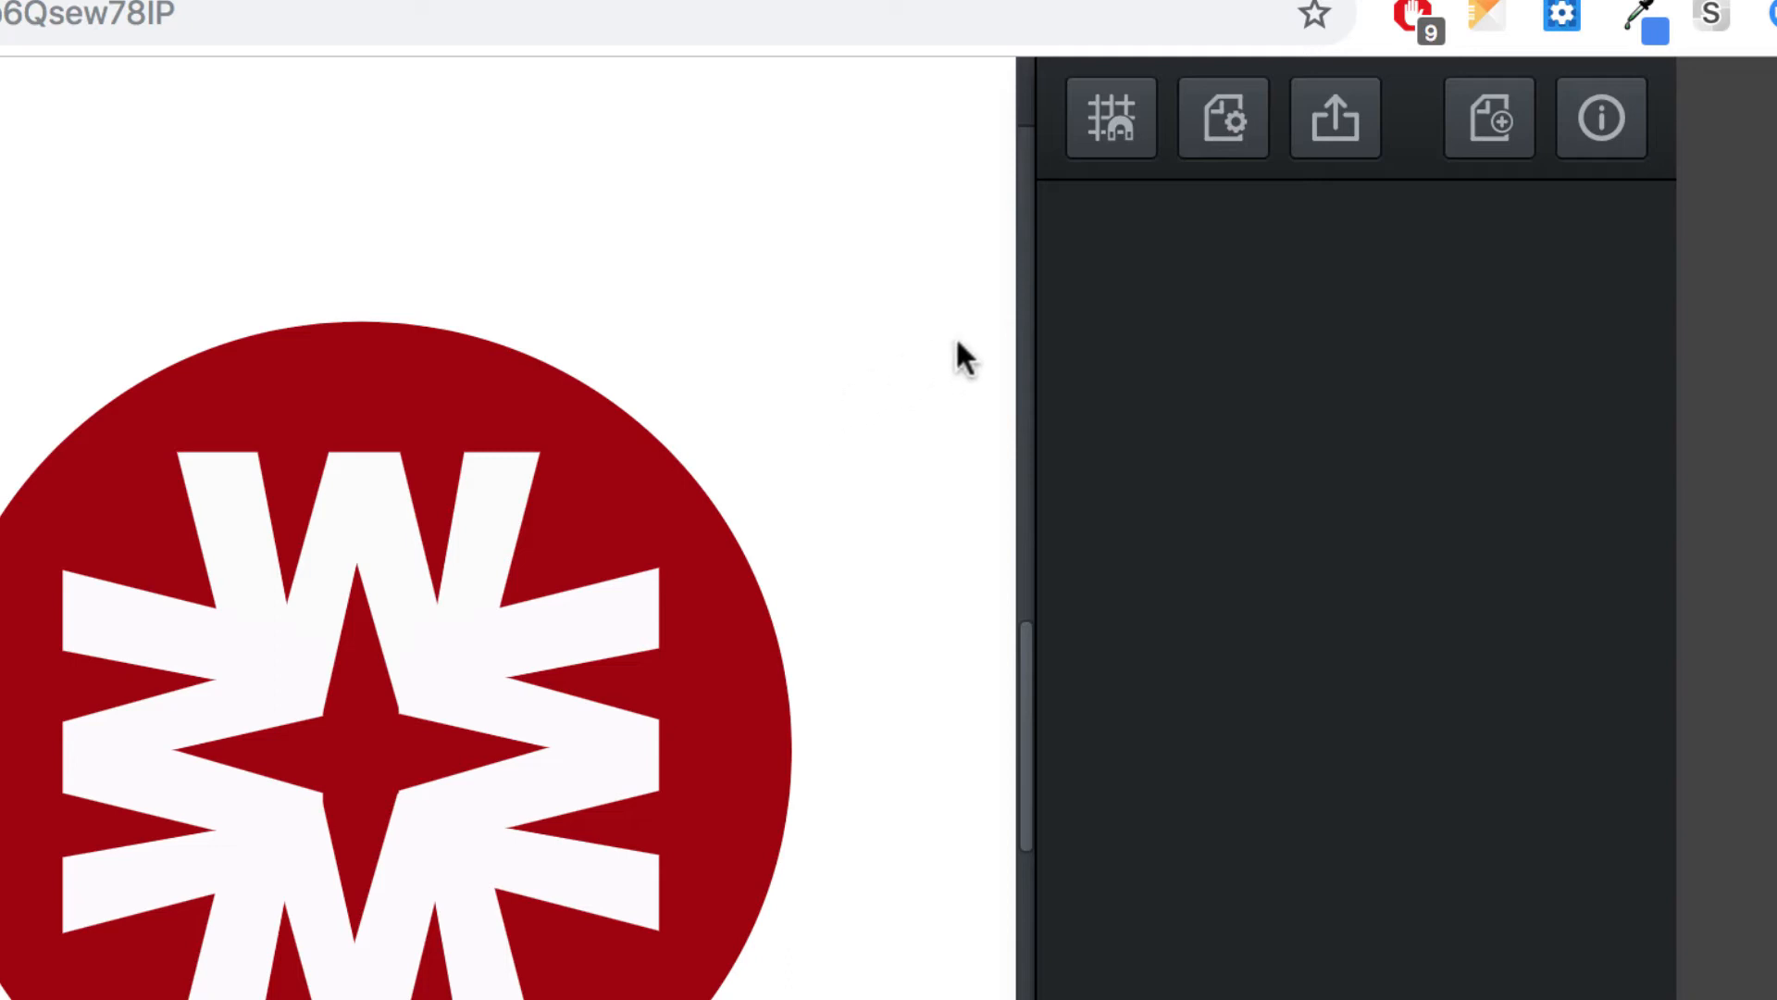
- Open the export preview of the page, keep the svg format and copy the file's share URL
{"action": "left_click", "coordinate": [1340, 123]}
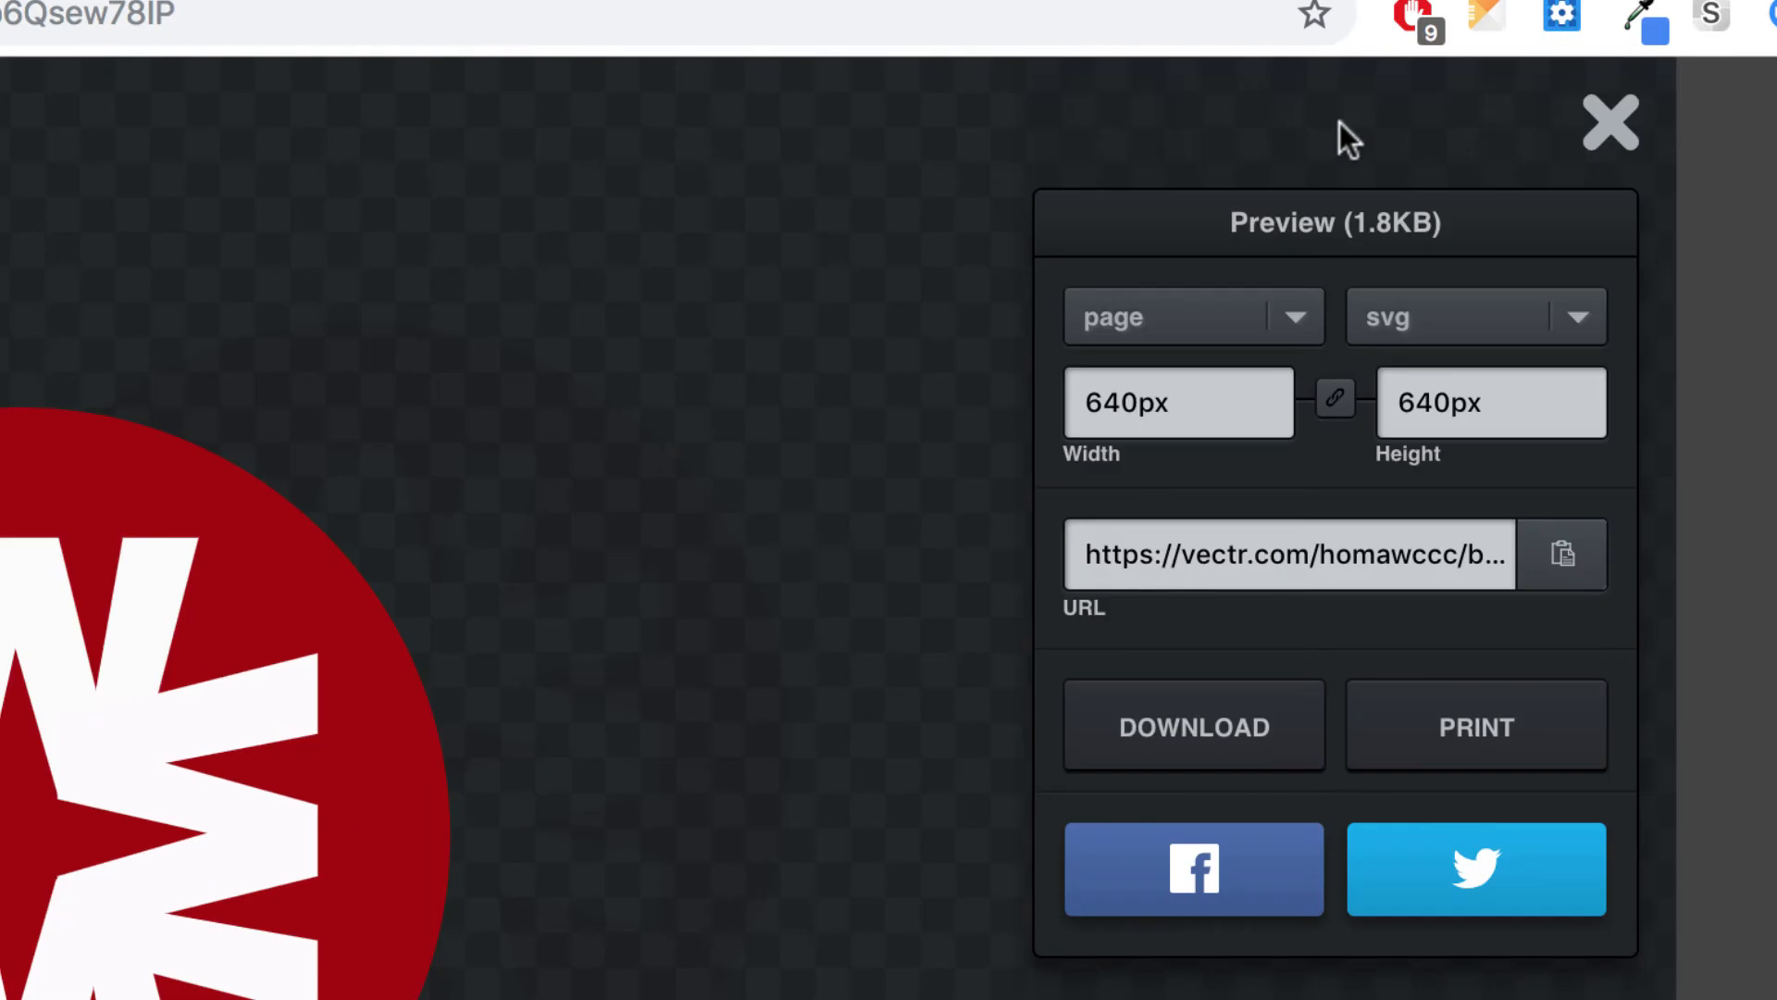
{"action": "left_click", "coordinate": [1576, 317]}
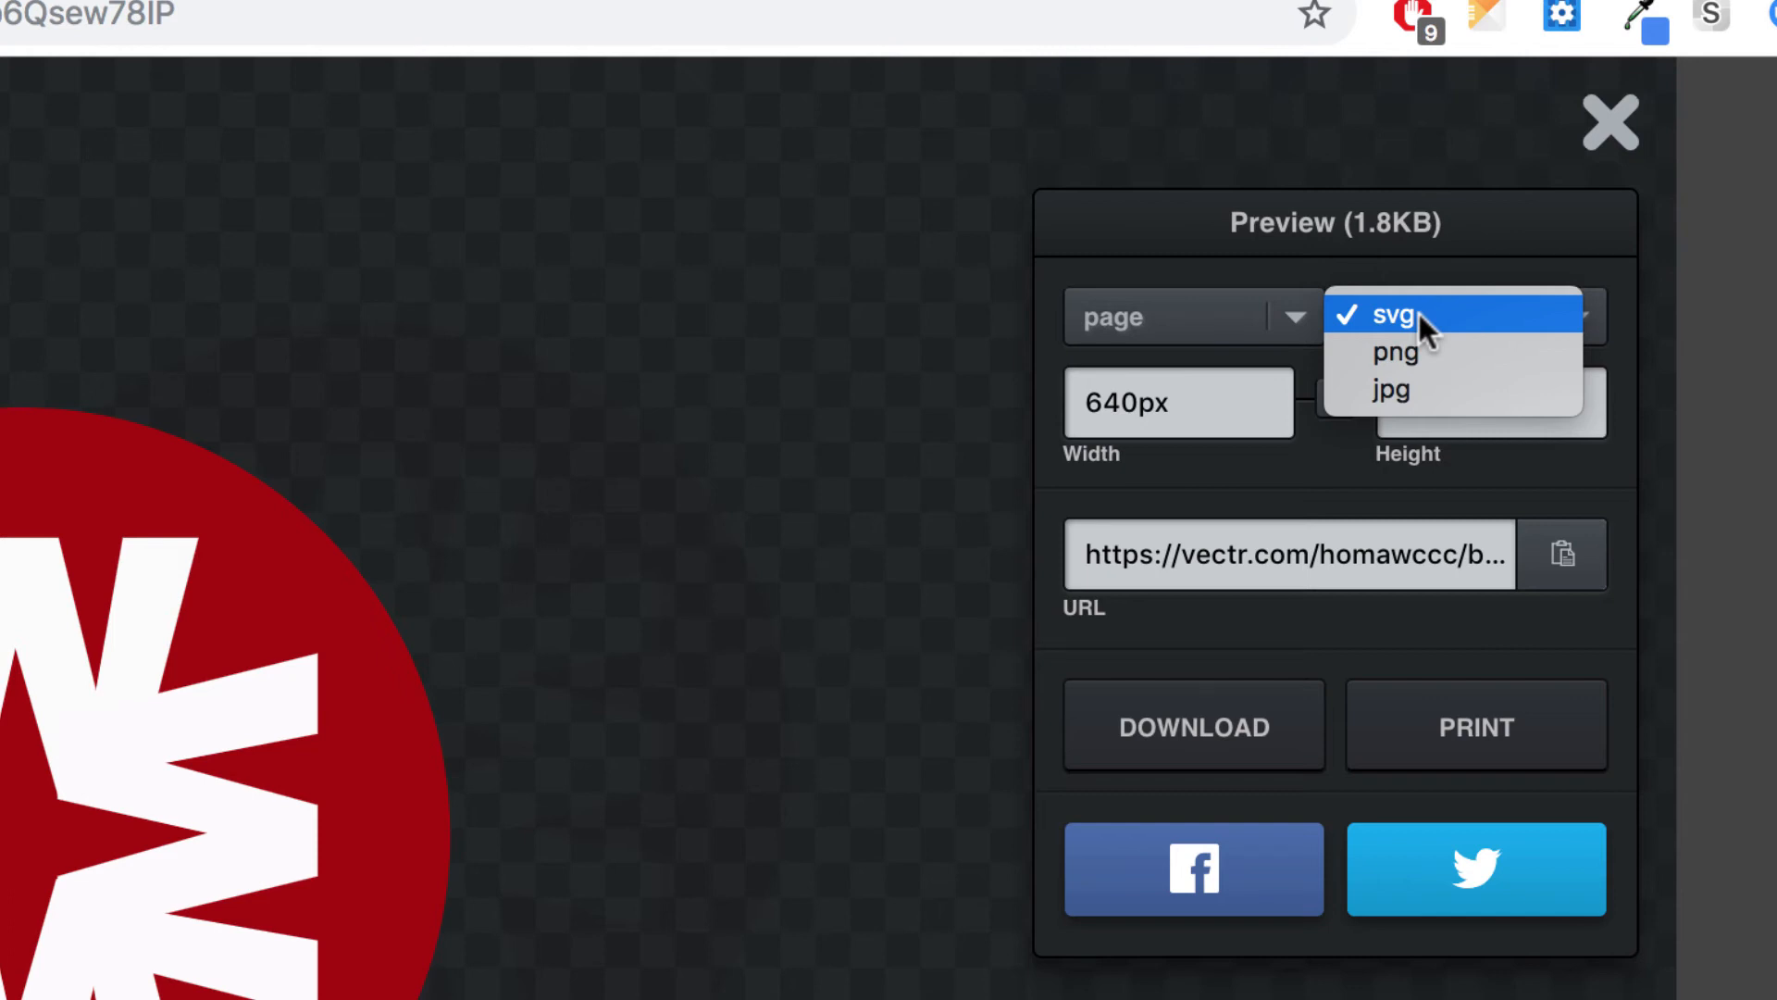
{"action": "left_click", "coordinate": [1509, 344]}
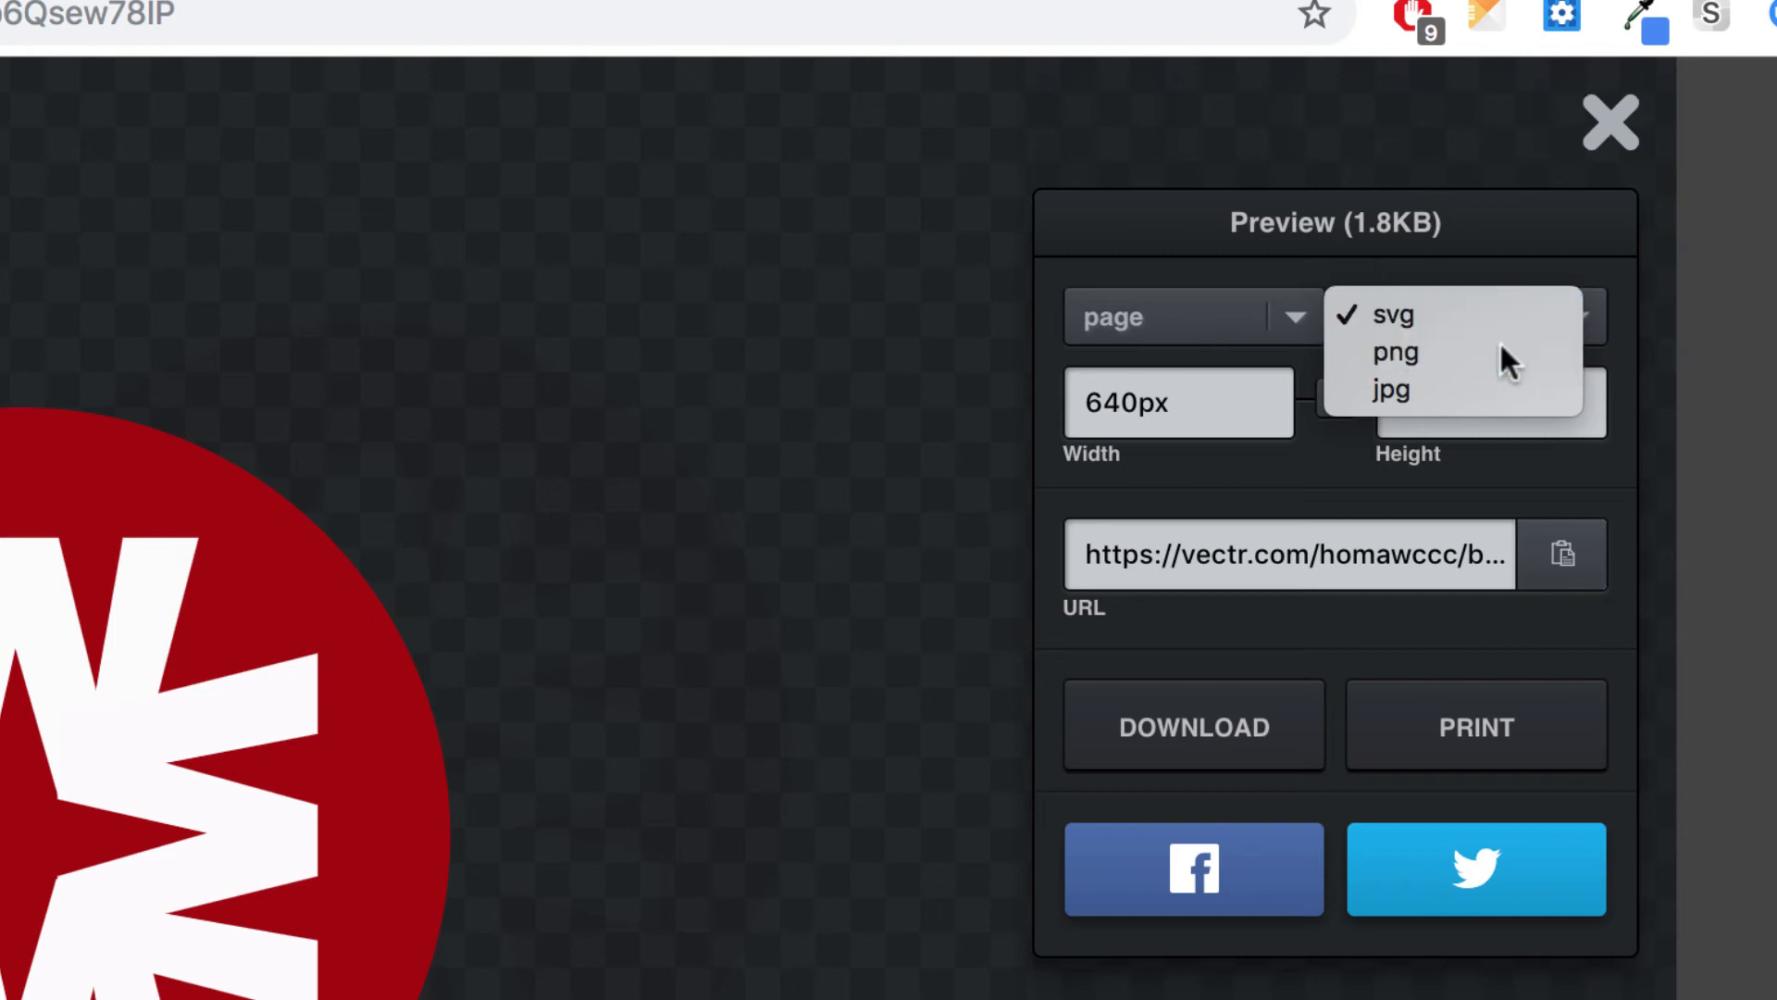
{"action": "left_click", "coordinate": [1566, 551]}
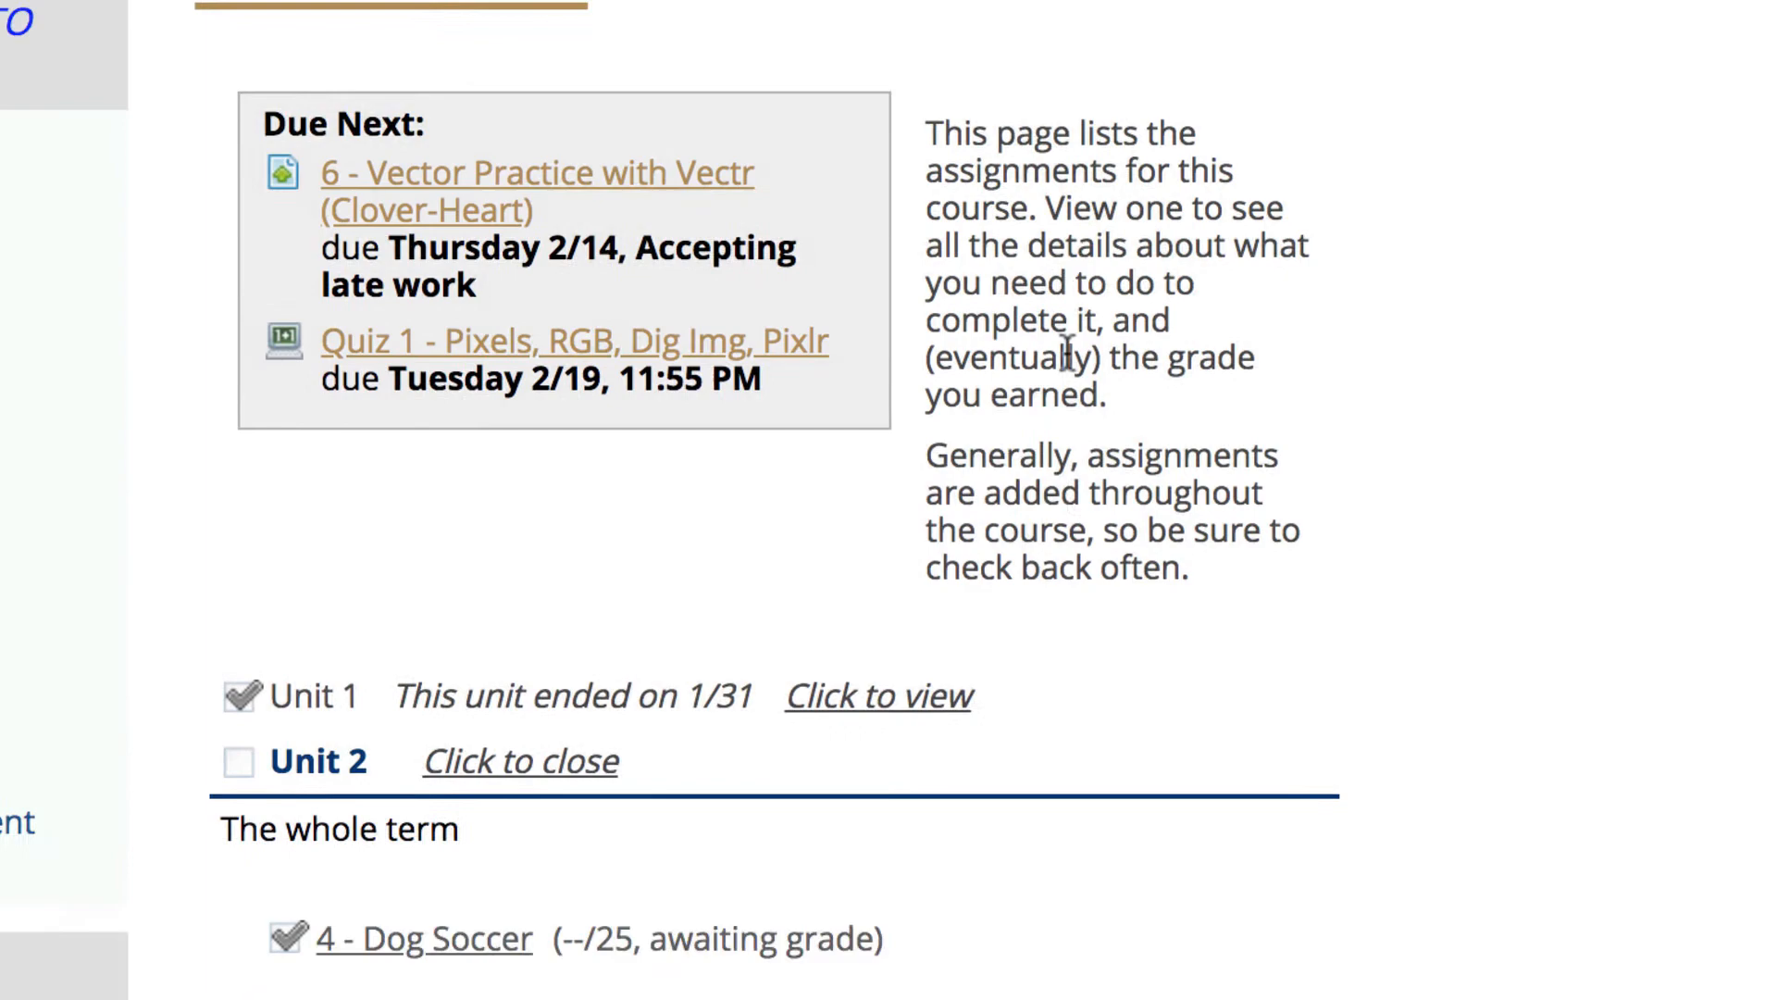
- Switch to the course's assignments page and open the ex6b-WarrenLogo-Vectr exercise in Unit 3
{"action": "scroll", "coordinate": [1067, 355], "scroll_direction": "down", "scroll_amount": 20}
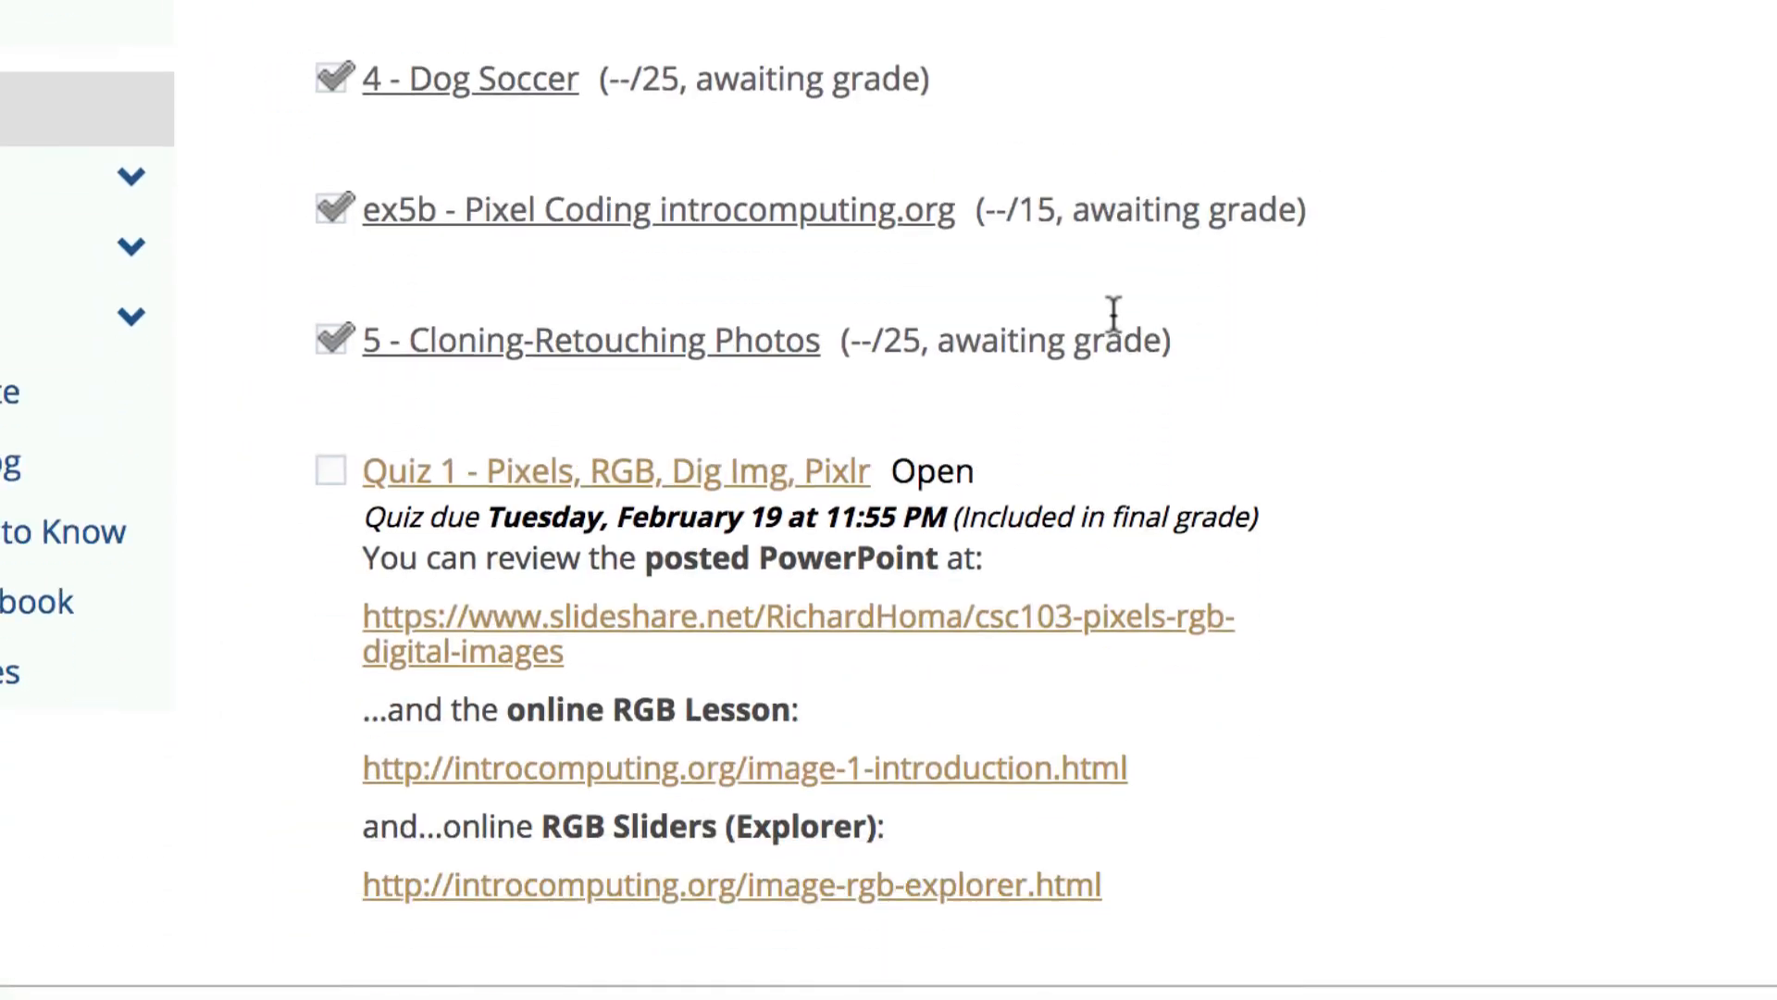
{"action": "scroll", "coordinate": [1114, 271], "scroll_direction": "up", "scroll_amount": 10}
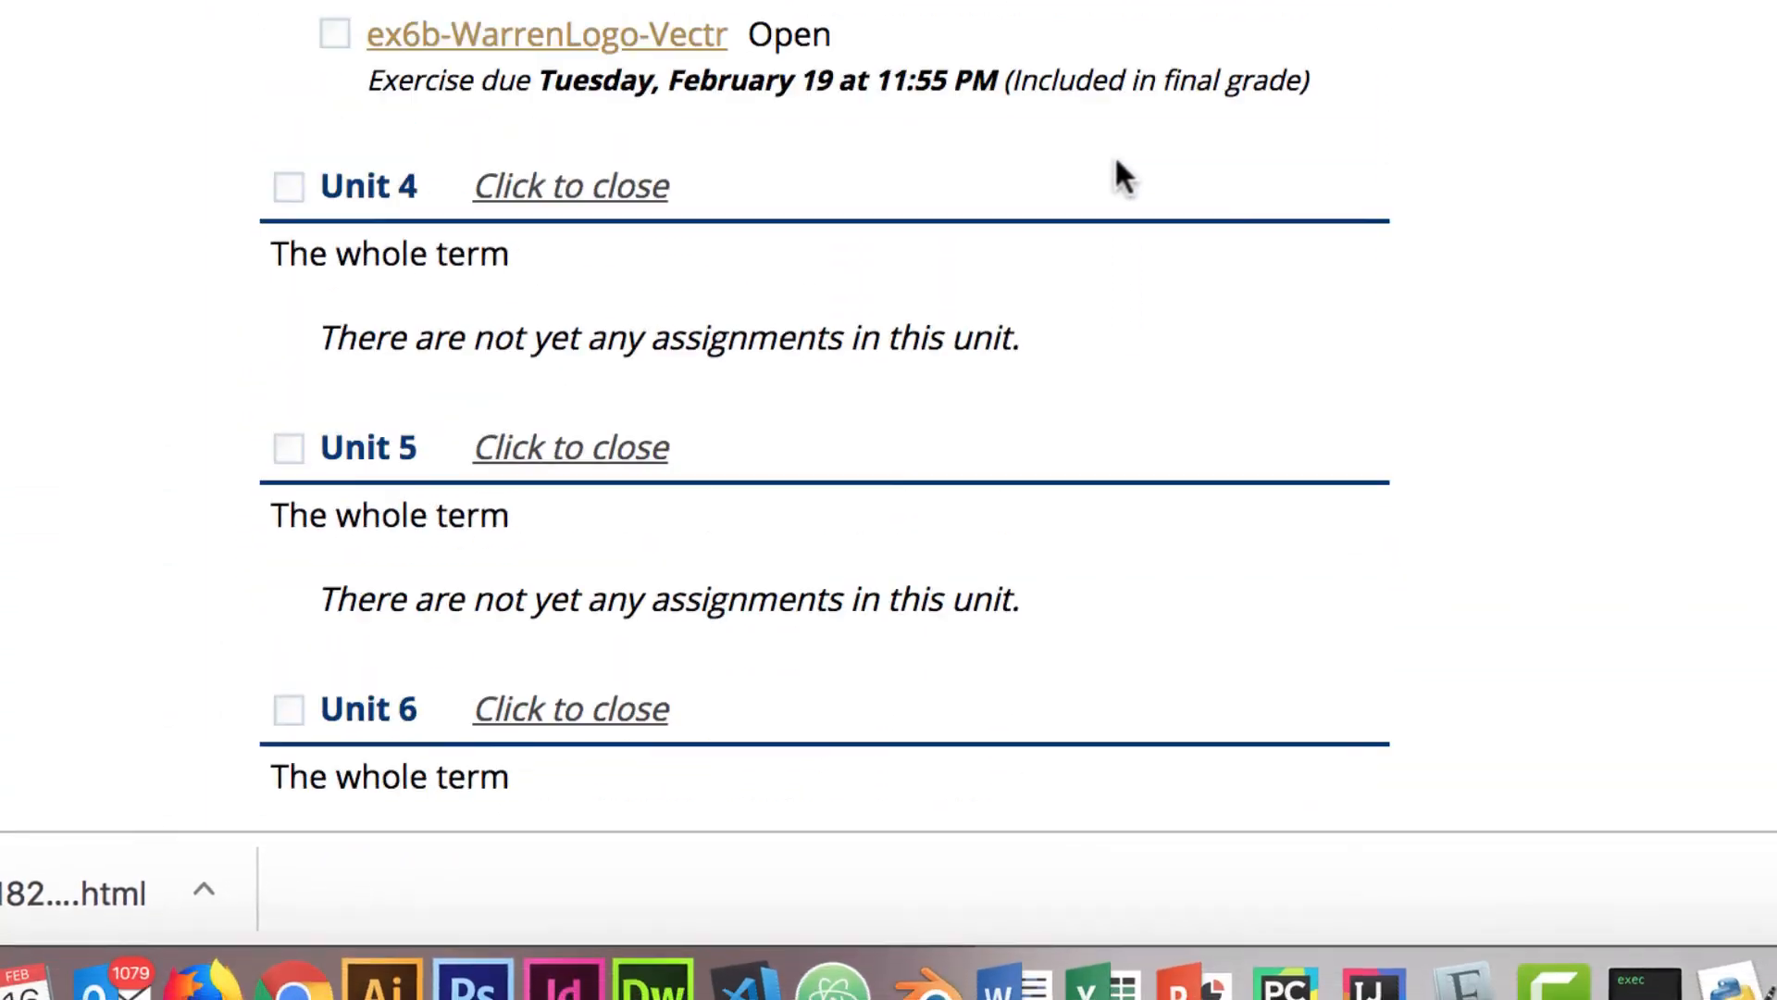
{"action": "scroll", "coordinate": [1114, 271], "scroll_direction": "down", "scroll_amount": 3}
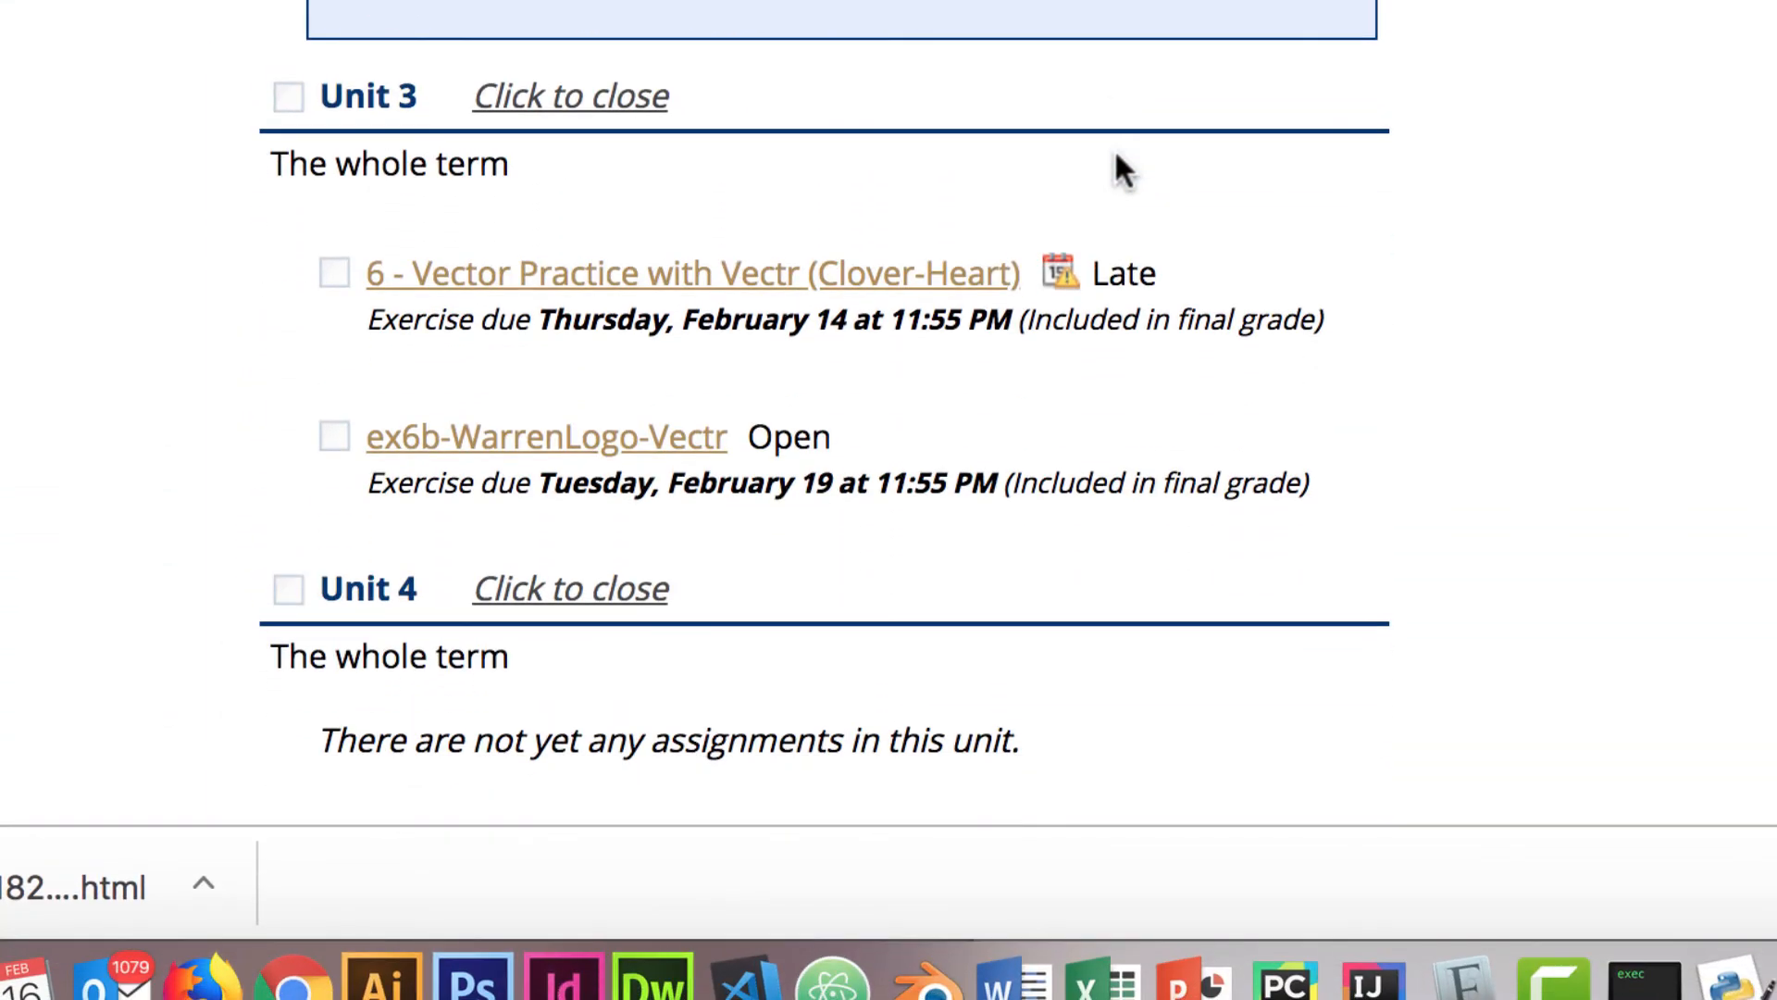
{"action": "left_click", "coordinate": [636, 452]}
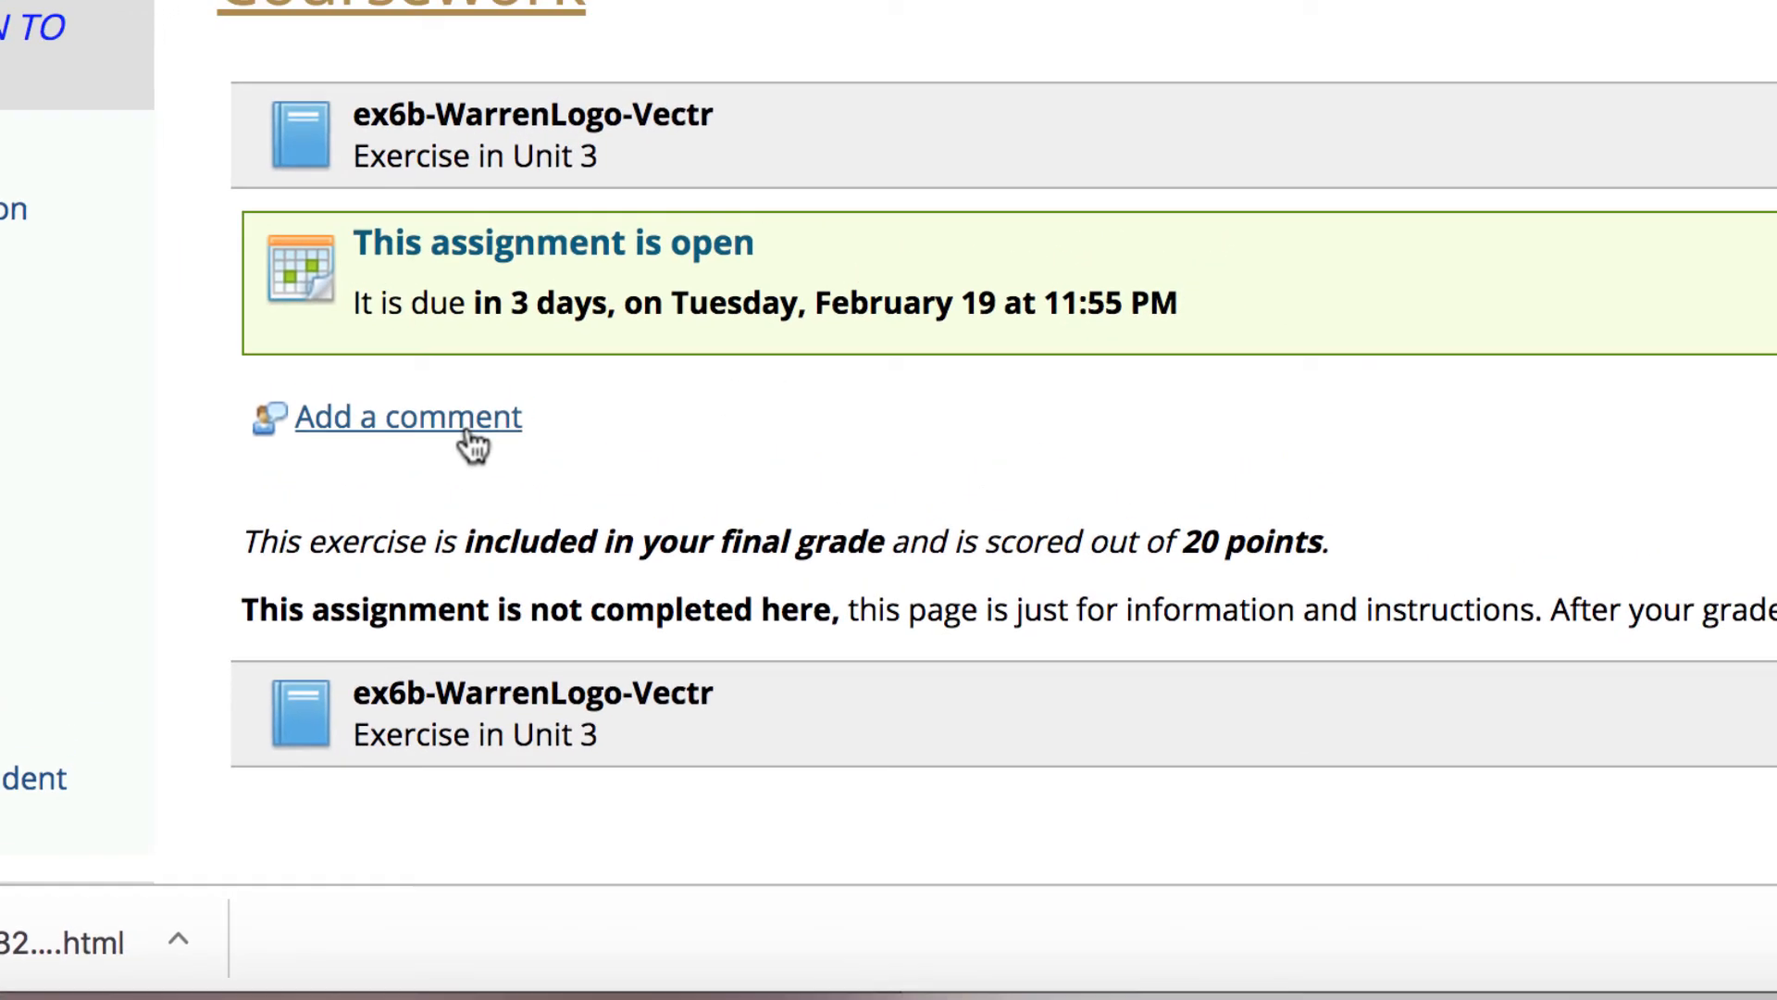
- Start a comment on the assignment and set up a link in it with the copied share URL, targeting a new window
{"action": "left_click", "coordinate": [519, 329]}
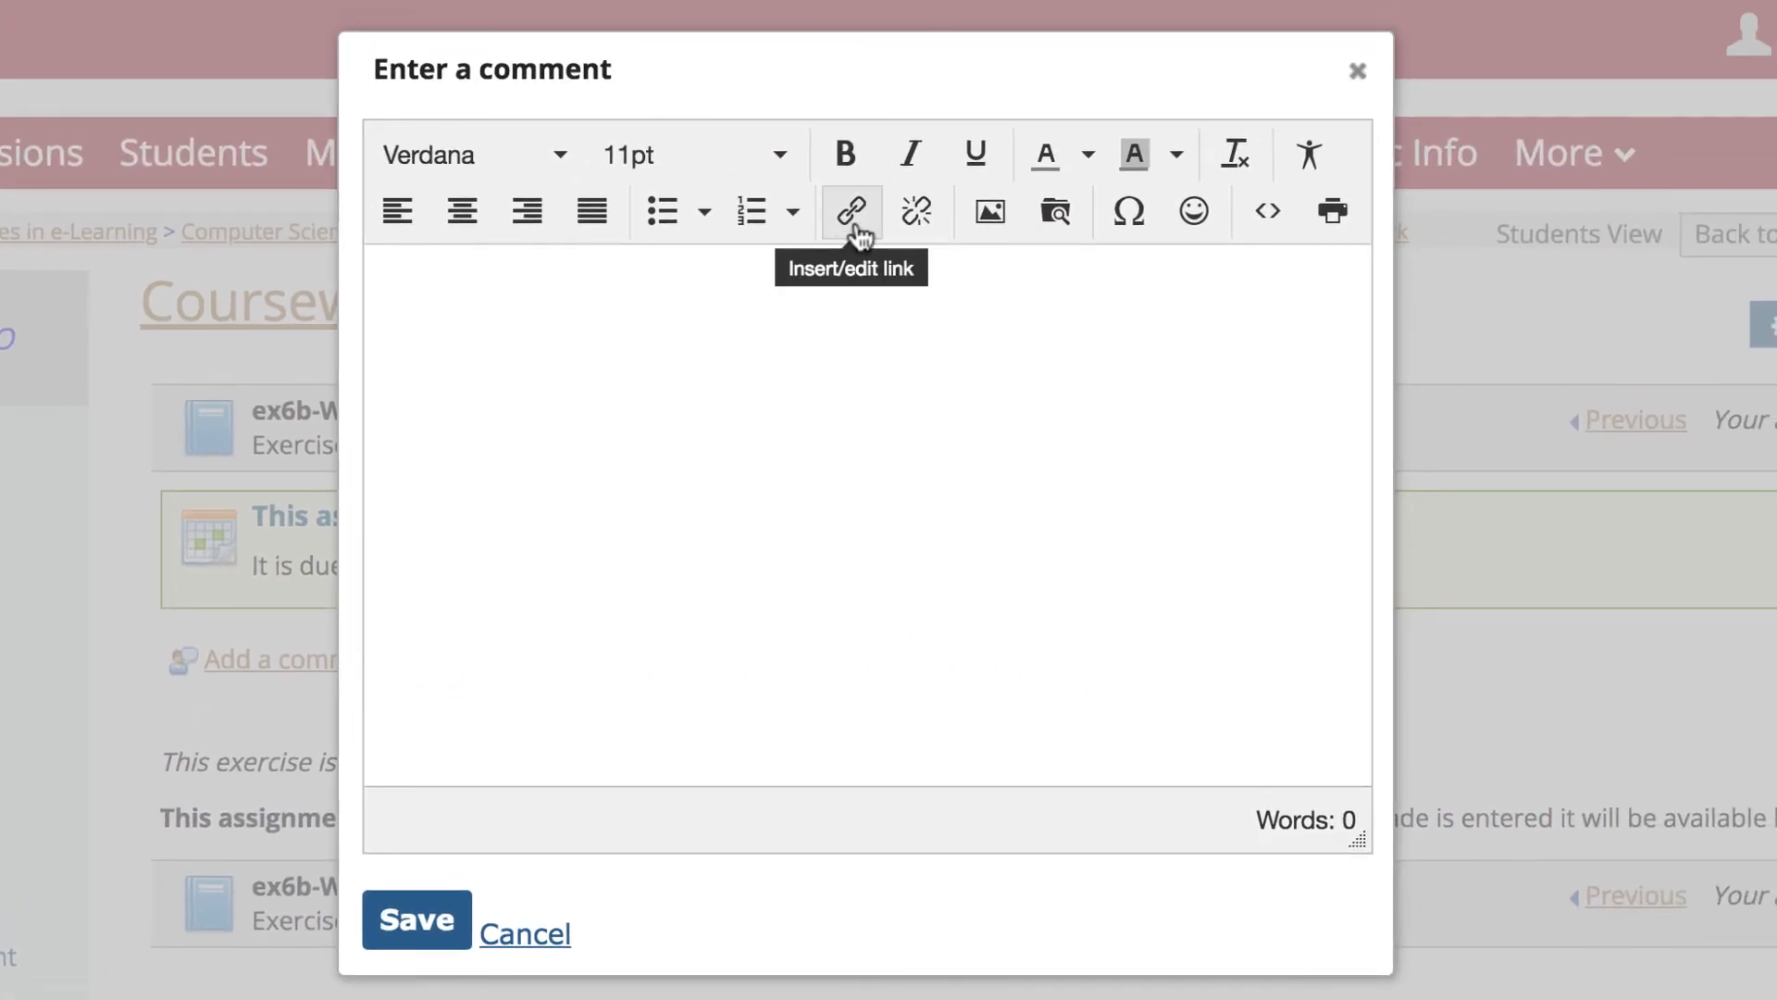
{"action": "left_click", "coordinate": [863, 195]}
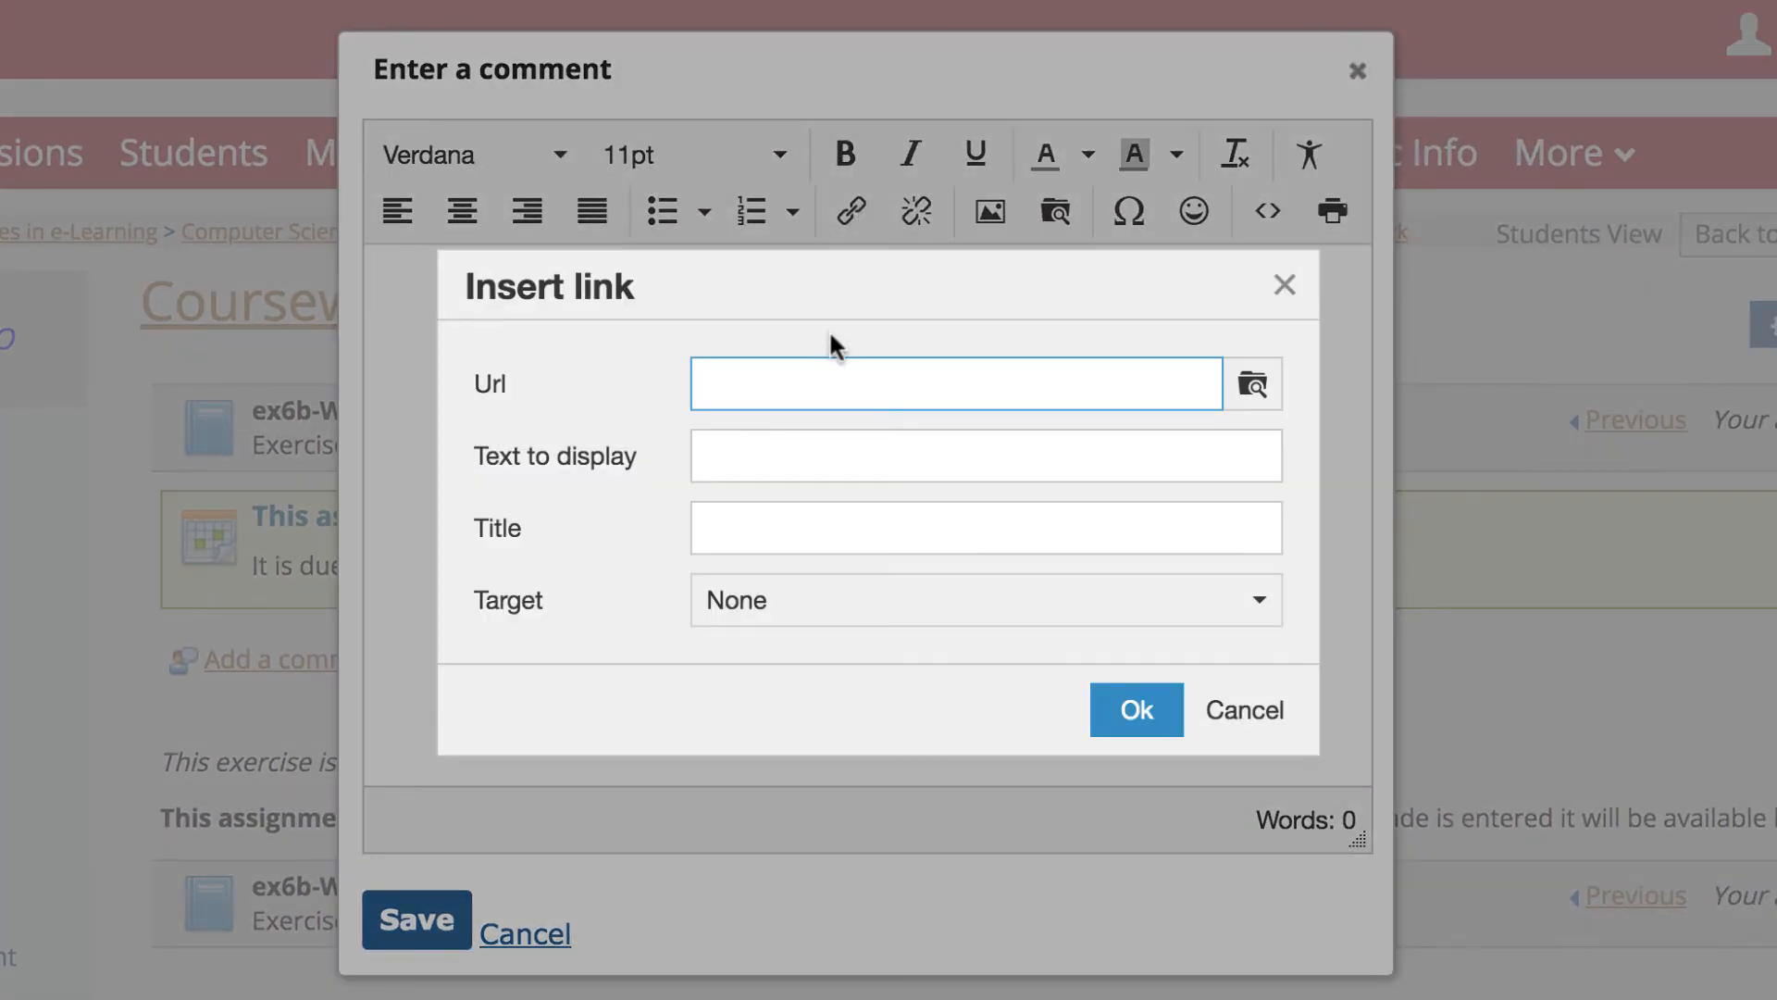
{"action": "key", "text": "super+v"}
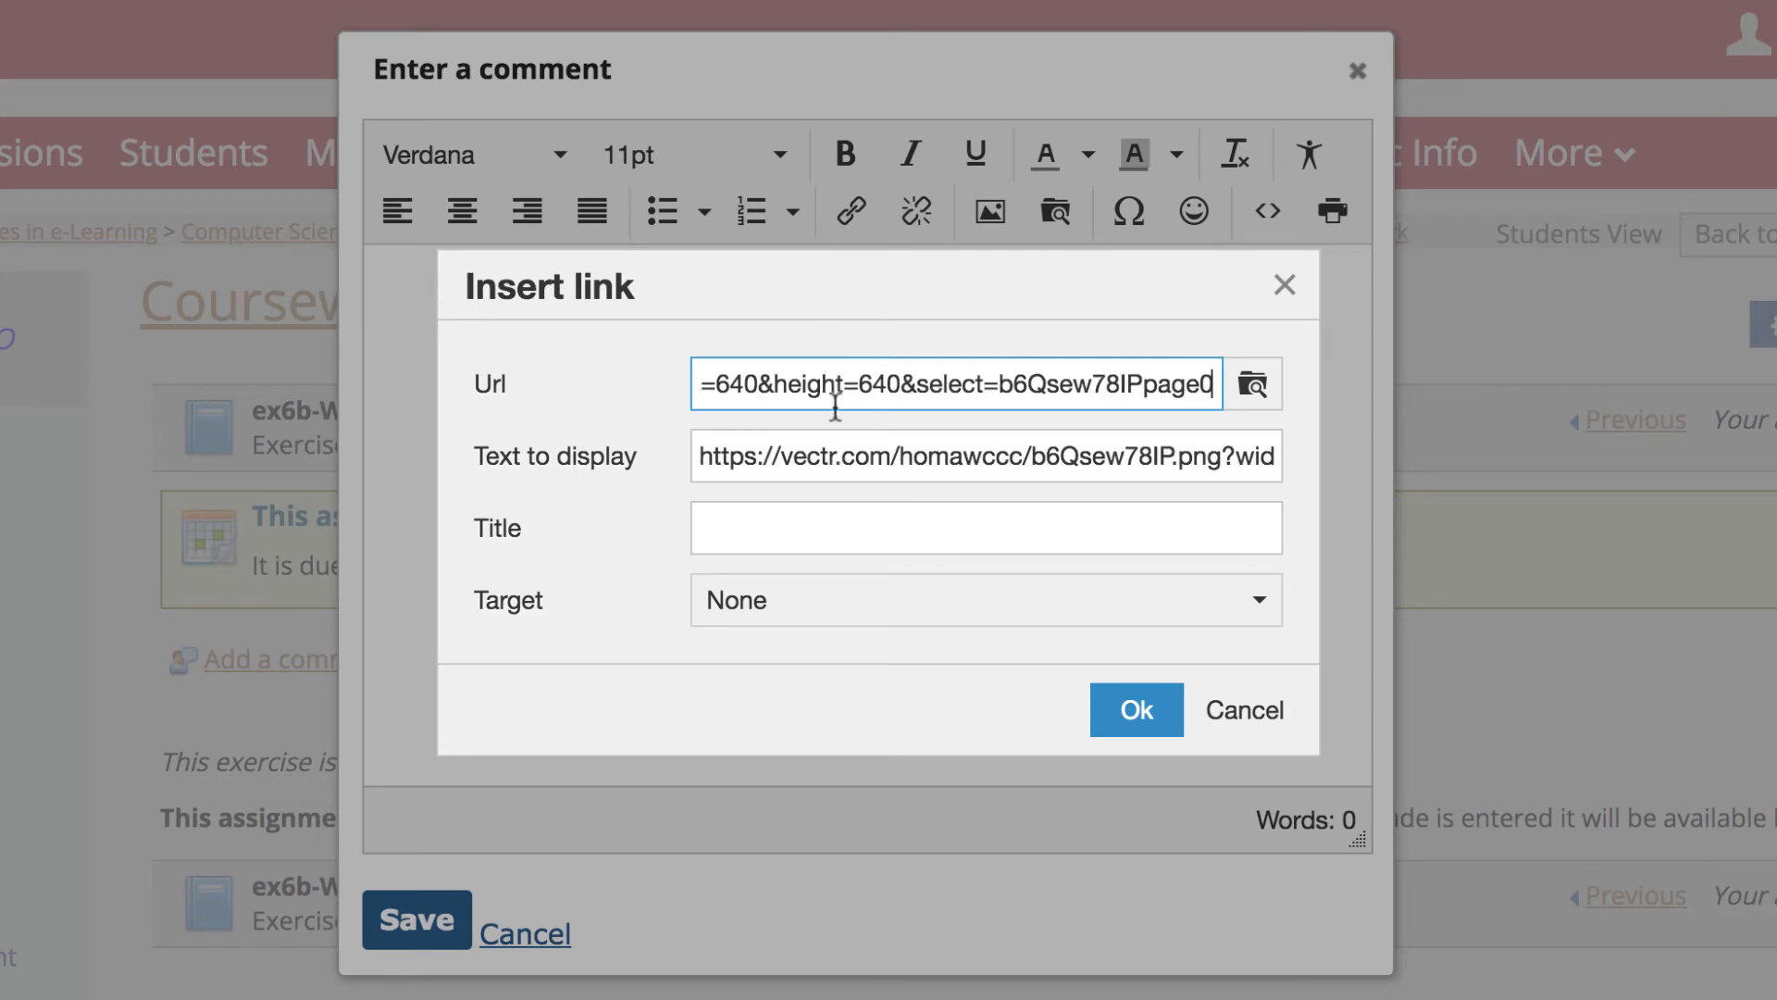
{"action": "left_click", "coordinate": [820, 619]}
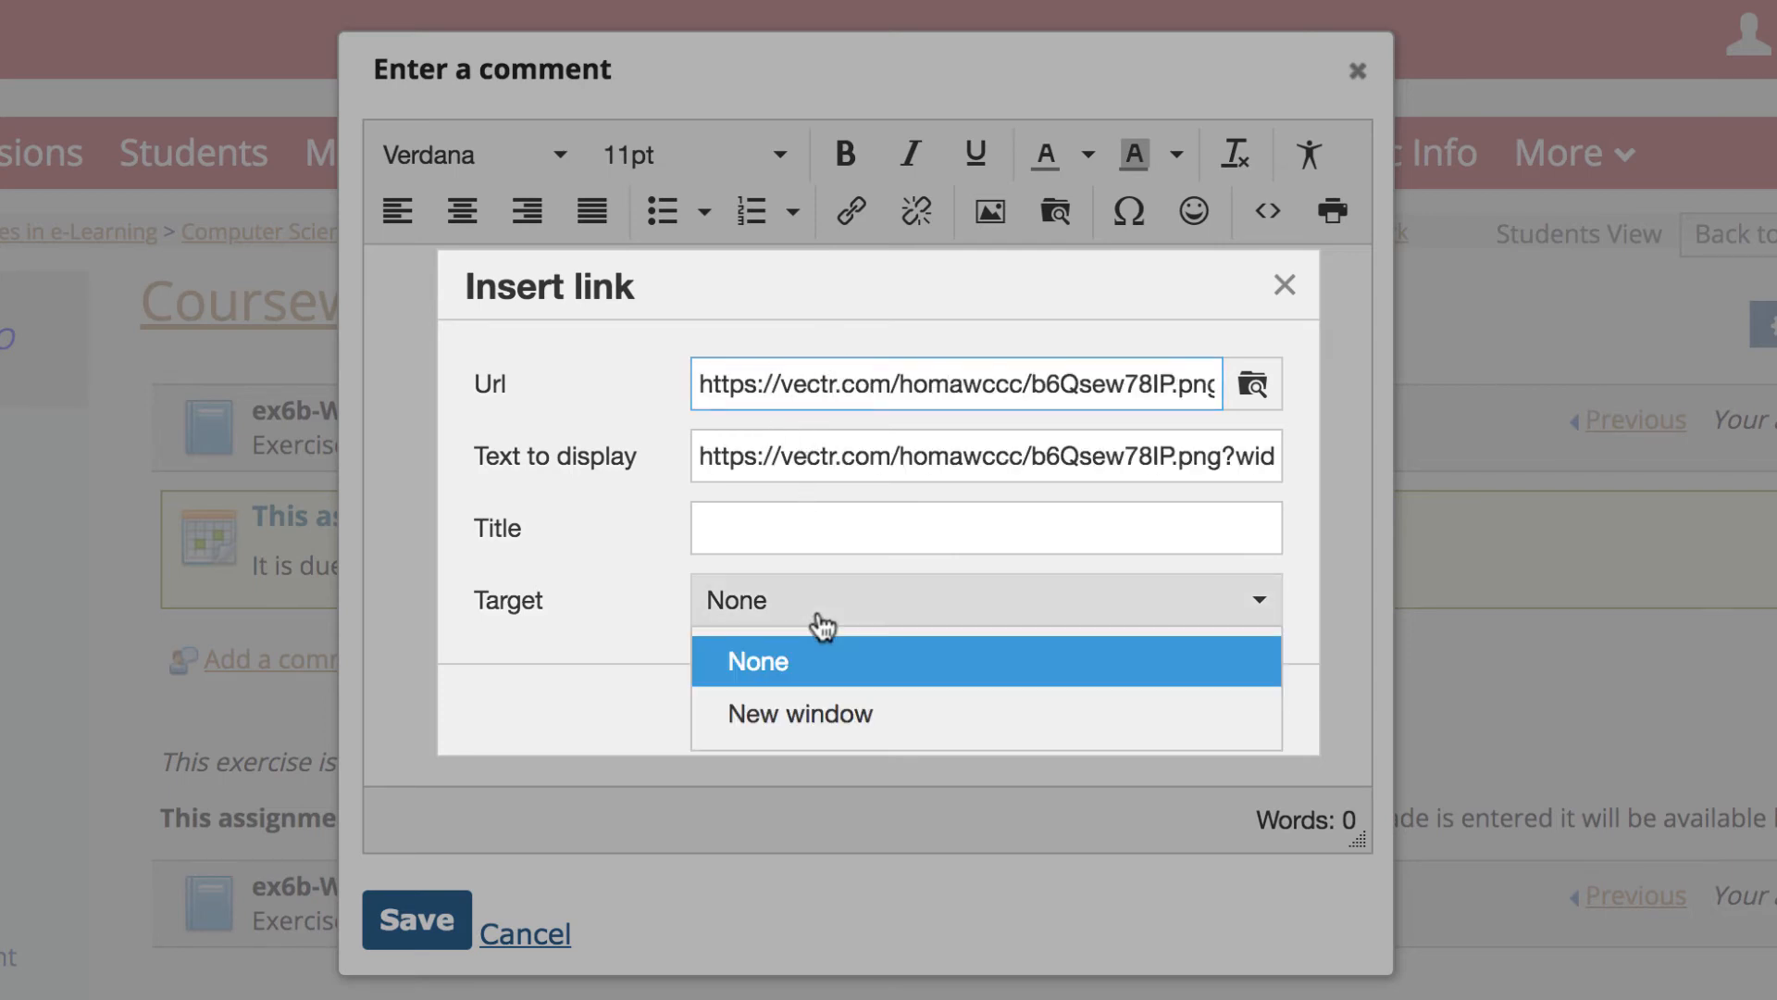
{"action": "left_click", "coordinate": [801, 715]}
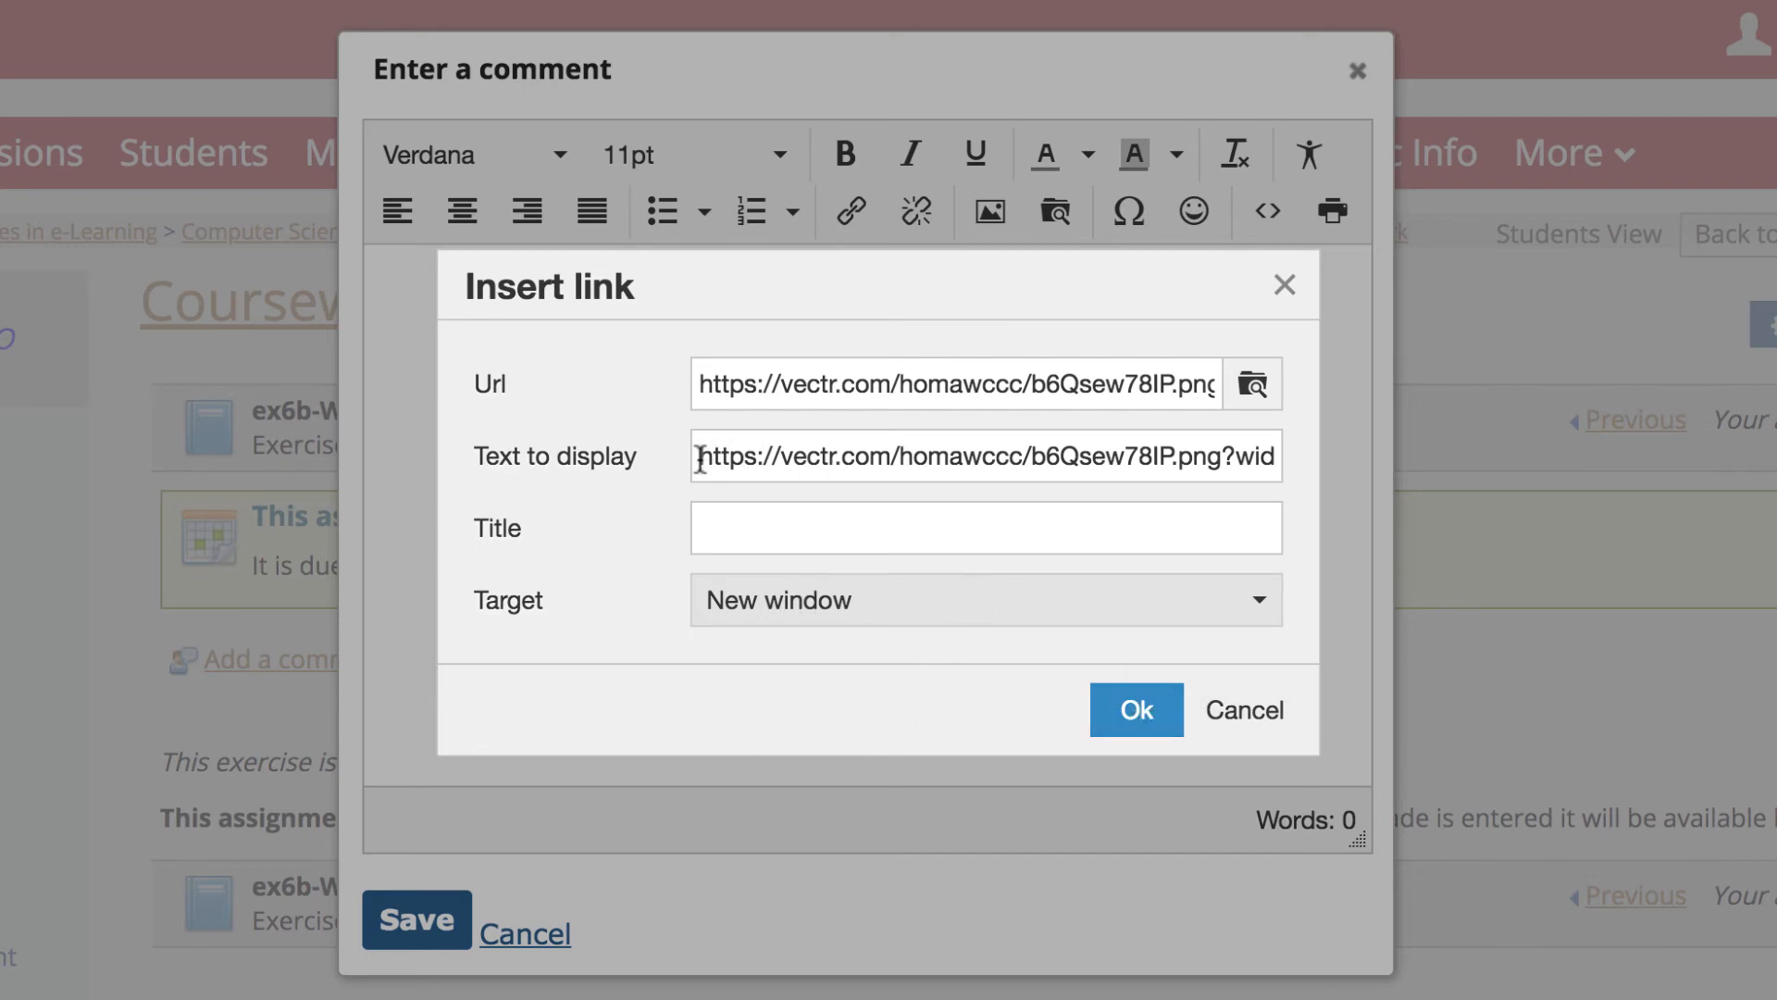
- Set the link's display text to wccclogo, insert the link and save the comment
{"action": "left_click_drag", "start_coordinate": [700, 458], "coordinate": [1358, 486]}
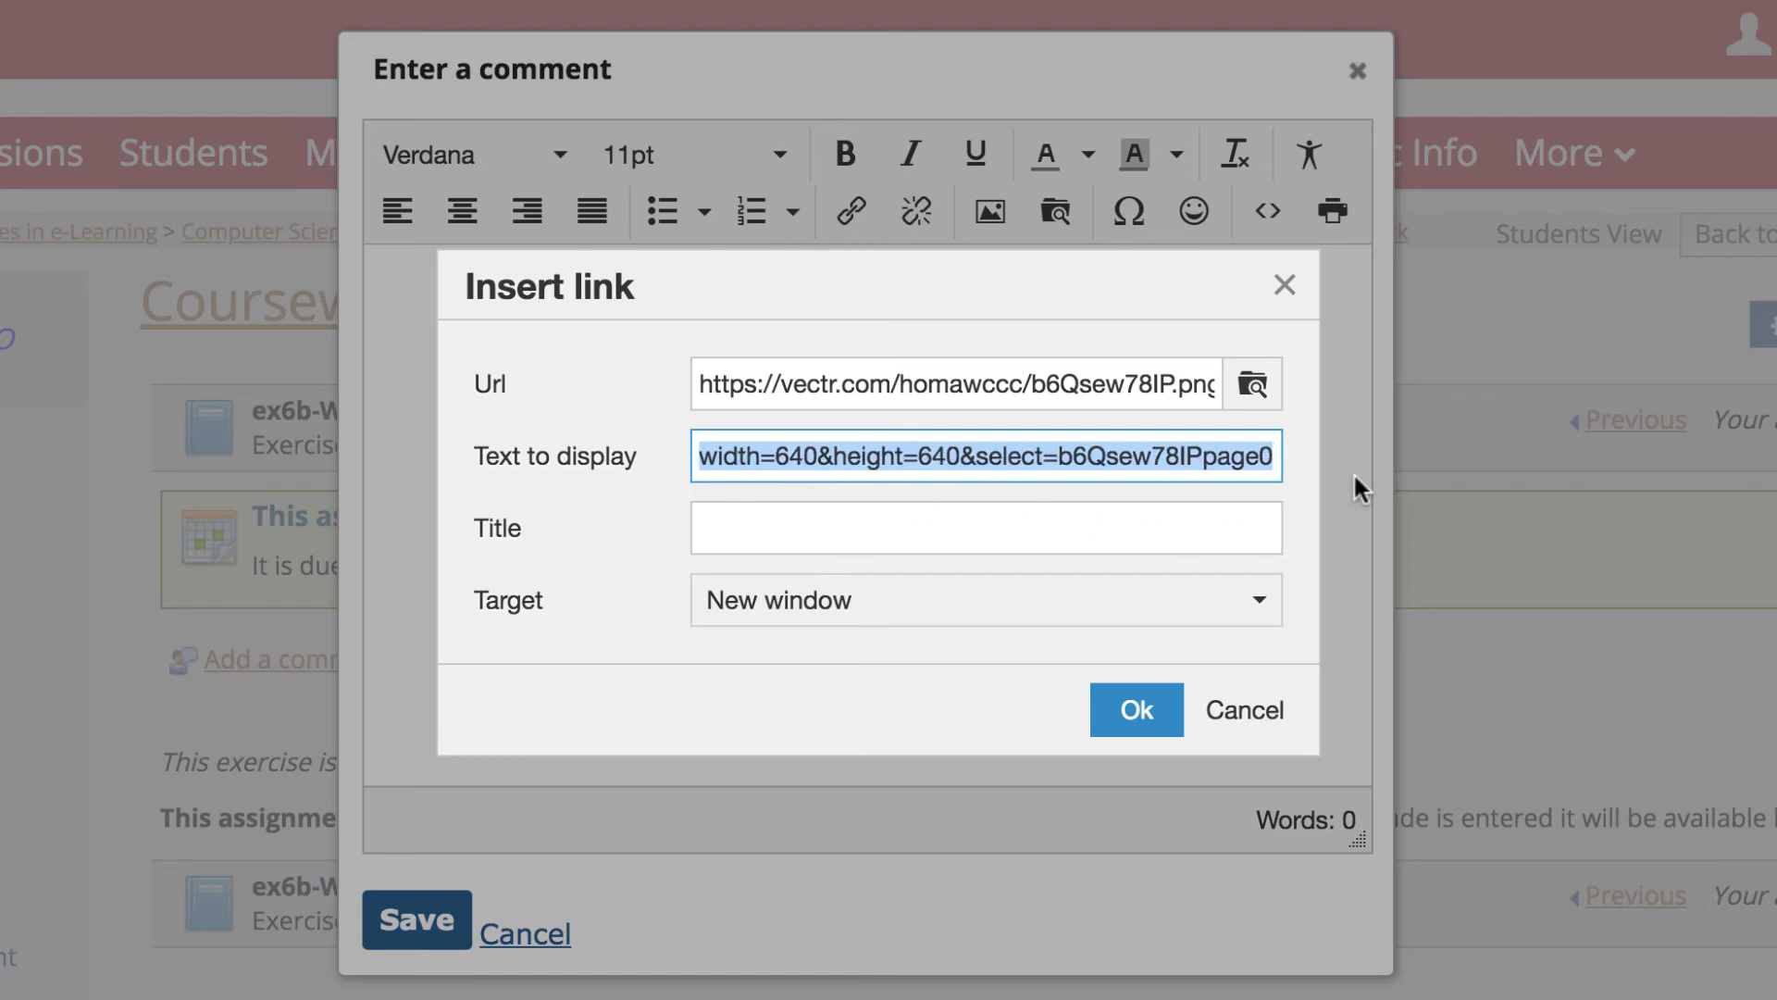
{"action": "type", "text": "wccclogo"}
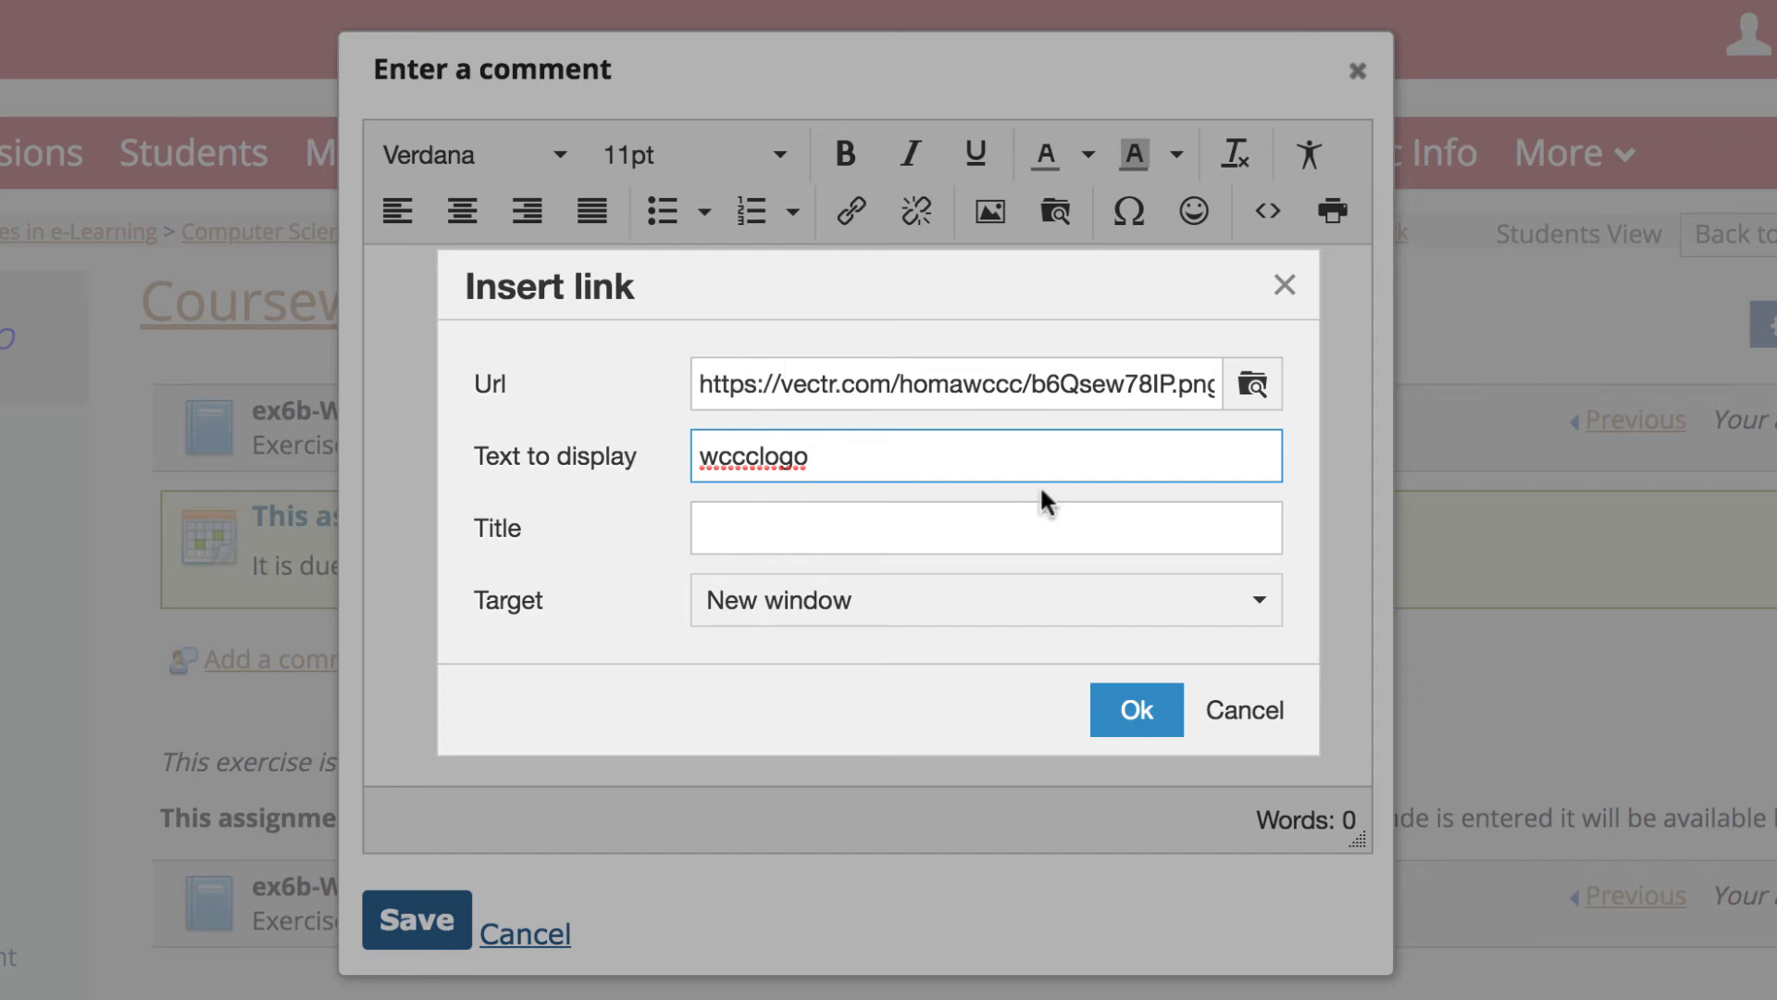
{"action": "left_click", "coordinate": [1142, 707]}
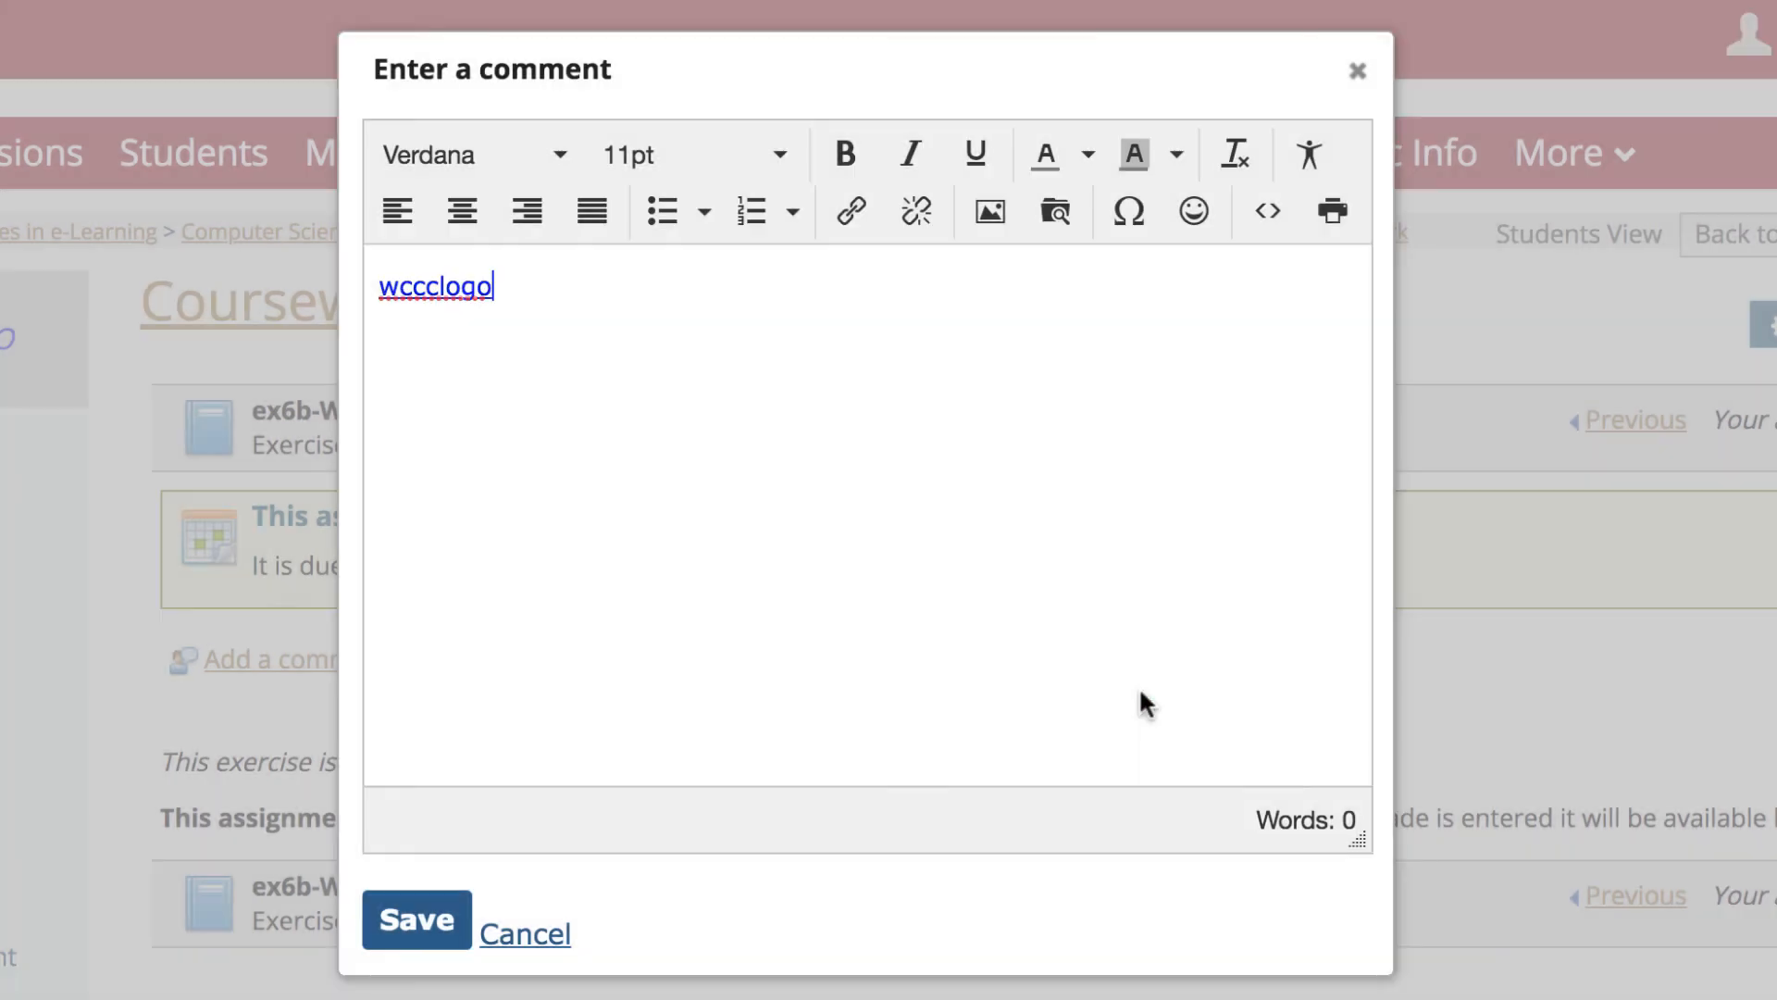
{"action": "left_click", "coordinate": [407, 916]}
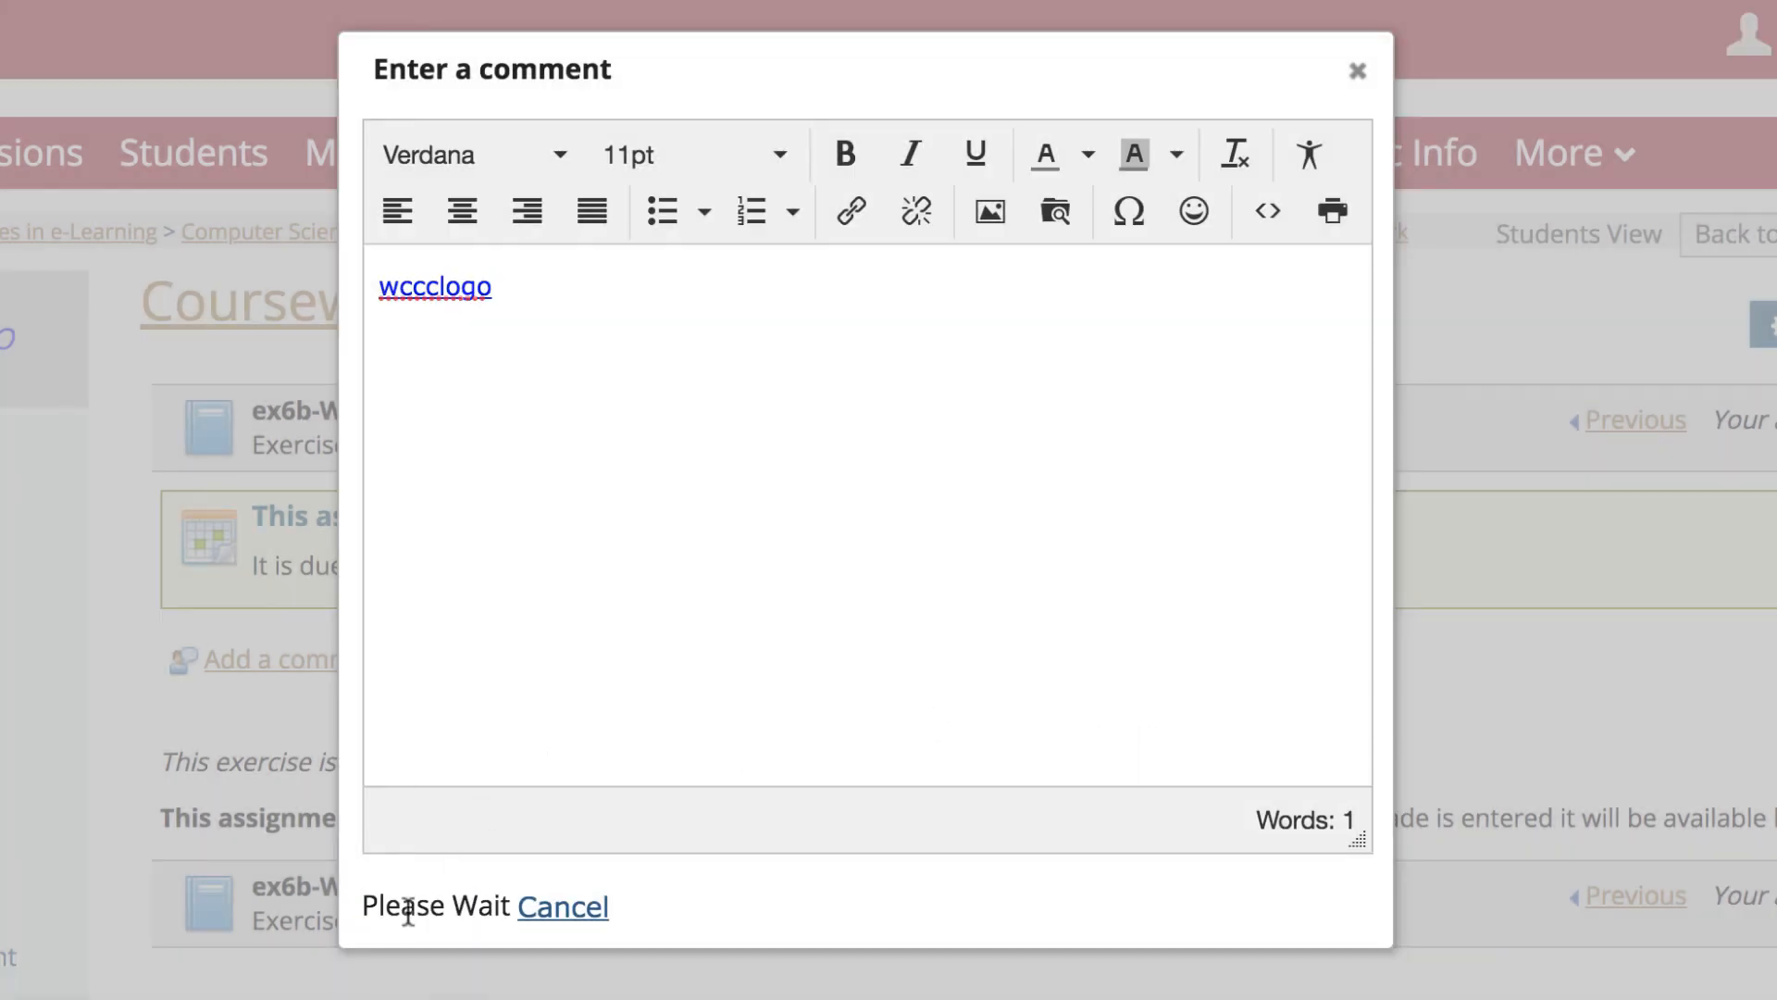
- Open the wccclogo link from the saved comment to check the image, switch back to the Vectr file and close its export preview
{"action": "scroll", "coordinate": [627, 418], "scroll_direction": "down", "scroll_amount": 1}
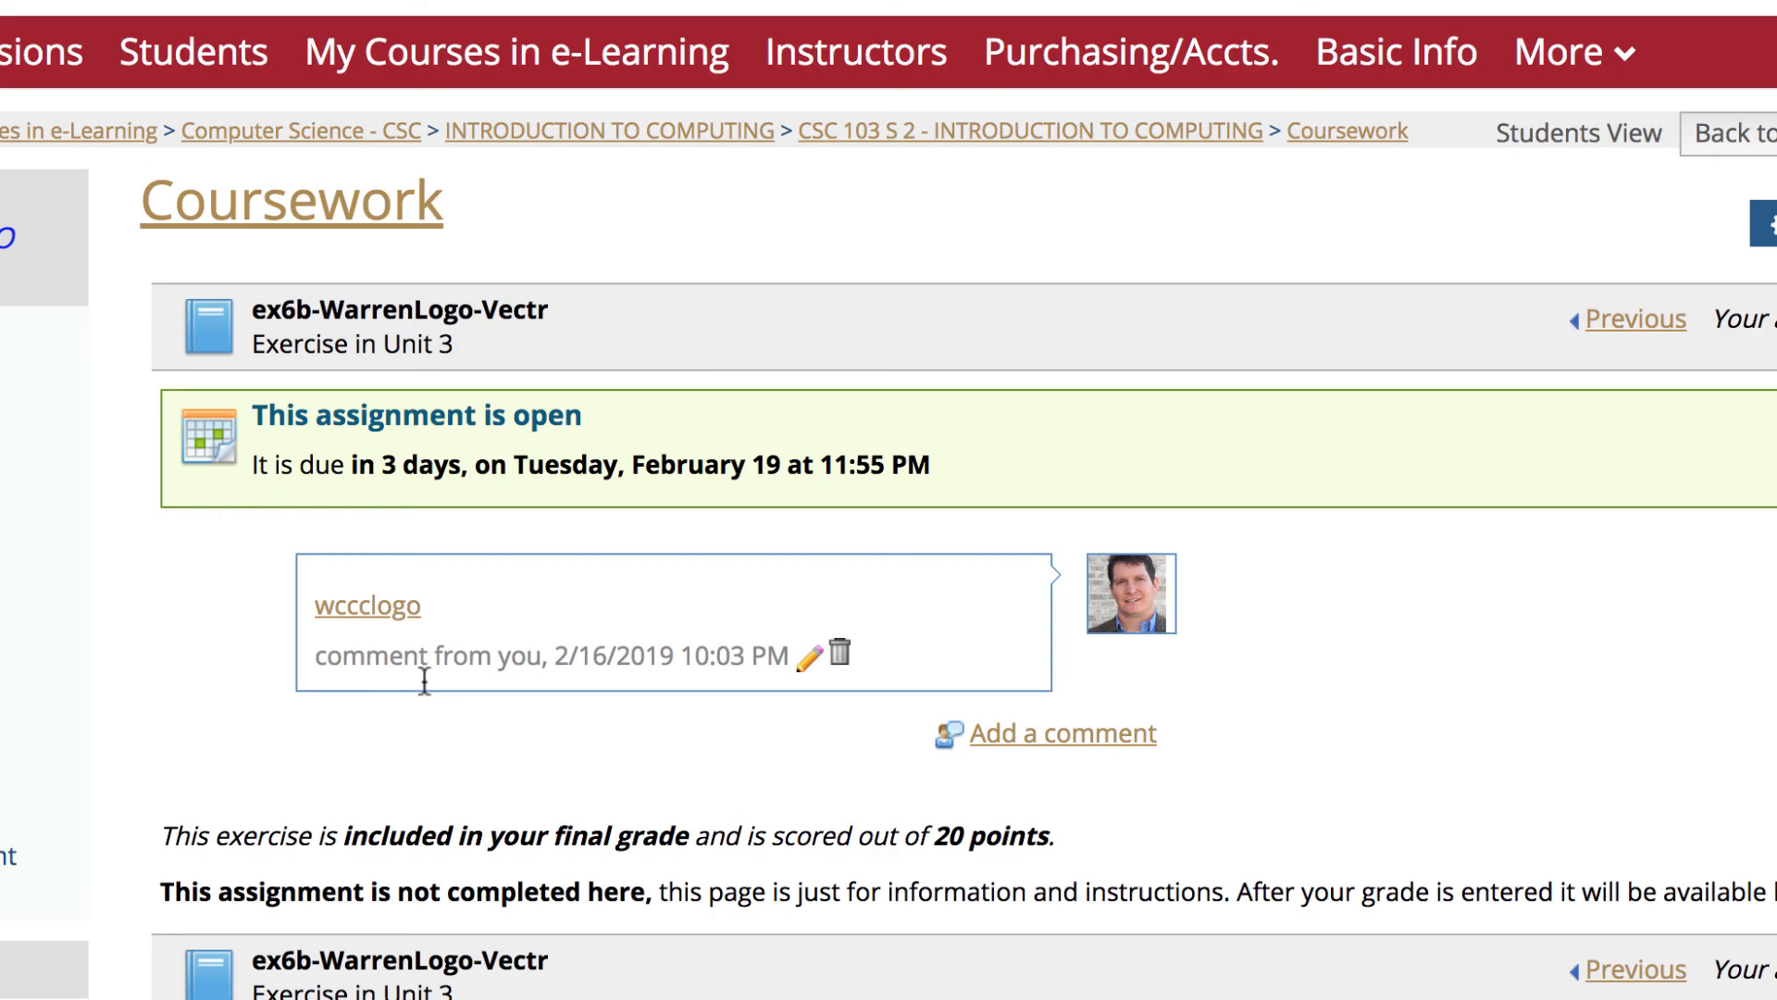
{"action": "left_click", "coordinate": [383, 607]}
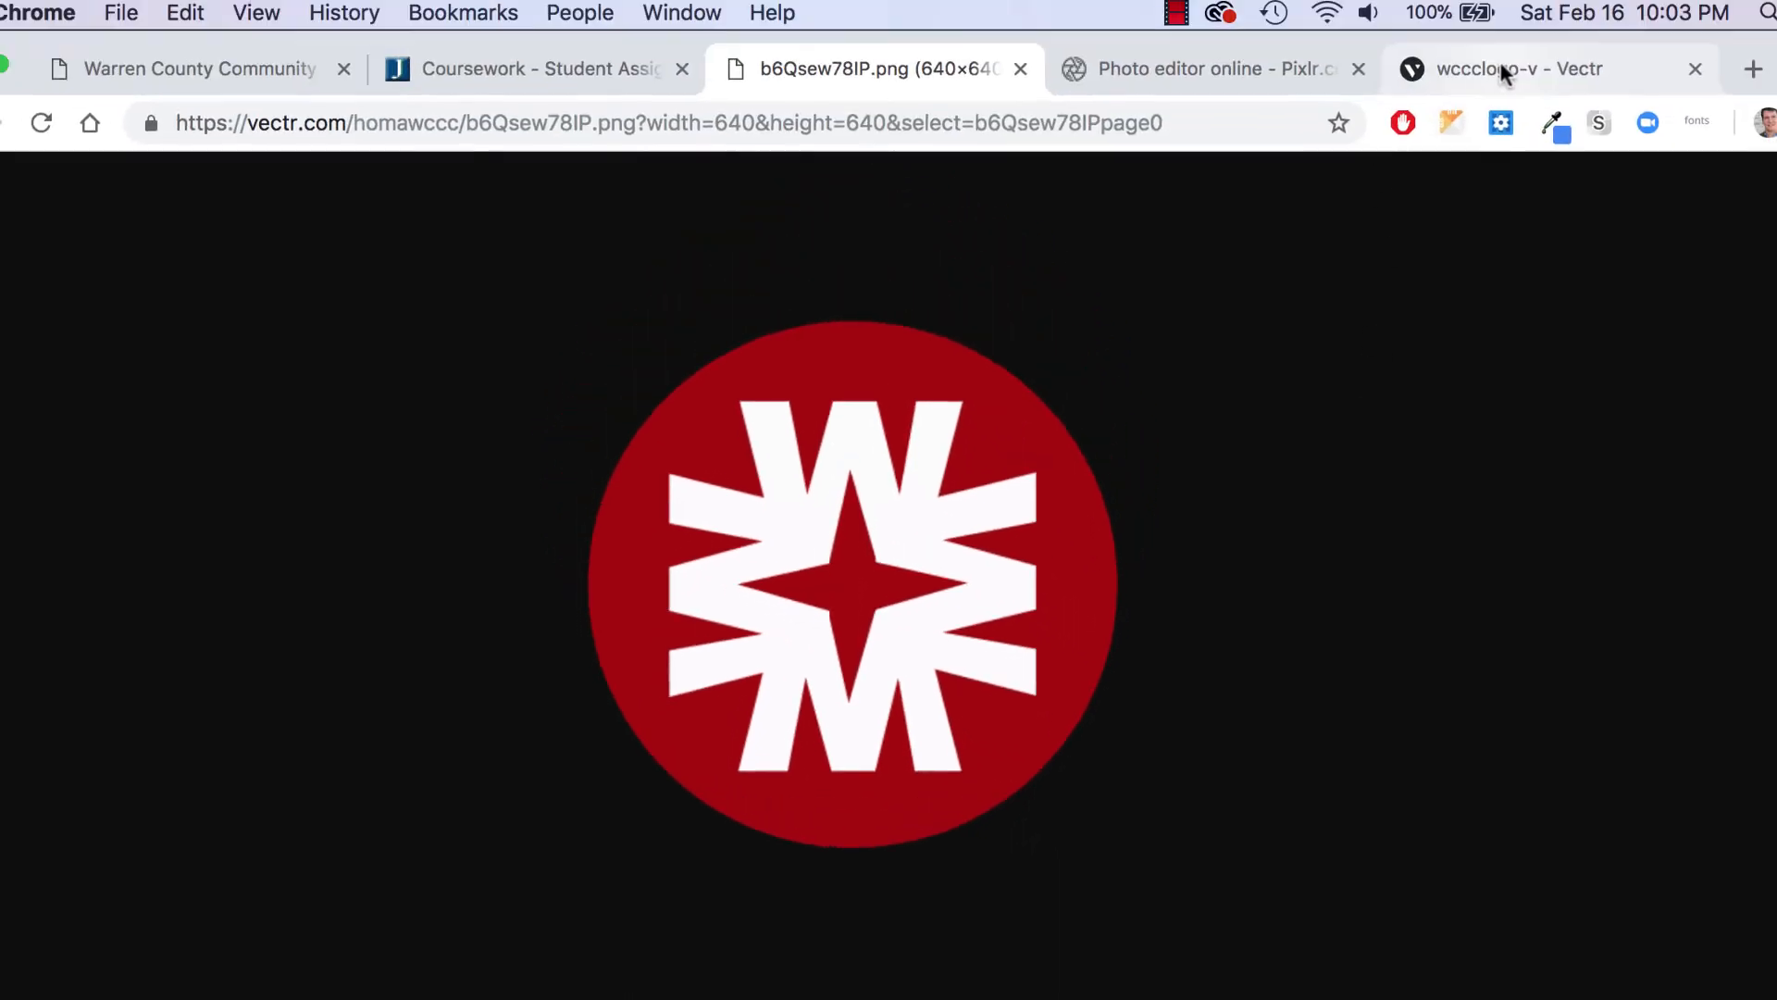
{"action": "left_click", "coordinate": [1499, 67]}
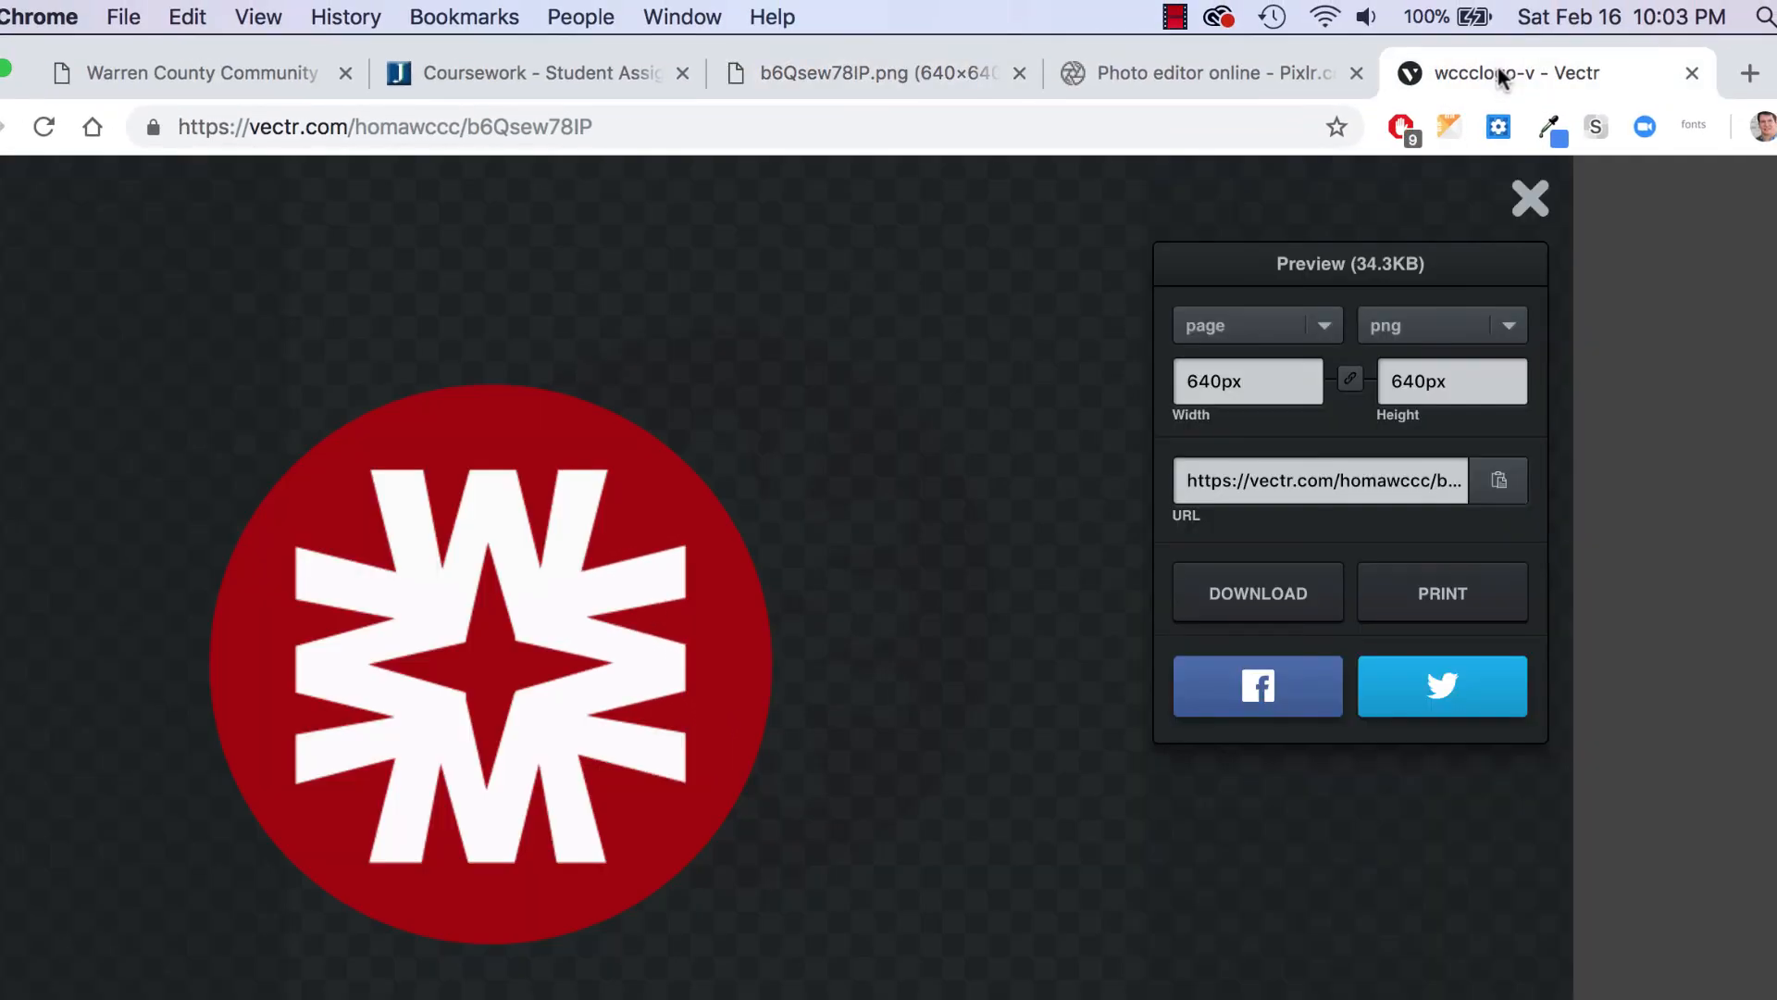
{"action": "left_click", "coordinate": [1530, 197]}
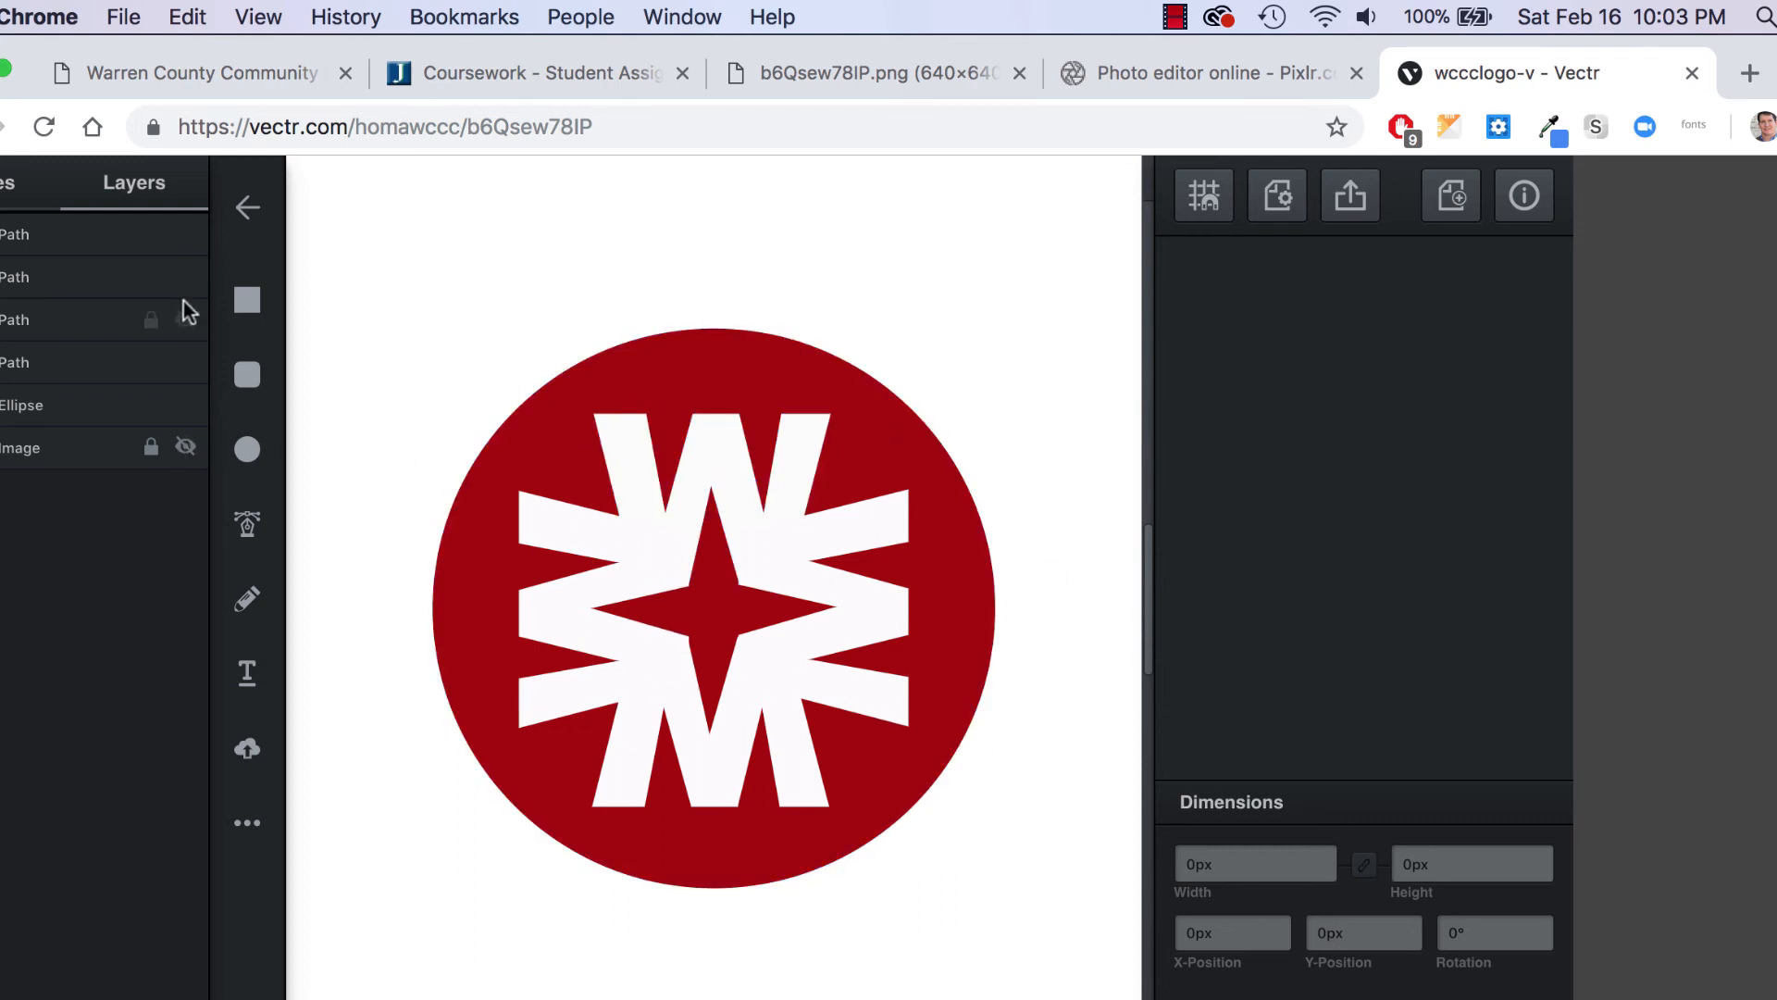
- Show the hidden Image layer, preview the page export with it included, and hide the layer again
{"action": "left_click", "coordinate": [185, 447]}
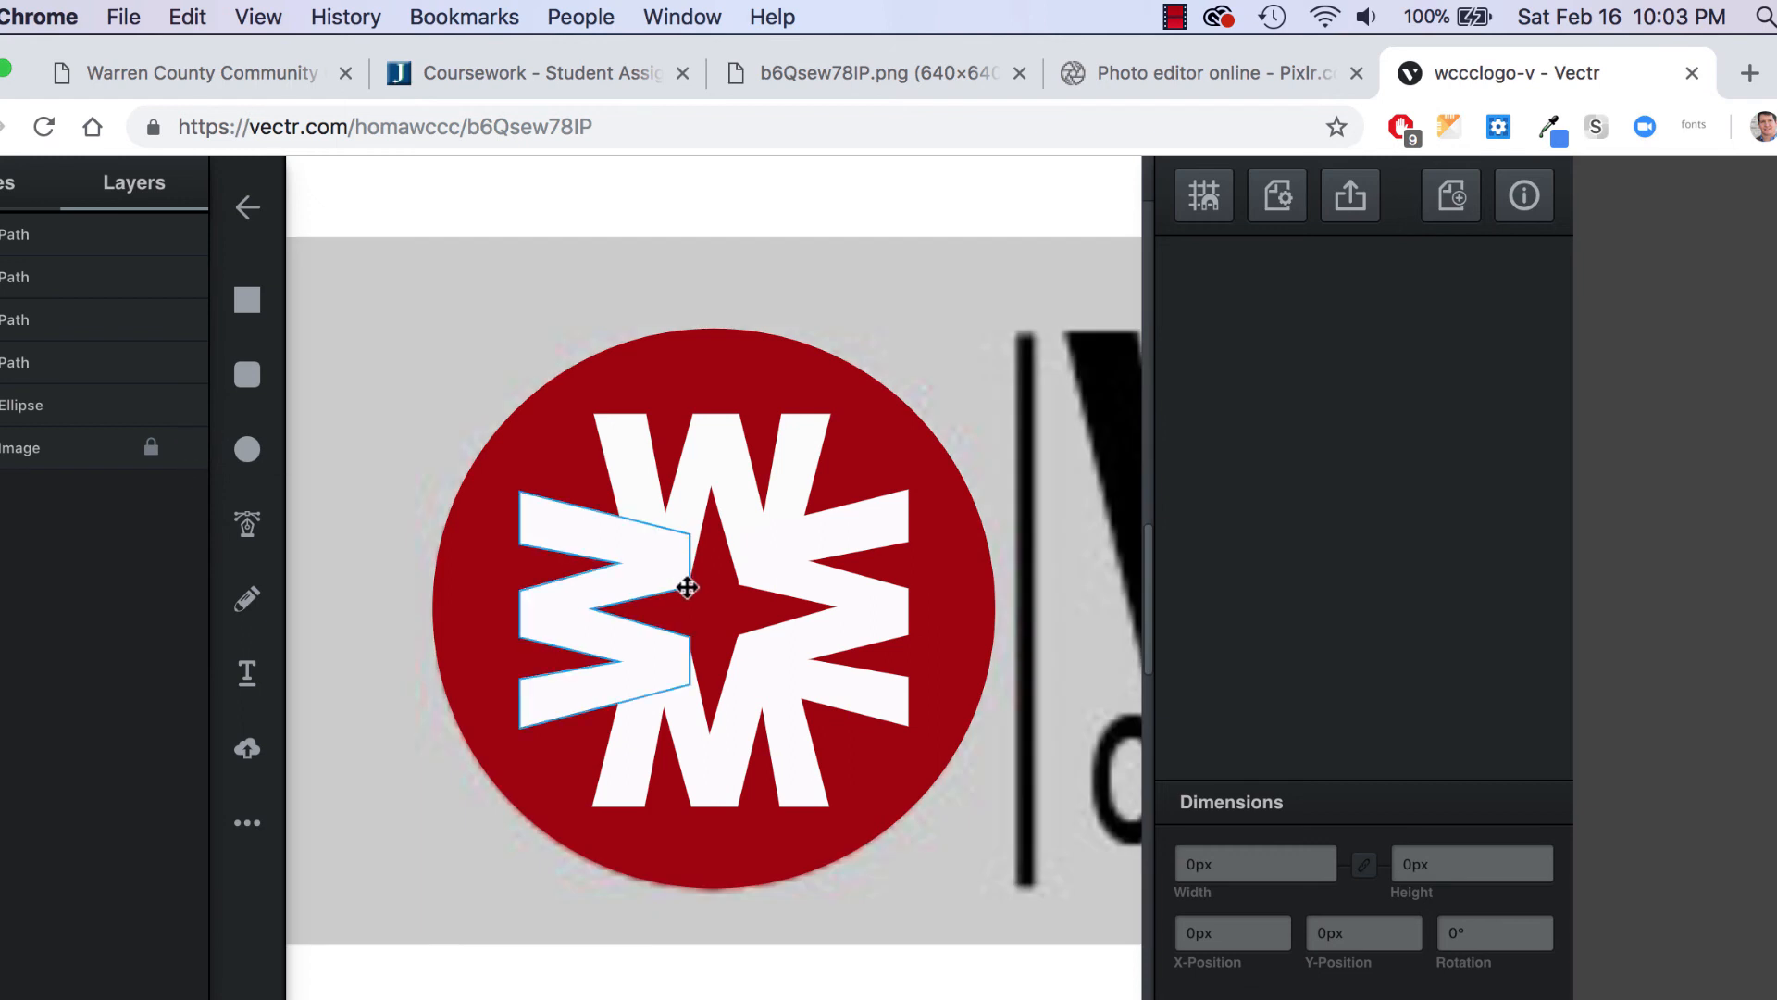
{"action": "left_click", "coordinate": [1350, 198]}
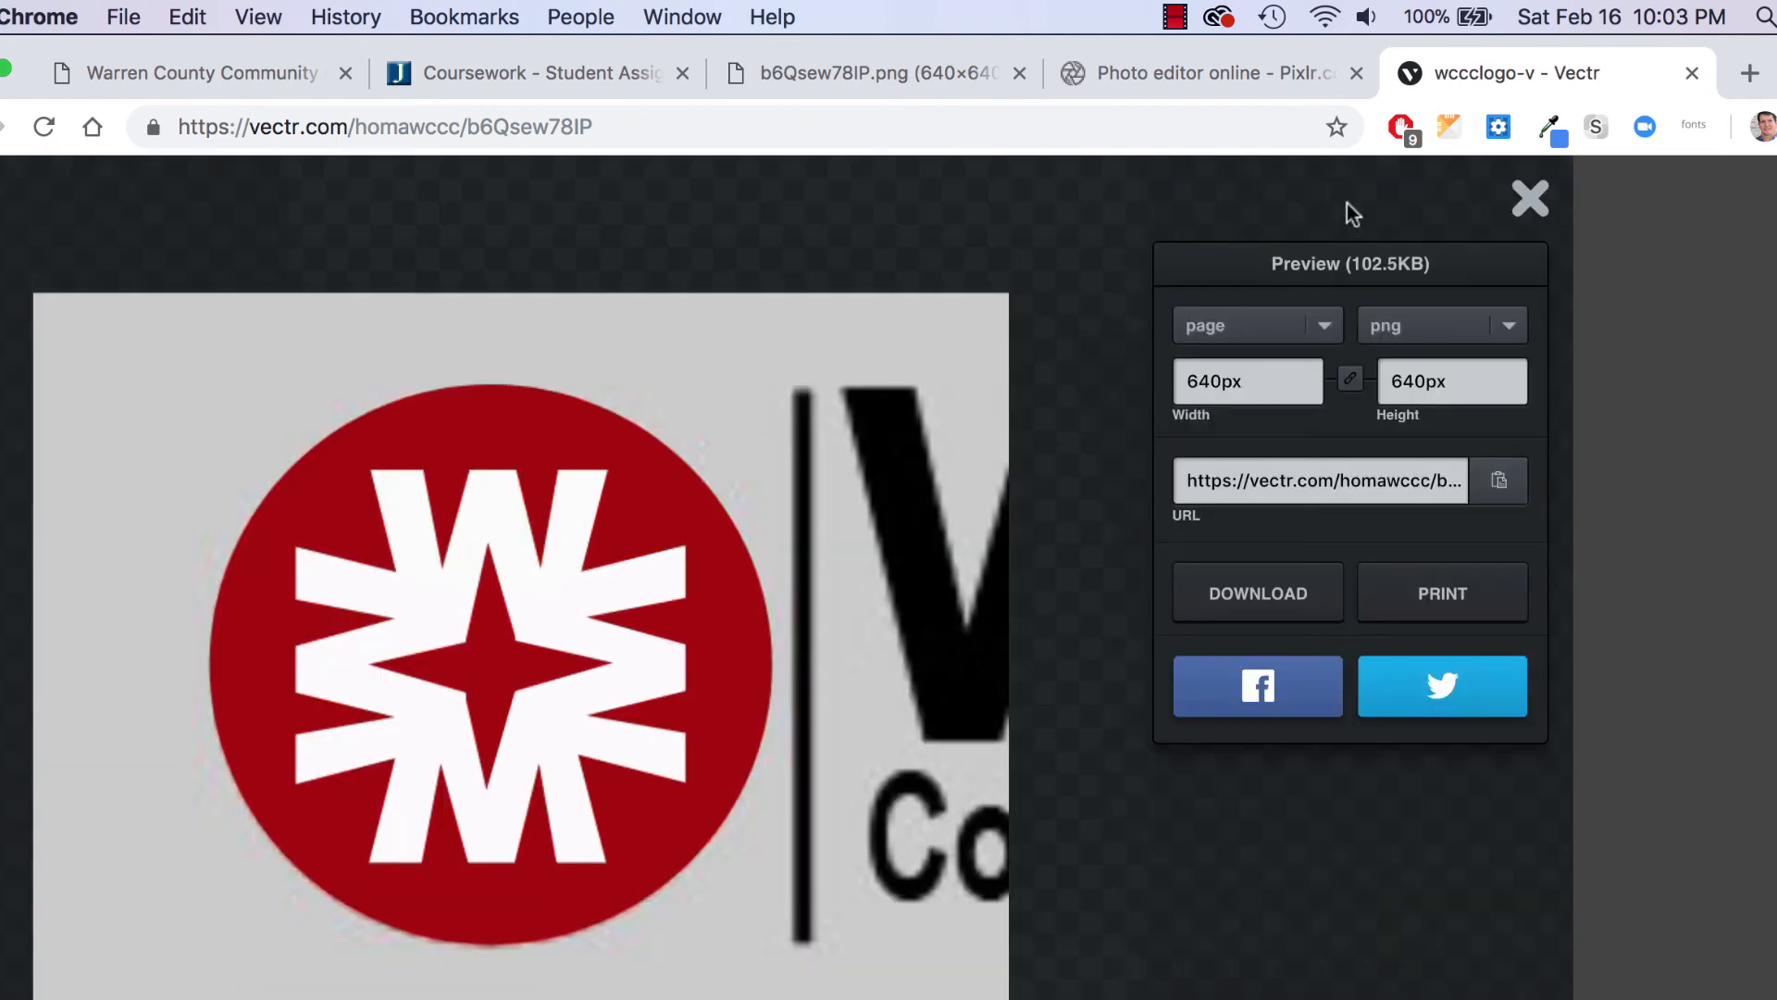
{"action": "left_click", "coordinate": [1532, 200]}
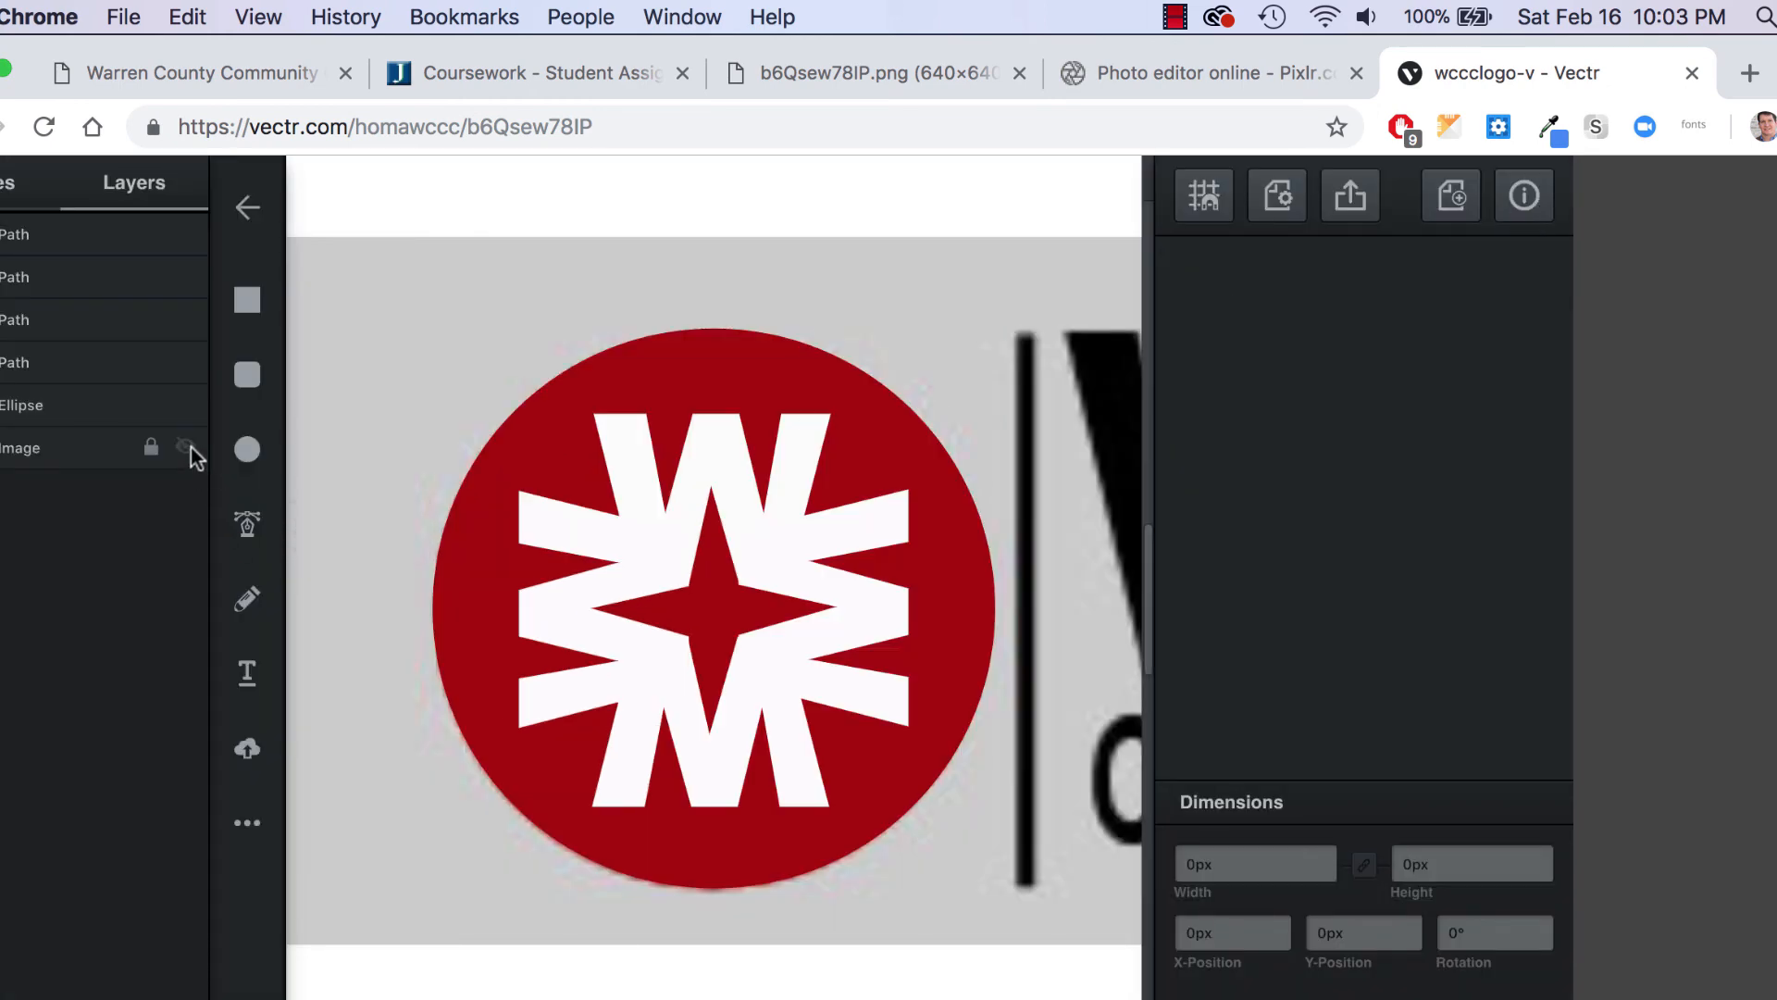
{"action": "left_click", "coordinate": [184, 447]}
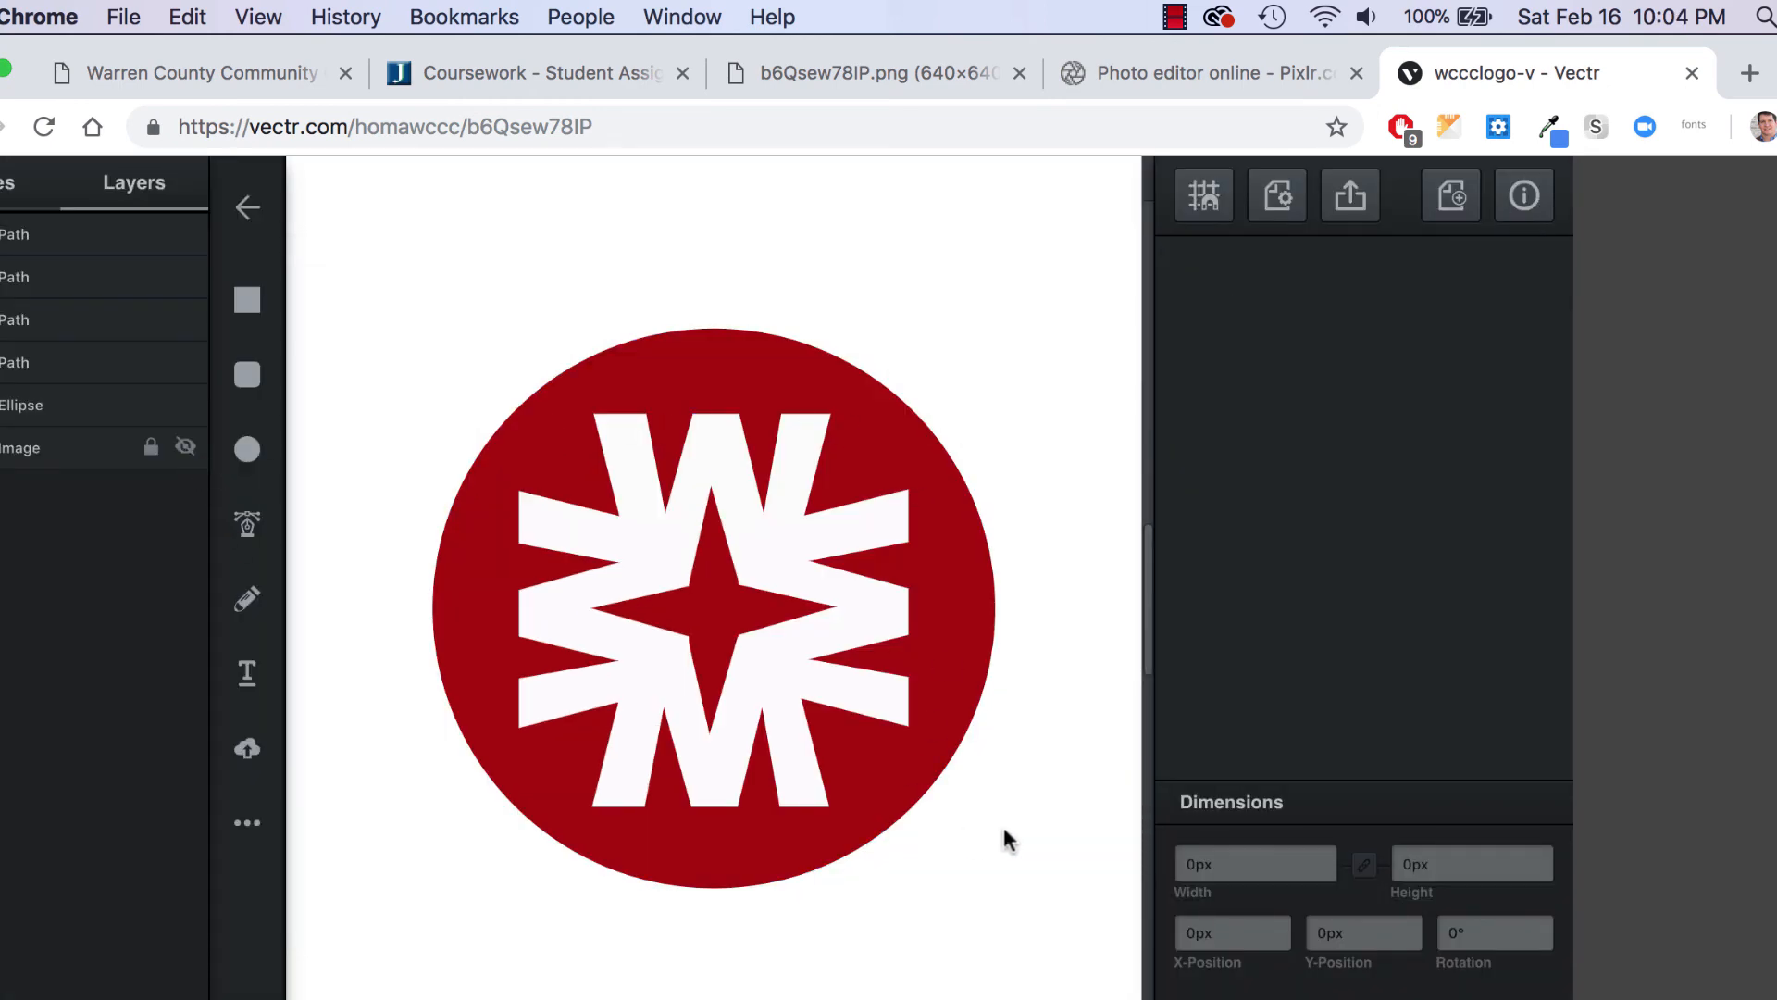